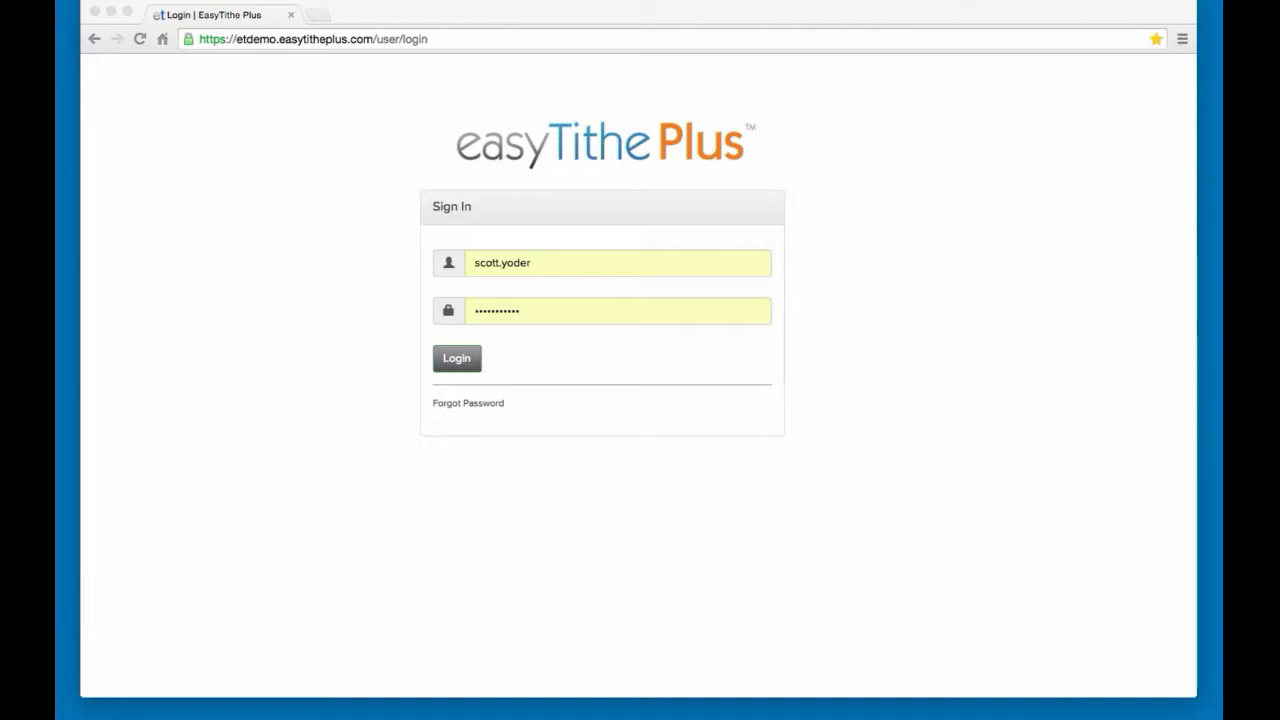
Sign in with the prefilled credentials, and view the Help & Support window for the Search page
left_click(453, 364)
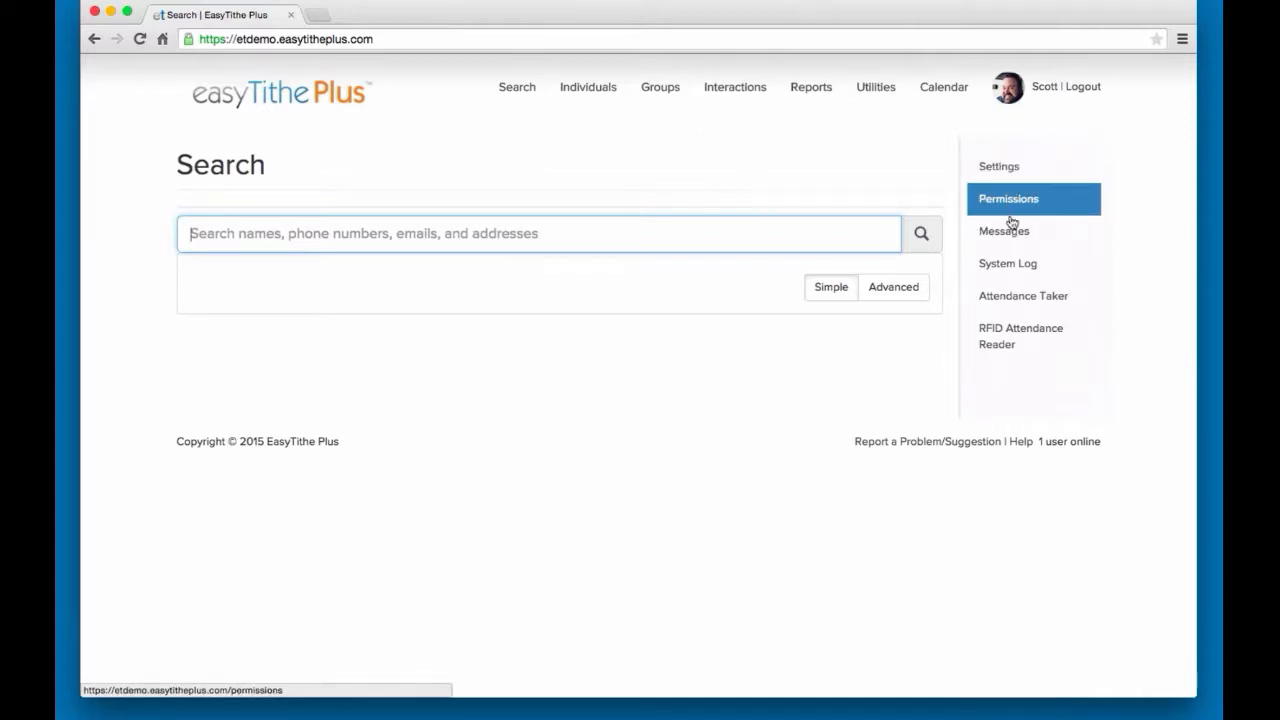
left_click(1018, 445)
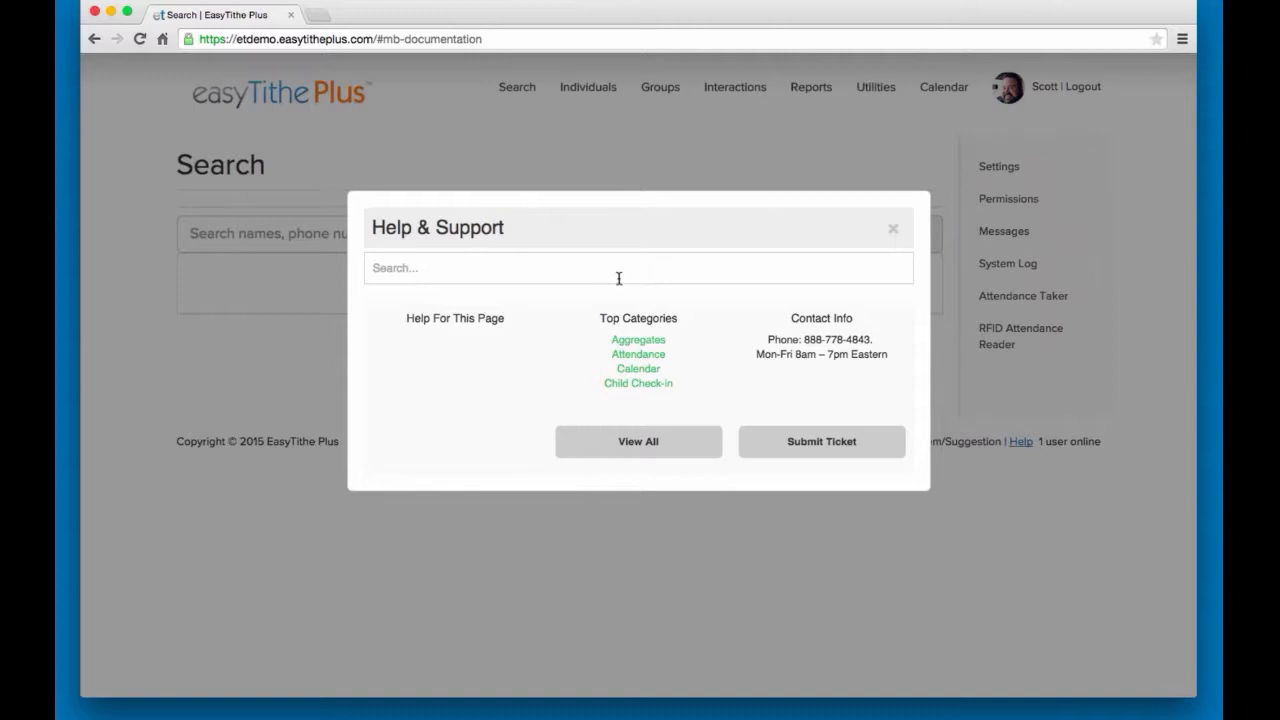
left_click(893, 229)
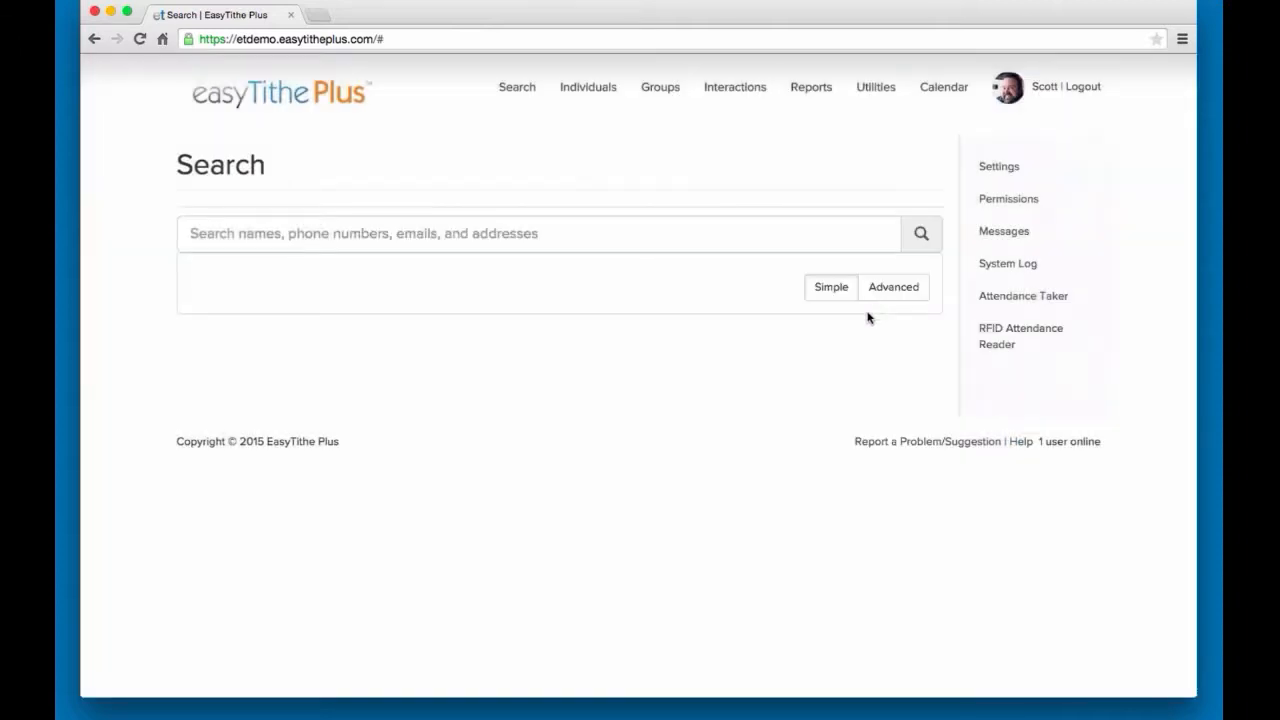
Run a simple search of the people database by a person's first name
left_click(415, 247)
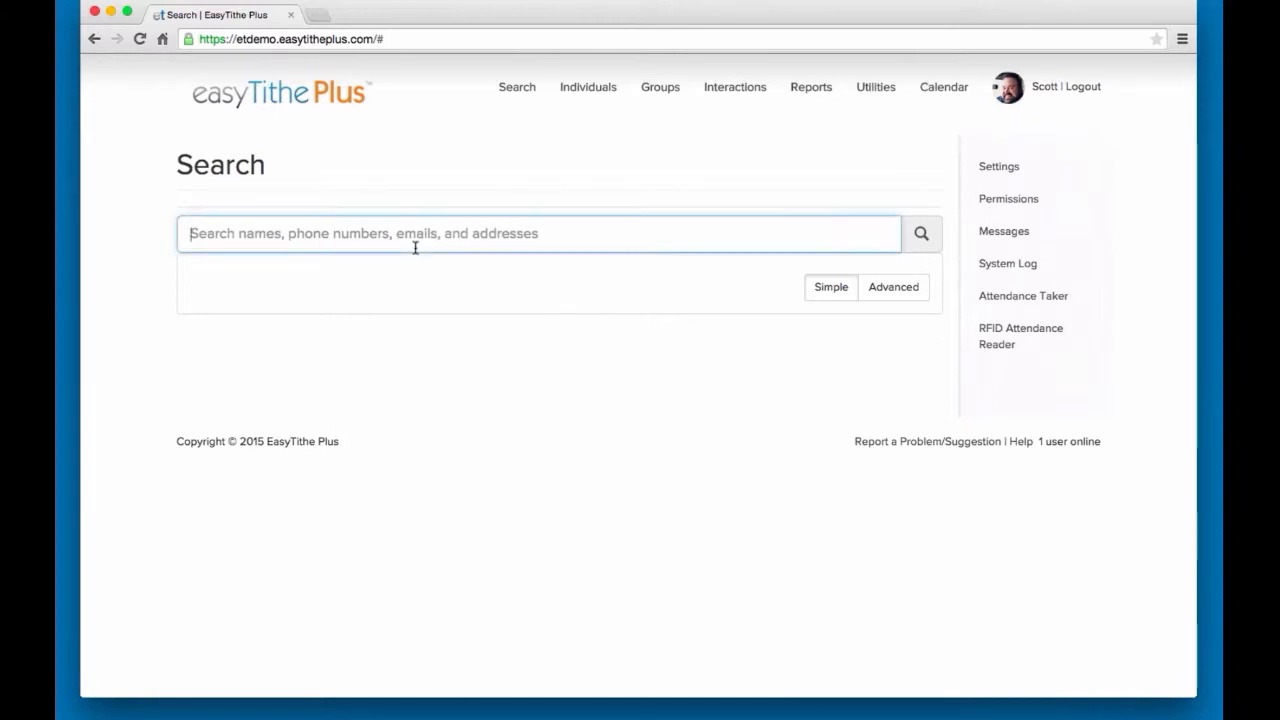
type("scott")
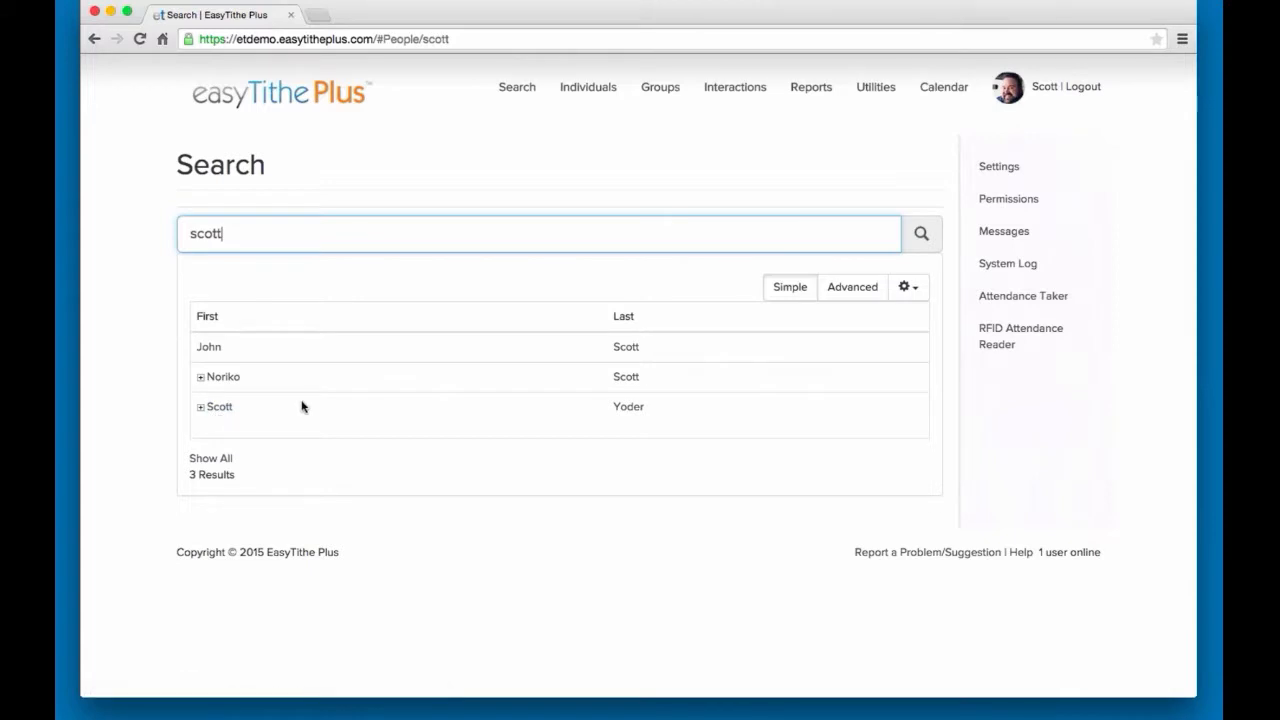
Switch to the advanced people search and set the first age condition to Greater Than 20
left_click(862, 294)
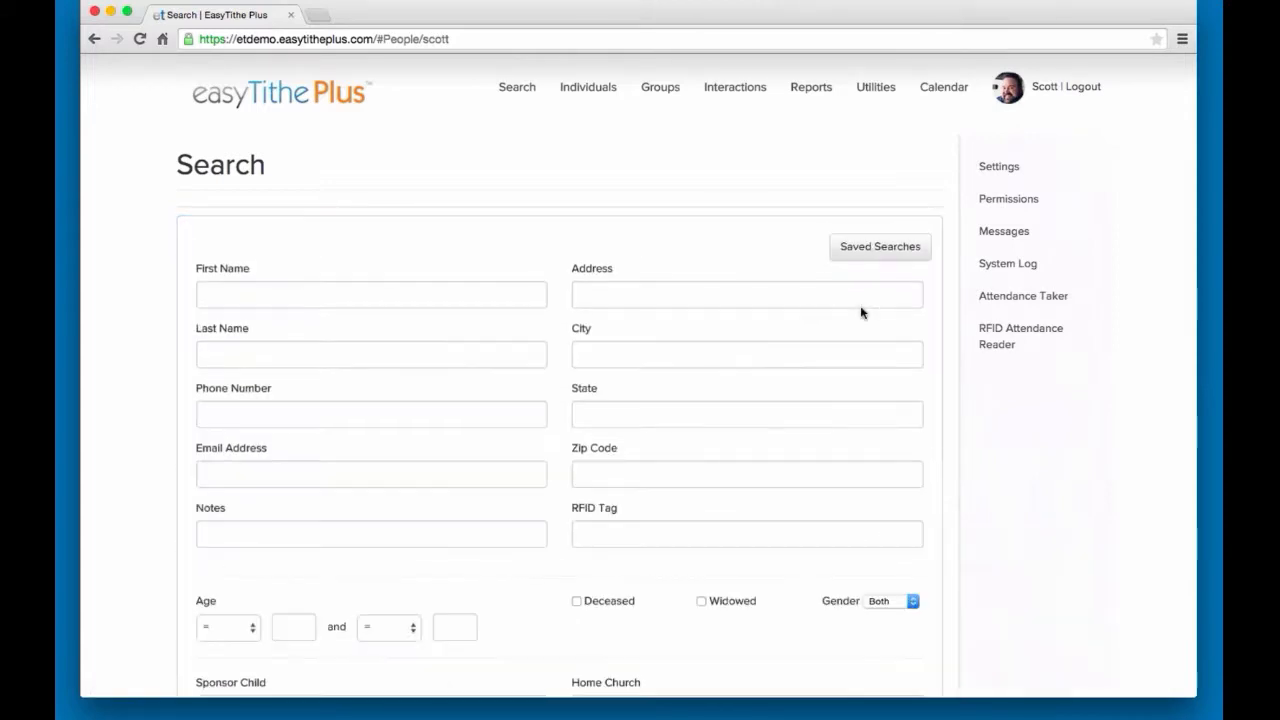
scroll(331, 217, "down", 3)
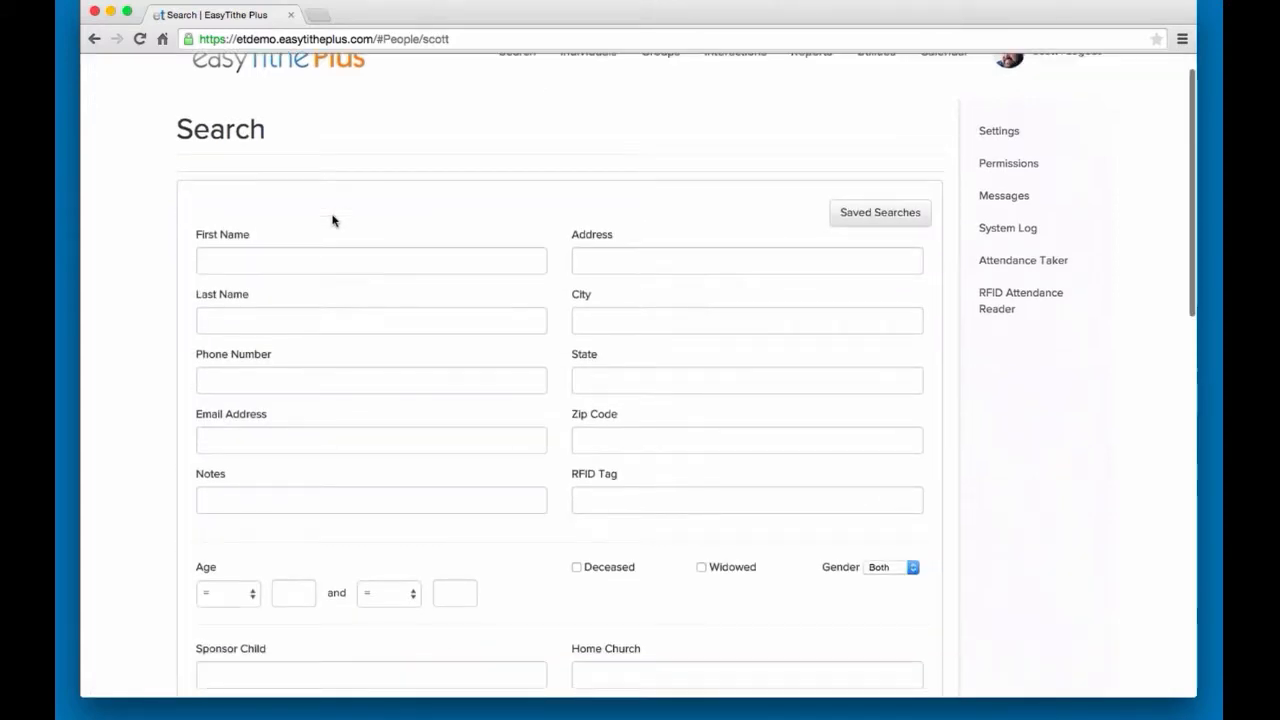
scroll(155, 229, "down", 6)
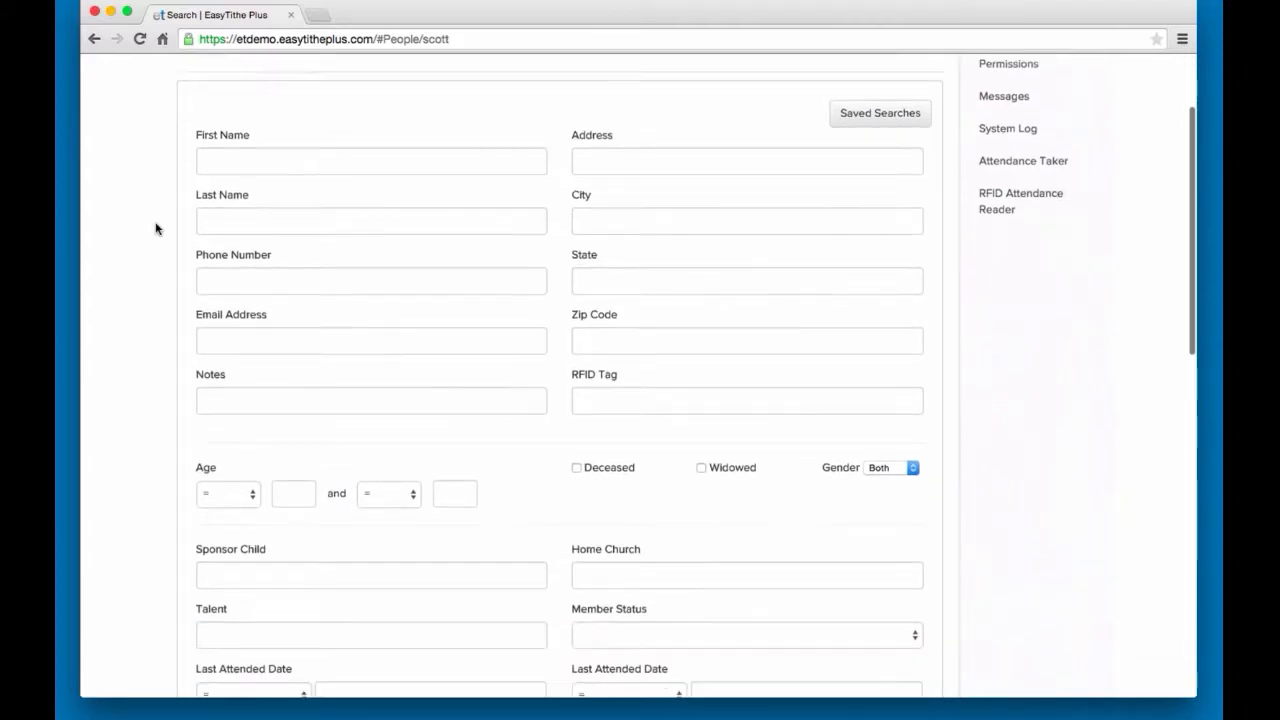
scroll(155, 229, "down", 2)
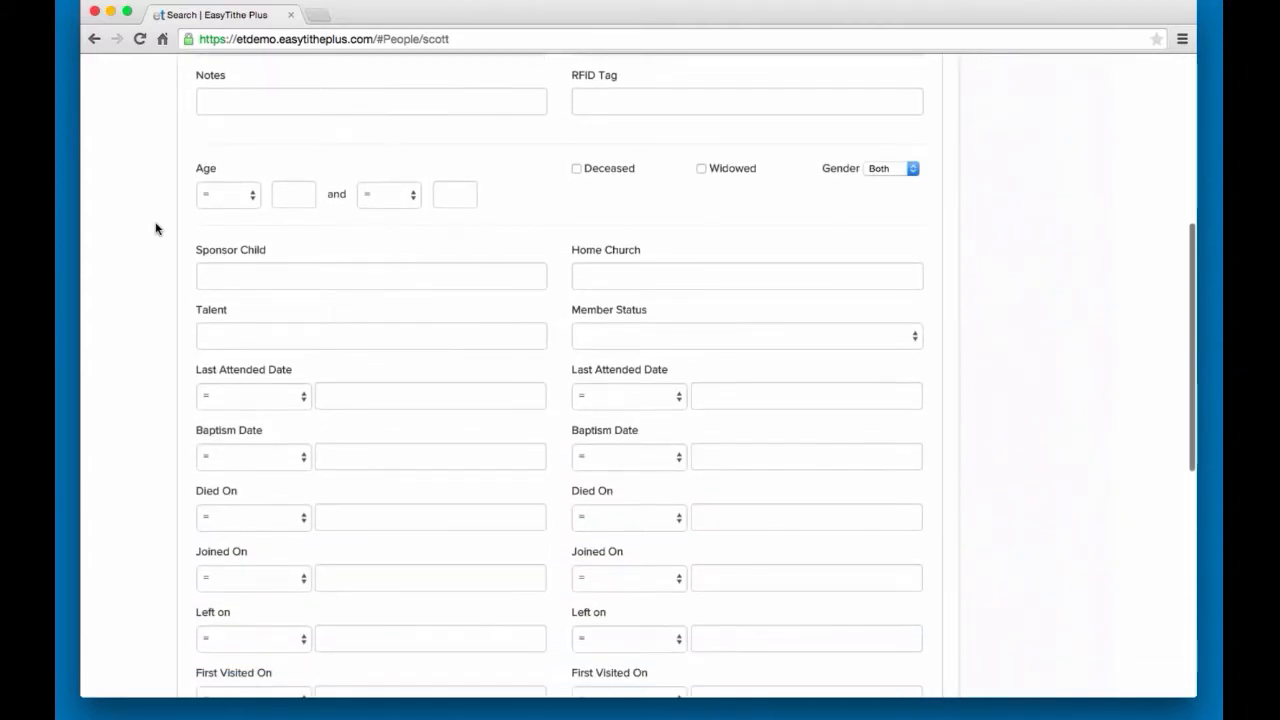
scroll(155, 229, "down", 1)
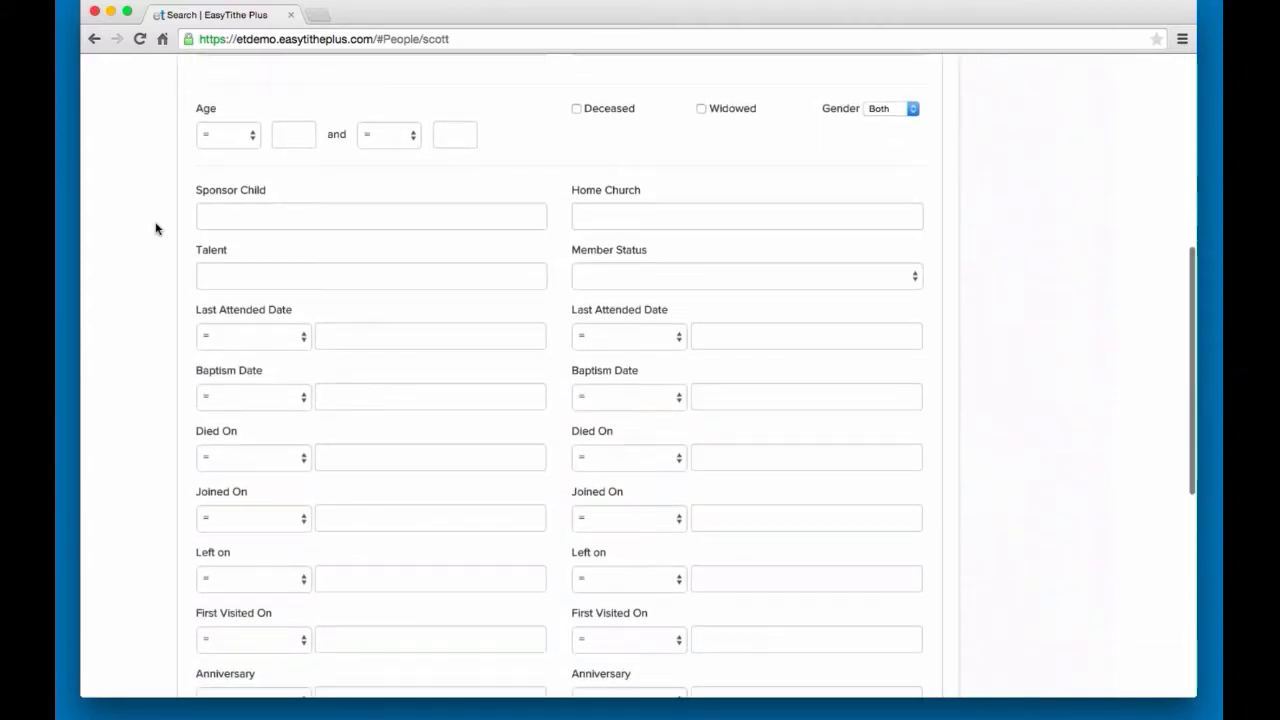
left_click(255, 138)
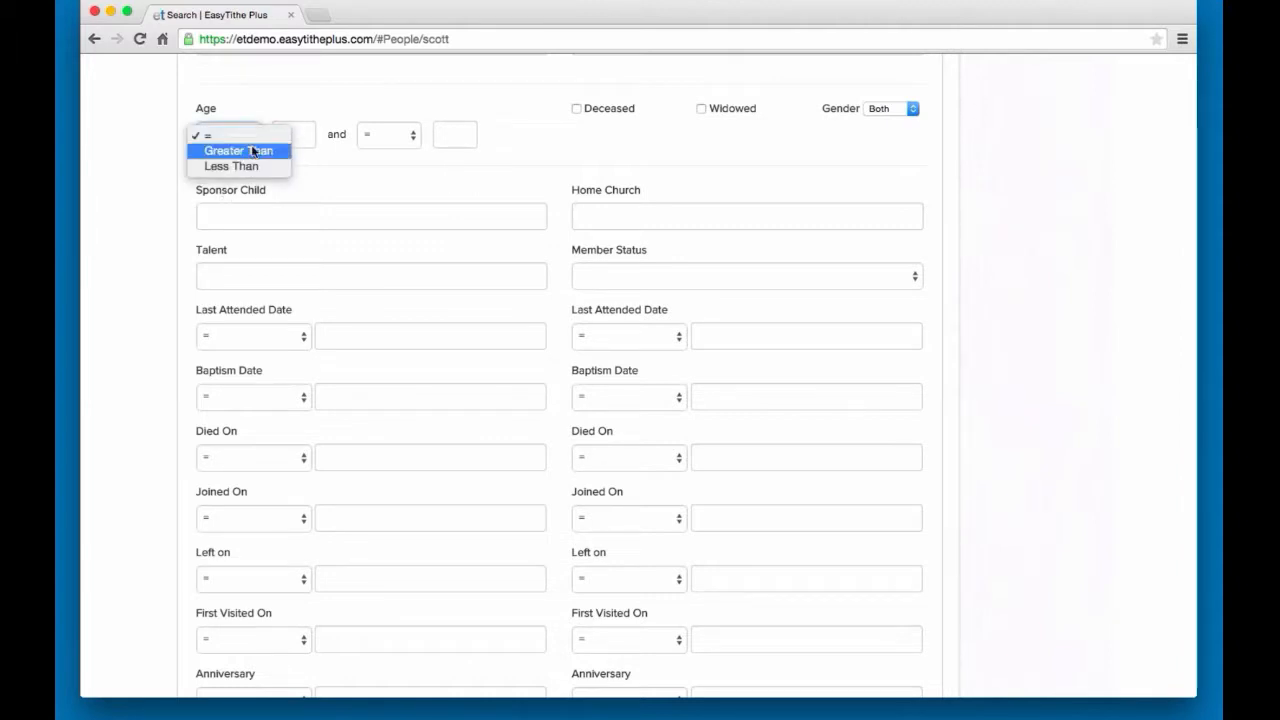
left_click(266, 151)
left_click(285, 140)
type("20")
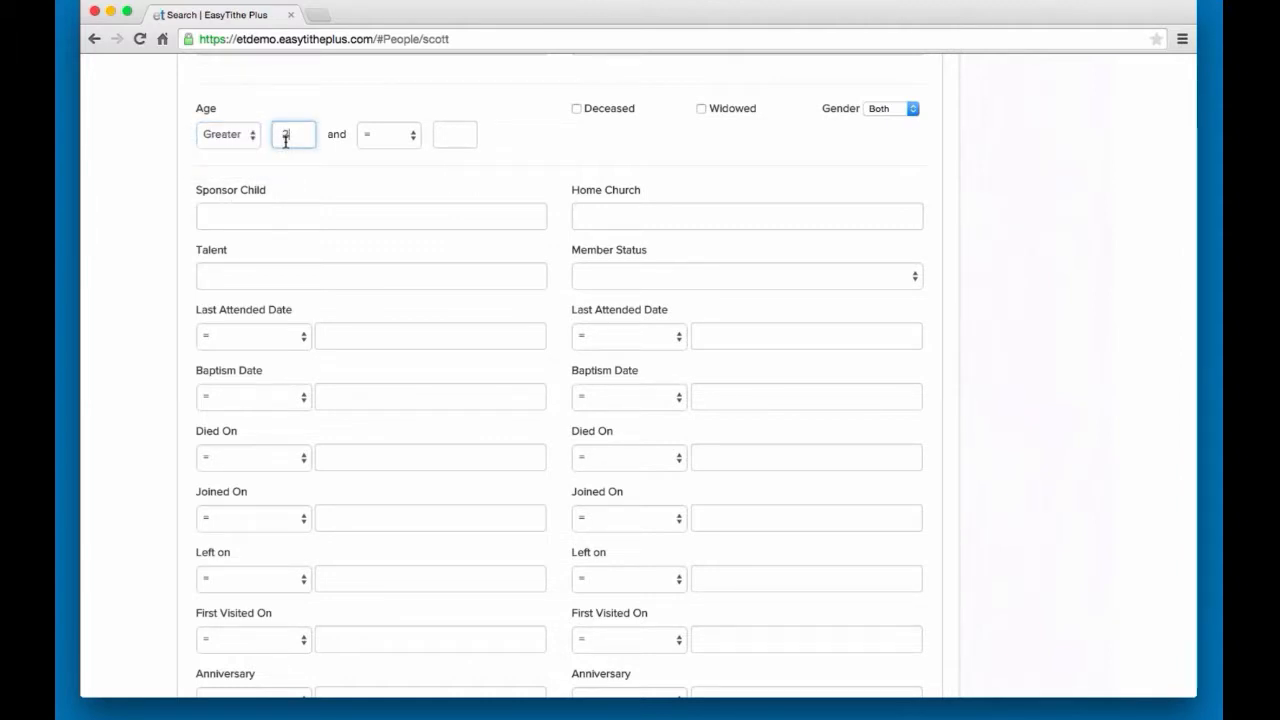
Set the second age condition to Less Than 30 to complete the age range
left_click(391, 142)
left_click(390, 165)
left_click(443, 136)
type("30")
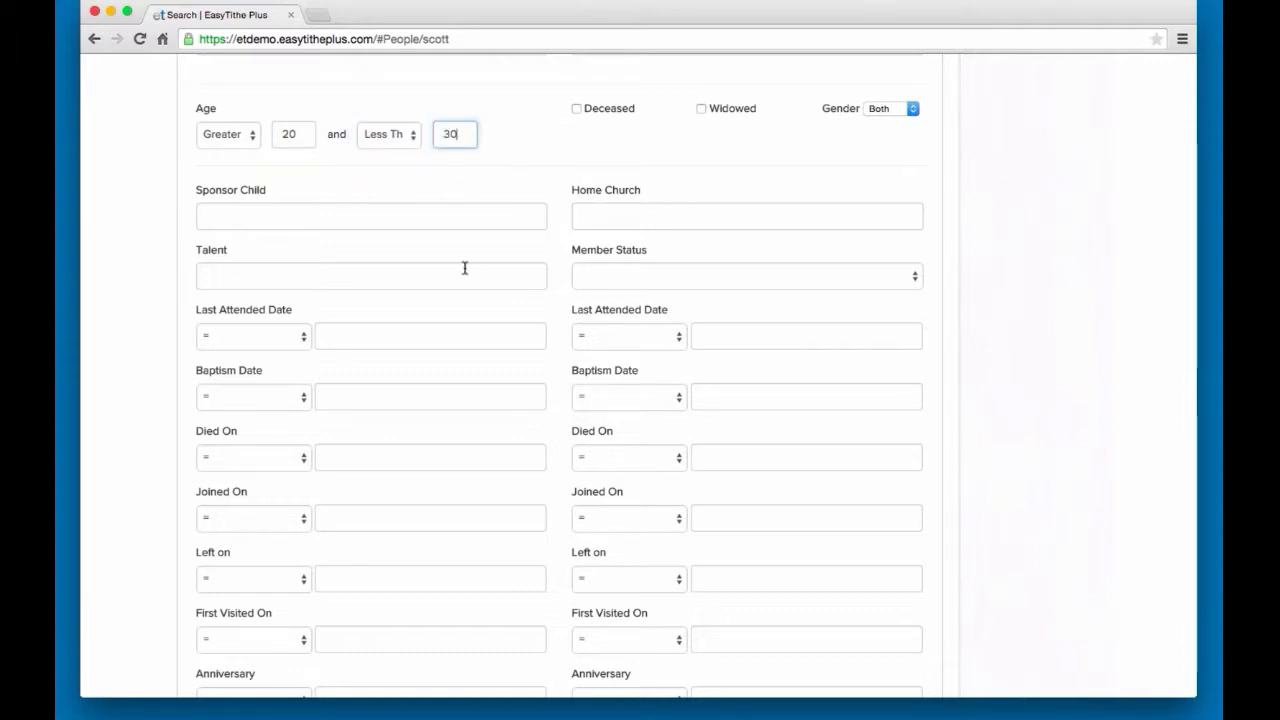
Review the people matching the age range and the print, export and group actions offered for the results
scroll(470, 306, "down", 1)
scroll(470, 306, "down", 6)
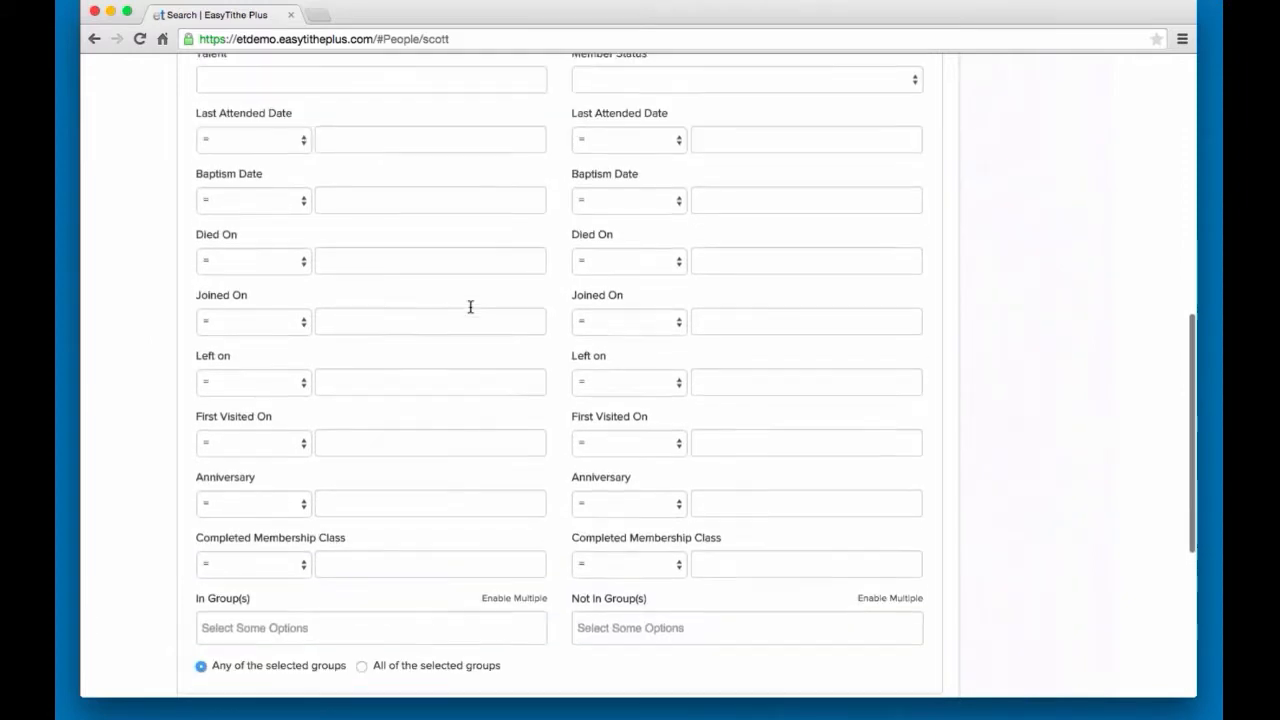
scroll(470, 306, "down", 5)
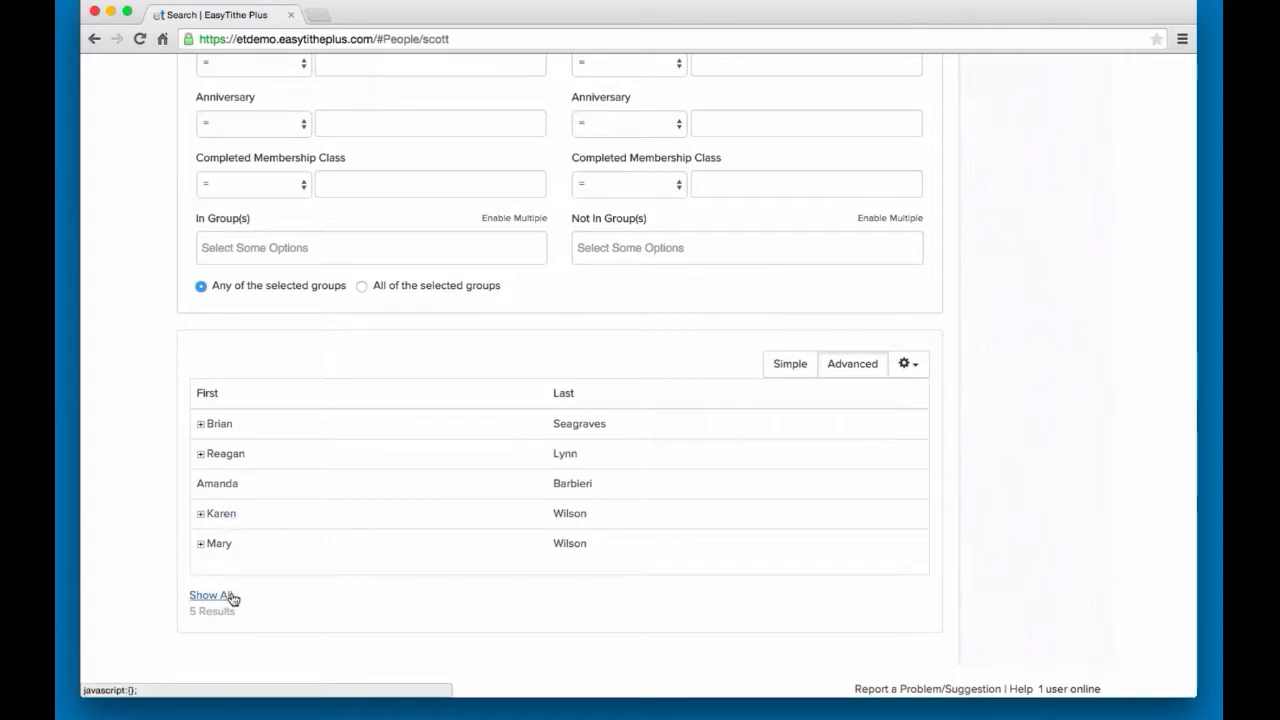
left_click(916, 367)
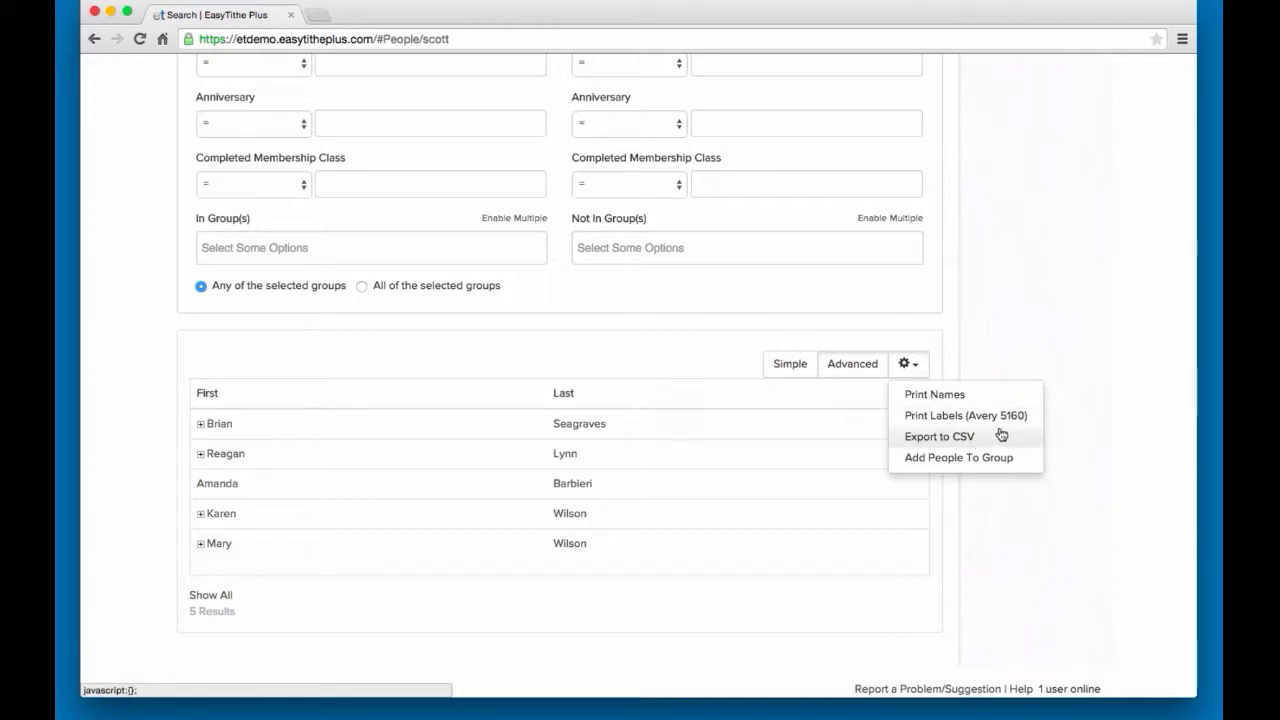
left_click(998, 351)
Browse the list of individuals, and display the Directory of individuals
scroll(942, 427, "up", 1)
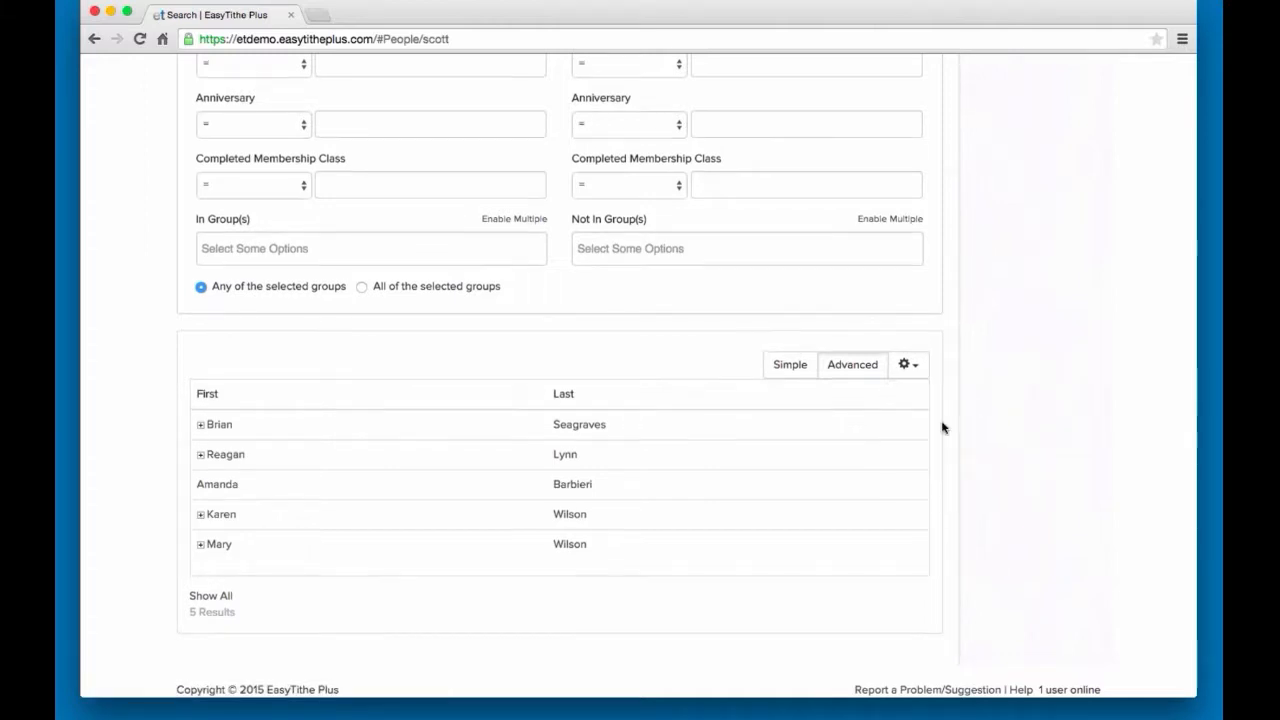
scroll(942, 427, "up", 15)
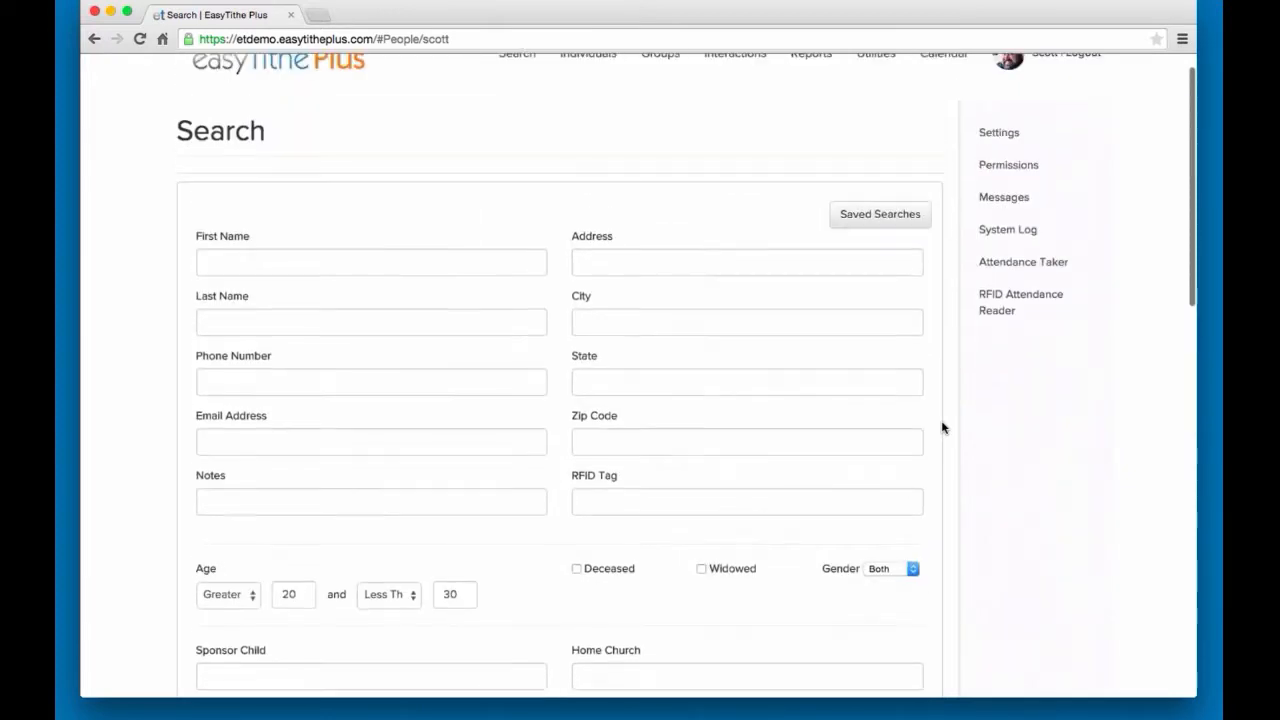
scroll(942, 427, "up", 2)
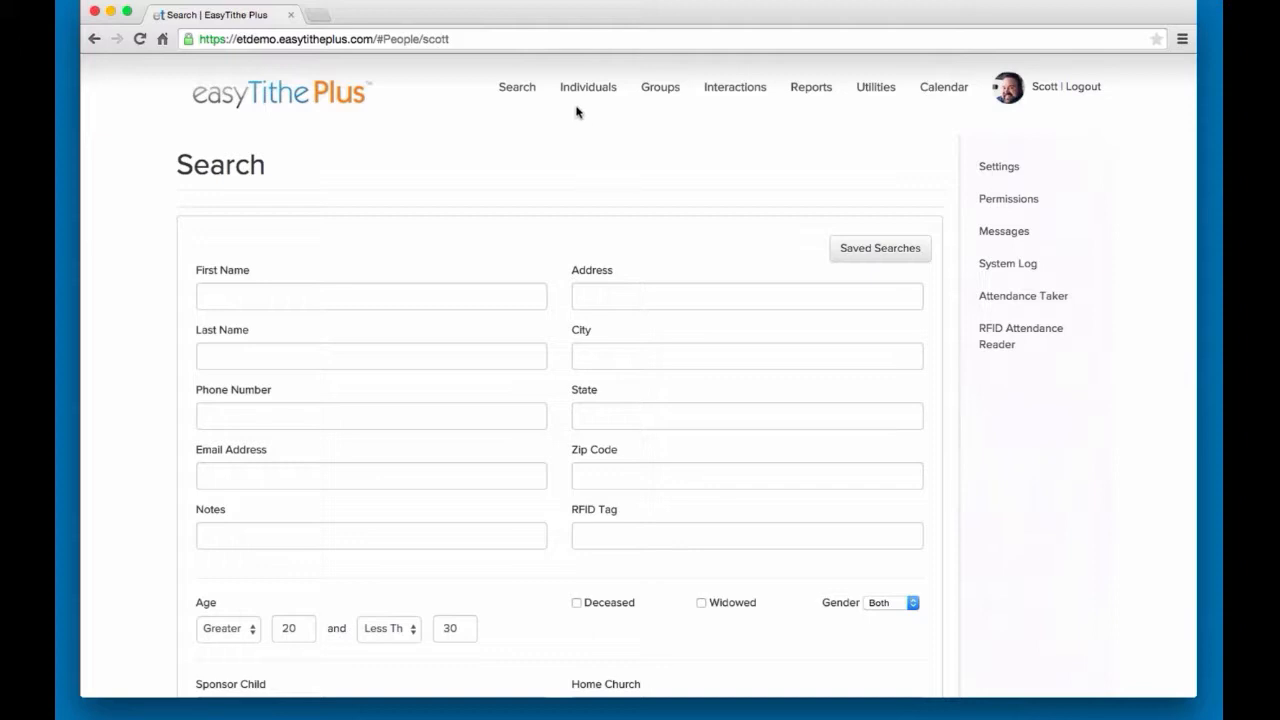
left_click(577, 95)
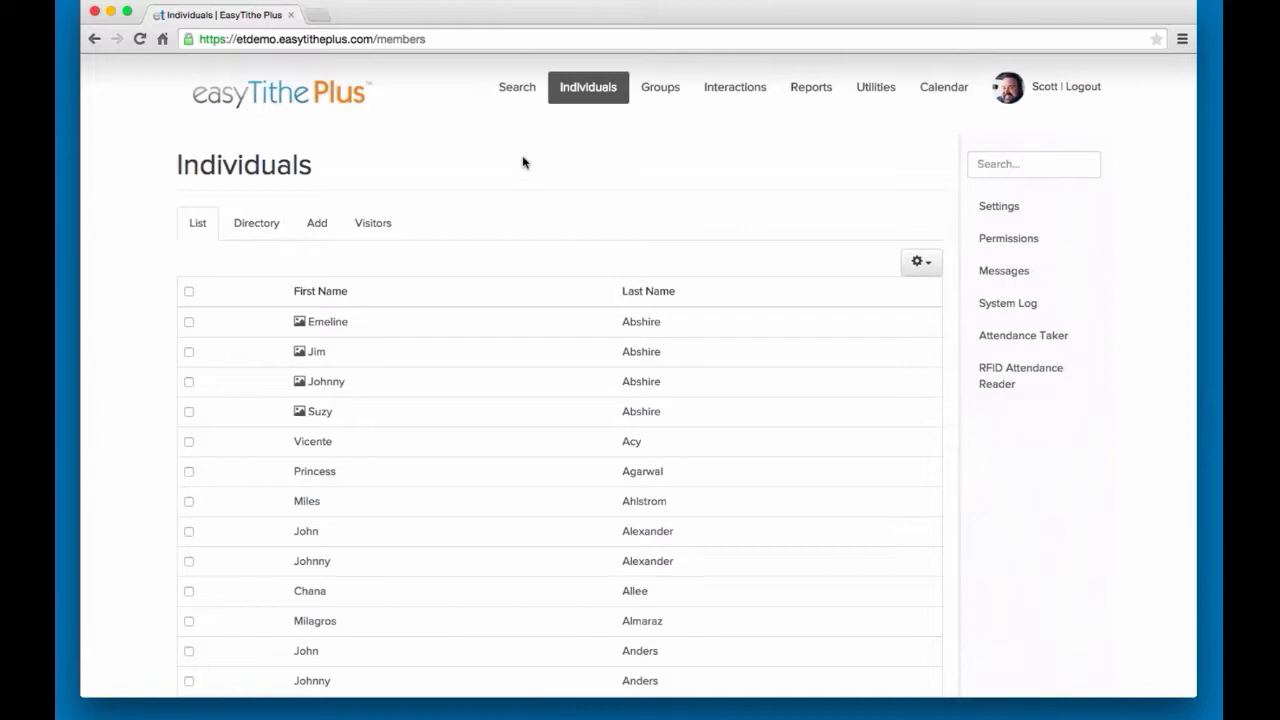
scroll(501, 179, "down", 1)
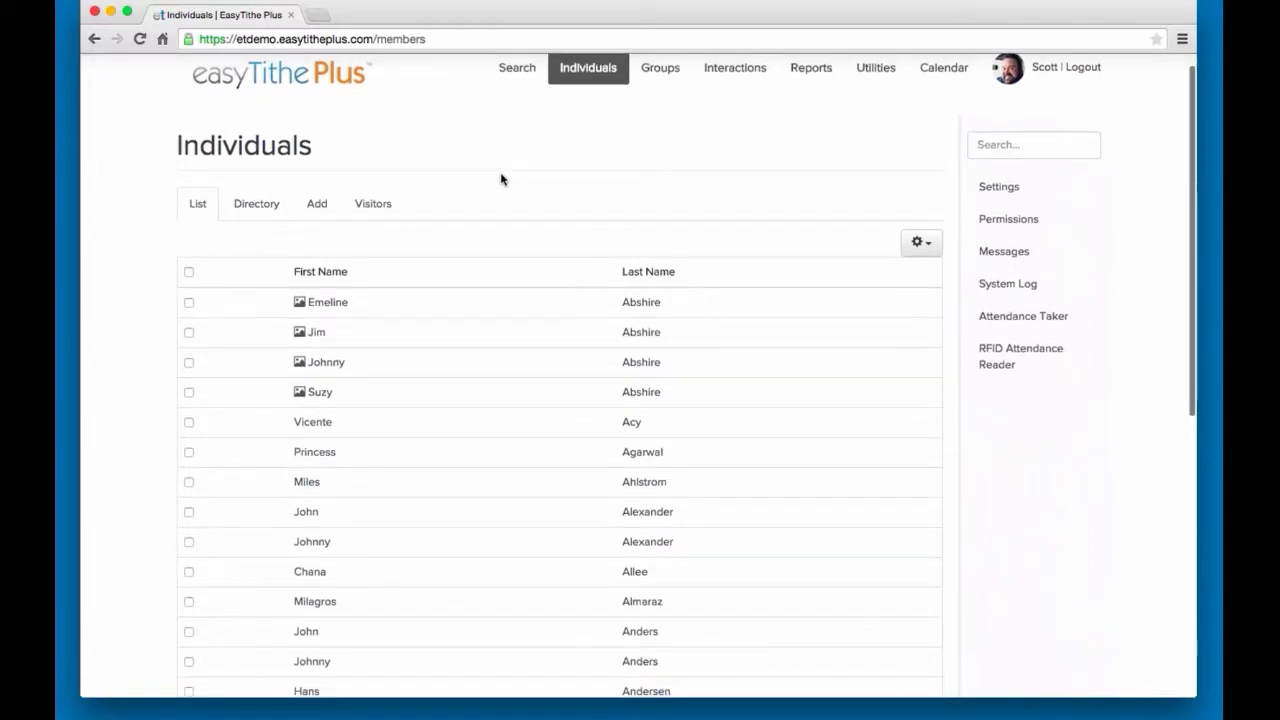
scroll(501, 179, "down", 1)
scroll(501, 179, "down", 3)
scroll(501, 179, "down", 2)
scroll(501, 179, "up", 2)
scroll(501, 179, "up", 2)
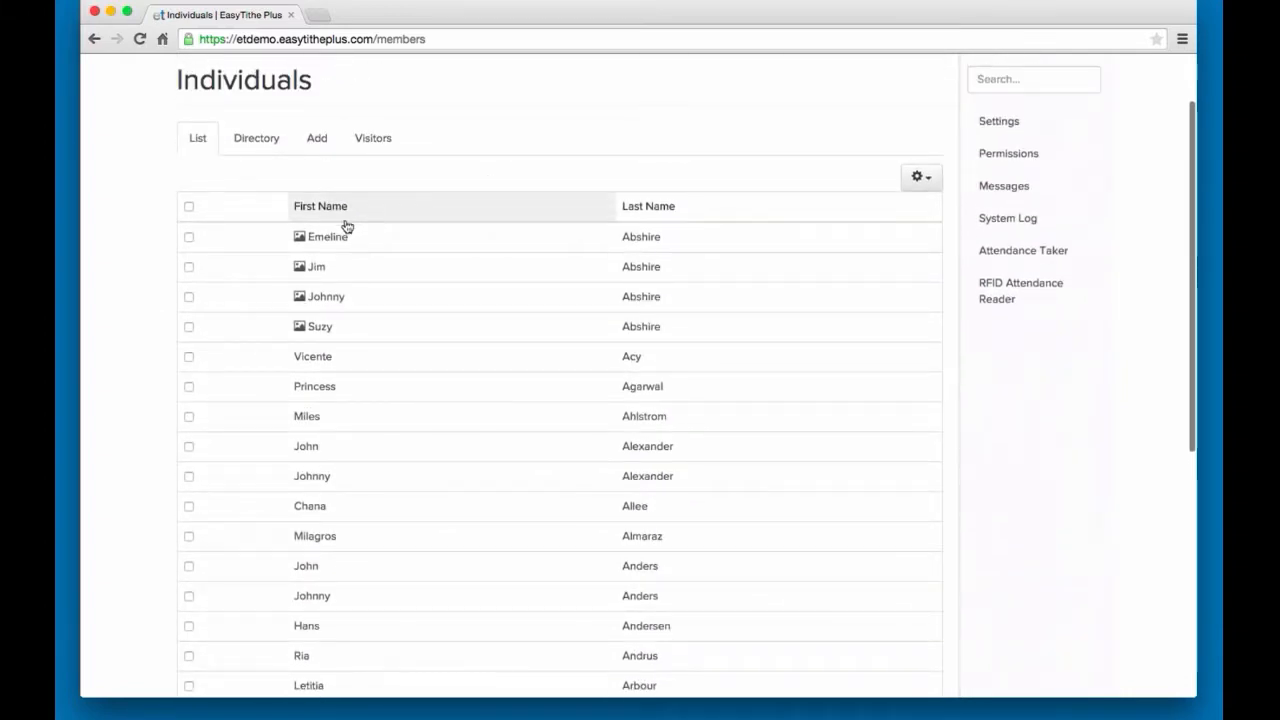
left_click(257, 140)
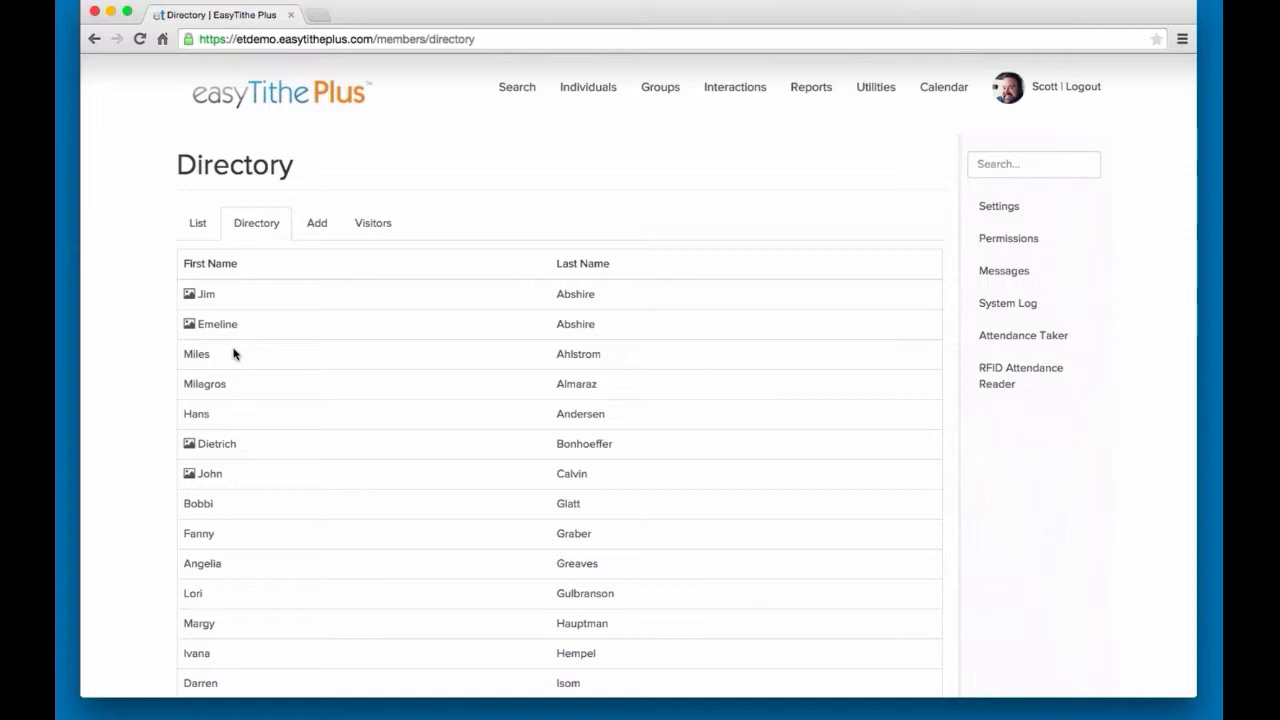
Open the form for adding an individual and examine its Personal, Dates and Contact fields
left_click(316, 236)
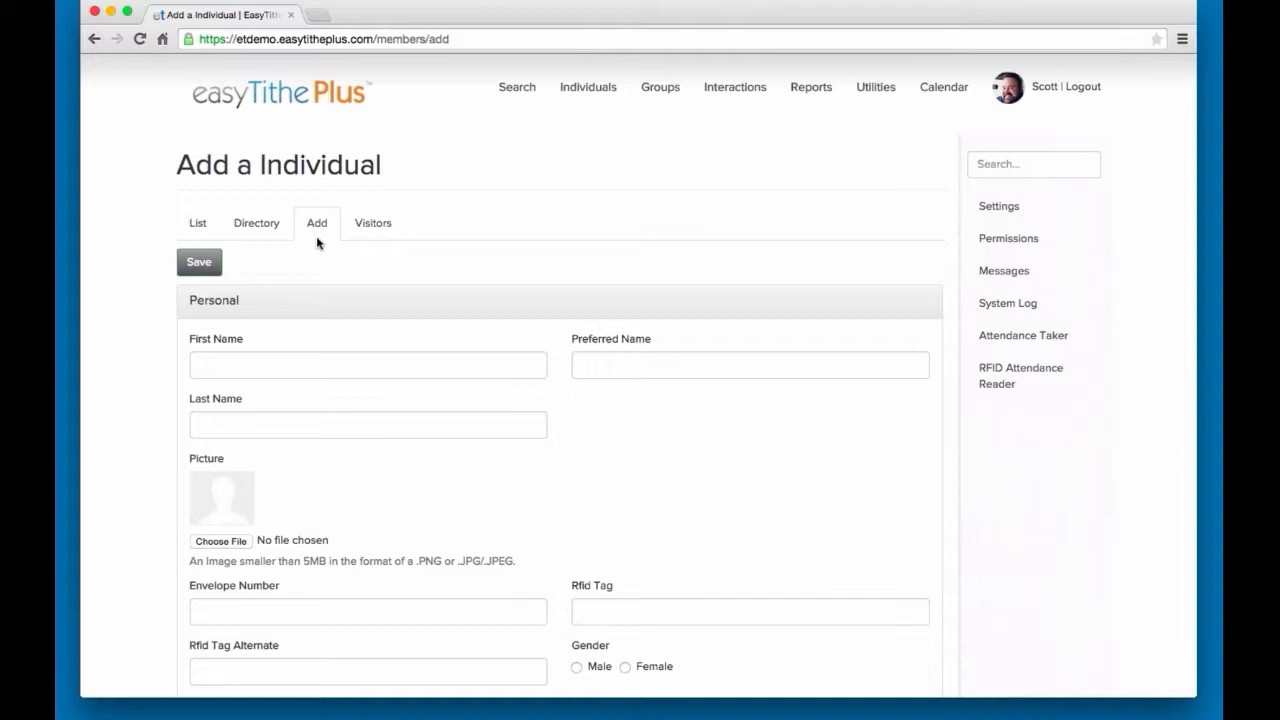
scroll(312, 250, "down", 5)
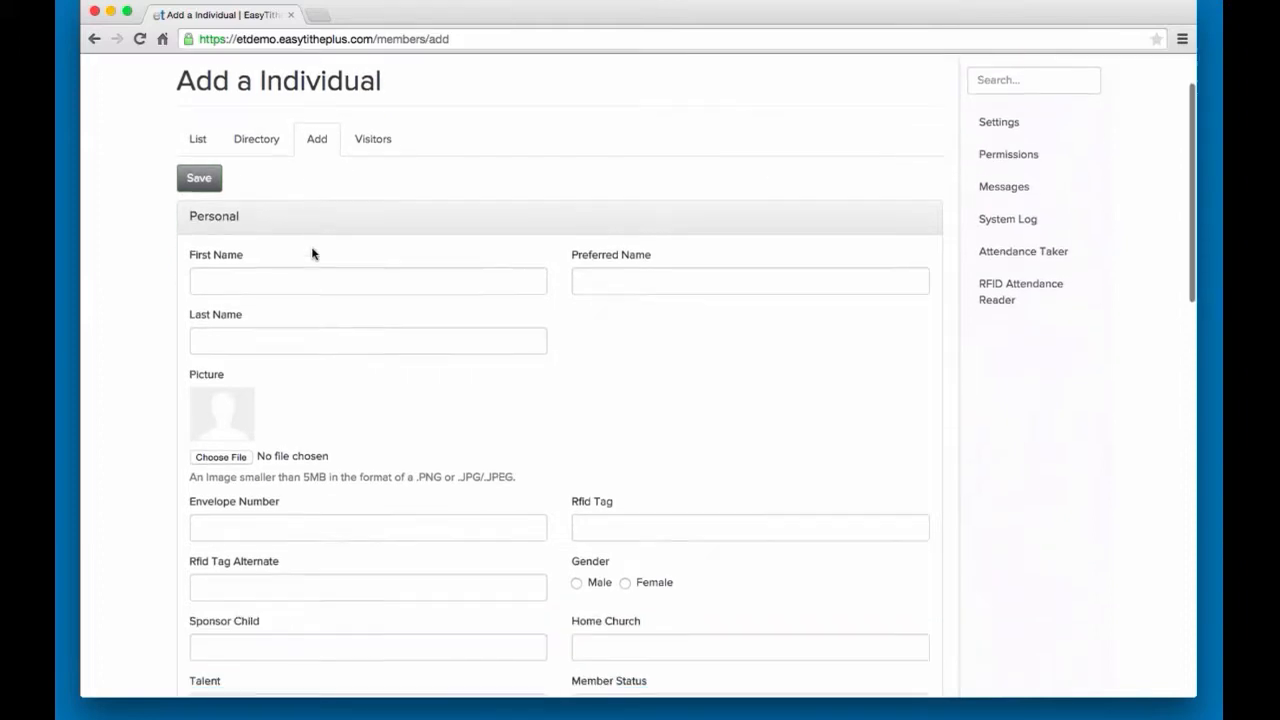
scroll(310, 258, "down", 6)
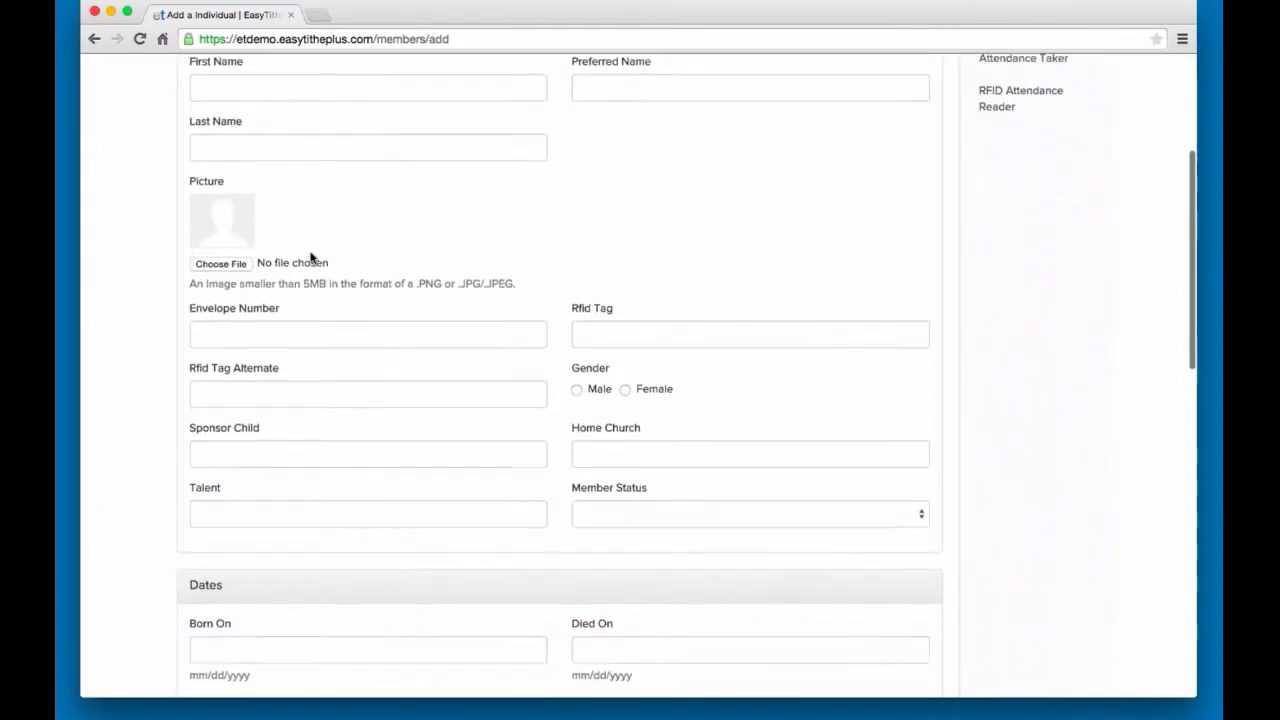
scroll(310, 258, "down", 3)
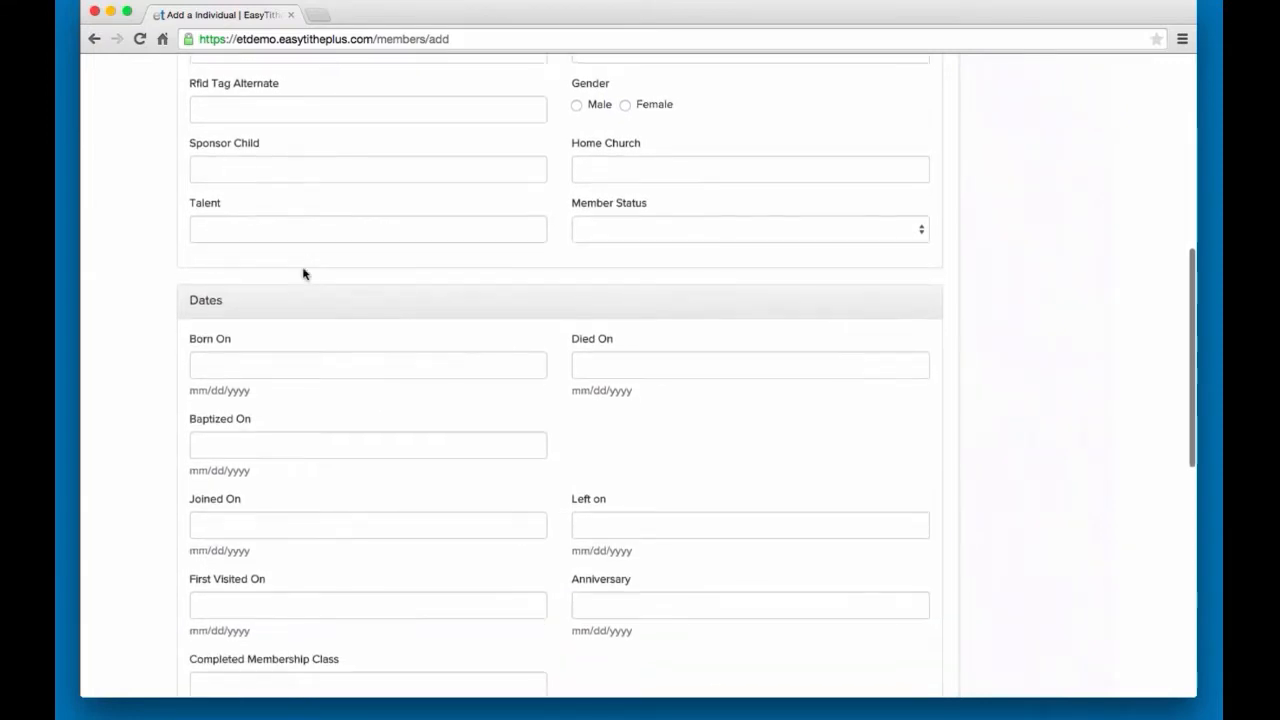
scroll(289, 291, "down", 1)
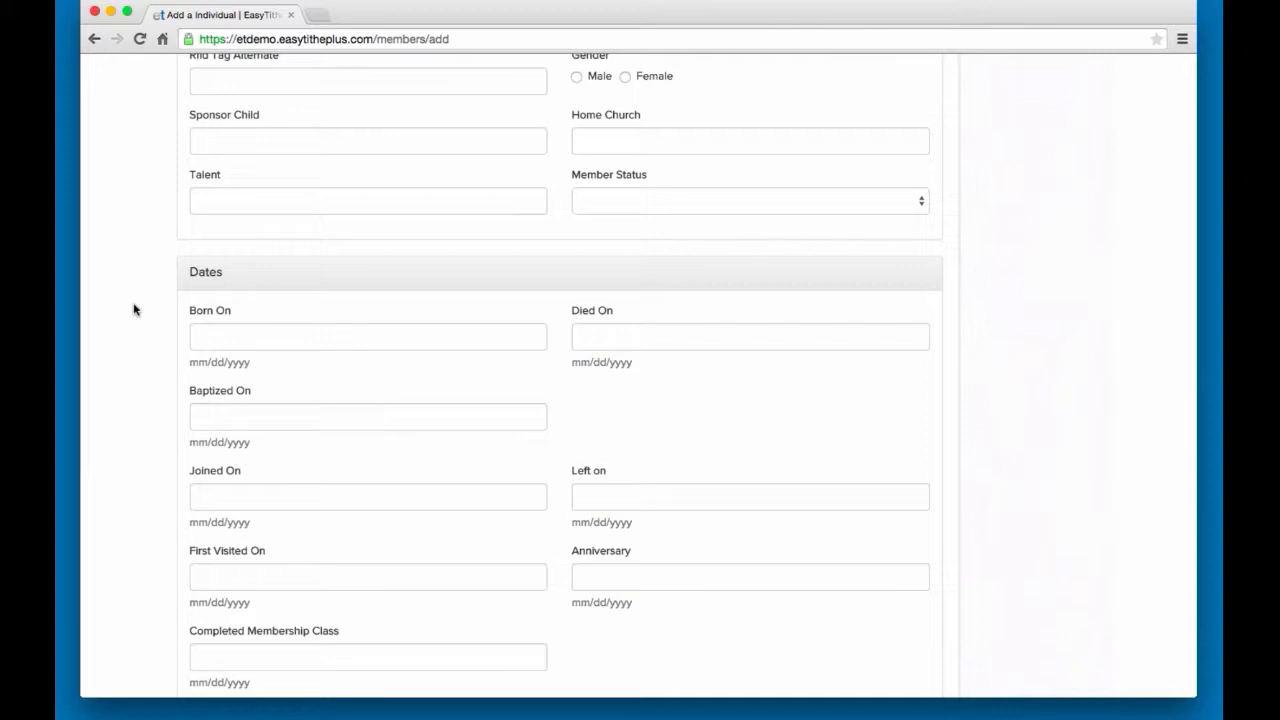
scroll(134, 310, "up", 2)
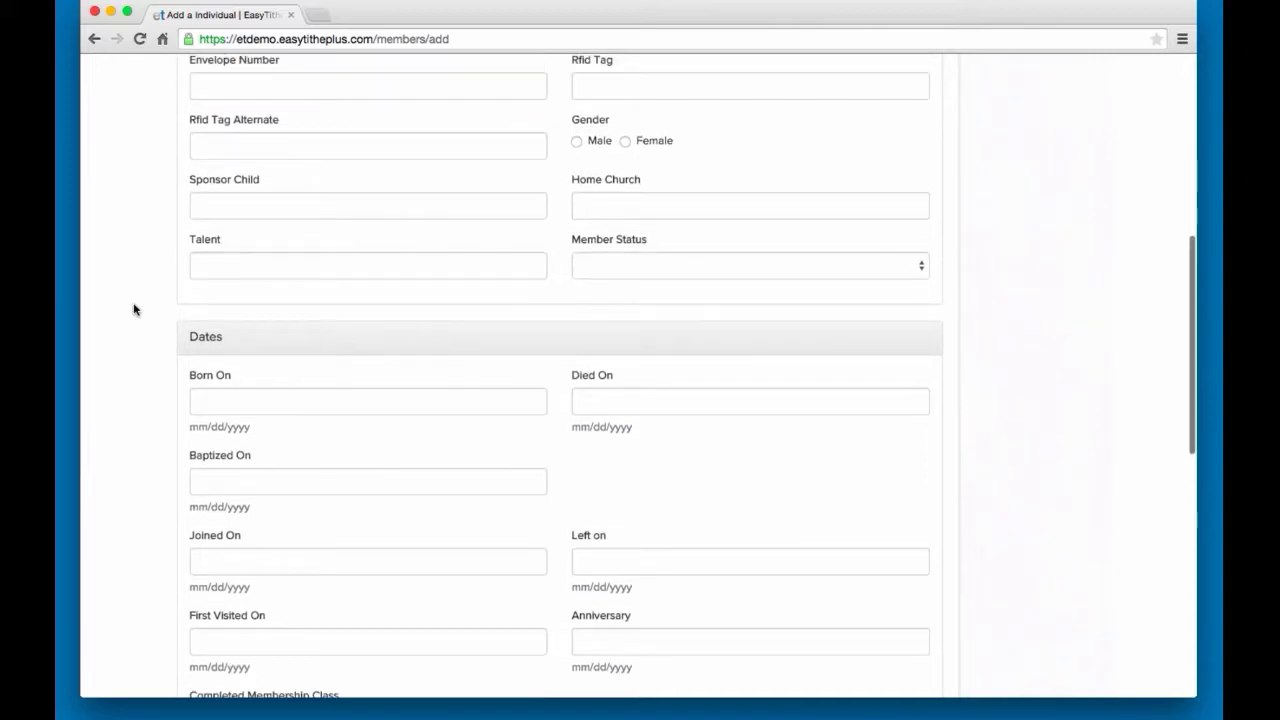
scroll(134, 310, "down", 1)
scroll(134, 310, "down", 1)
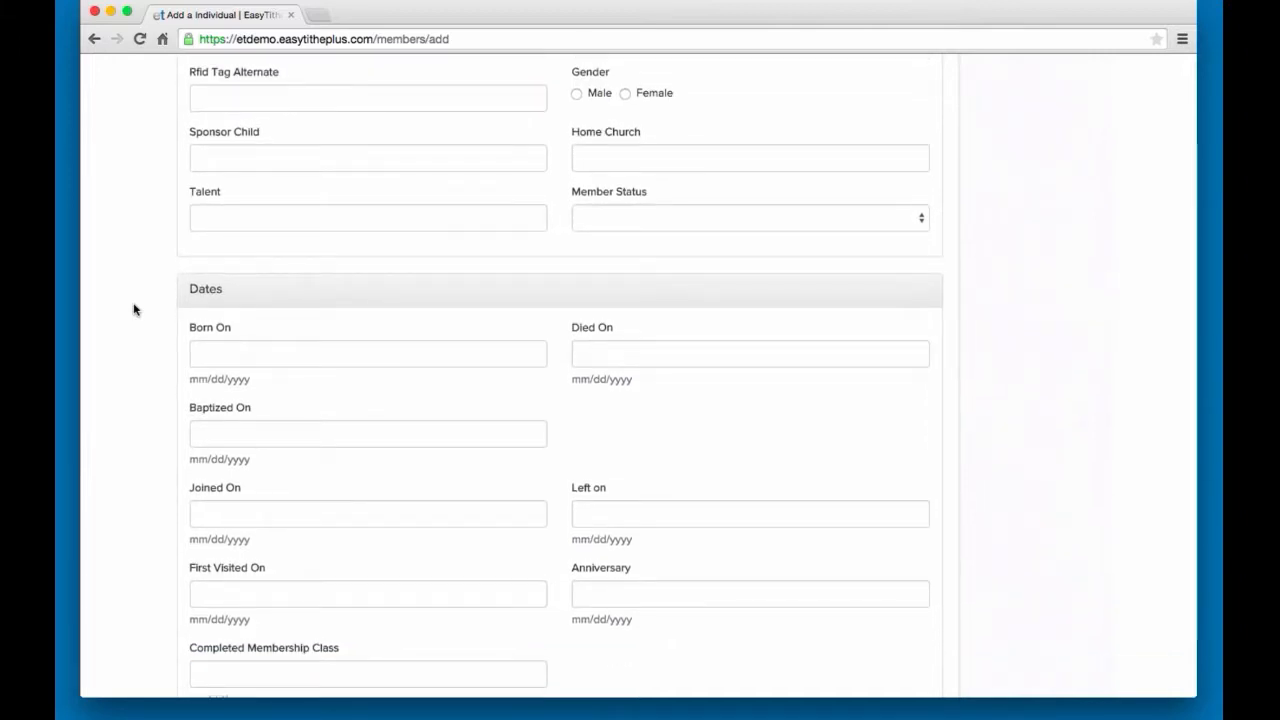
scroll(134, 310, "down", 3)
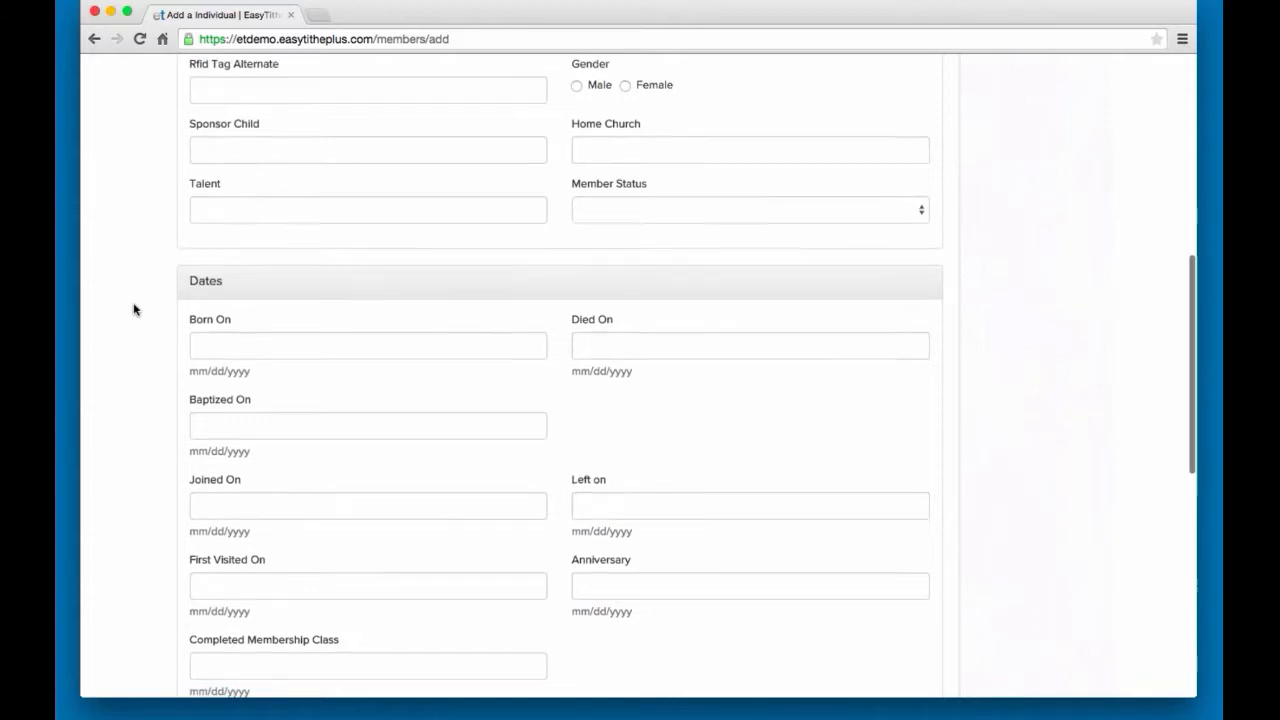
scroll(134, 310, "down", 5)
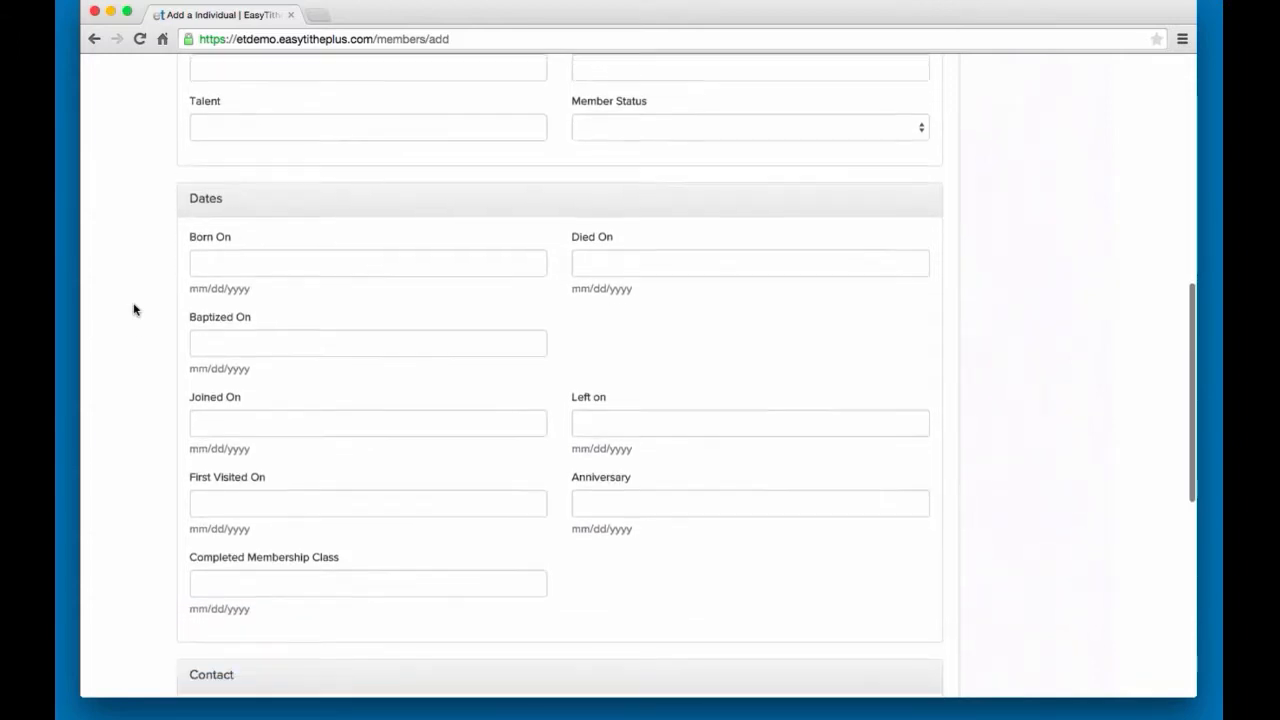
scroll(134, 310, "down", 10)
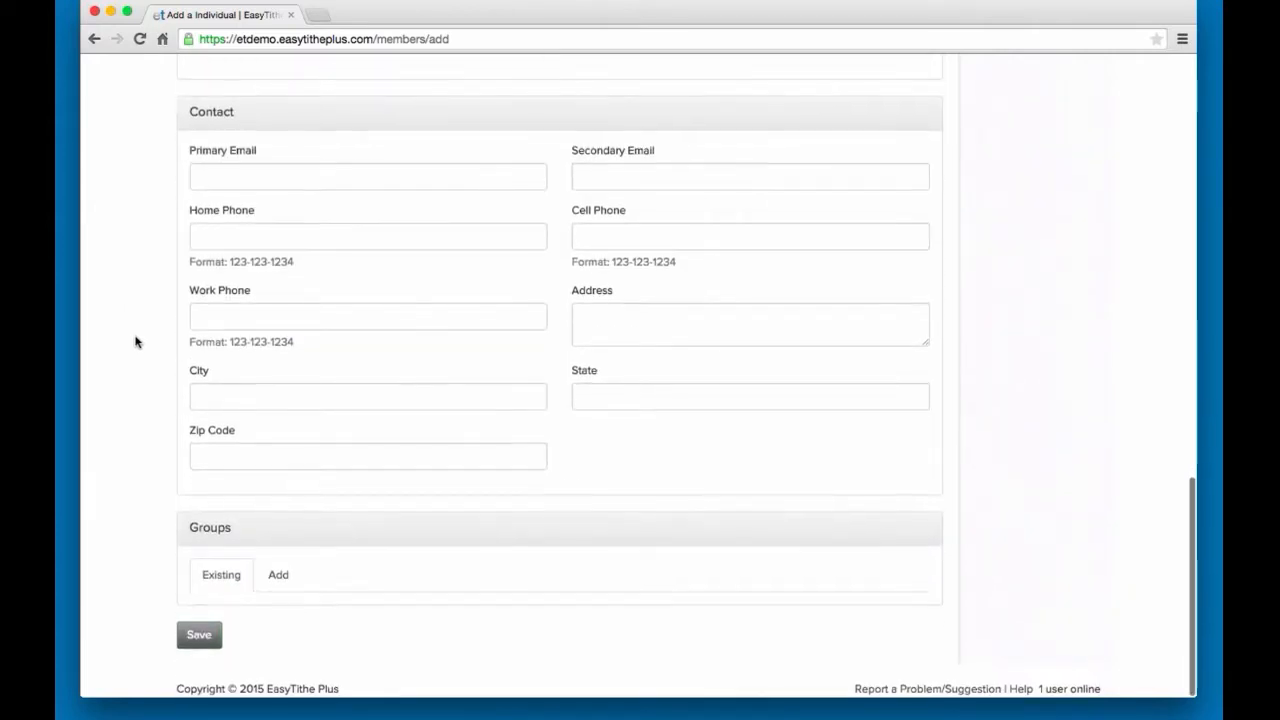
Display the groups to which the new individual can be added
left_click(278, 586)
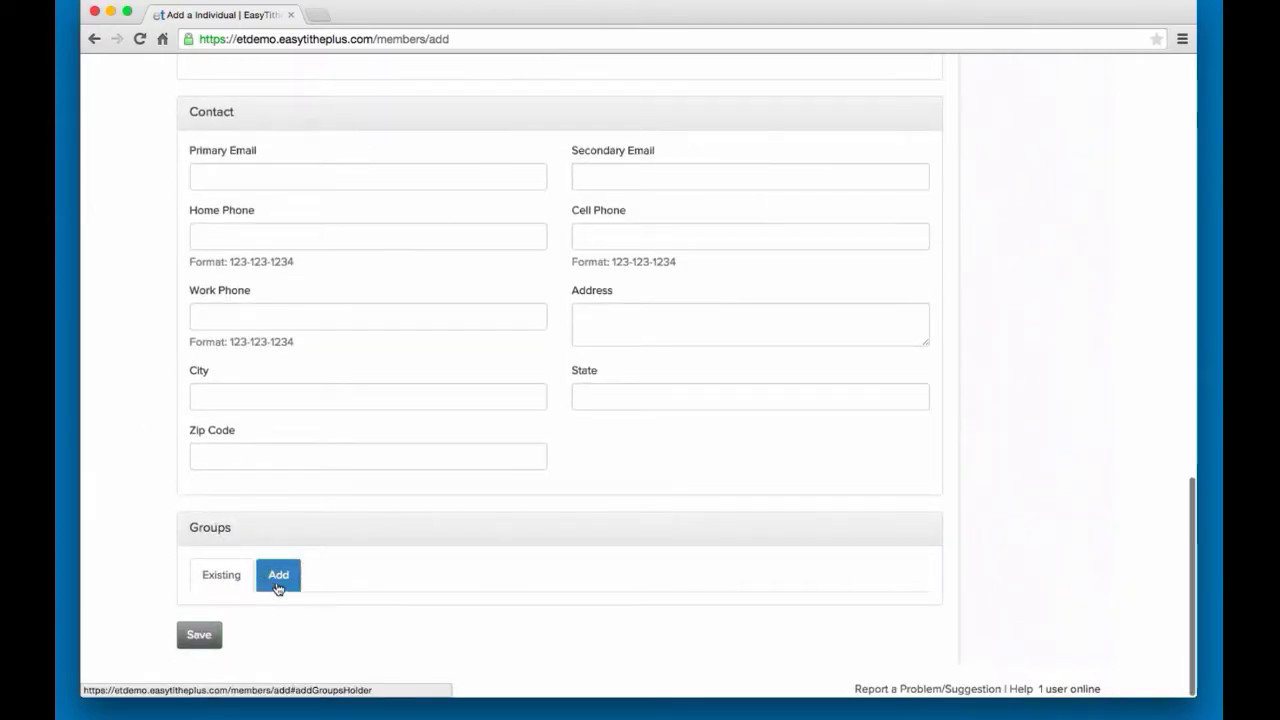
scroll(266, 563, "down", 2)
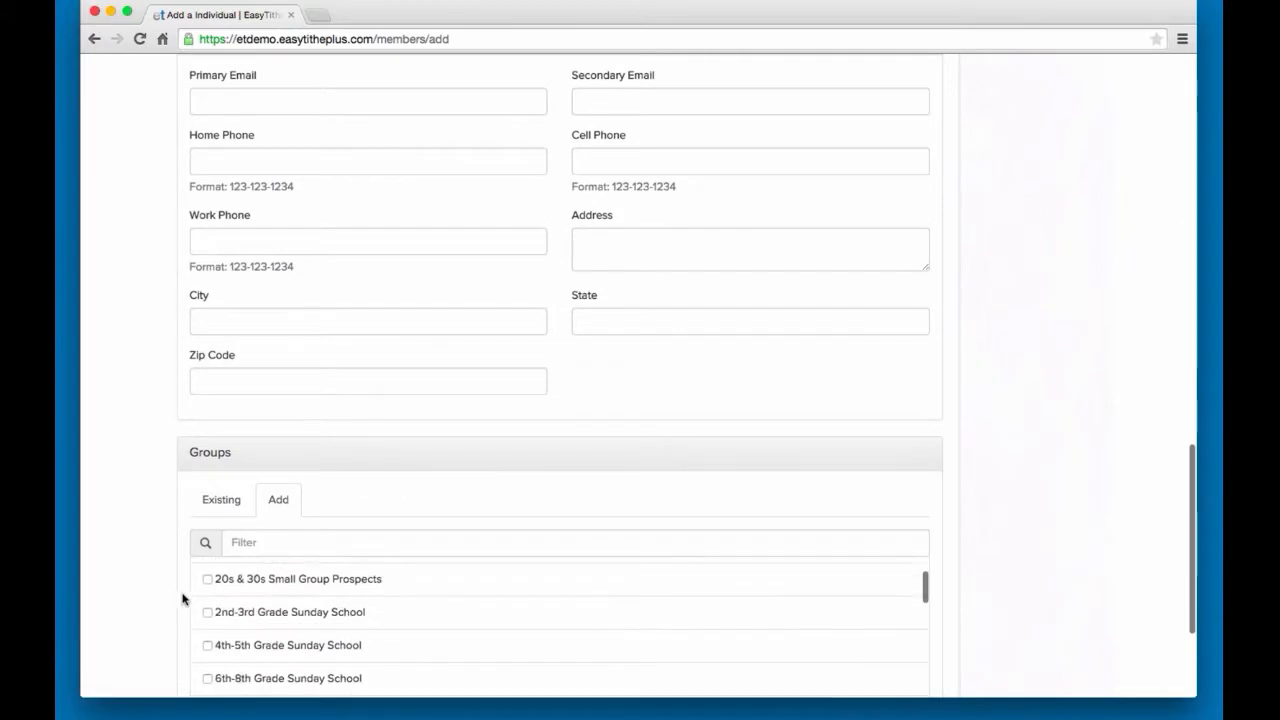
Select First Time Visitors as a group for the new individual
scroll(178, 600, "down", 3)
scroll(306, 563, "up", 4)
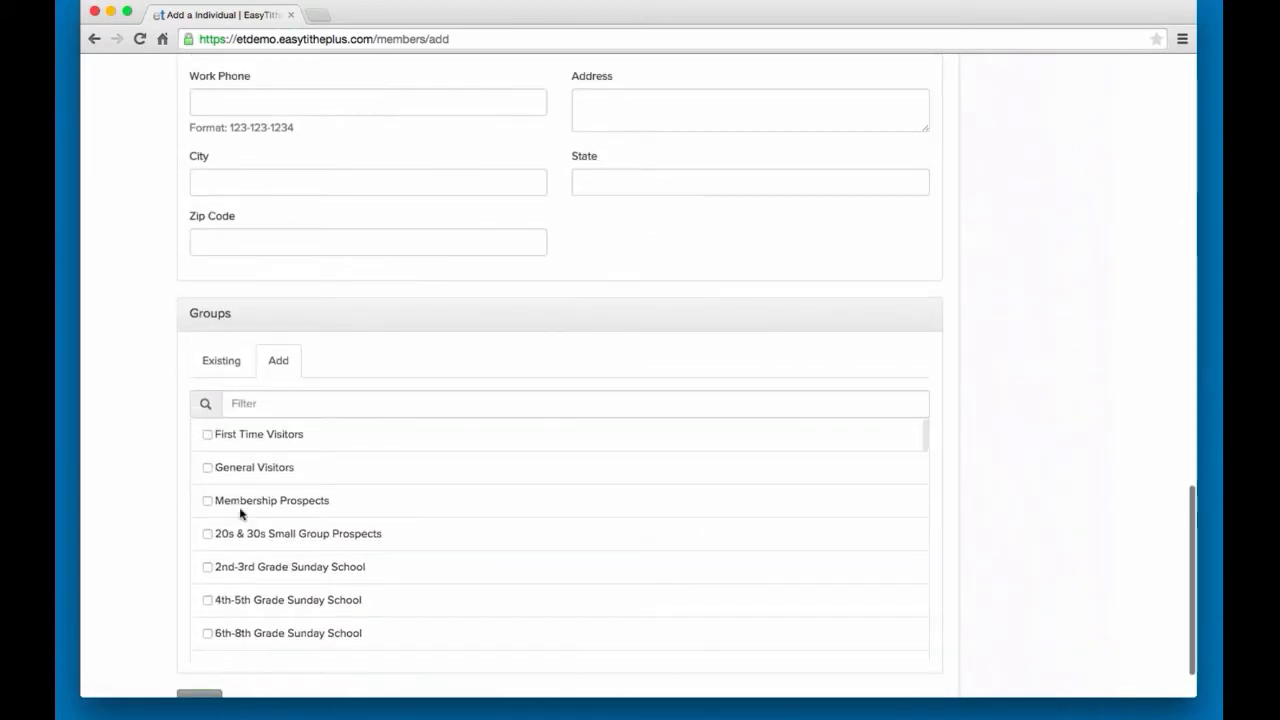
left_click(207, 435)
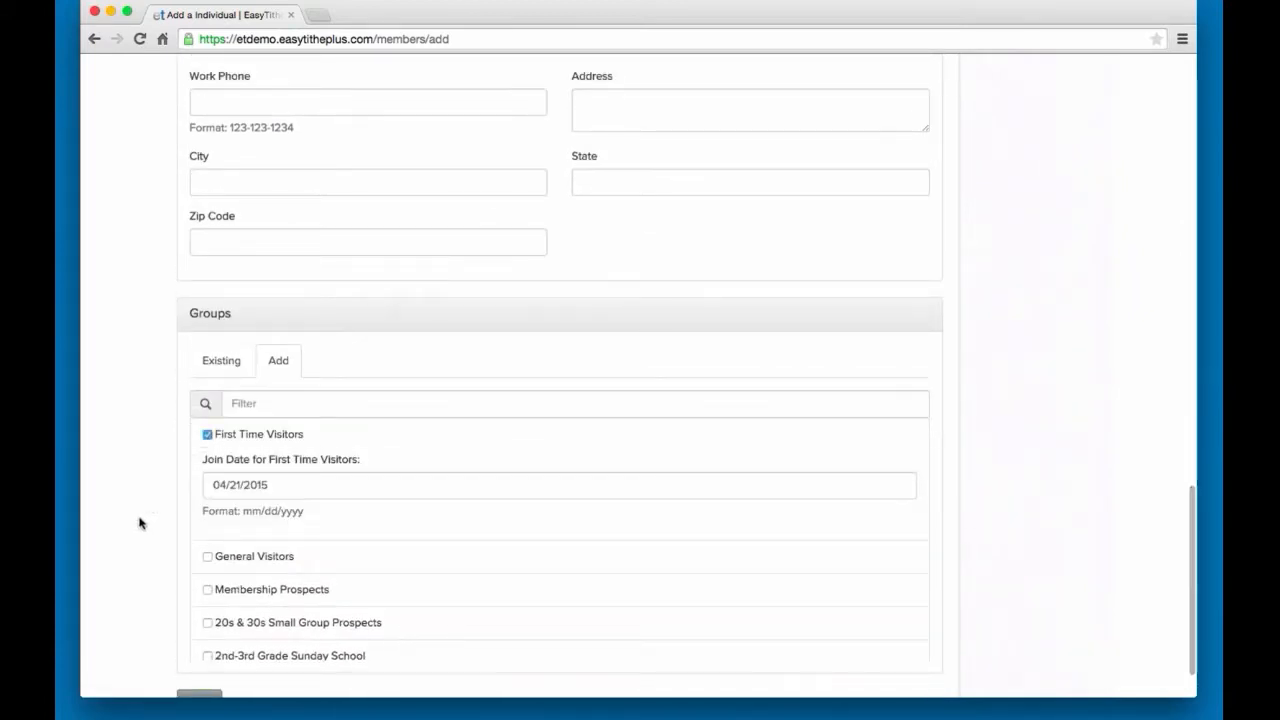
Examine the join date field for First Time Visitors and look back over the rest of the individual form
scroll(140, 523, "down", 1)
scroll(140, 523, "down", 3)
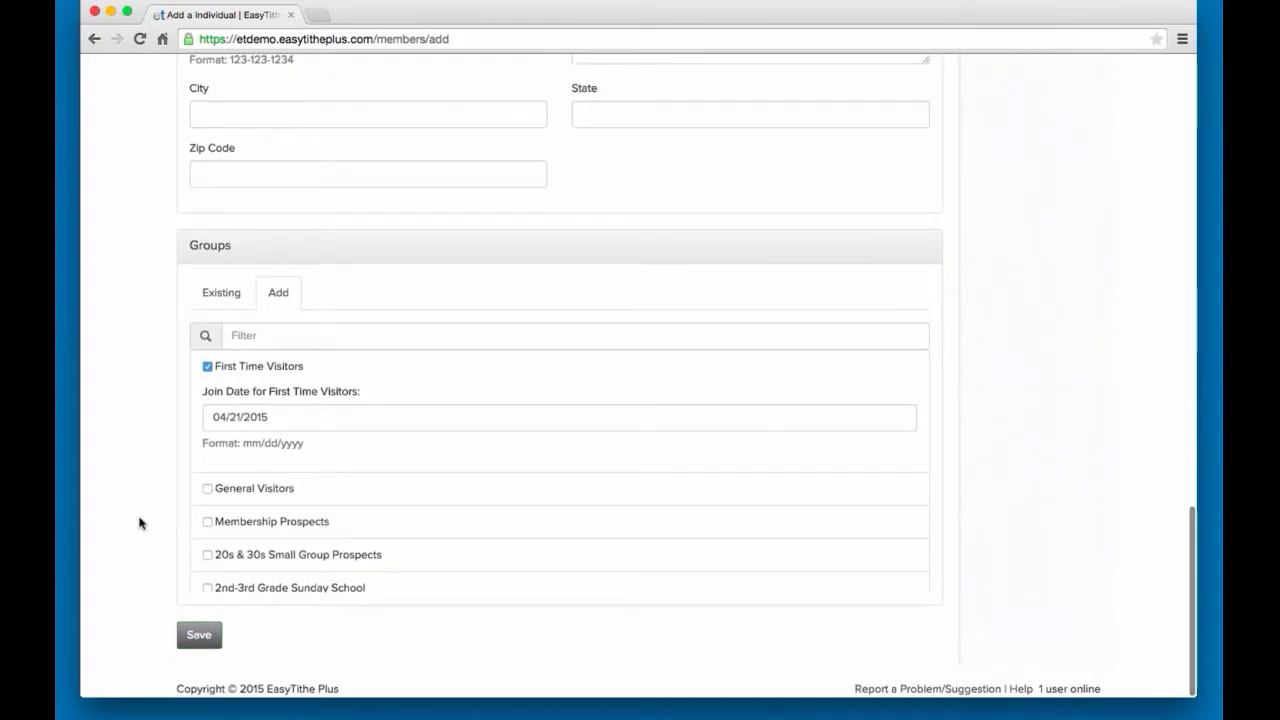
scroll(140, 523, "up", 1)
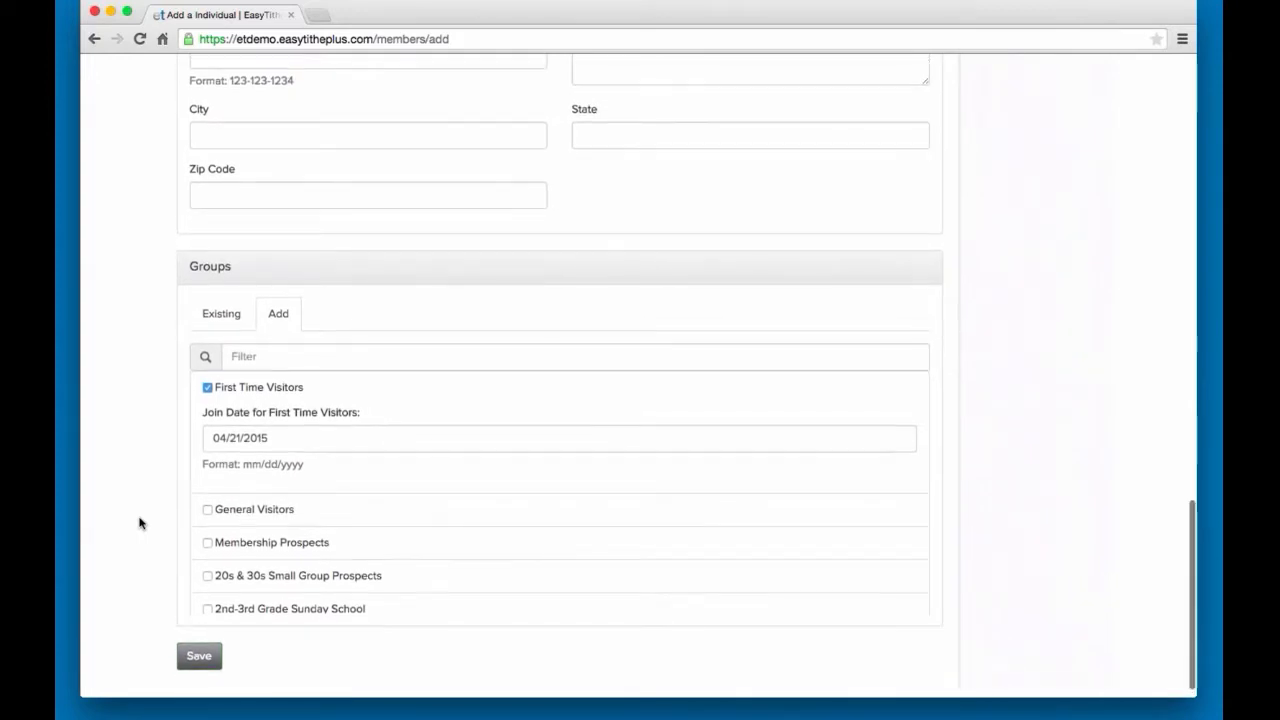
scroll(140, 523, "up", 4)
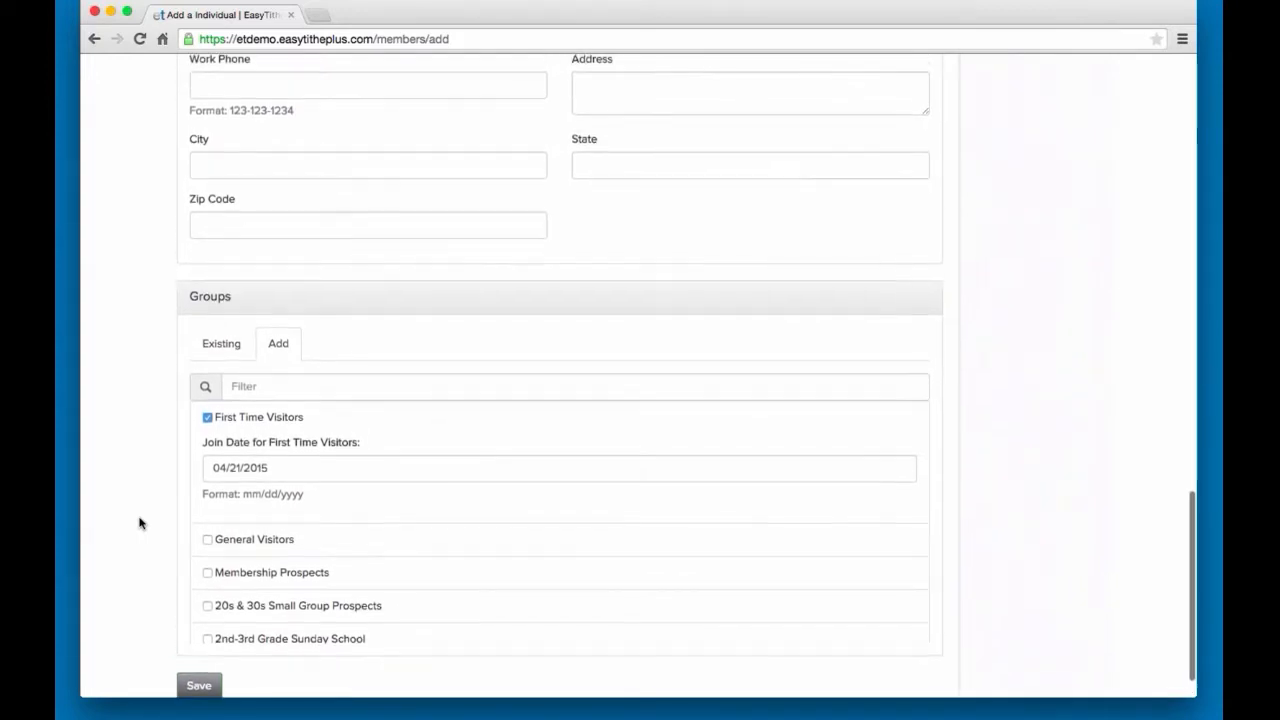
scroll(140, 523, "up", 13)
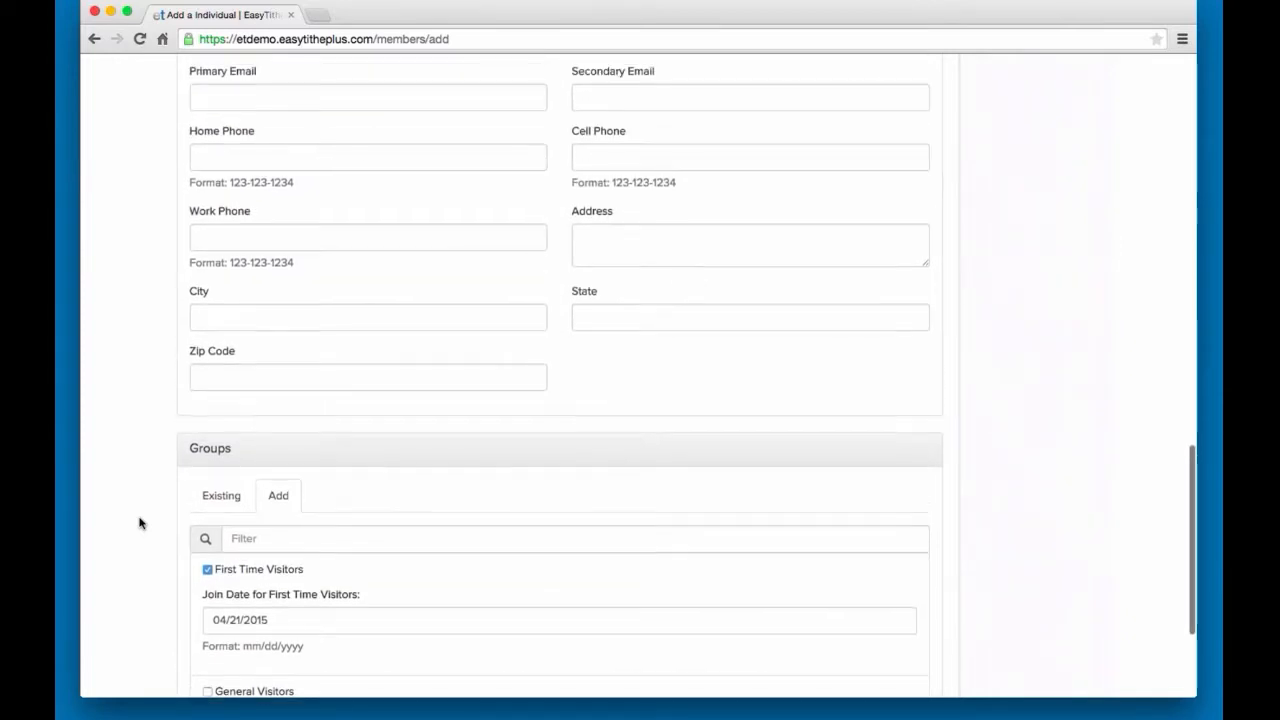
scroll(140, 523, "up", 20)
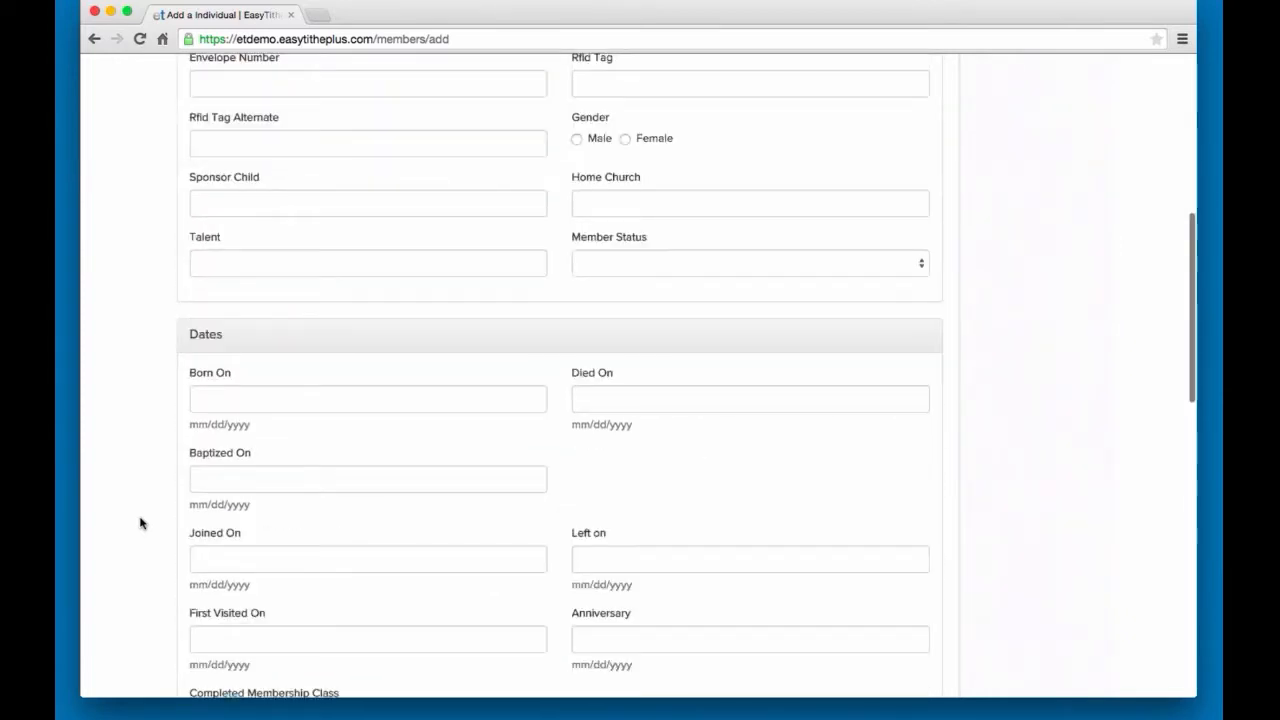
scroll(140, 523, "up", 3)
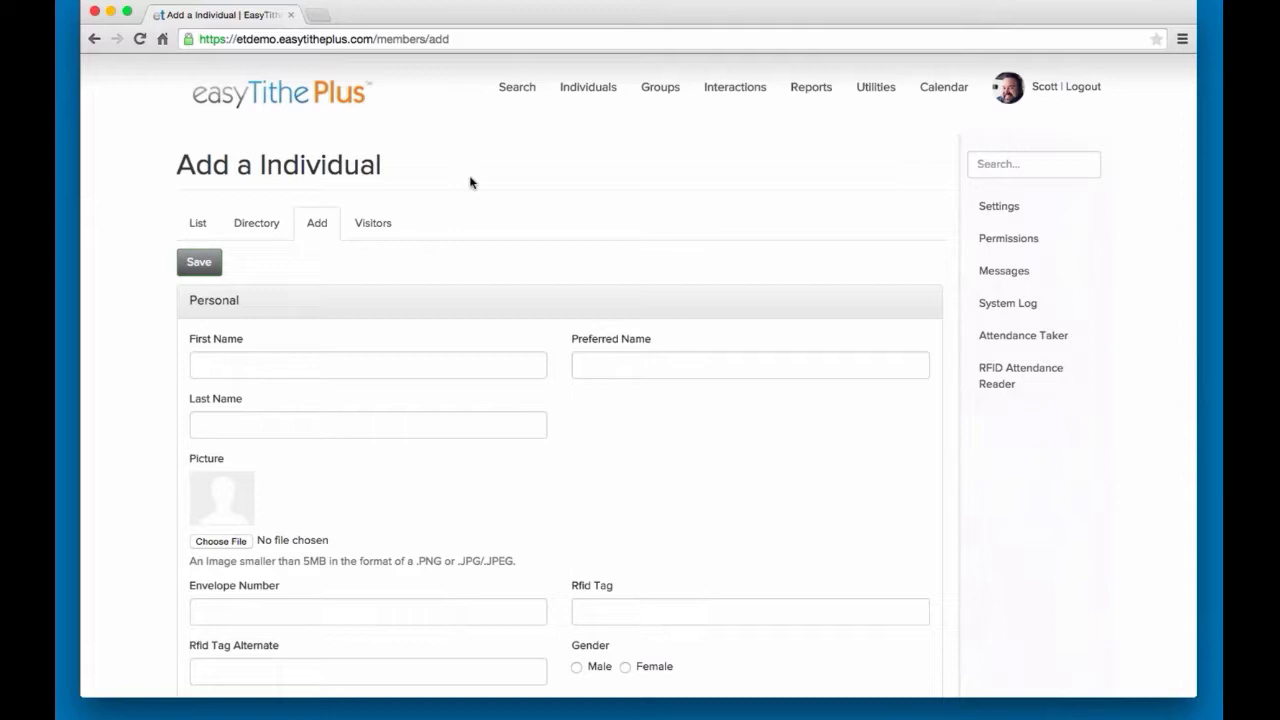
Open the list of groups and review their names, leaders and member counts
left_click(654, 95)
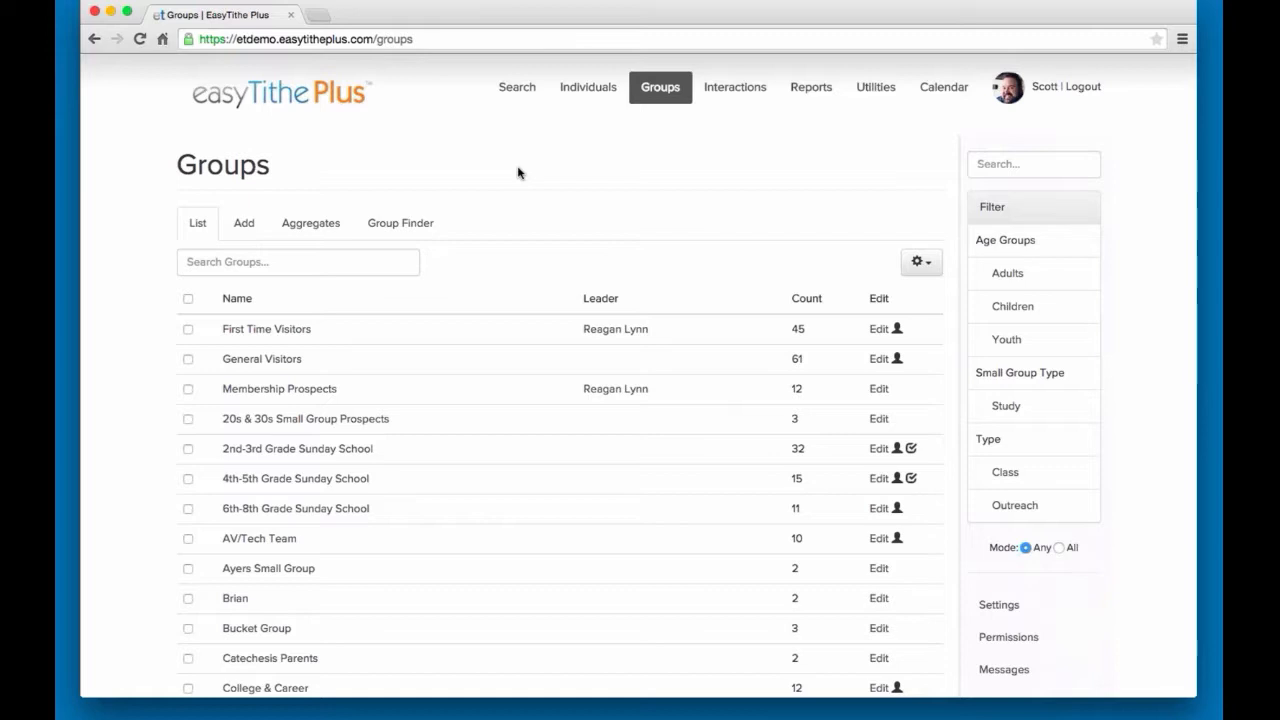
scroll(518, 173, "down", 1)
scroll(655, 121, "up", 1)
scroll(589, 166, "down", 1)
scroll(449, 263, "down", 3)
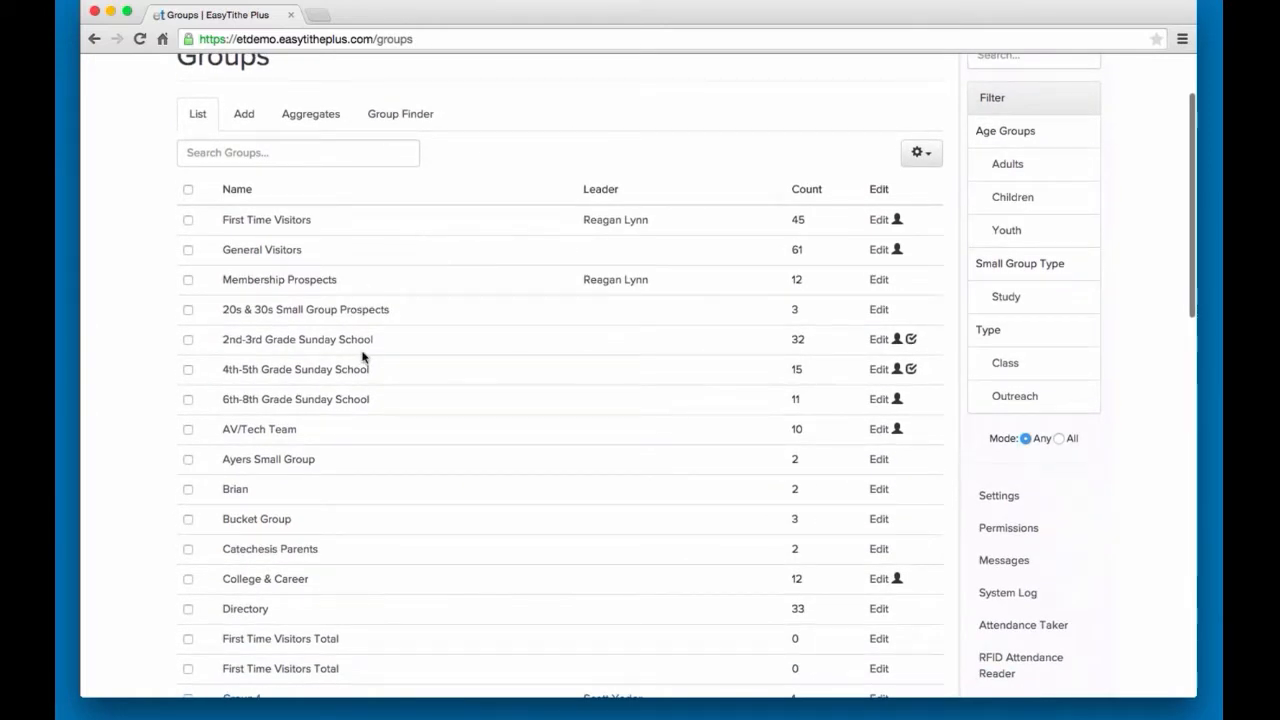
scroll(363, 356, "up", 2)
scroll(330, 300, "up", 1)
Open the form for adding a group and examine its name, leader, description, address and meeting fields
left_click(245, 193)
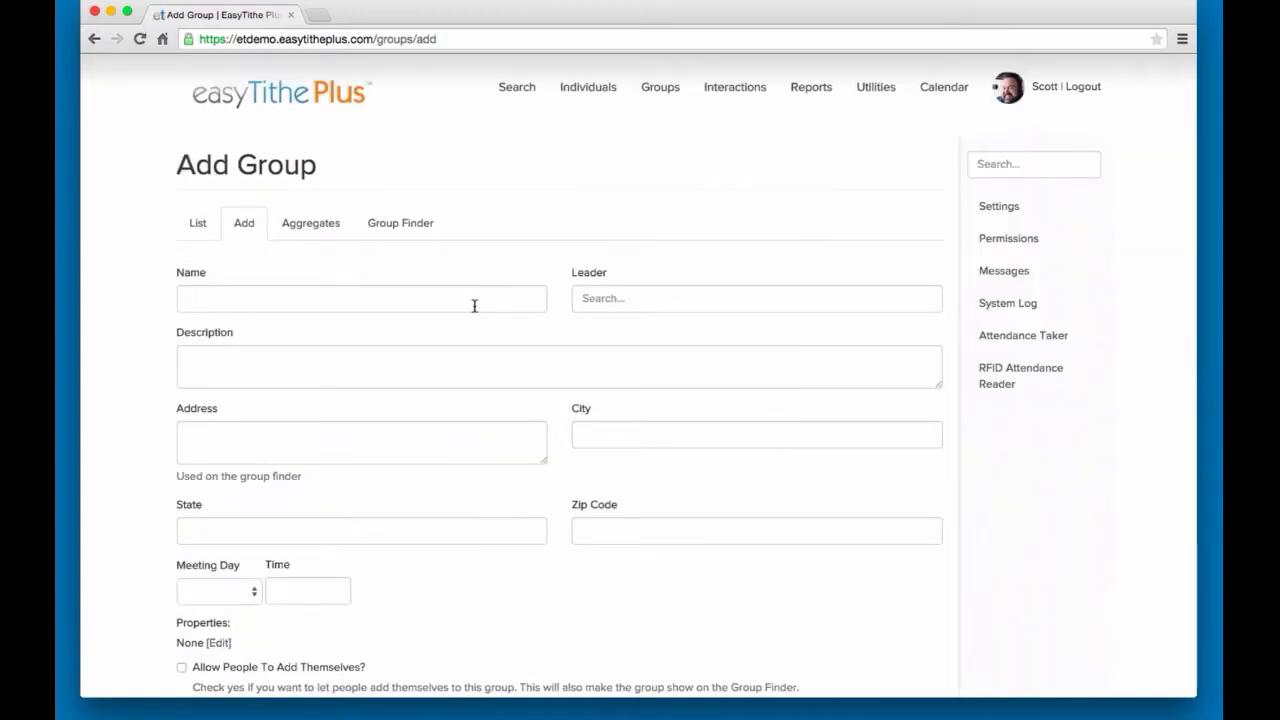
scroll(474, 306, "down", 1)
scroll(474, 310, "down", 2)
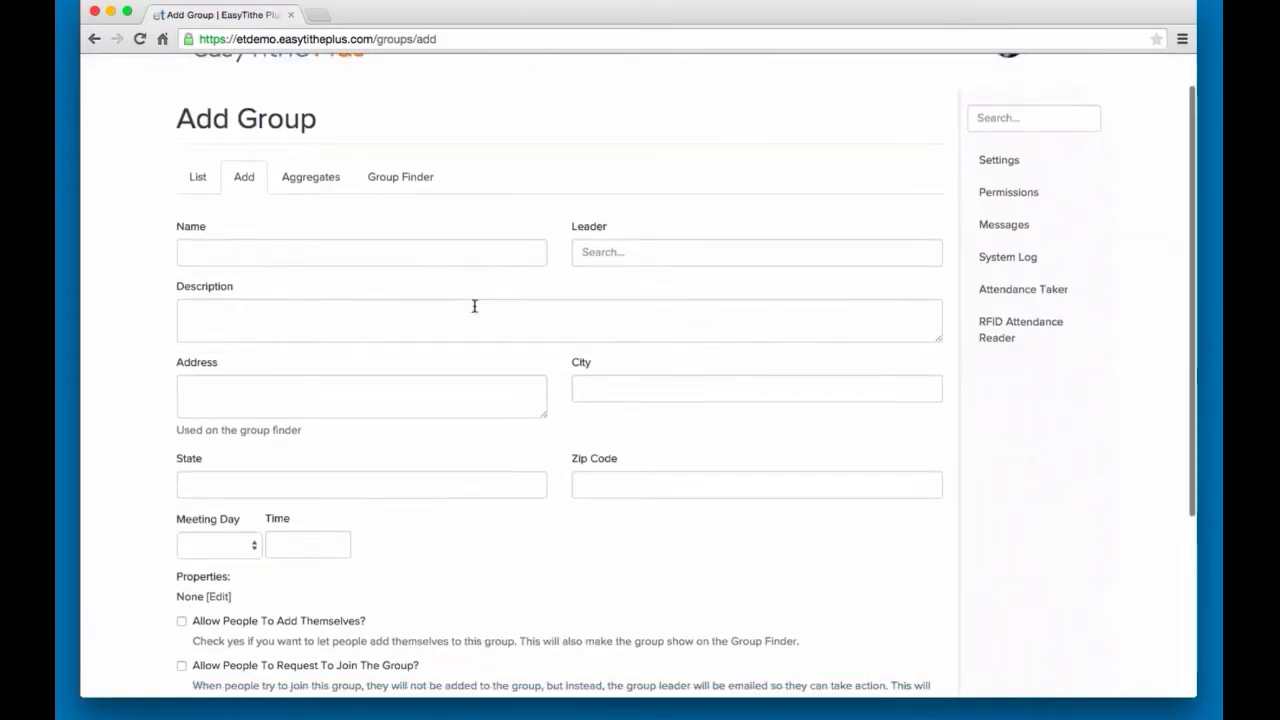
scroll(474, 306, "down", 4)
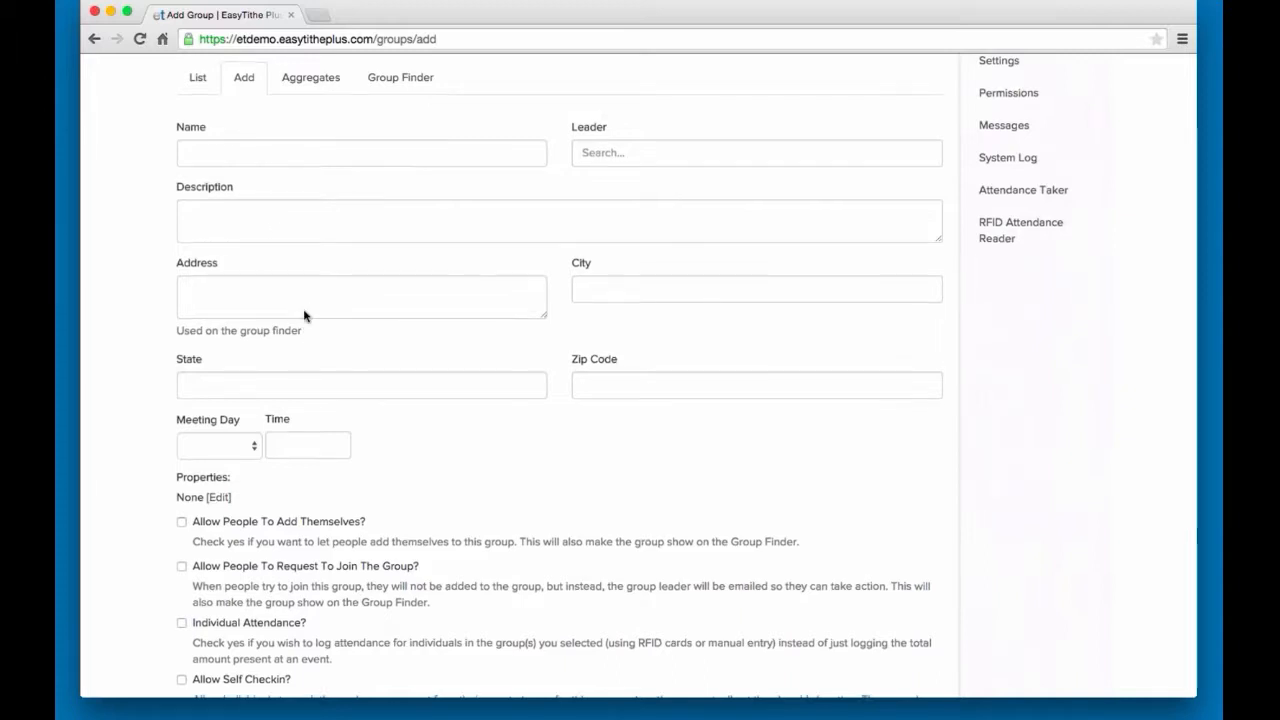
scroll(303, 310, "down", 2)
scroll(304, 314, "down", 1)
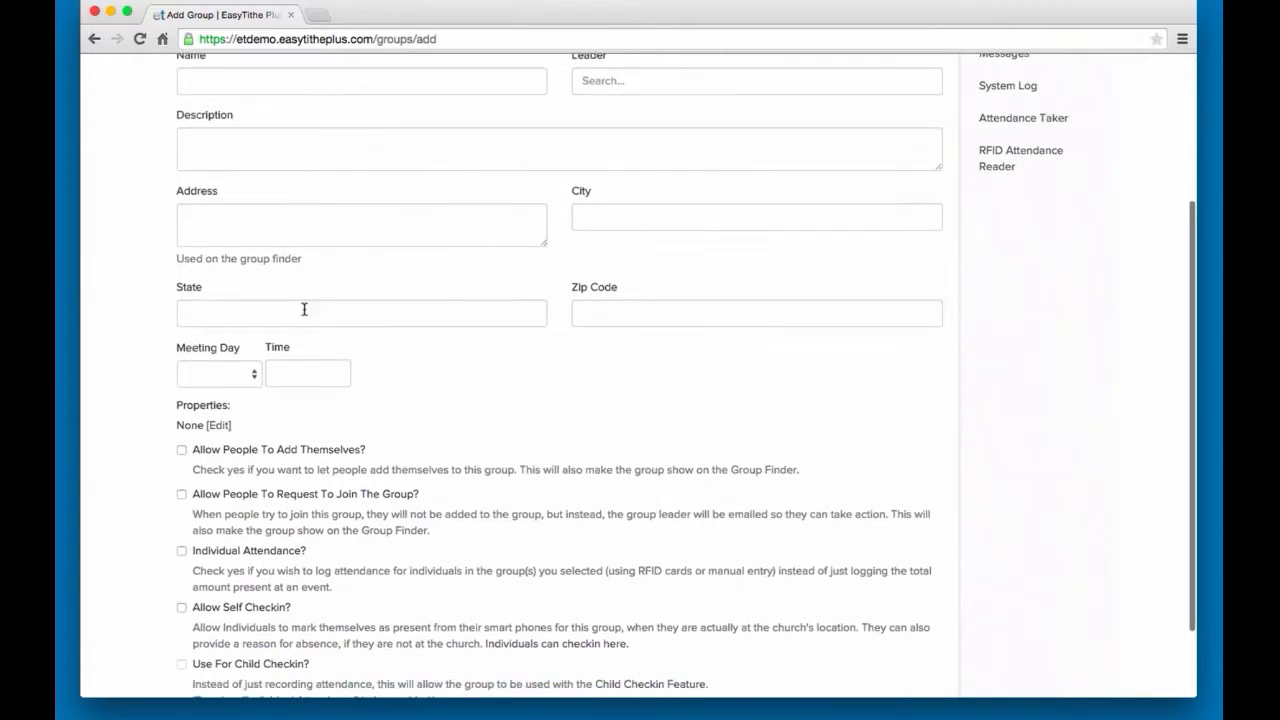
scroll(304, 314, "down", 3)
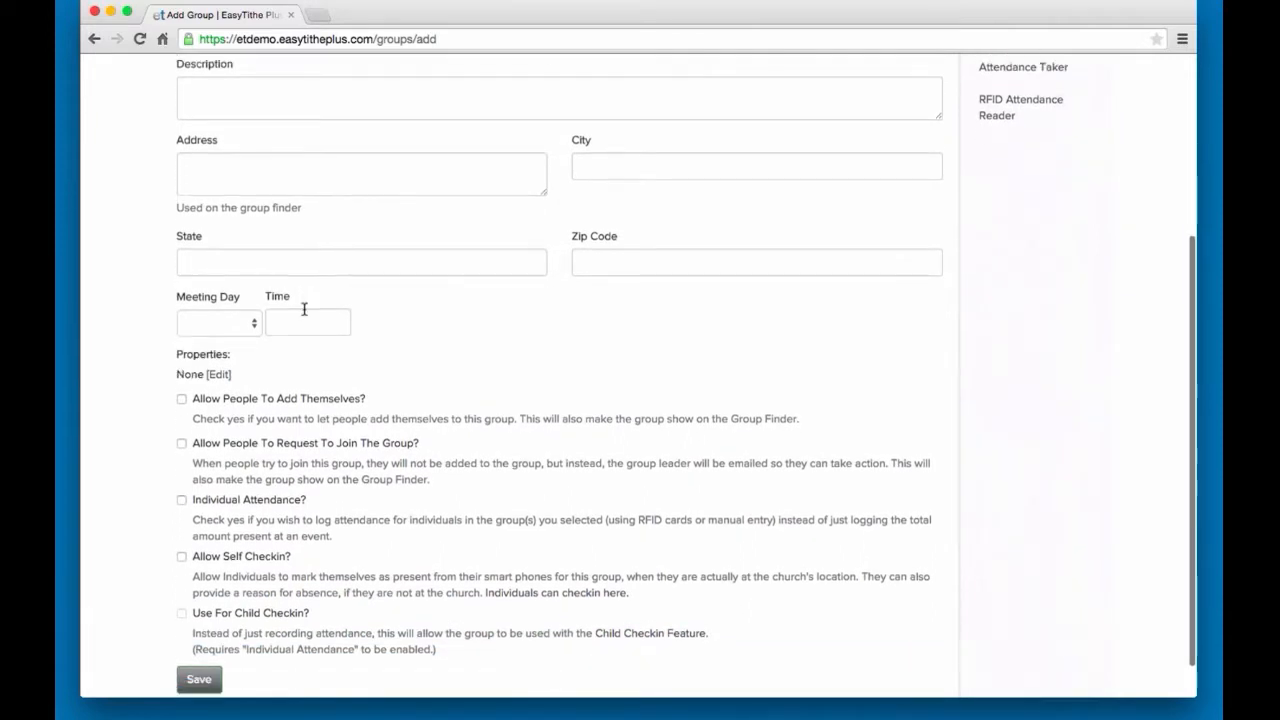
scroll(305, 315, "up", 5)
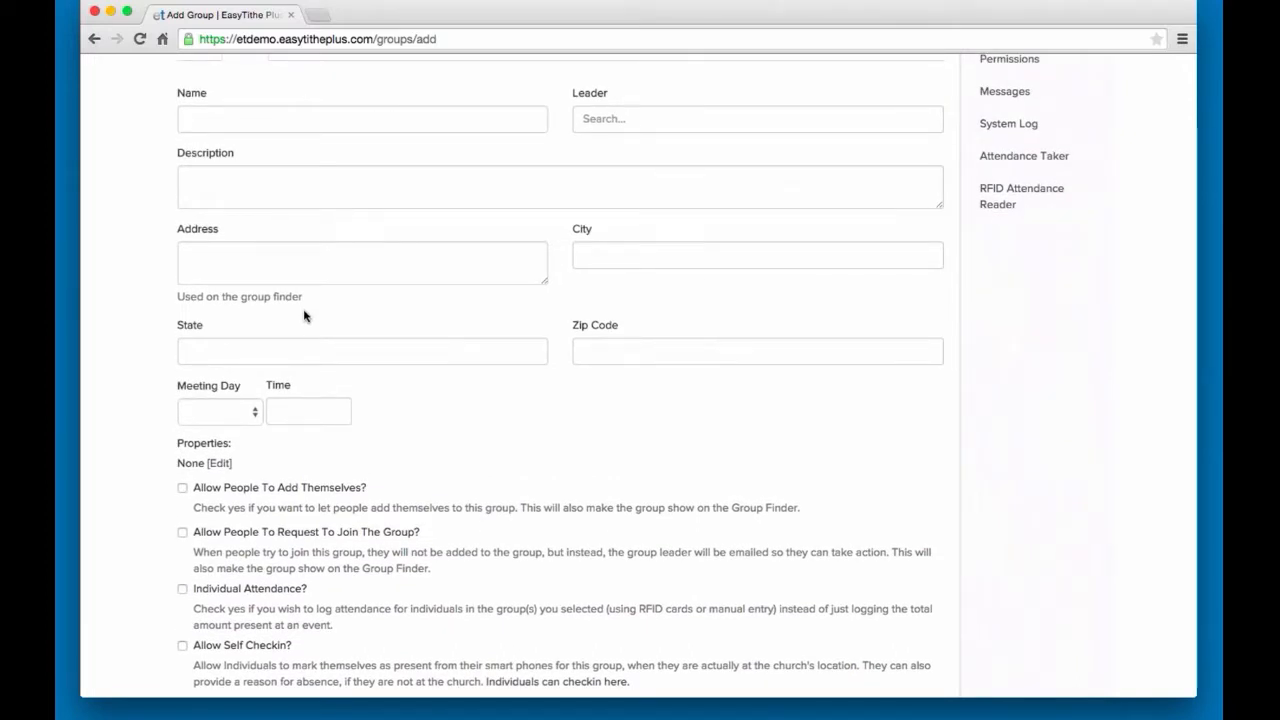
Review the new group's self-add, join request, individual attendance, self checkin and child checkin options
scroll(305, 316, "down", 1)
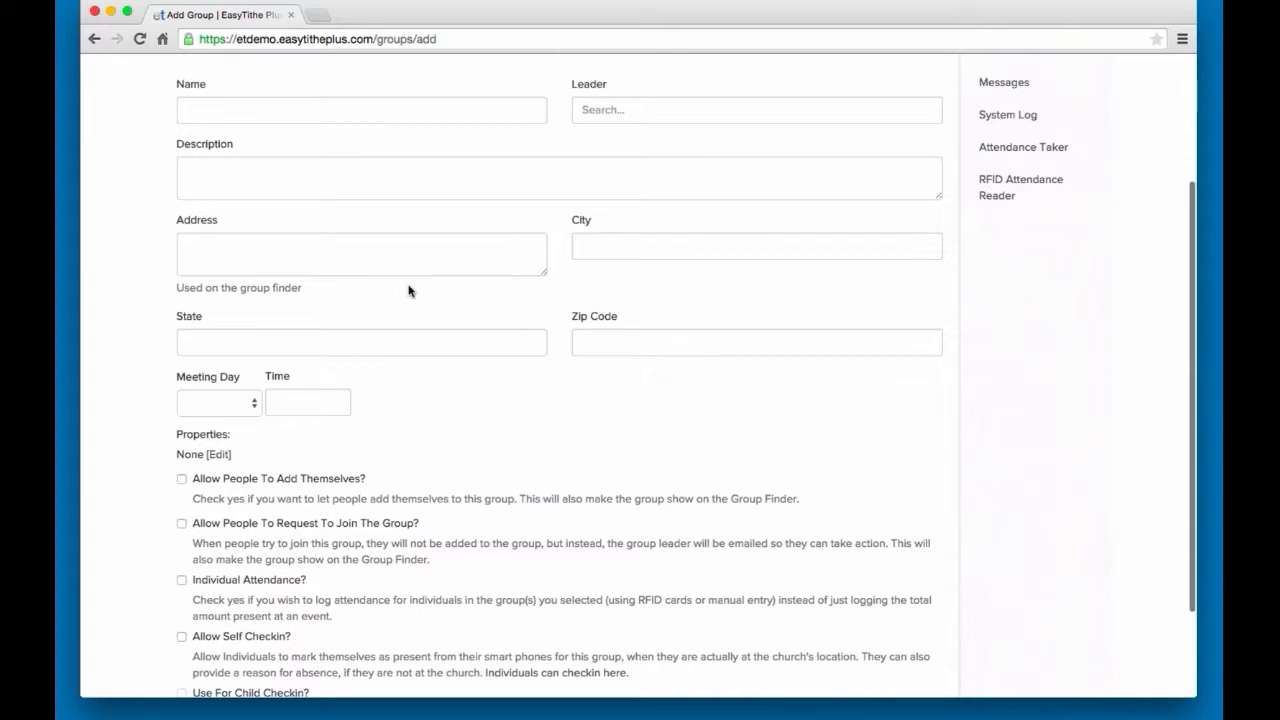
scroll(408, 289, "down", 1)
scroll(321, 245, "down", 4)
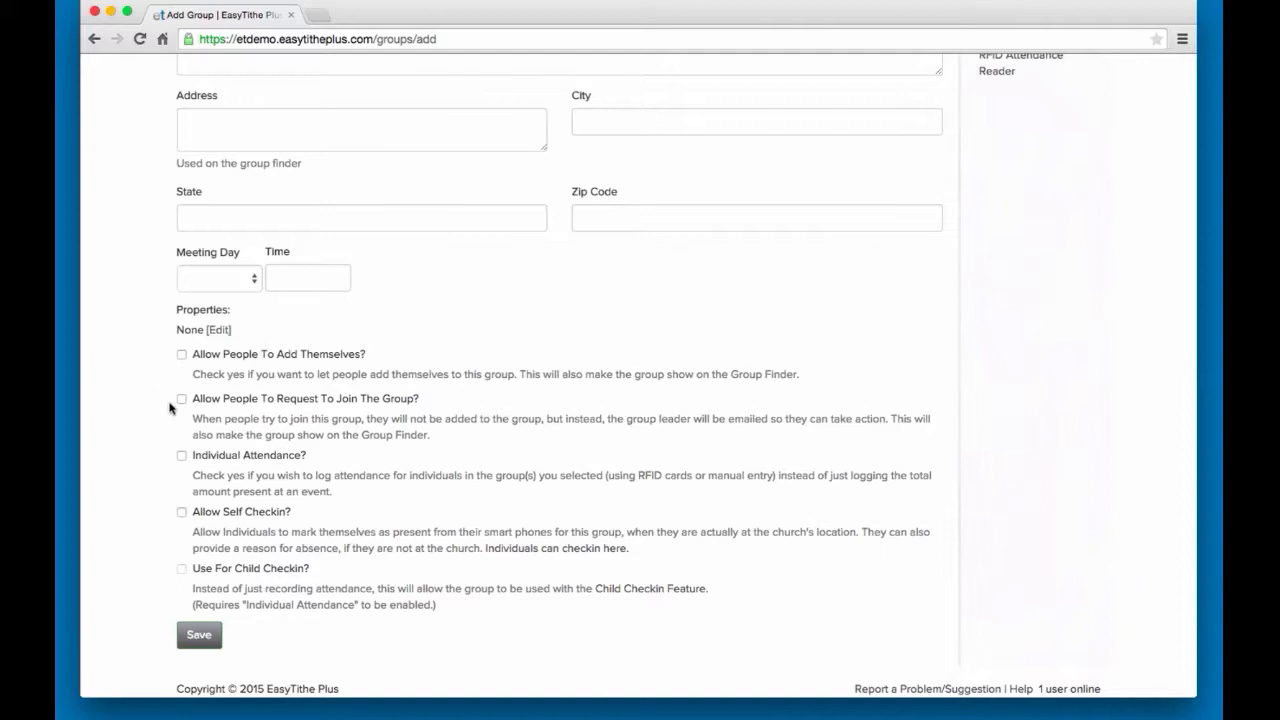
scroll(162, 416, "down", 1)
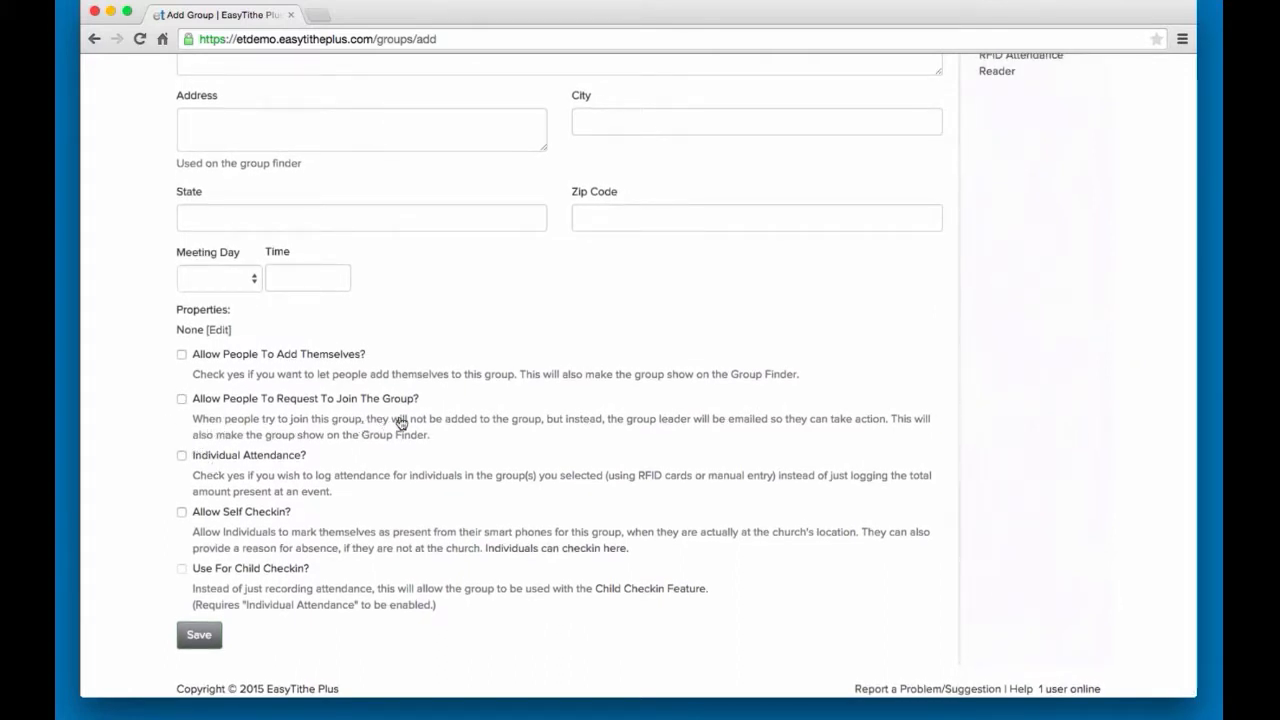
scroll(143, 428, "up", 2)
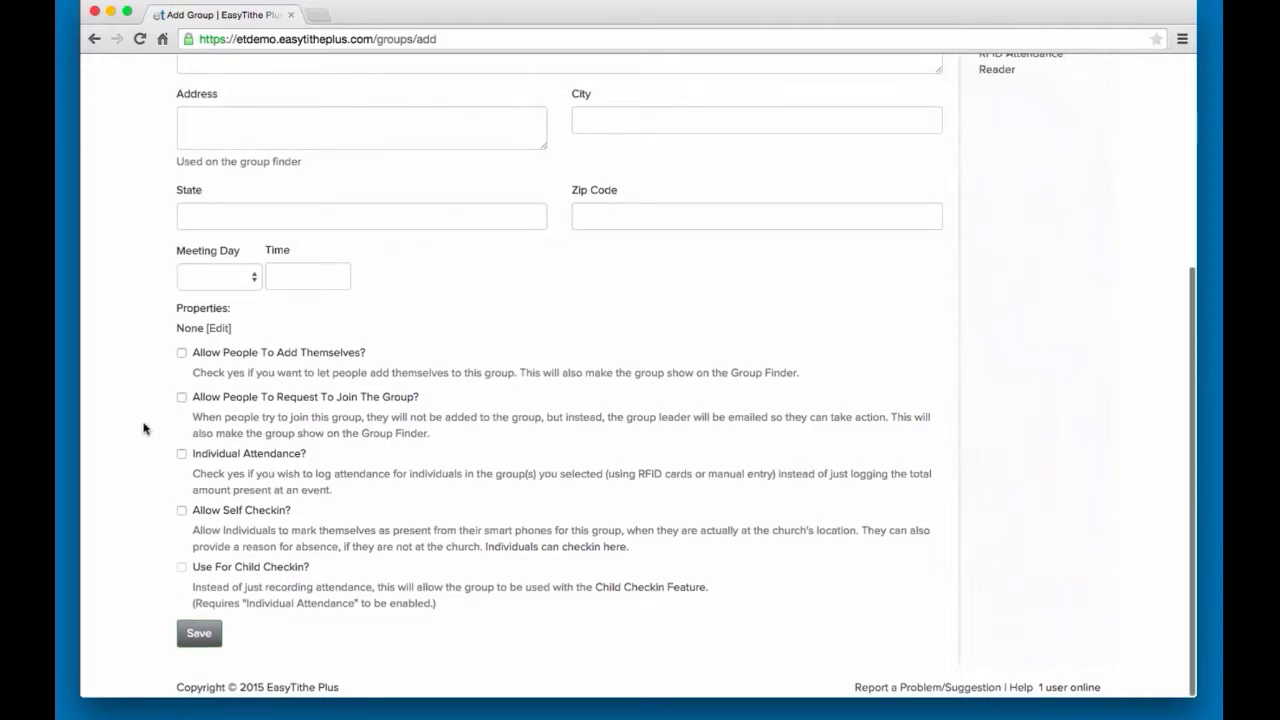
scroll(143, 430, "up", 10)
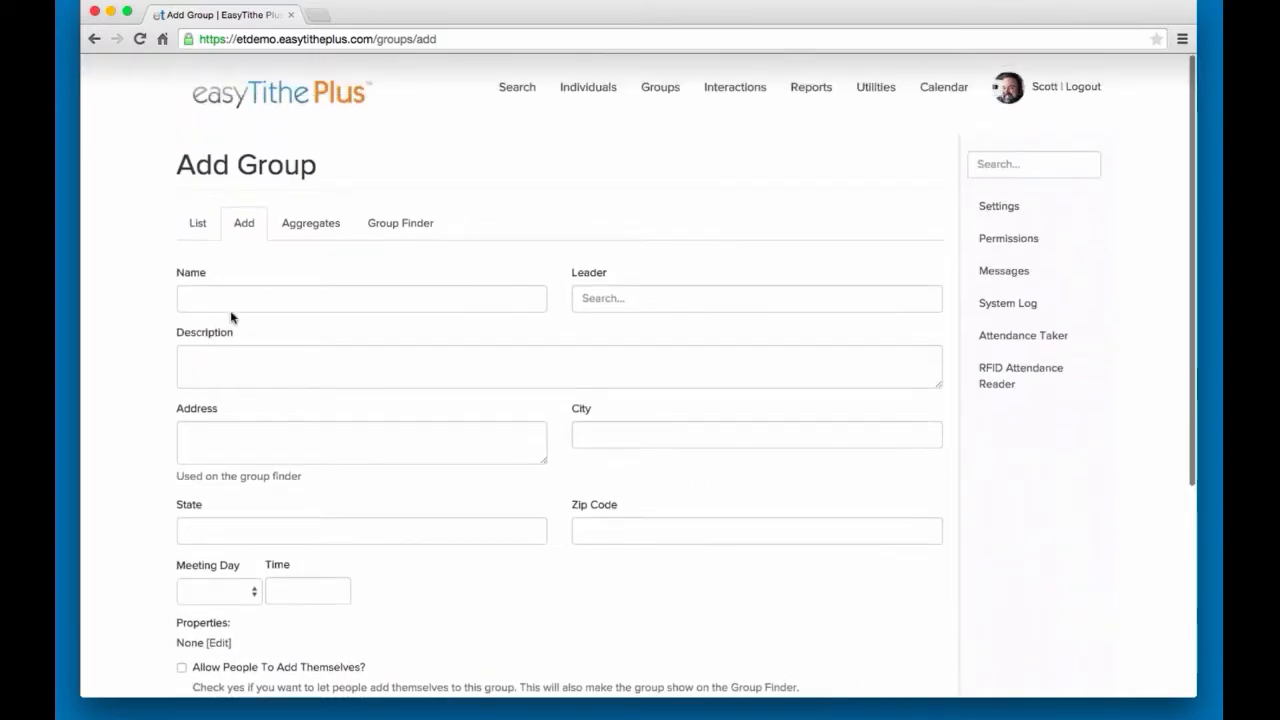
Display the group aggregates, and return to the list of groups
left_click(295, 236)
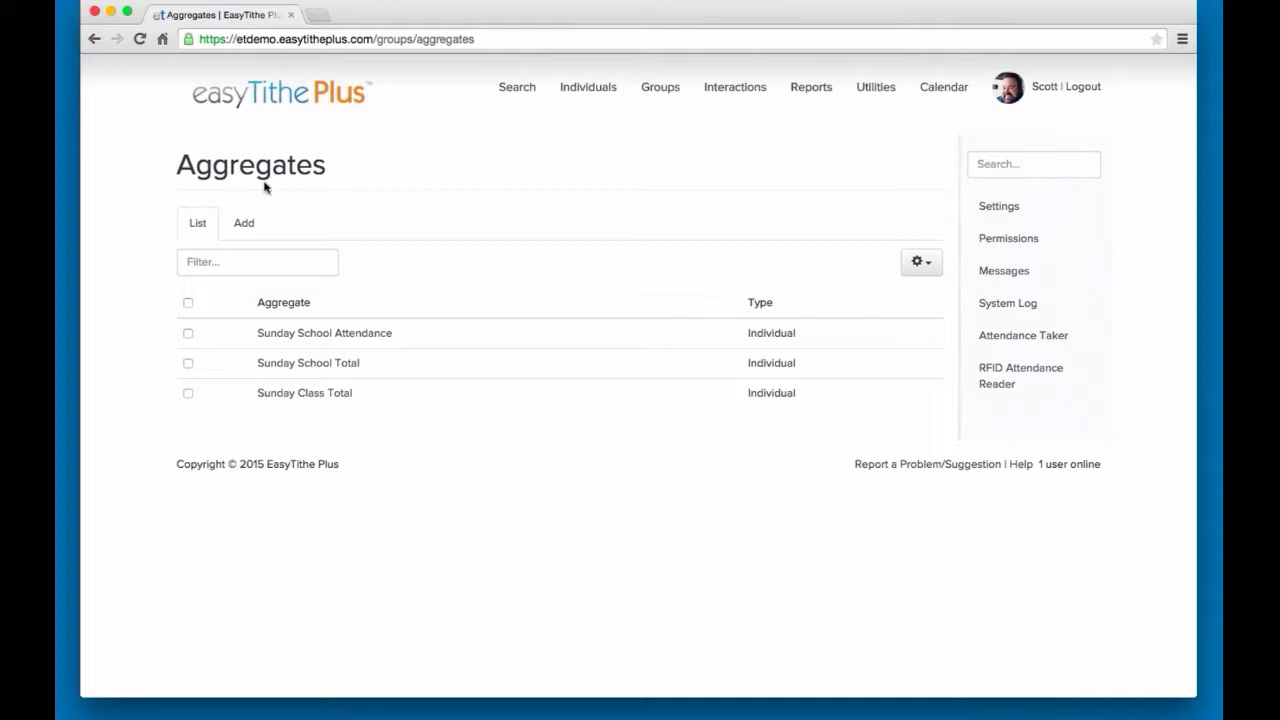
left_click(662, 87)
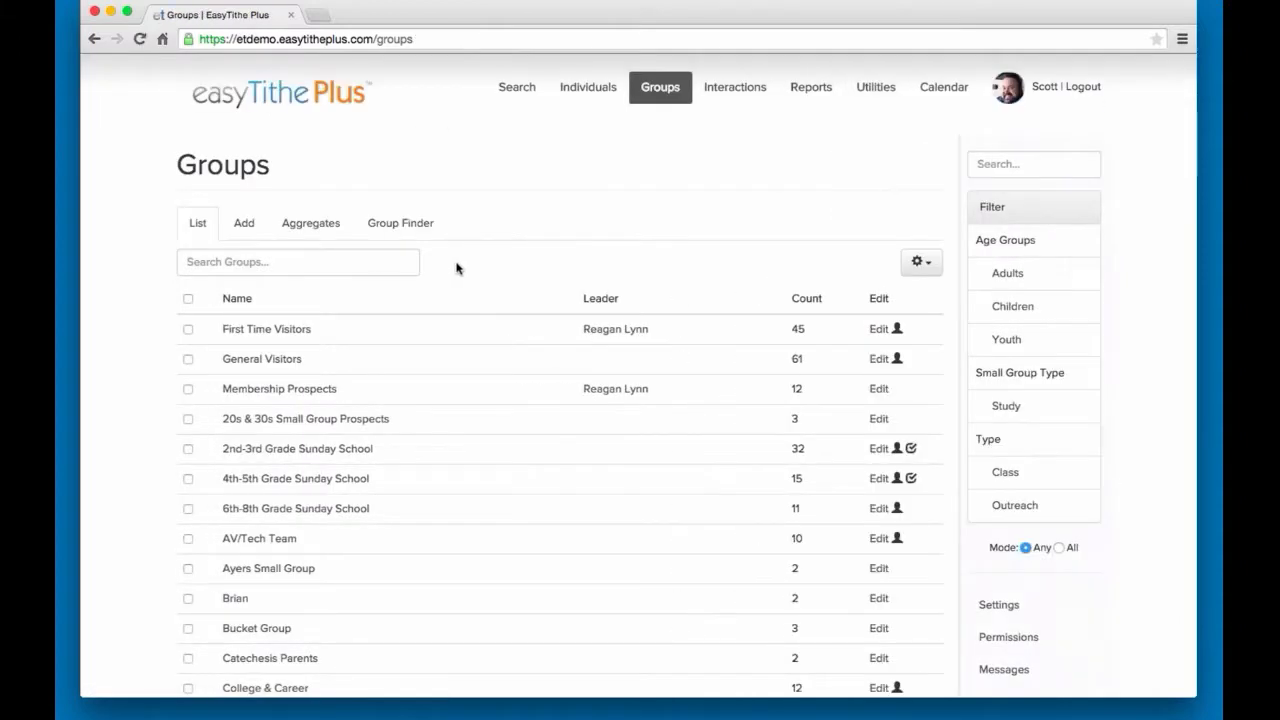
Open the Group Finder and display the available groups on a map
left_click(408, 229)
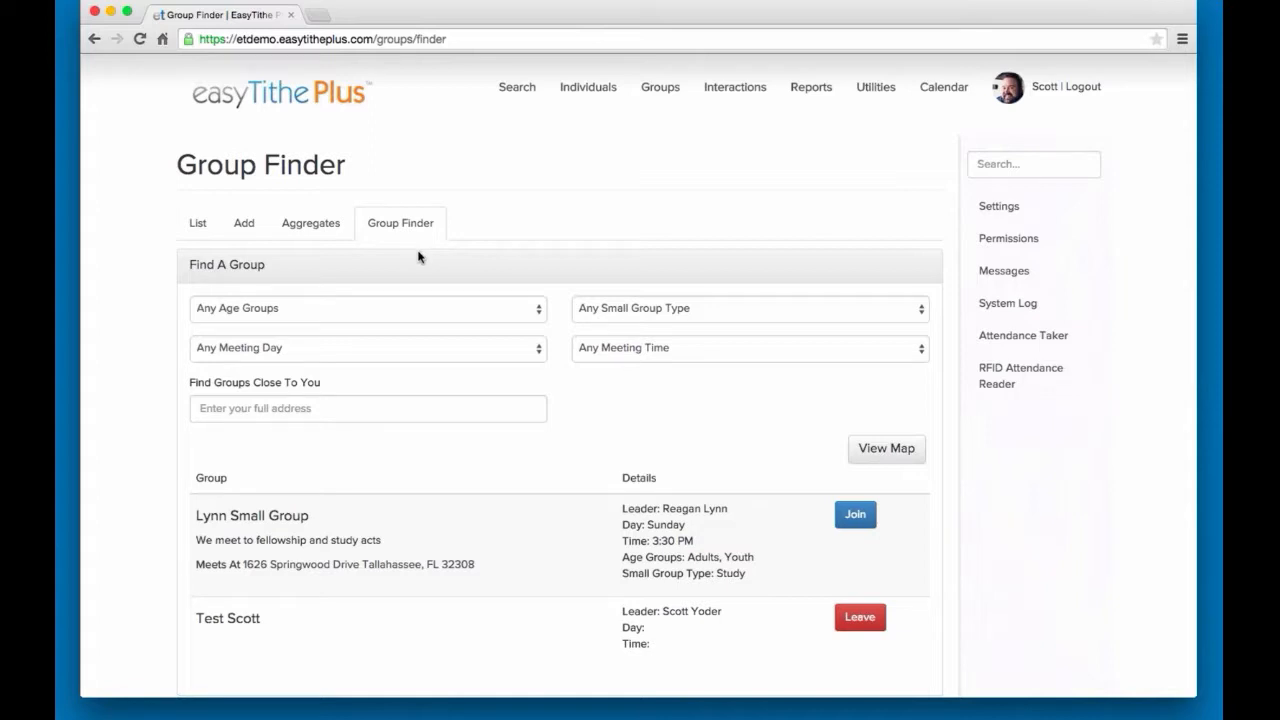
scroll(420, 257, "down", 2)
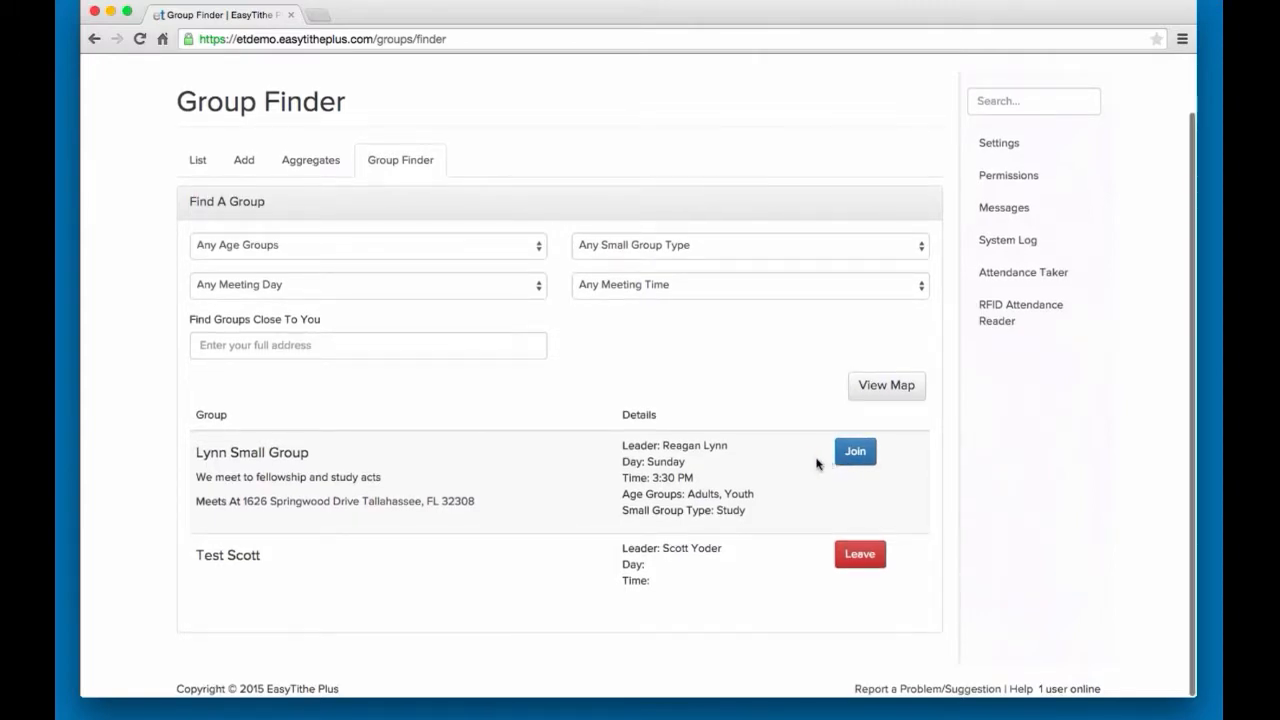
left_click(887, 397)
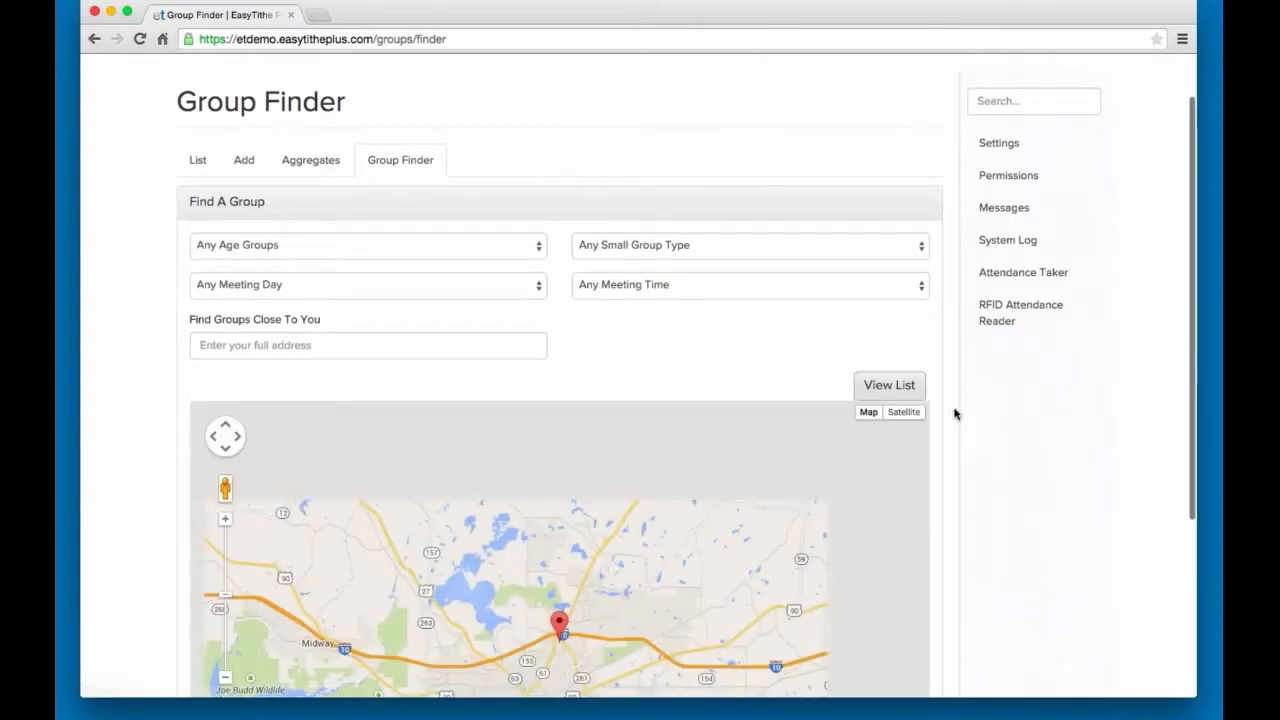
scroll(955, 415, "down", 4)
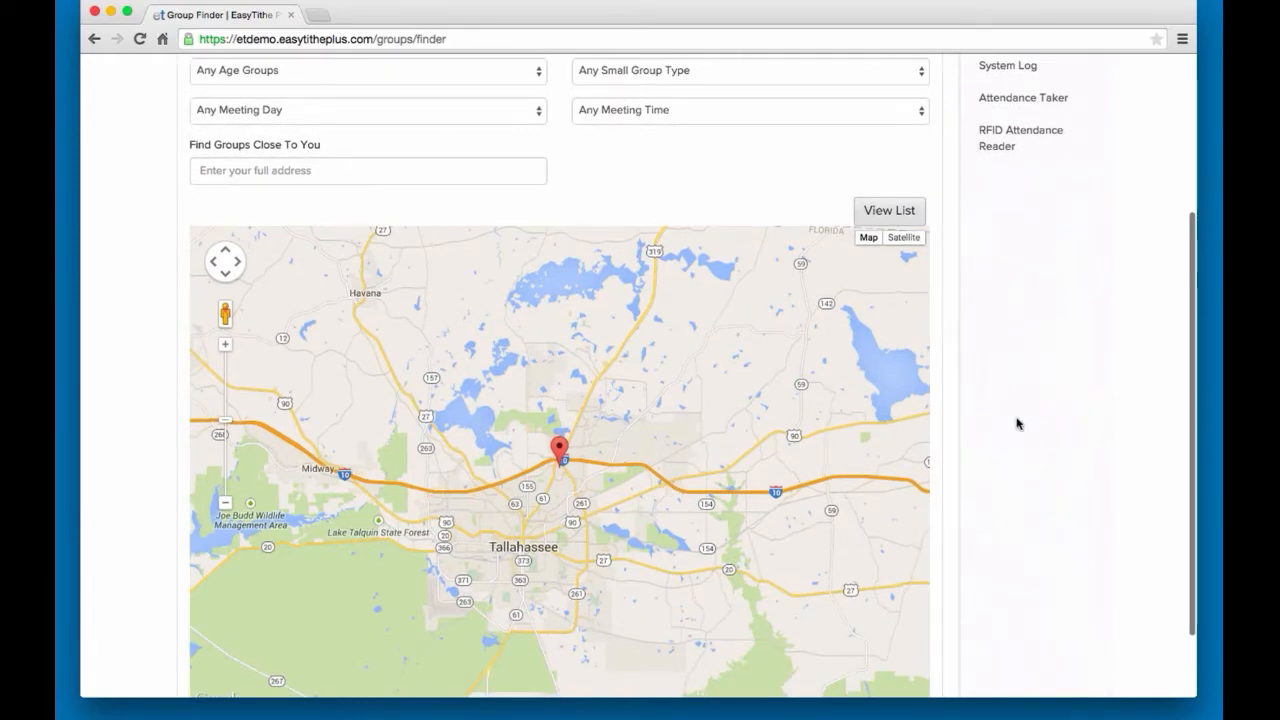
Switch the Group Finder results back to the list view
scroll(1017, 423, "up", 3)
left_click(923, 333)
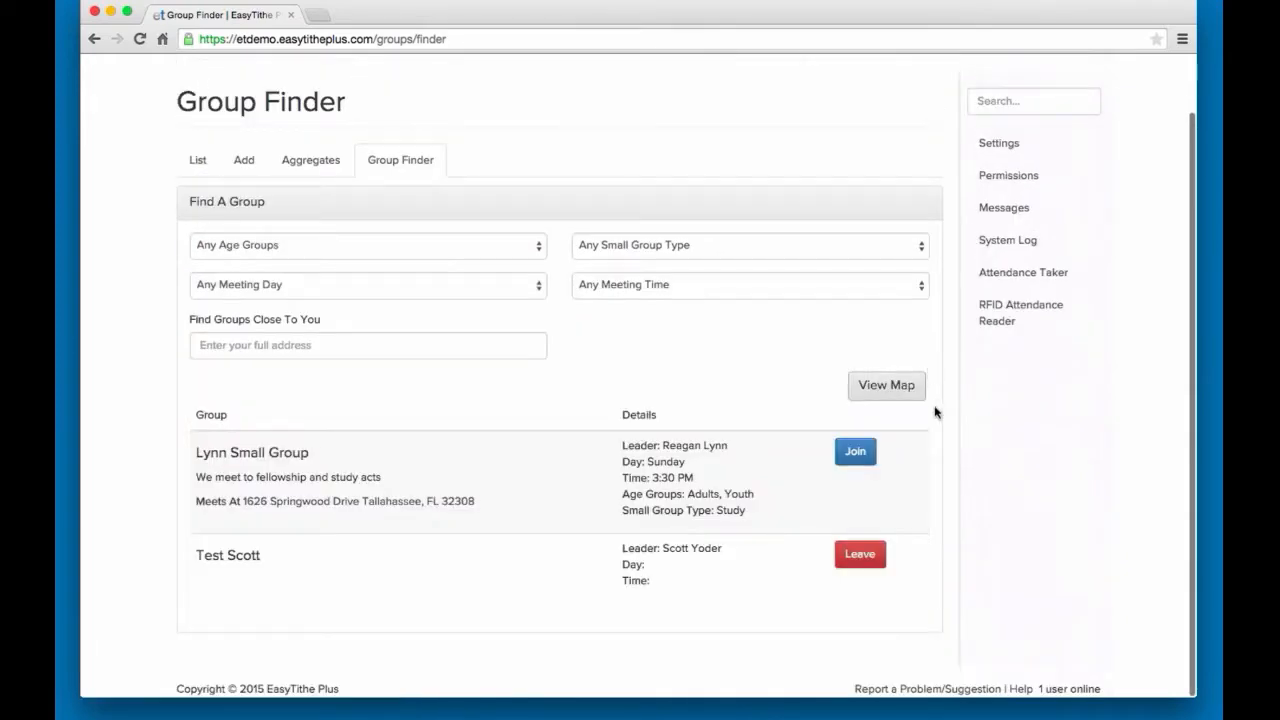
scroll(854, 465, "up", 1)
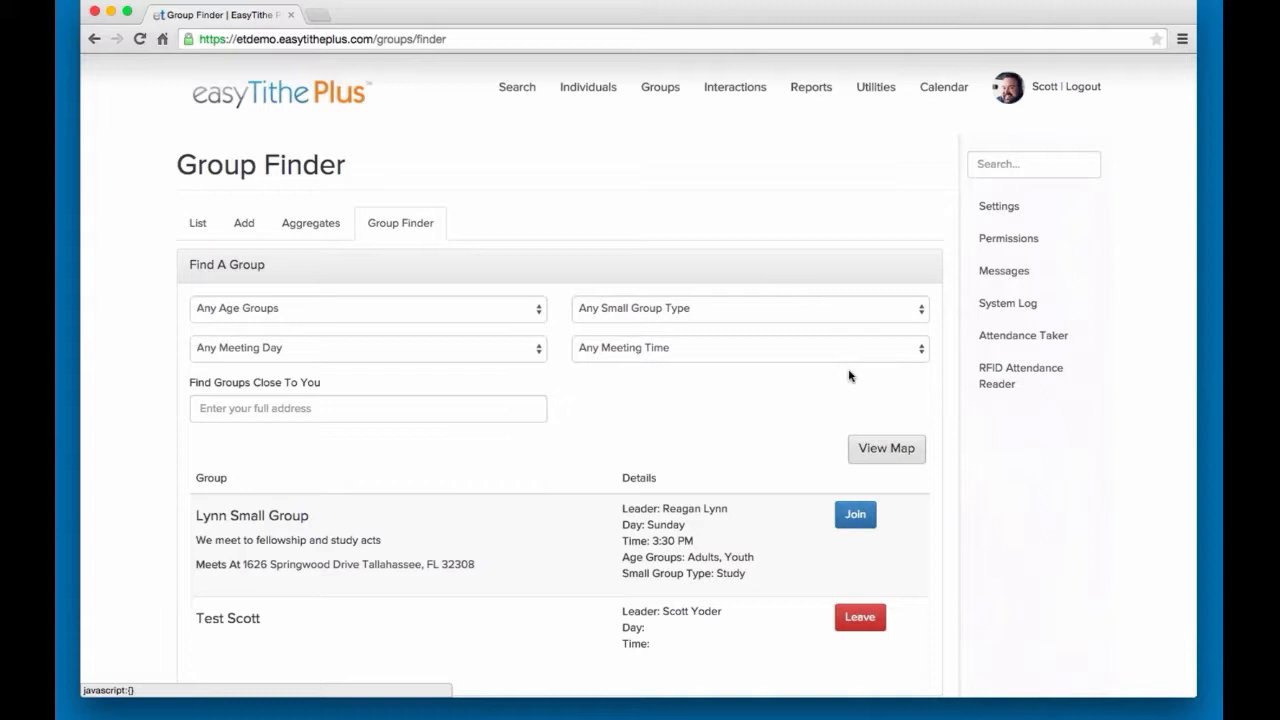
Open the outstanding interactions and review their actions, assignees, individuals, instructions and dates
left_click(736, 88)
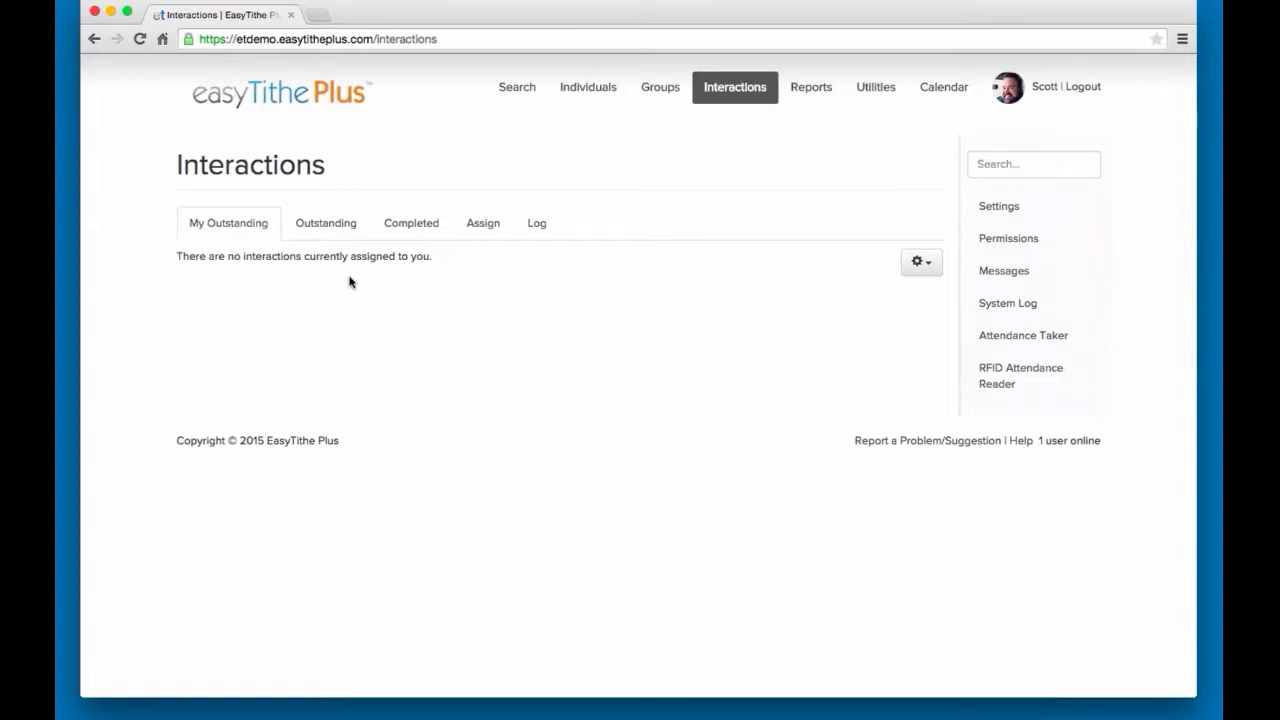
left_click(330, 236)
left_click(330, 236)
scroll(401, 364, "down", 5)
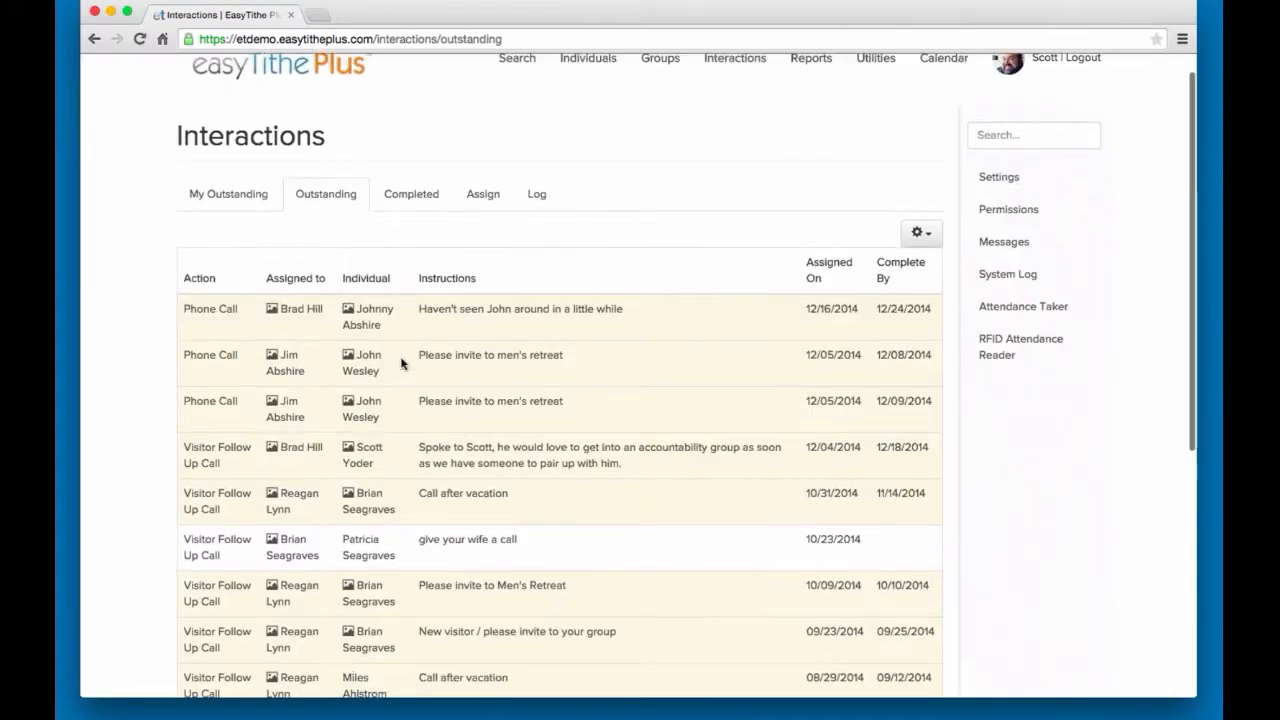
scroll(401, 364, "down", 2)
scroll(401, 364, "up", 3)
scroll(401, 362, "up", 3)
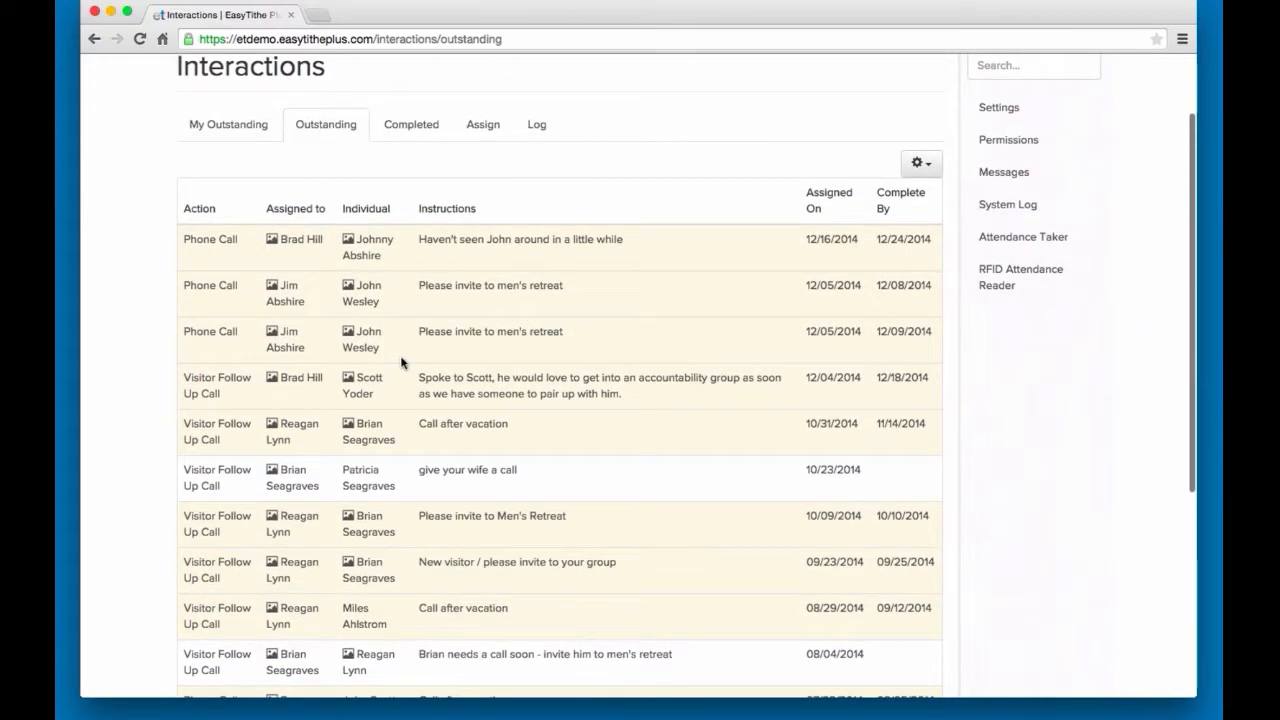
scroll(401, 362, "up", 1)
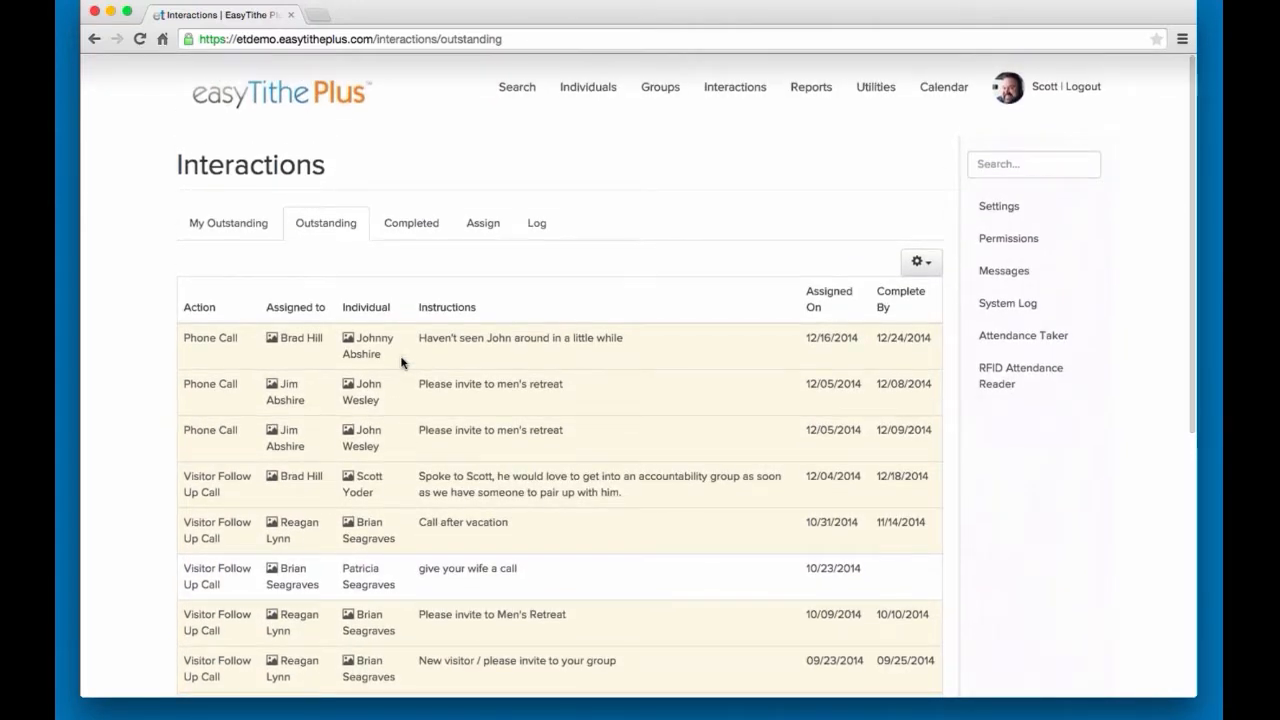
scroll(401, 362, "down", 1)
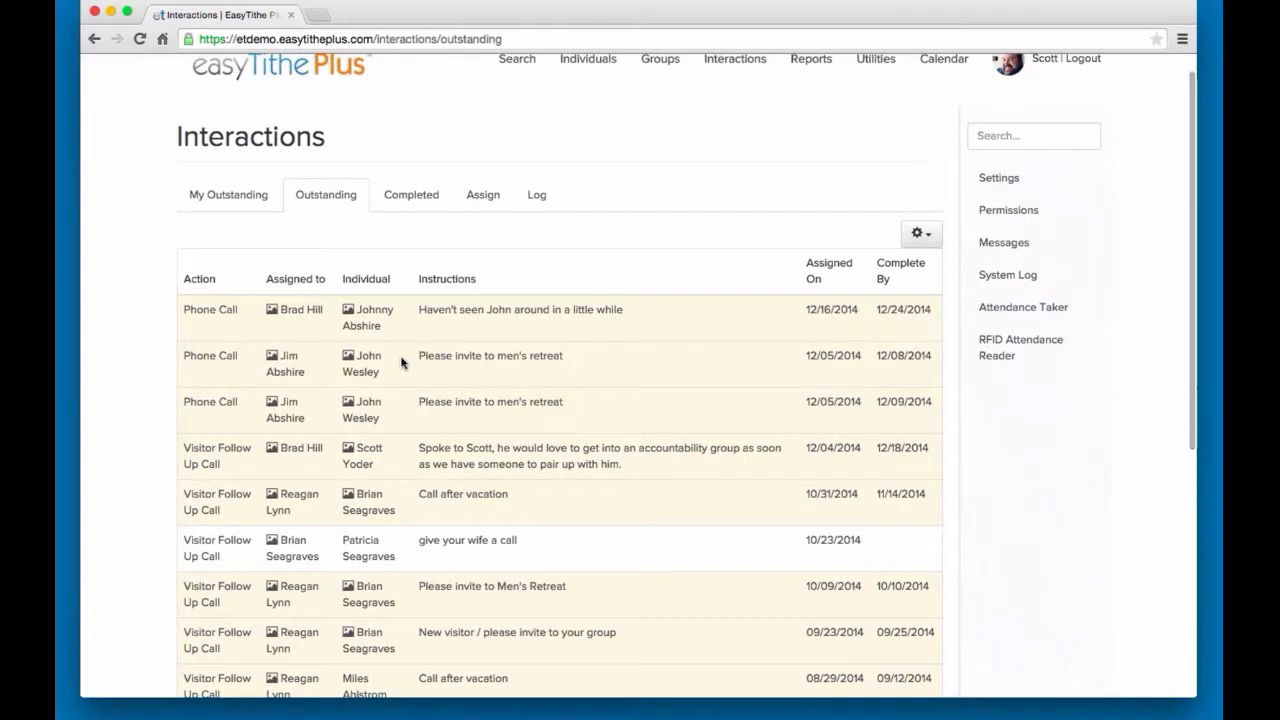
scroll(401, 362, "down", 1)
scroll(397, 360, "down", 2)
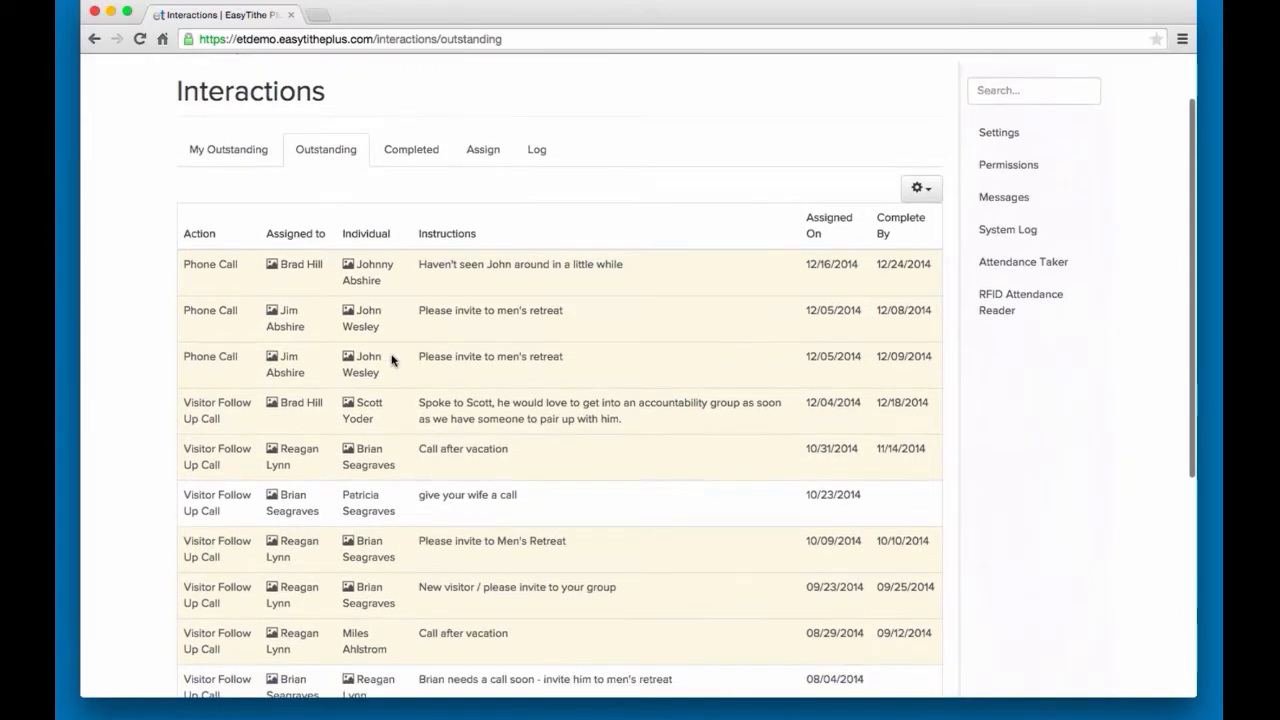
Look through the rest of the outstanding interactions, and display the completed interactions
scroll(393, 360, "down", 2)
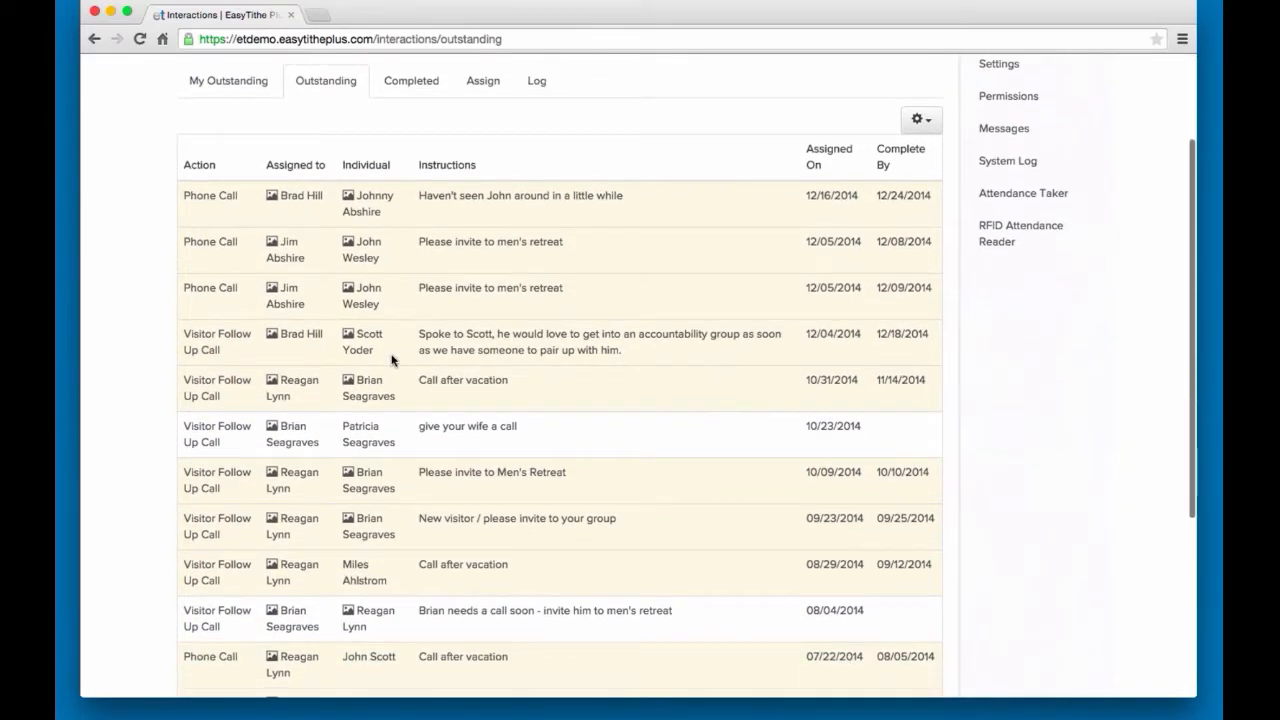
scroll(392, 360, "down", 1)
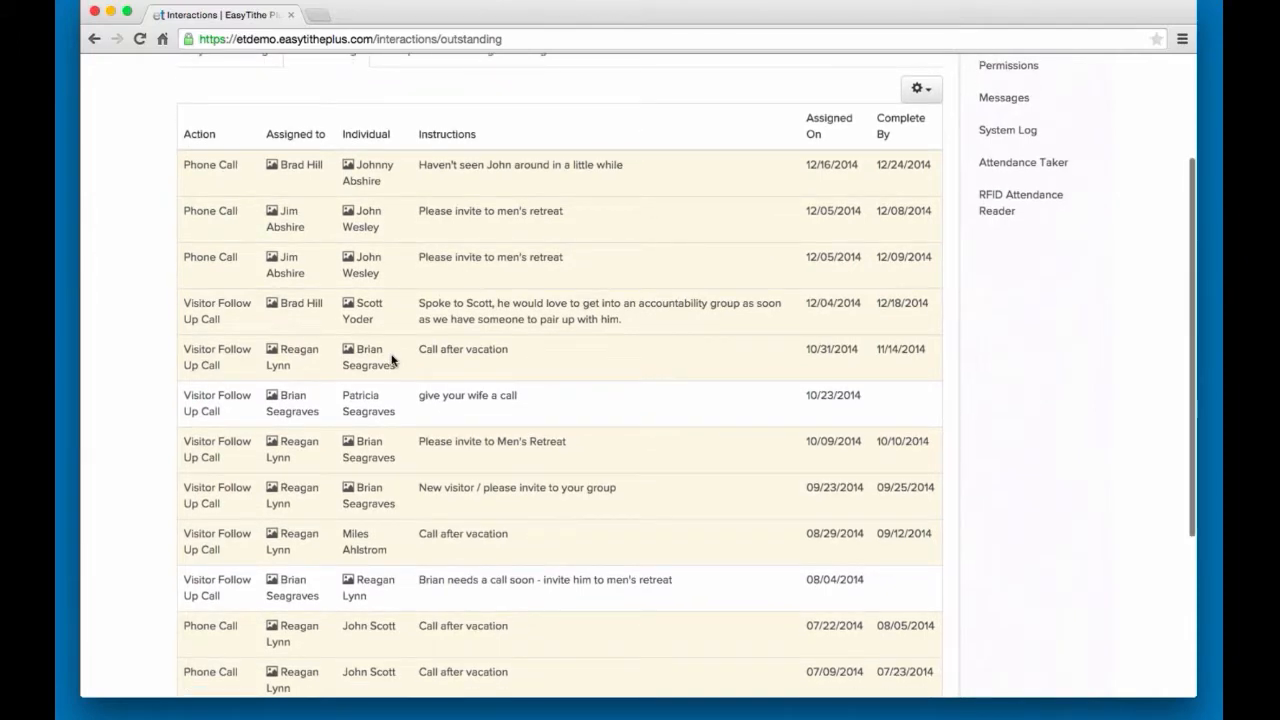
scroll(392, 360, "up", 5)
left_click(413, 222)
scroll(418, 358, "down", 2)
scroll(414, 286, "up", 1)
Start assigning a Visitor Follow Up Call interaction and choose the suggested staff member as its assignee
left_click(480, 220)
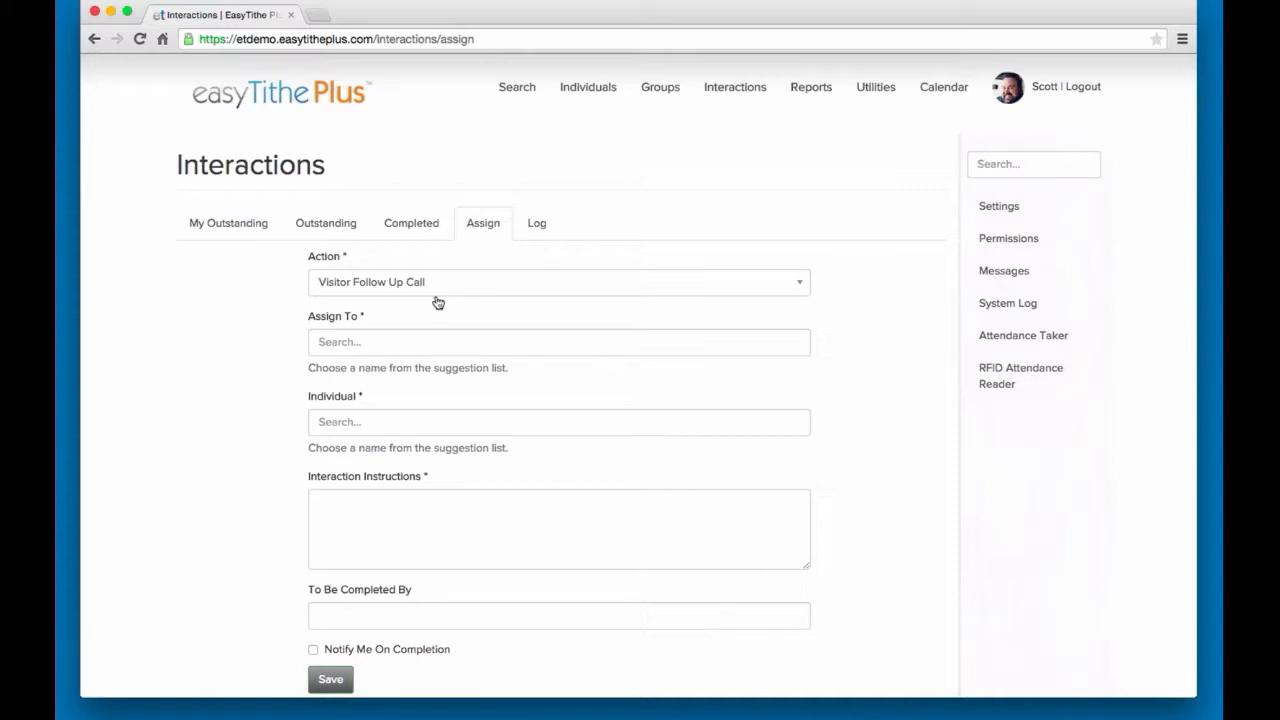
left_click(381, 350)
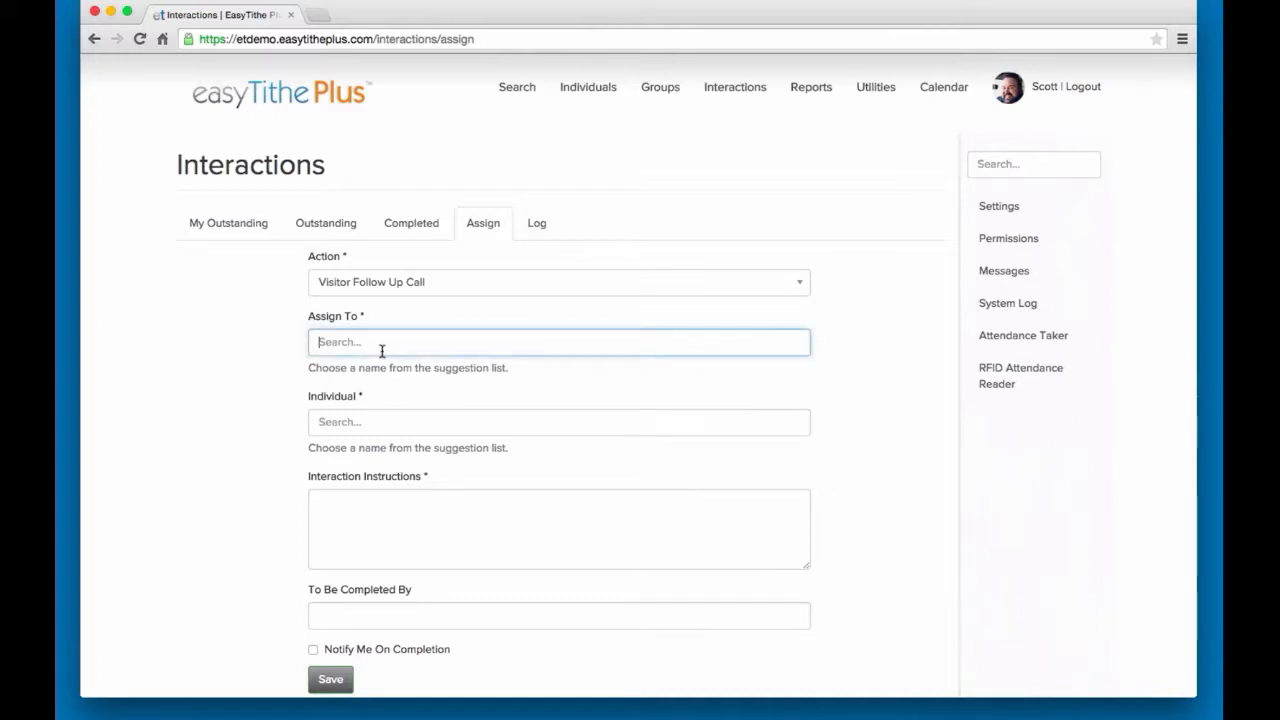
type("Sc")
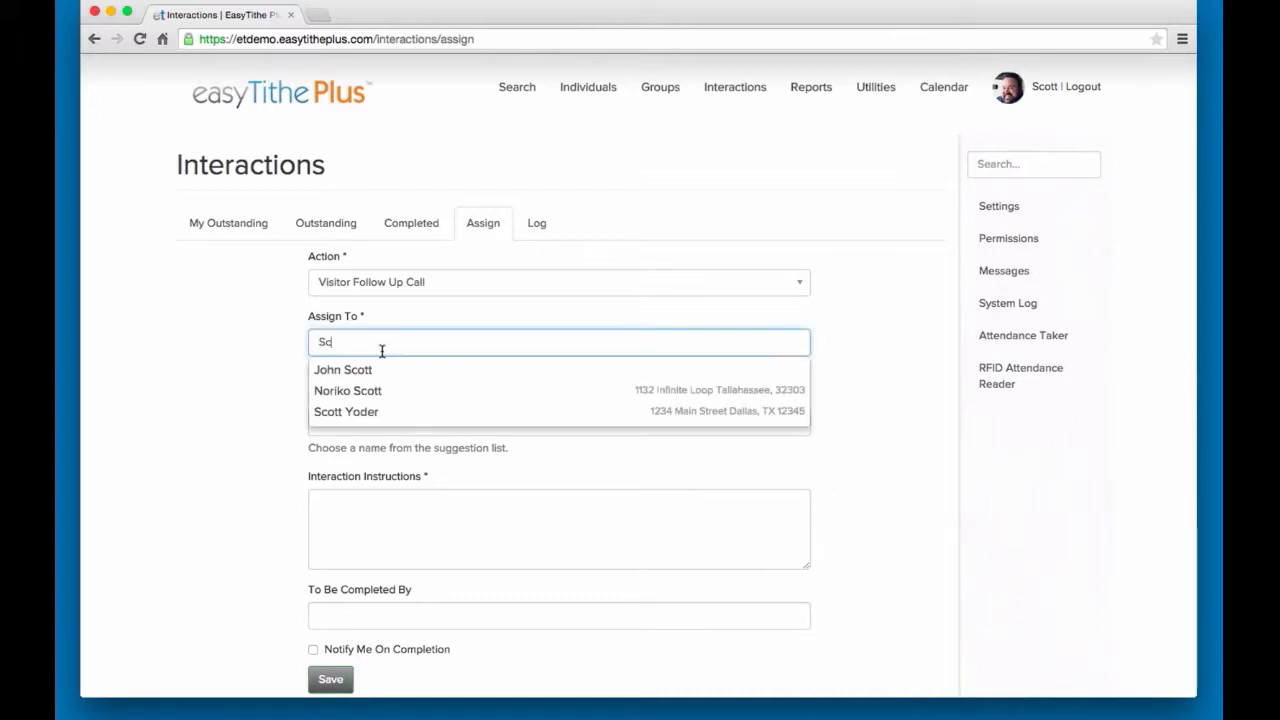
left_click(376, 412)
scroll(350, 435, "down", 2)
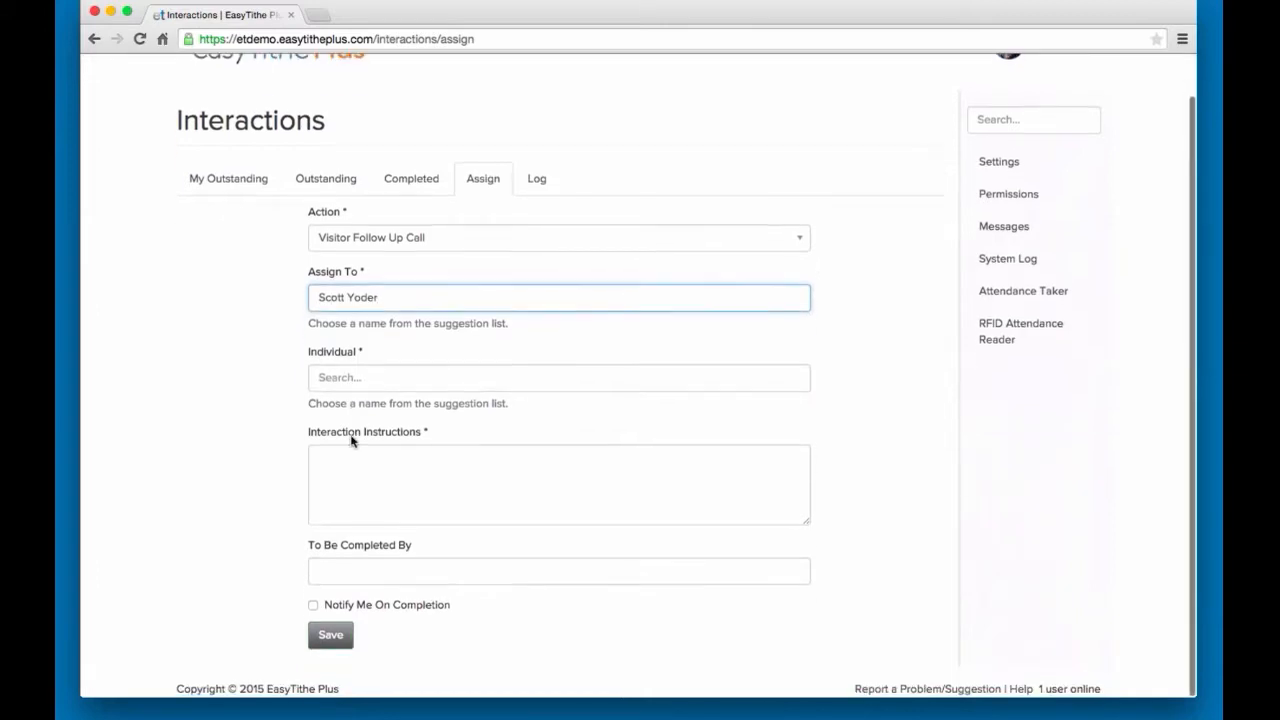
Choose the first-time visitor as the individual the follow-up call concerns
left_click(333, 383)
type("alli")
type("ce")
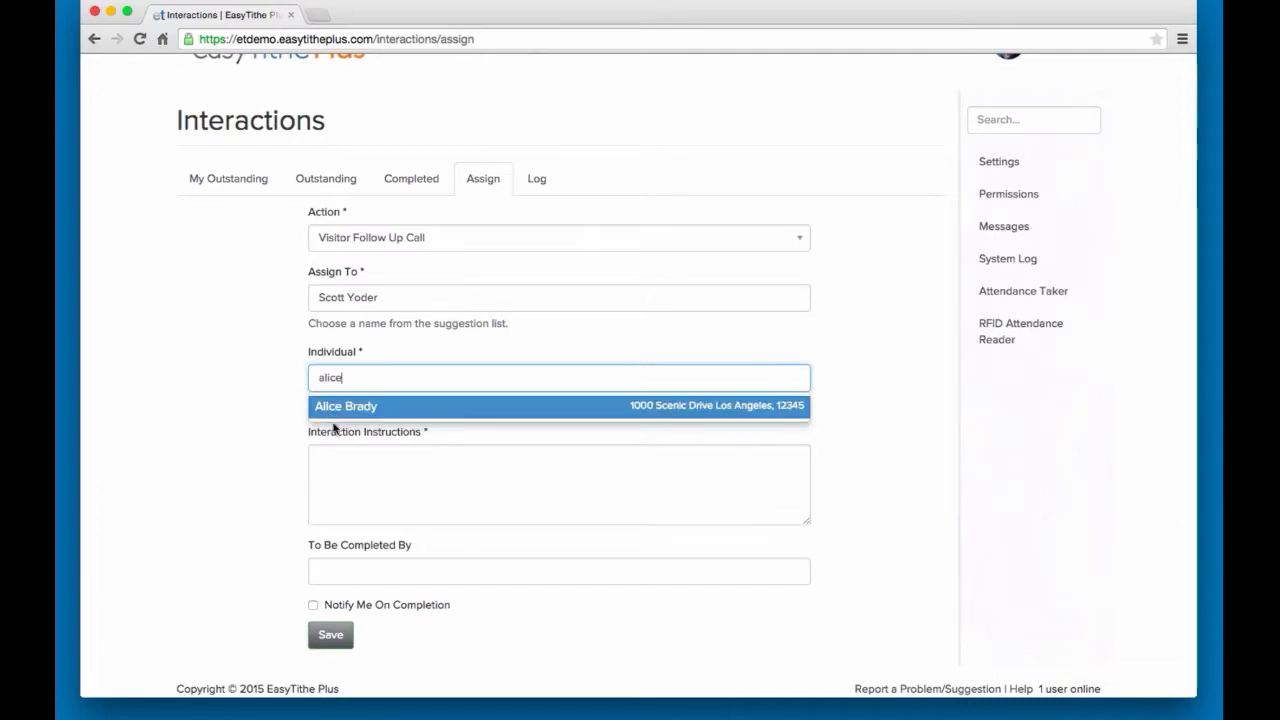
left_click(336, 407)
Enter interaction instructions stating that the individual is a first time visitor
left_click(360, 467)
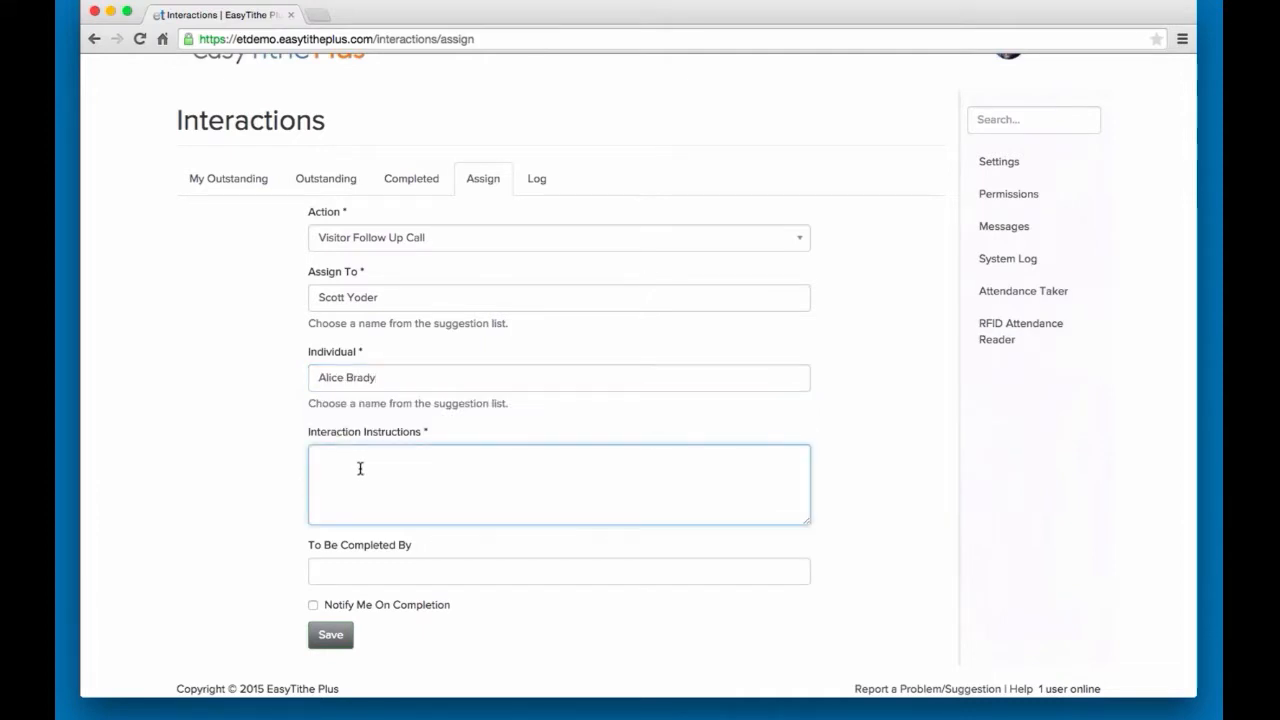
type("Alice is a f")
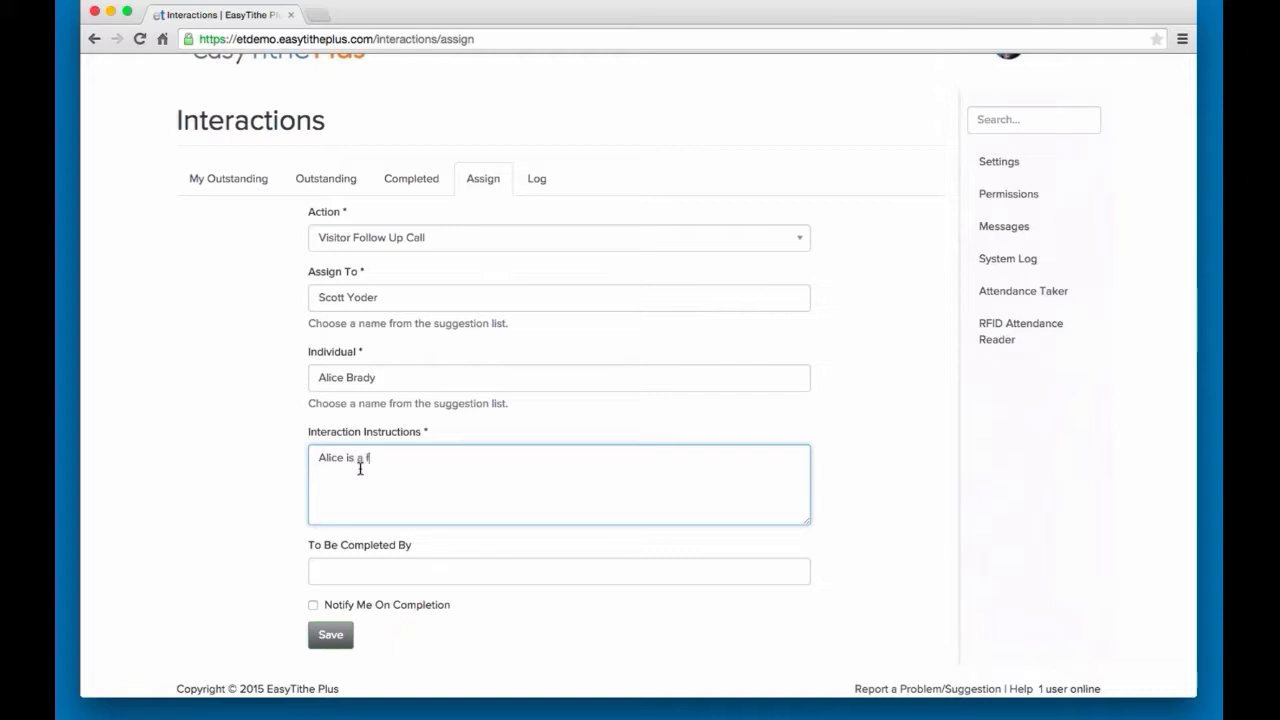
type("irst time vistor...")
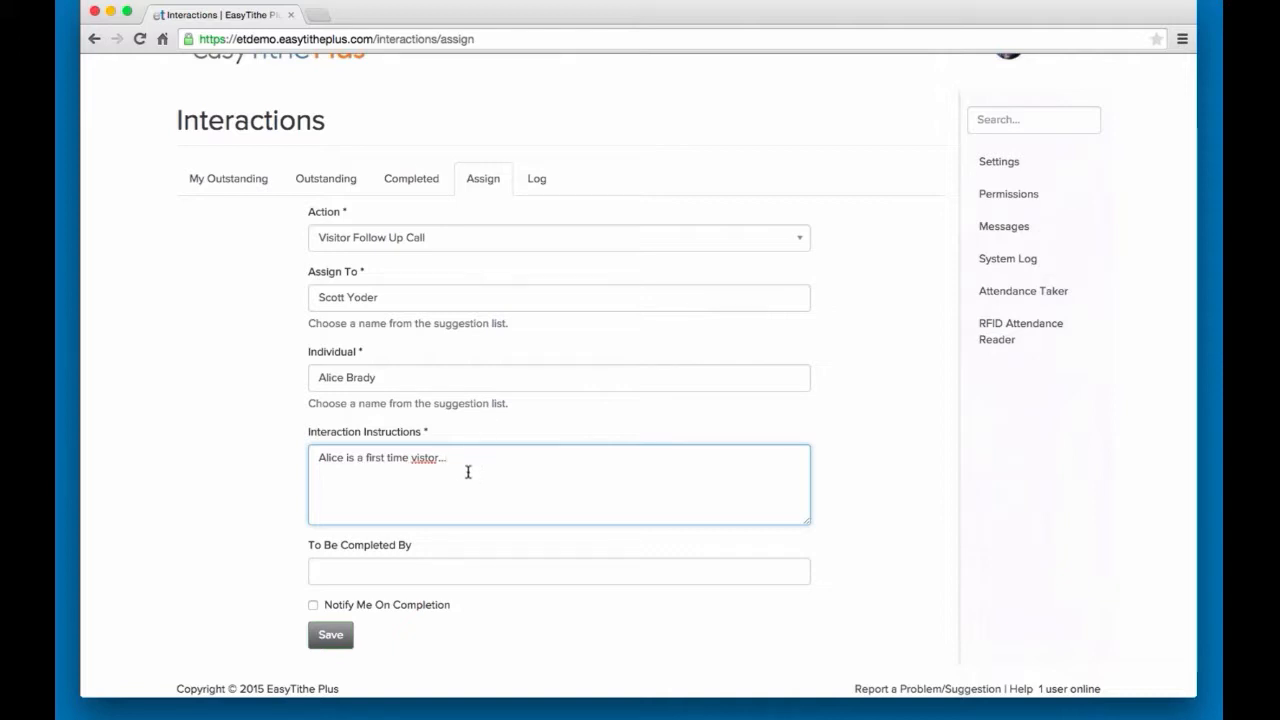
Set the completion deadline to 04/23/2015, request notification on completion, and save the assignment
scroll(434, 521, "down", 1)
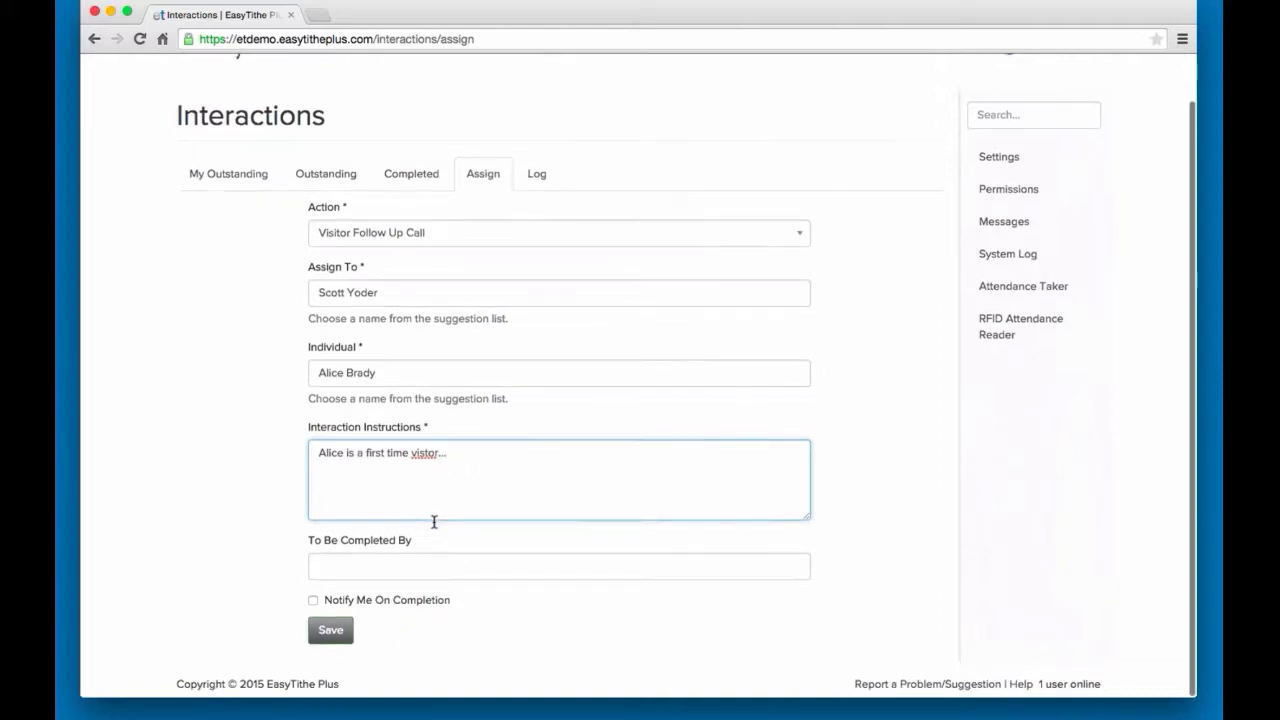
left_click(363, 570)
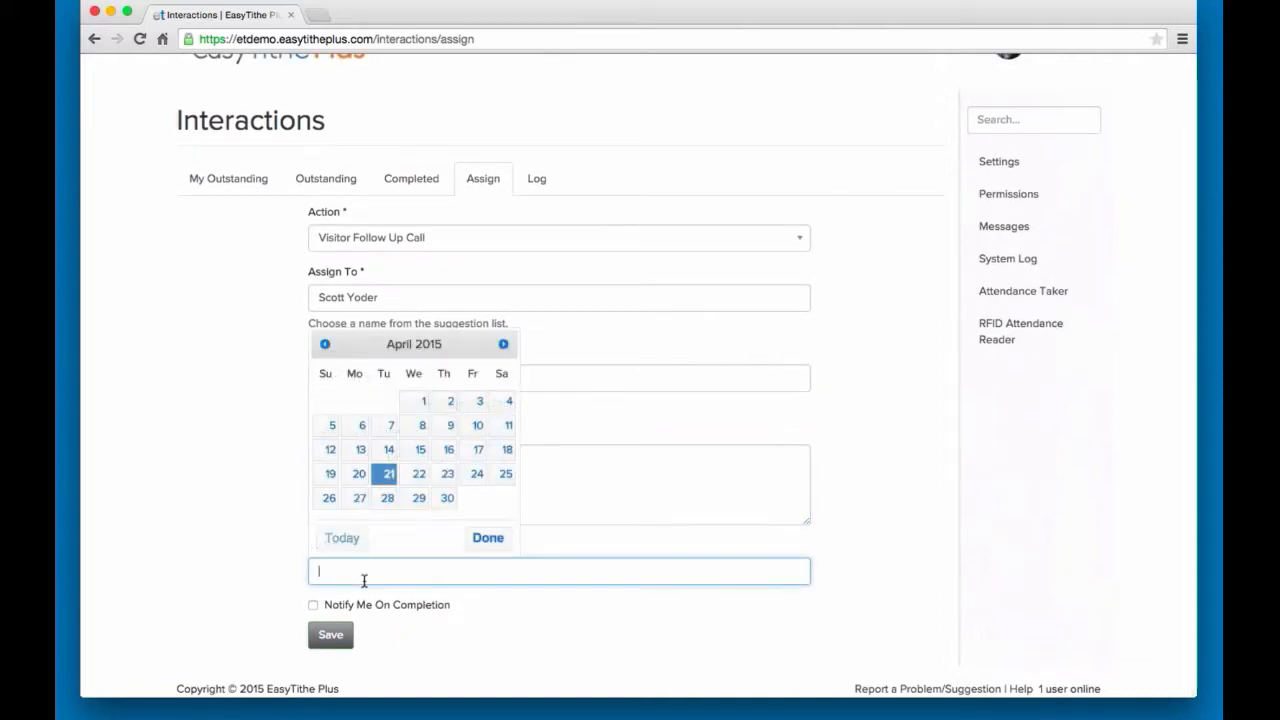
left_click(444, 487)
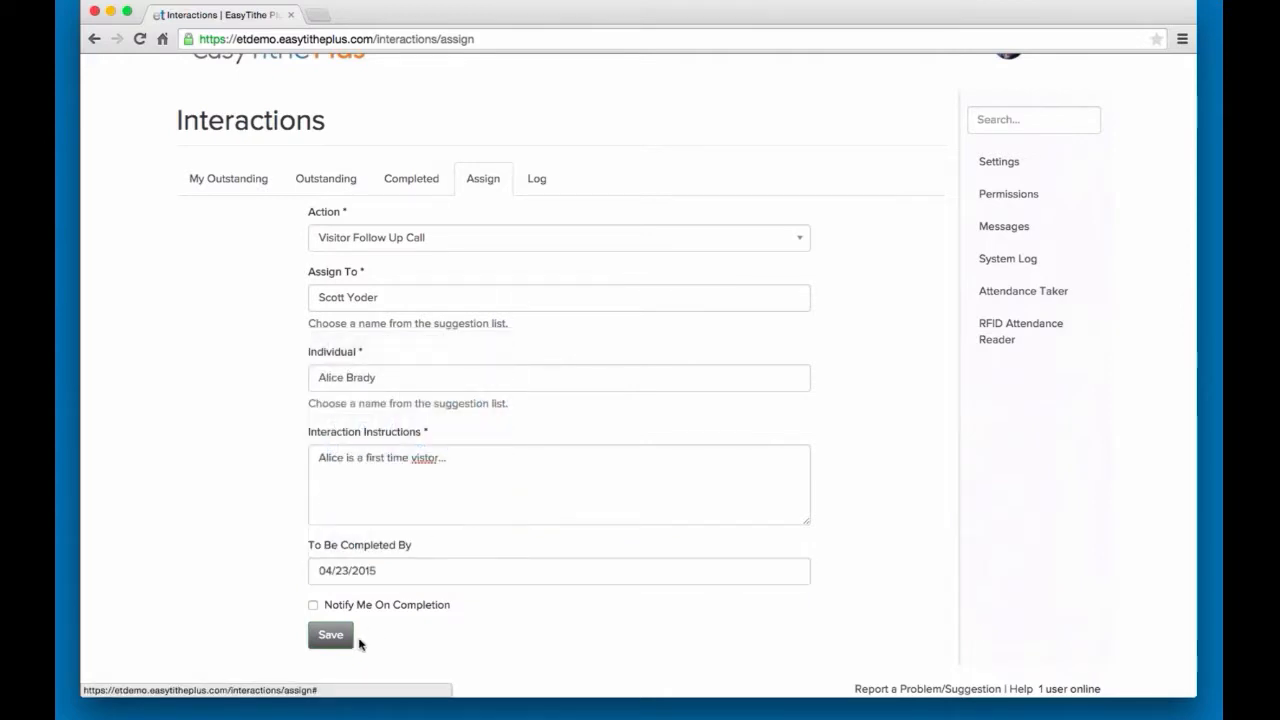
left_click(313, 605)
left_click(335, 642)
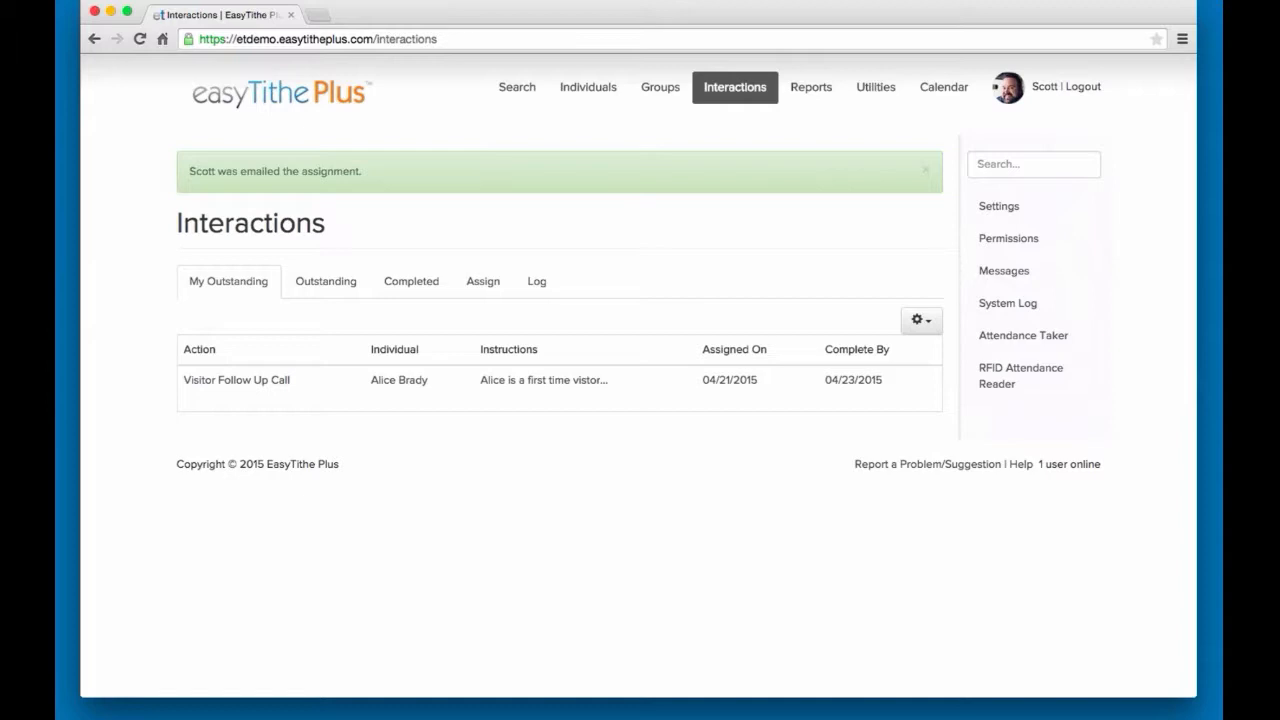
Switch to the email app, view the interaction assignment message and open its link for filling out a summary
key("super+Tab")
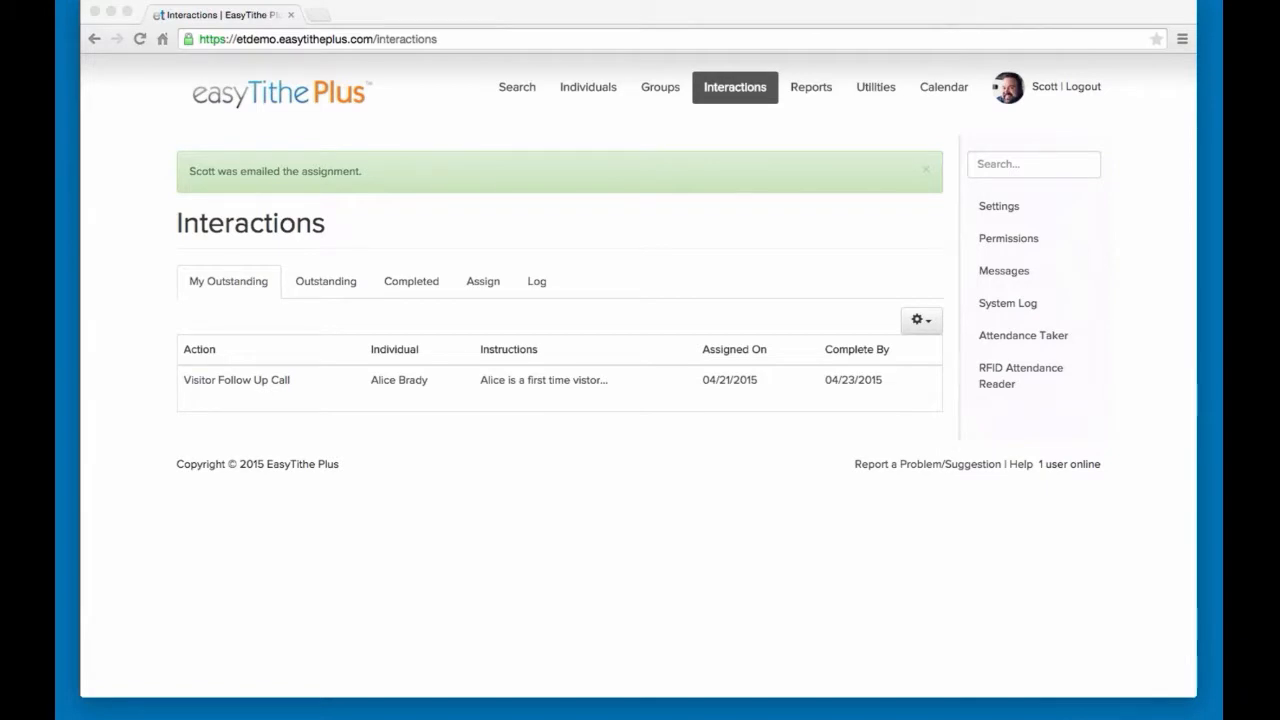
key("super+Tab")
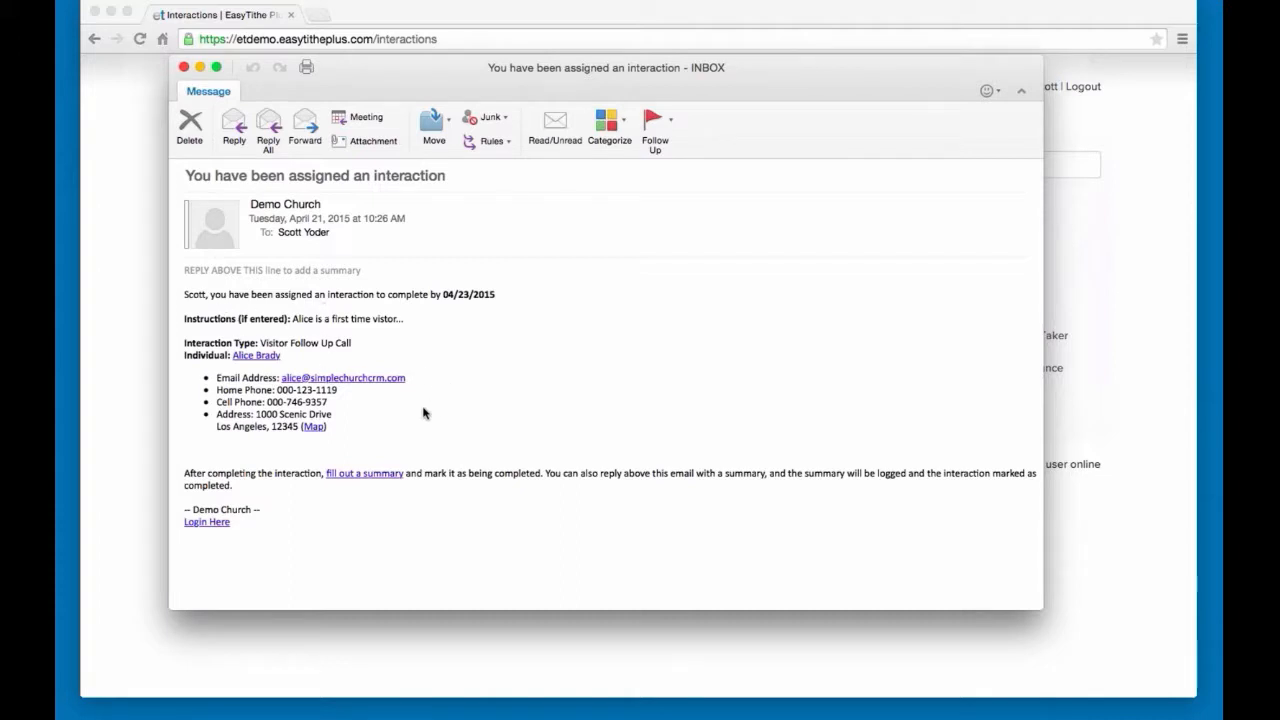
left_click(356, 477)
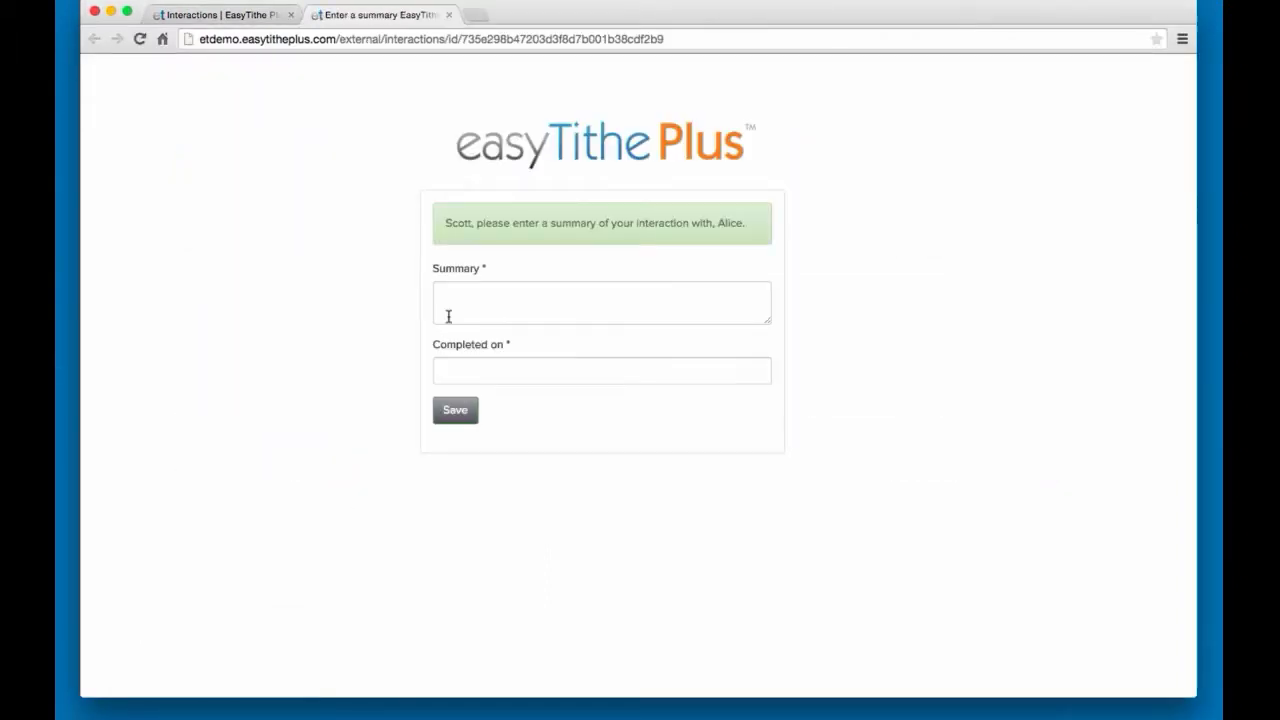
Submit the interaction summary as "...." with completion date 04/21/2015, and close the summary page
left_click(452, 302)
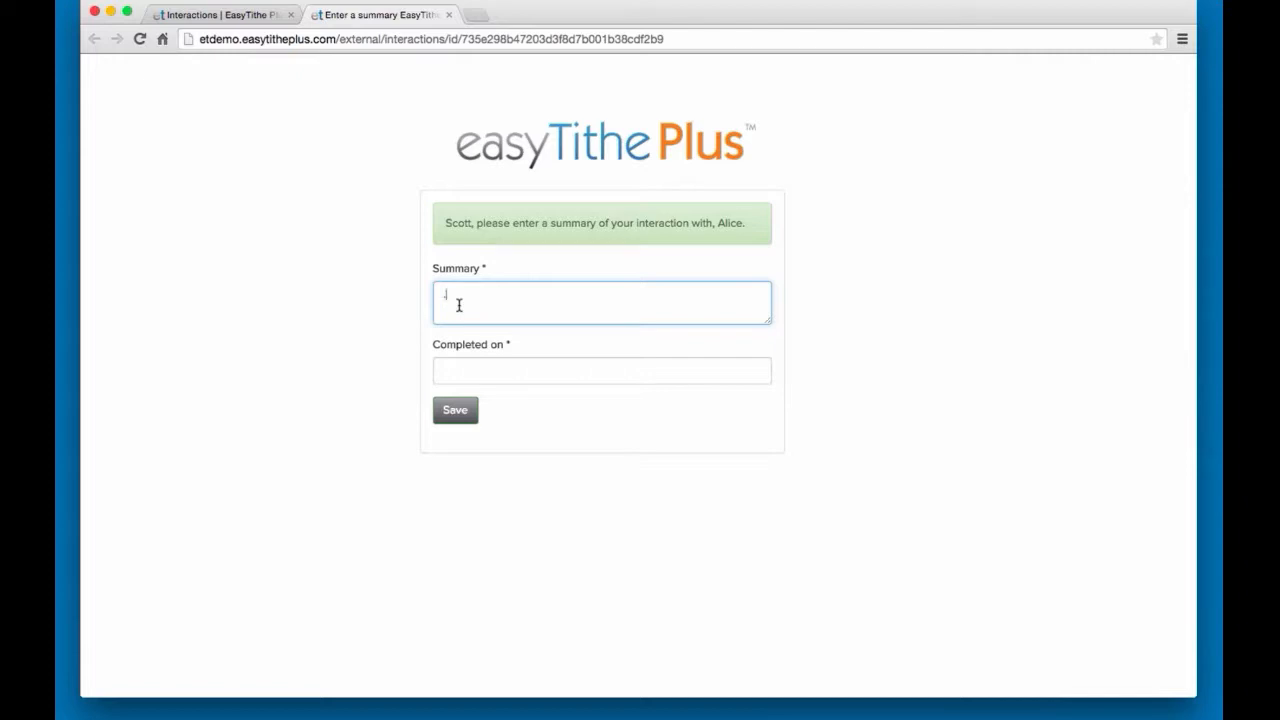
left_click(486, 378)
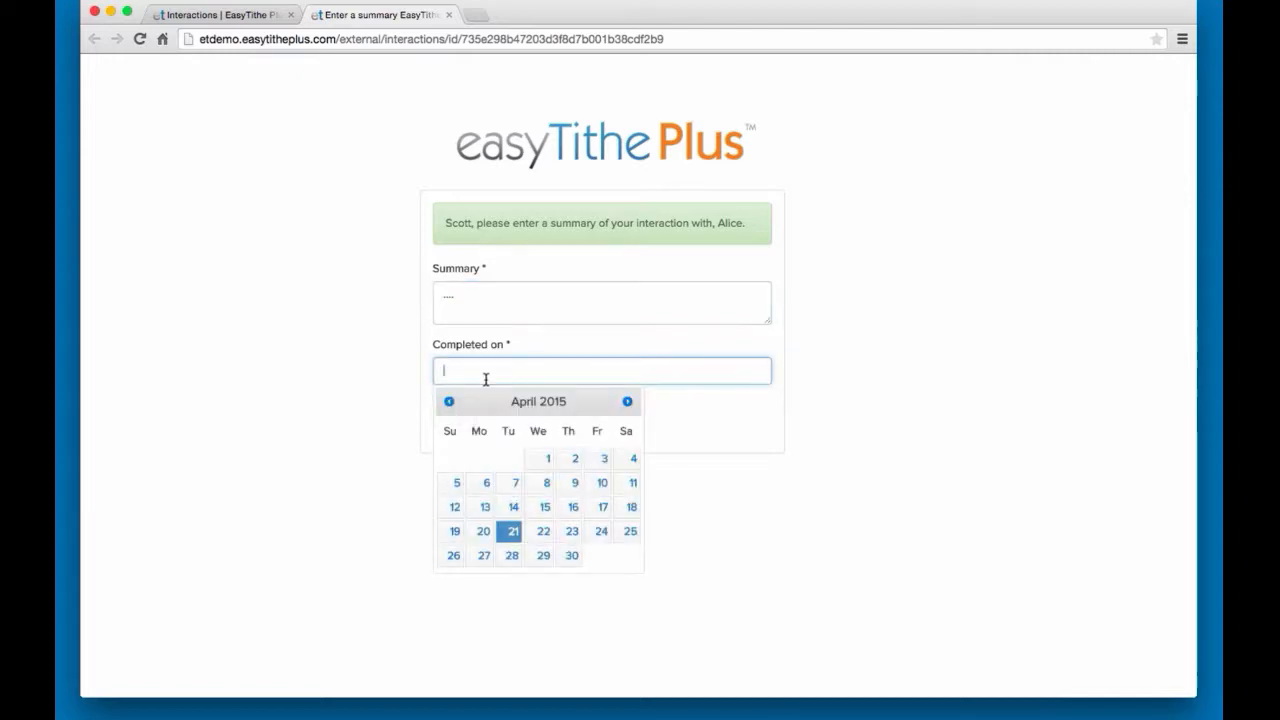
left_click(513, 531)
left_click(453, 415)
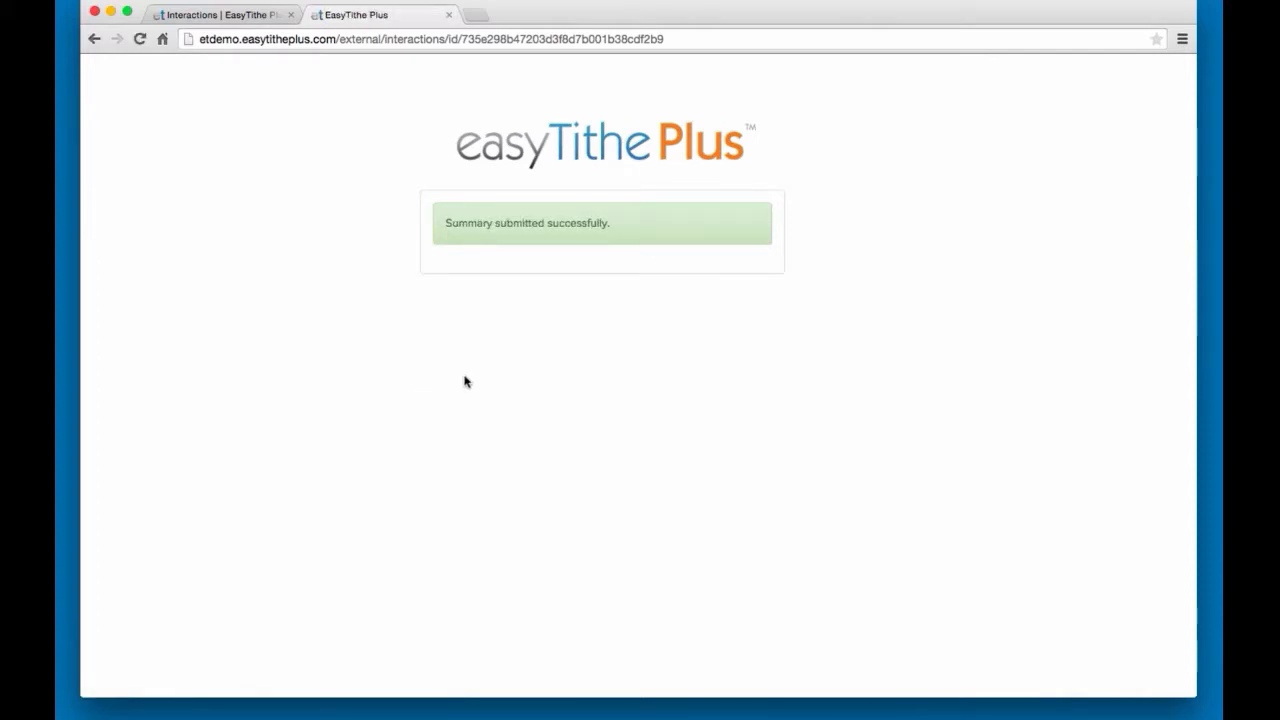
left_click(449, 16)
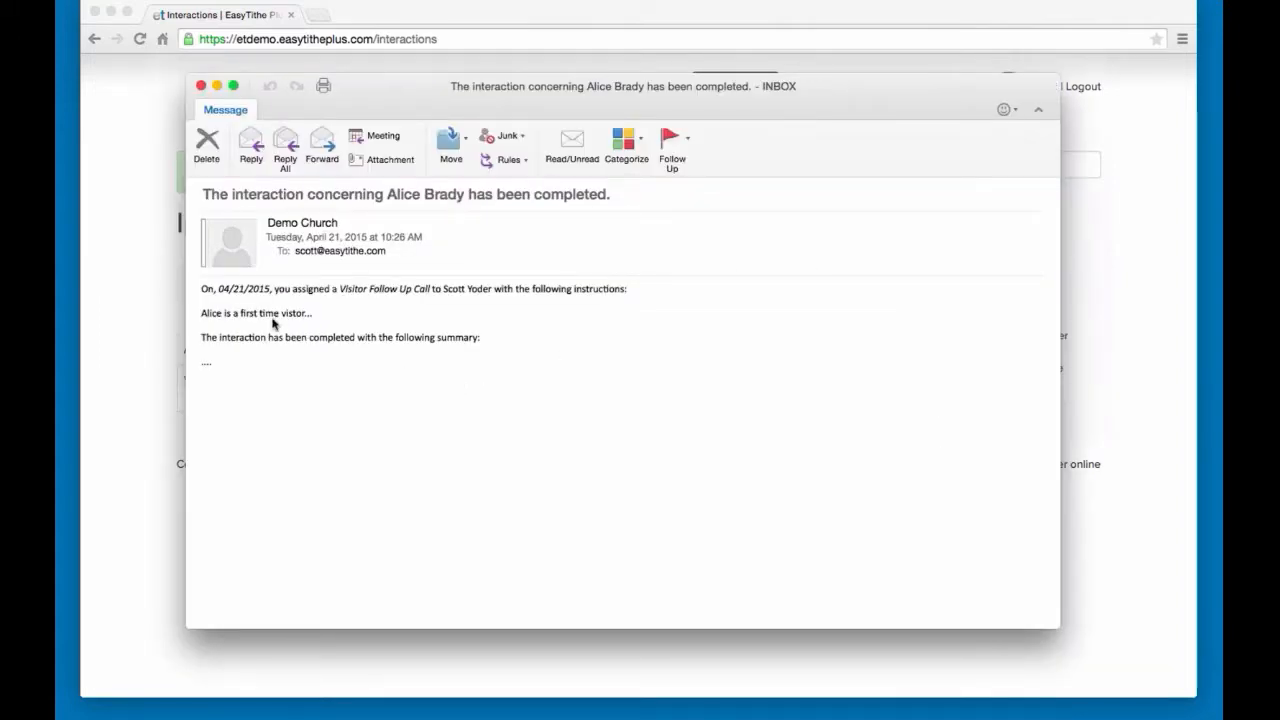
Check the submitted summary in the interaction completion email, and close the message to return to the Interactions page
double_click(209, 364)
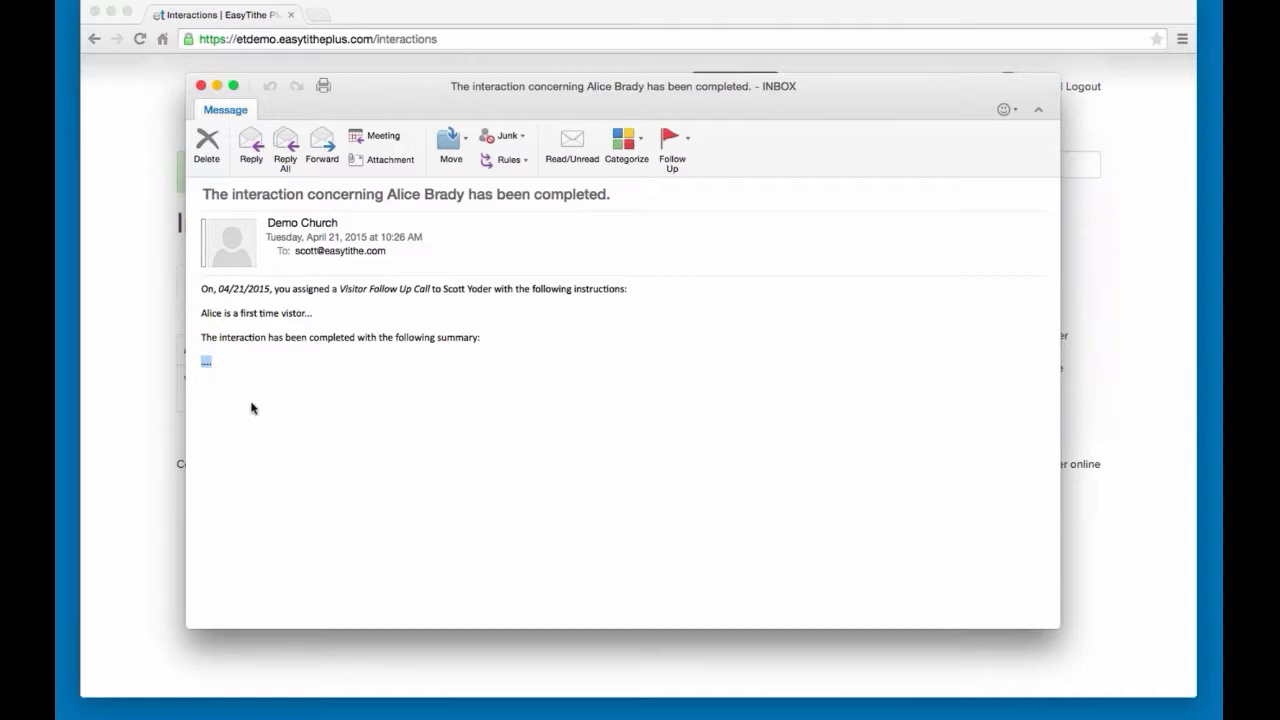
left_click(200, 85)
left_click(158, 241)
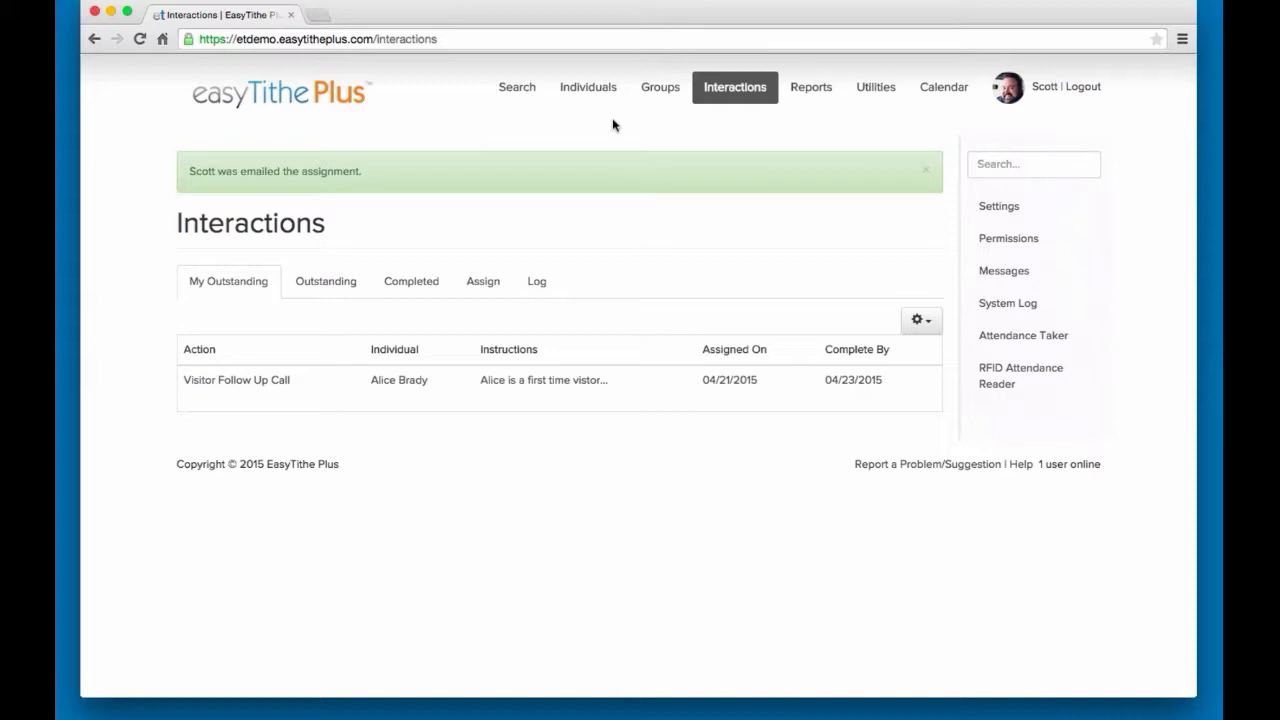
Search for the individual of the completed follow-up call by first name and open their profile
left_click(988, 172)
type("alice")
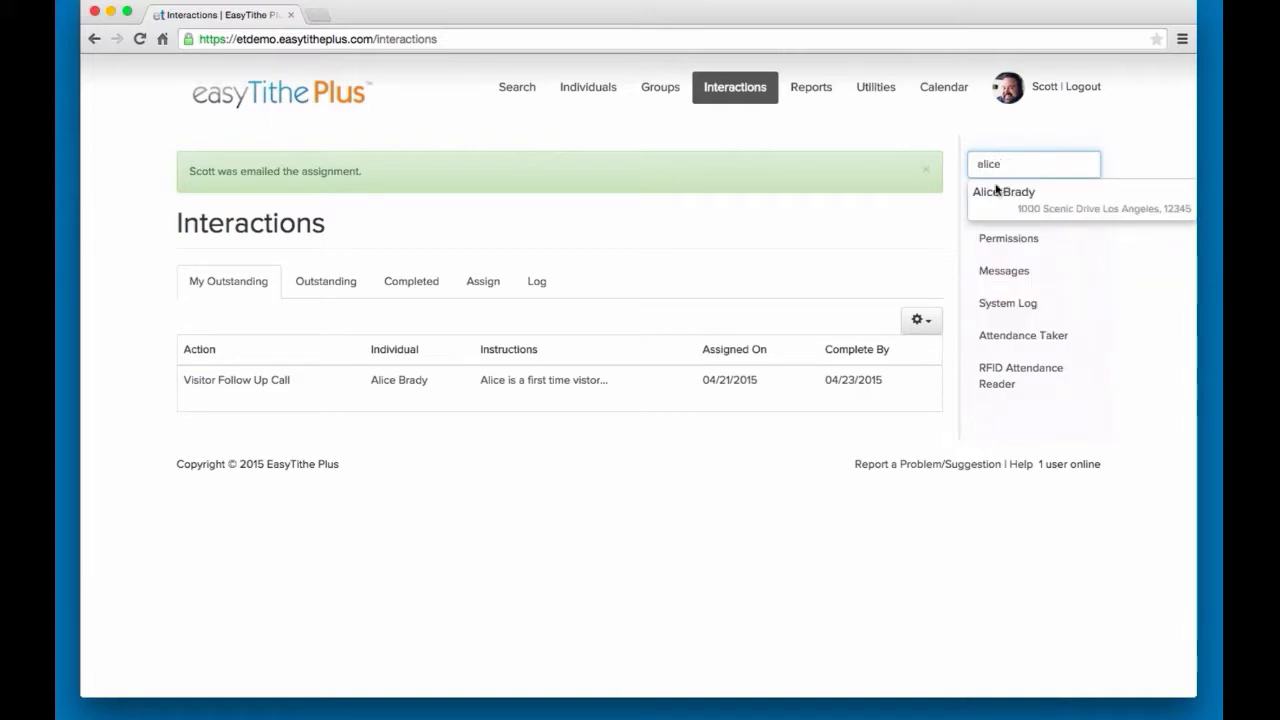
left_click(1000, 192)
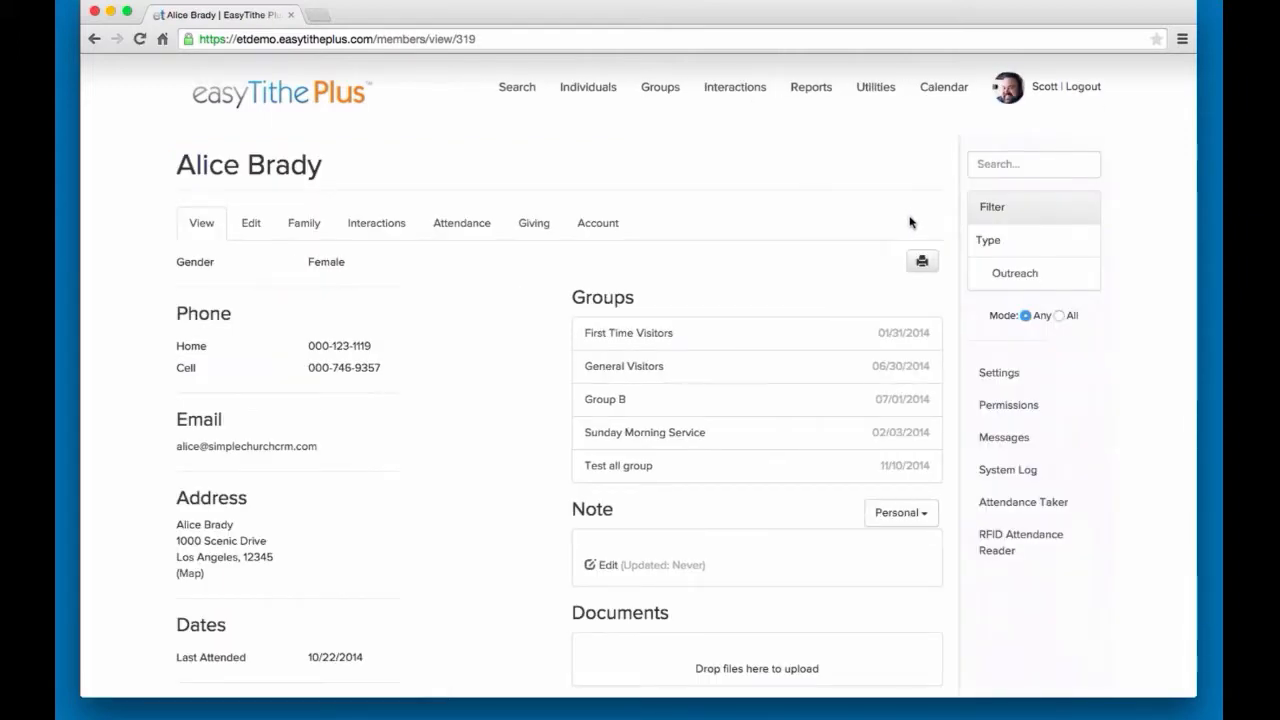
Review the individual's profile down to the History of Interactions
scroll(554, 323, "down", 1)
scroll(478, 337, "down", 3)
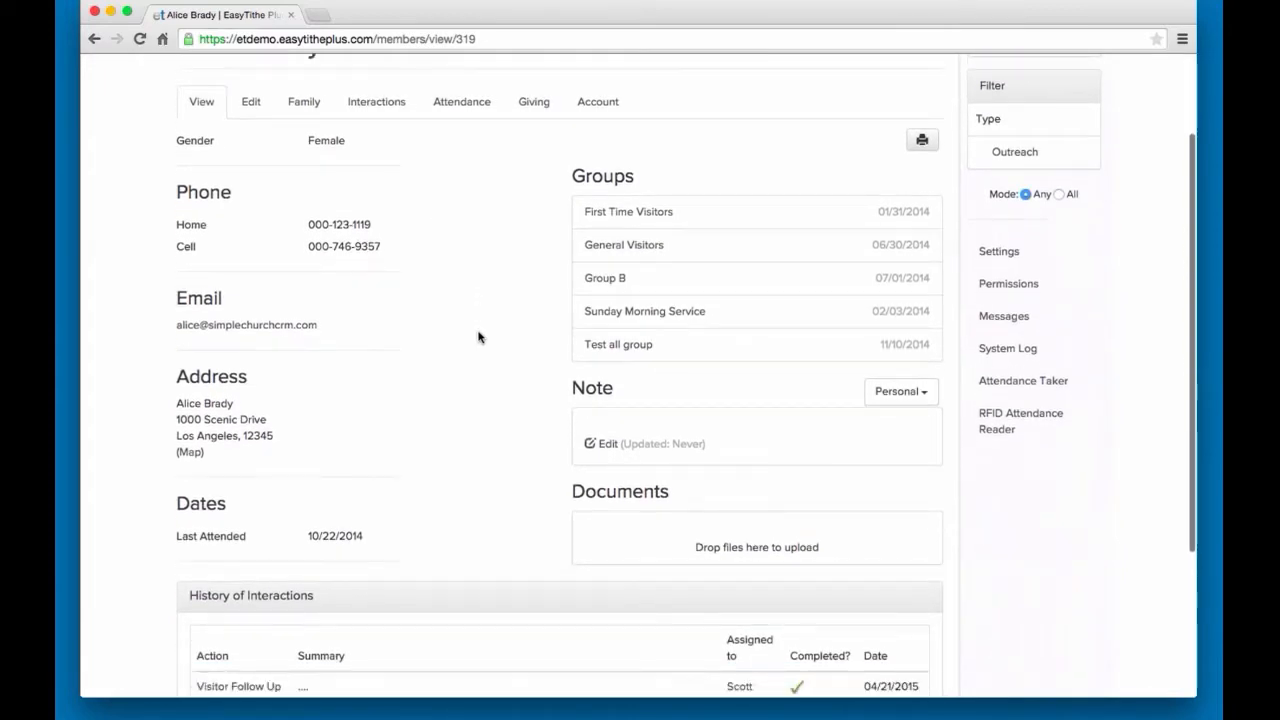
scroll(477, 337, "down", 1)
scroll(472, 296, "down", 1)
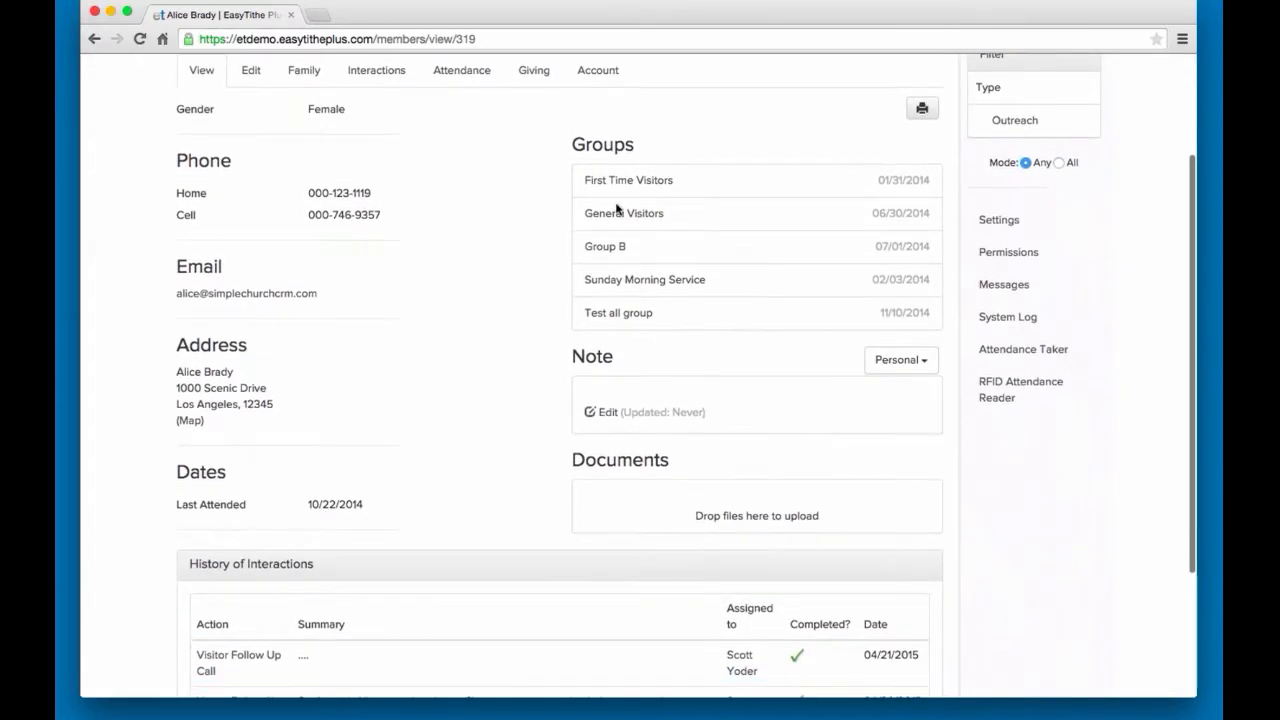
scroll(517, 331, "down", 1)
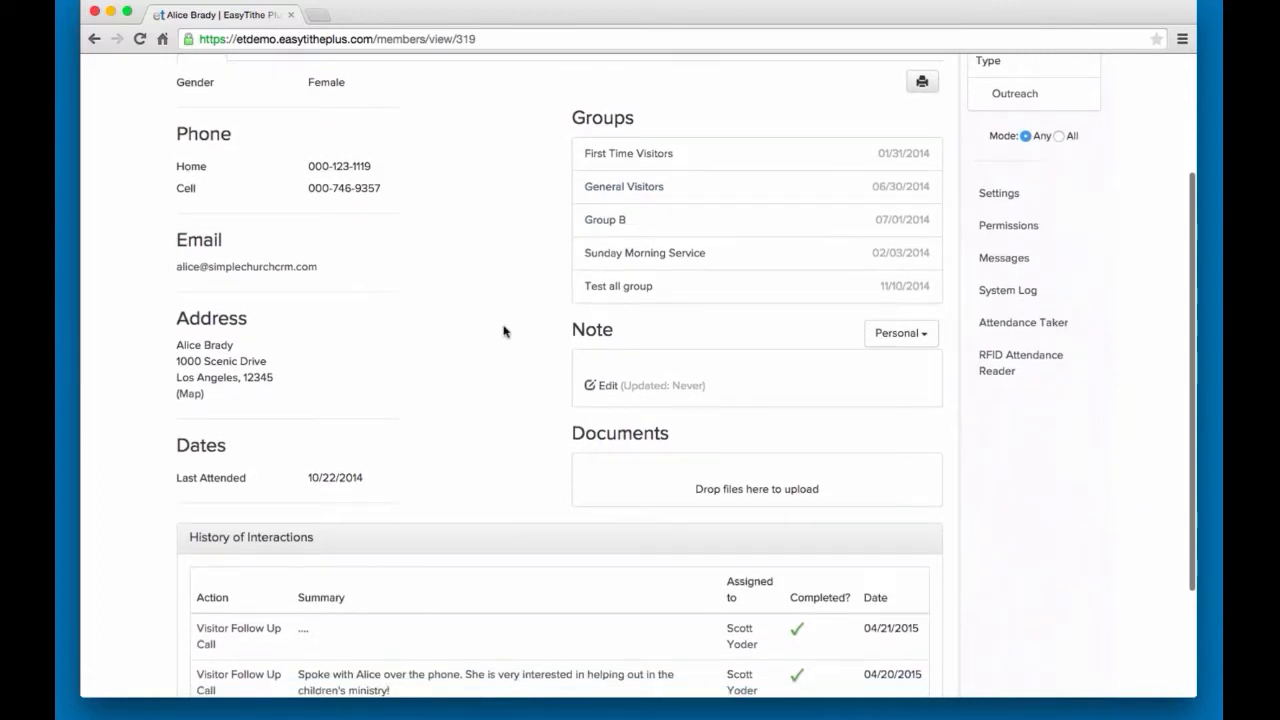
scroll(388, 368, "down", 2)
scroll(387, 369, "down", 5)
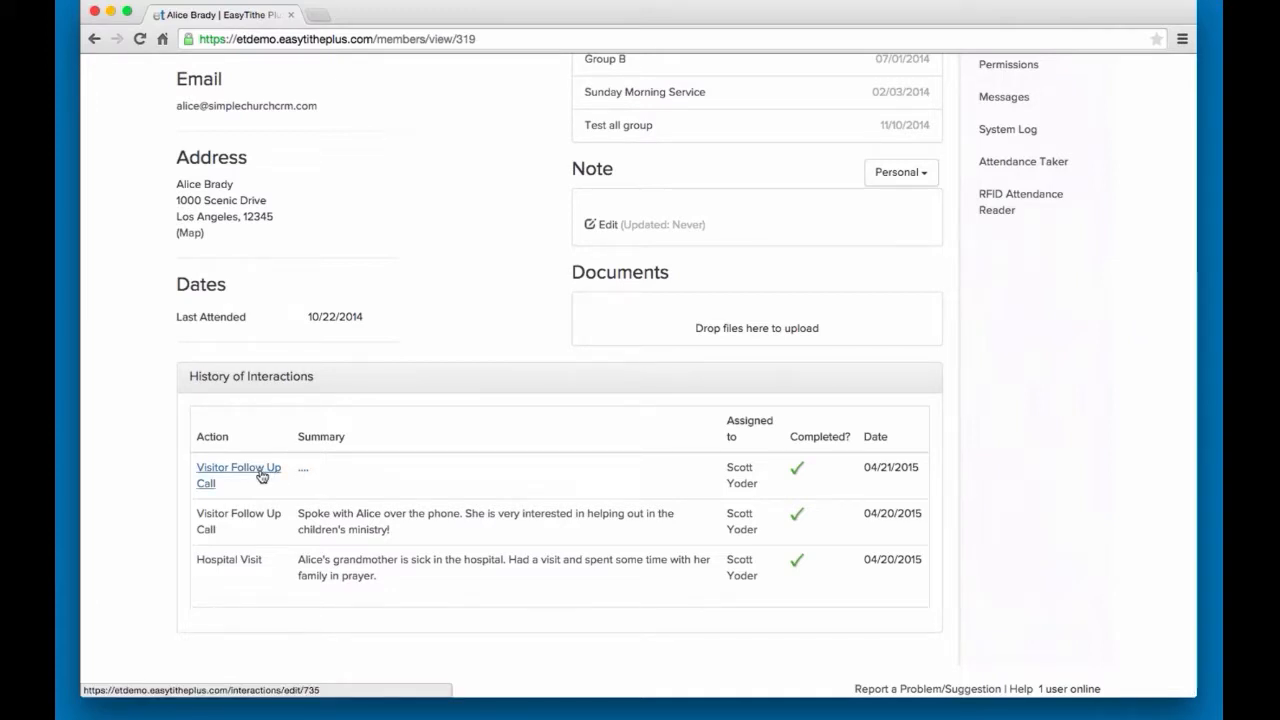
Open the Visitor Follow Up Call dated 04/21/2015 from the history and review its instructions, summary and completion details
left_click(261, 476)
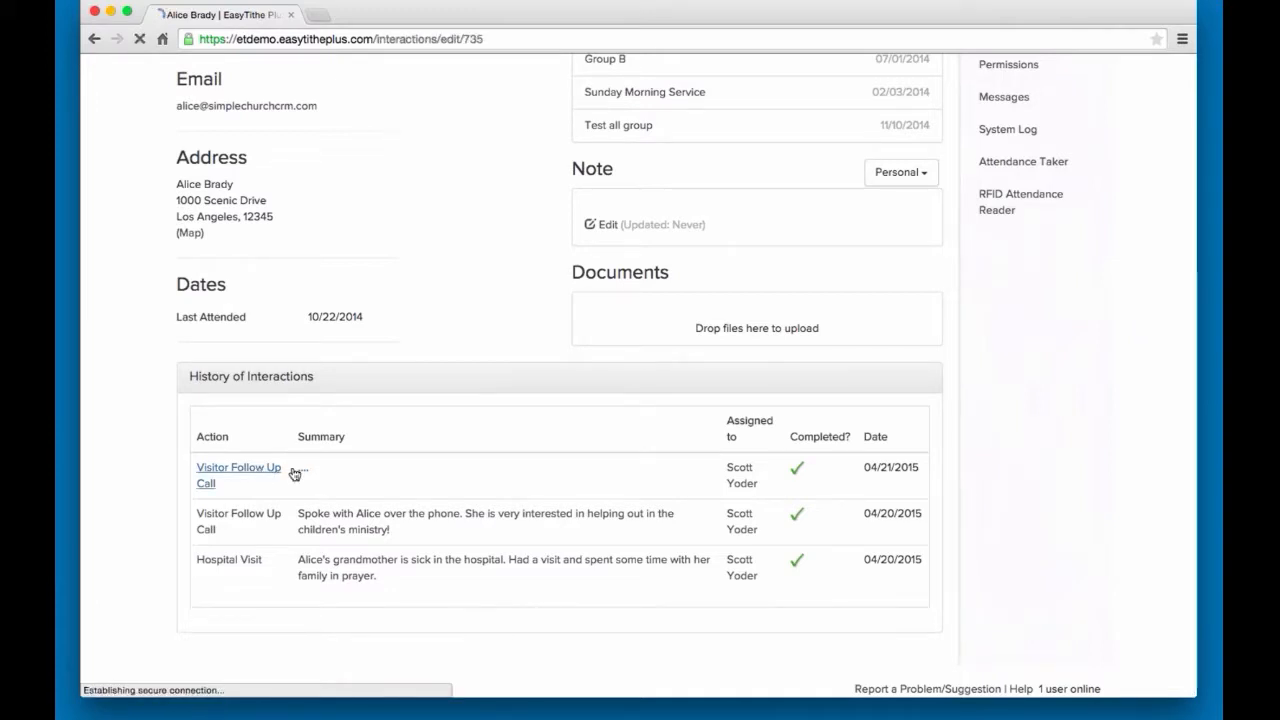
scroll(381, 447, "down", 1)
scroll(381, 447, "down", 2)
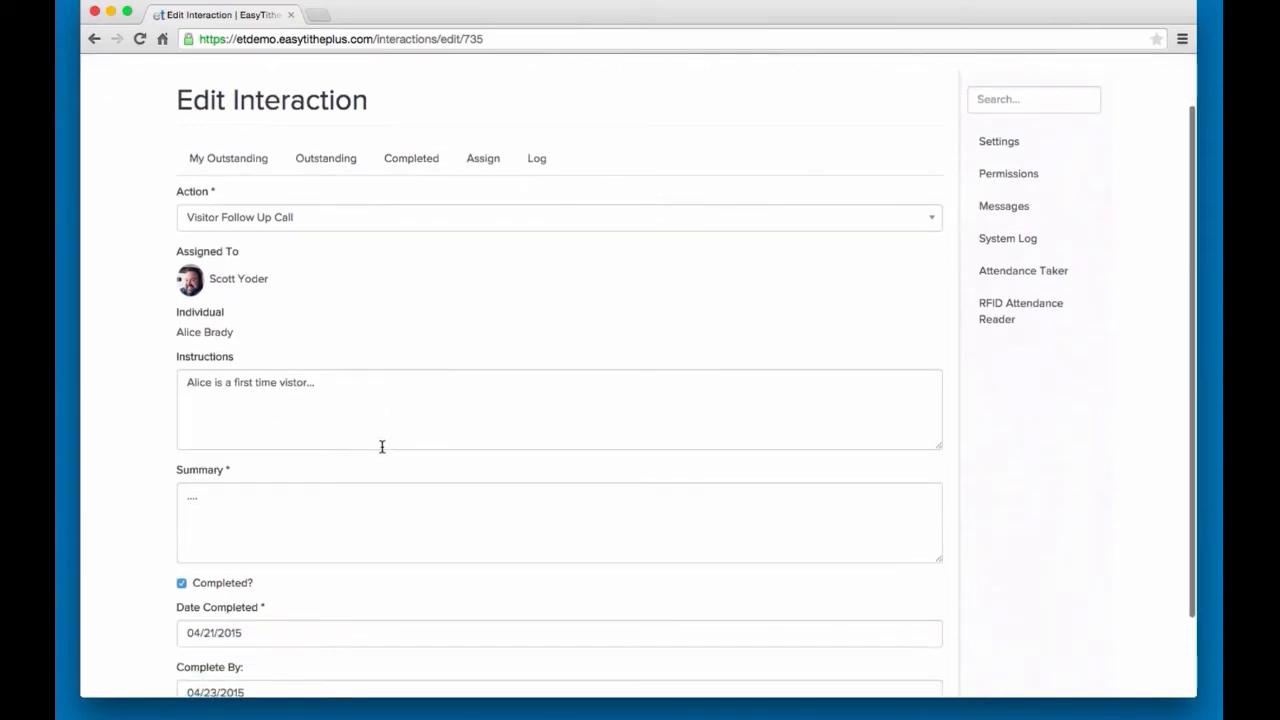
scroll(380, 446, "up", 2)
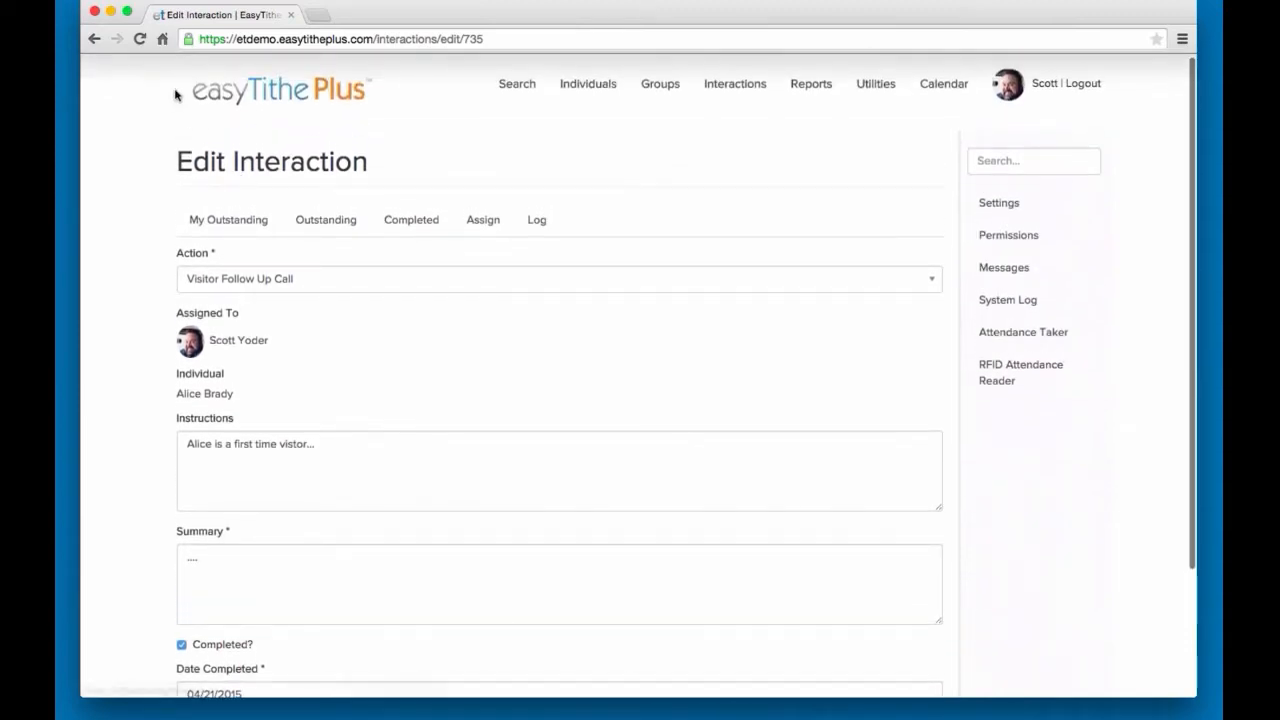
Return to the individual's profile and open its edit form
left_click(94, 38)
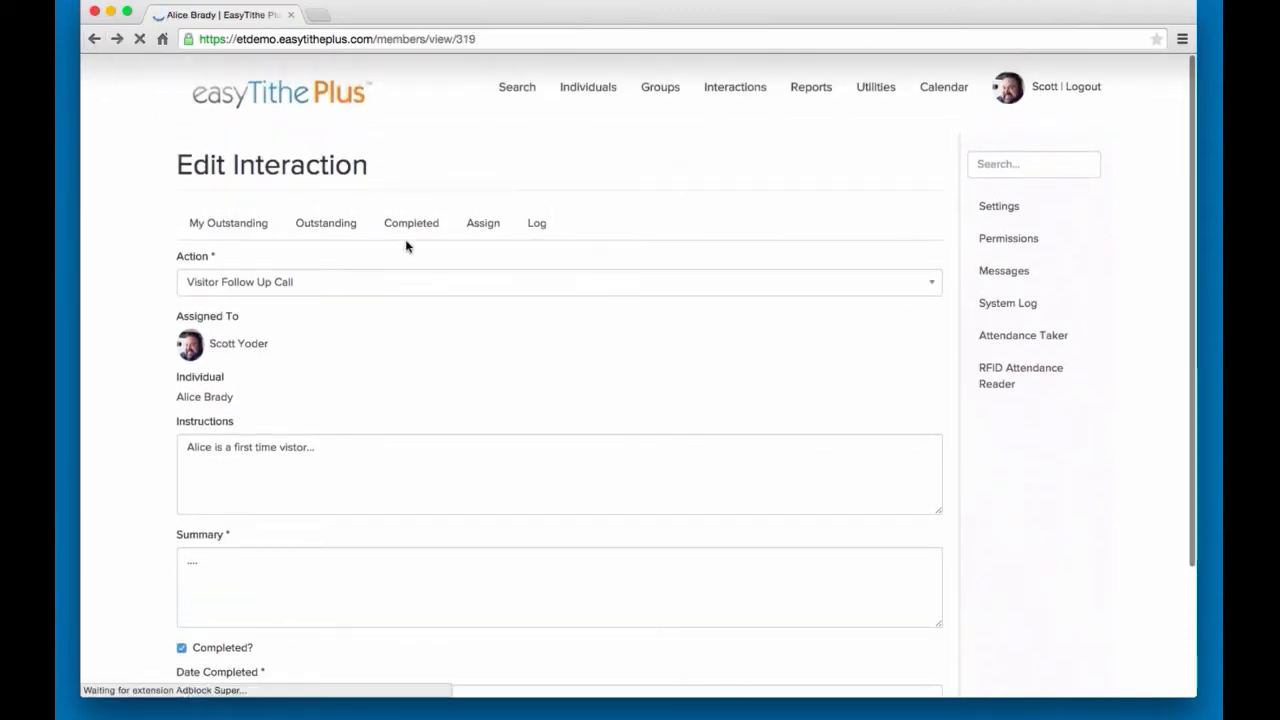
scroll(370, 333, "up", 2)
scroll(370, 333, "up", 4)
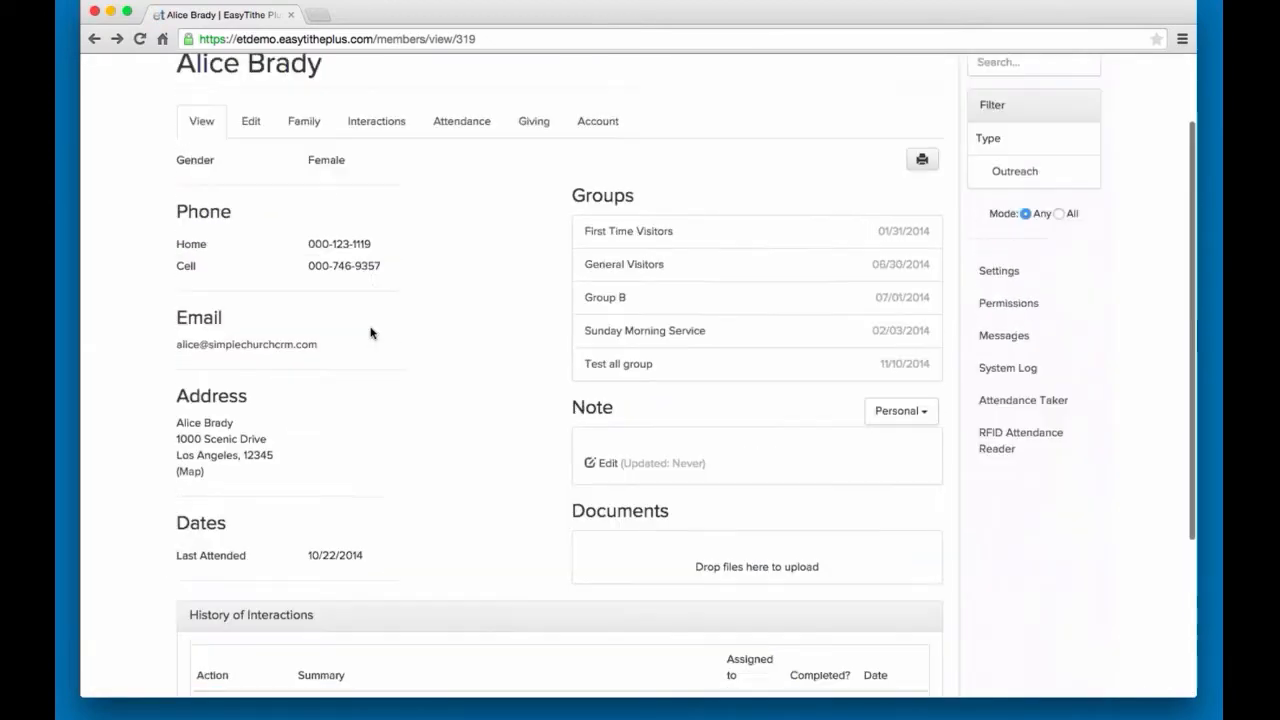
left_click(251, 222)
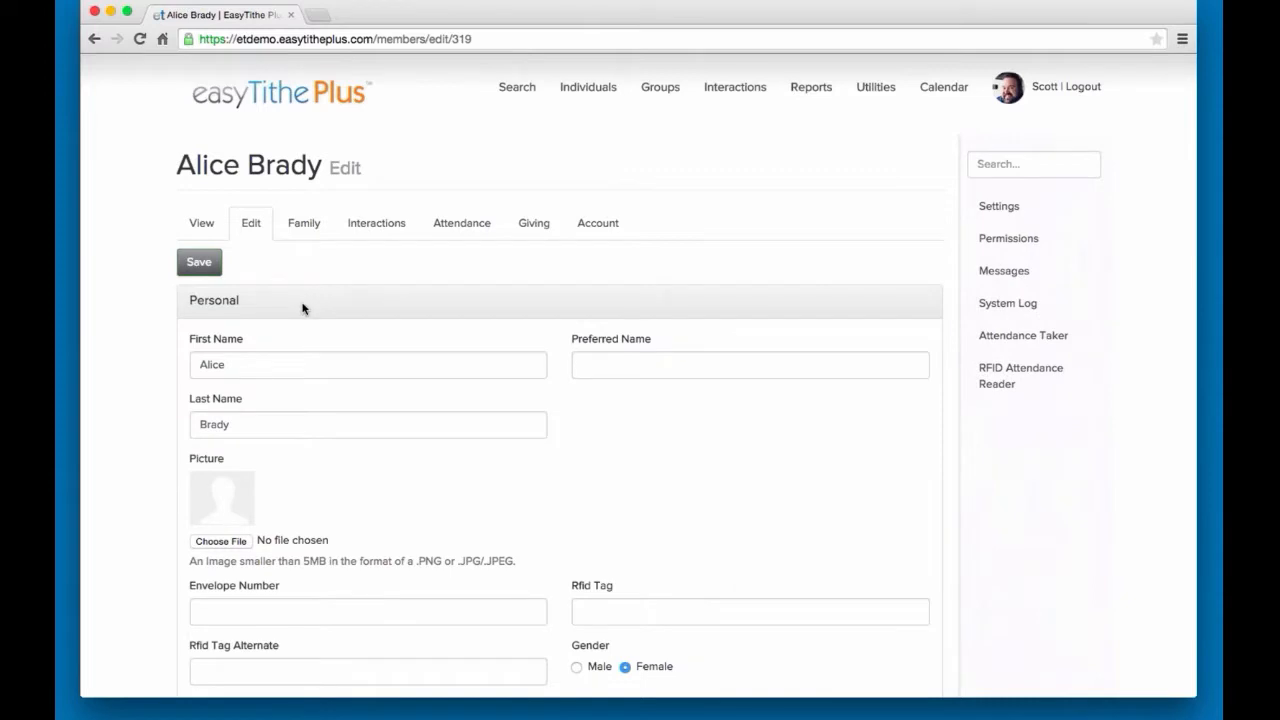
Review the Personal and Dates fields of the individual's edit form
scroll(280, 314, "down", 2)
scroll(174, 374, "down", 3)
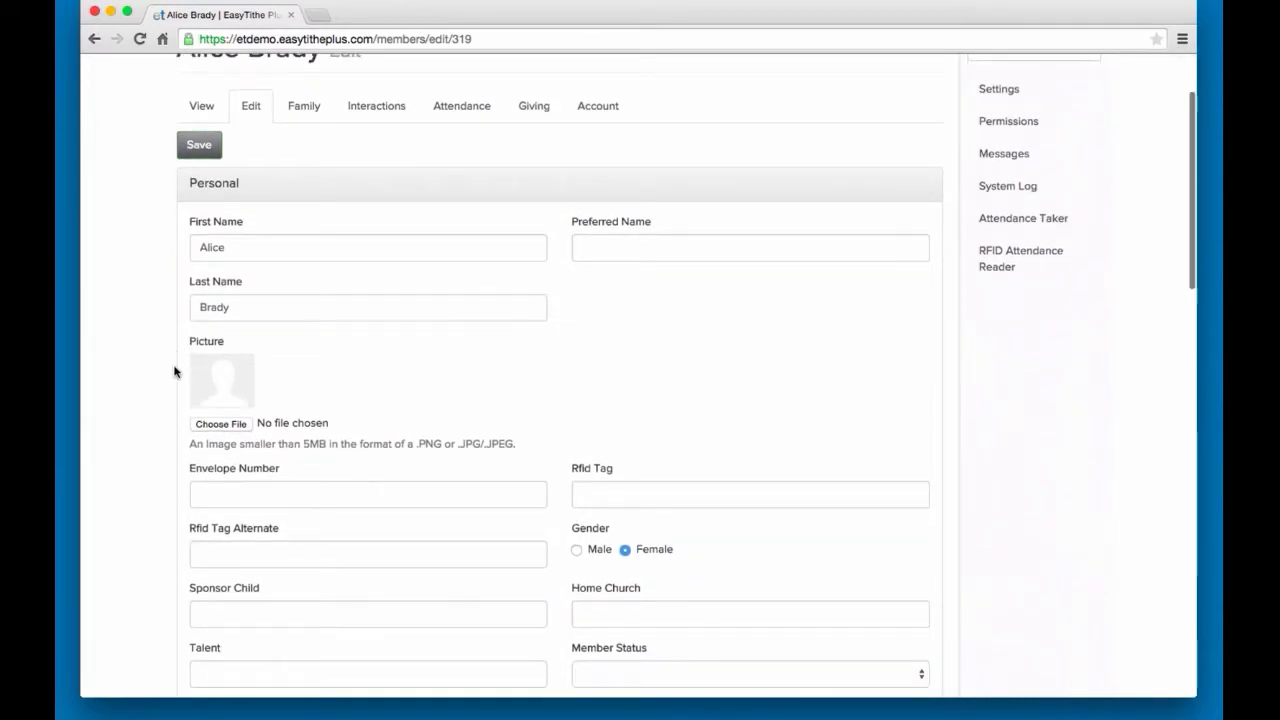
scroll(174, 372, "down", 2)
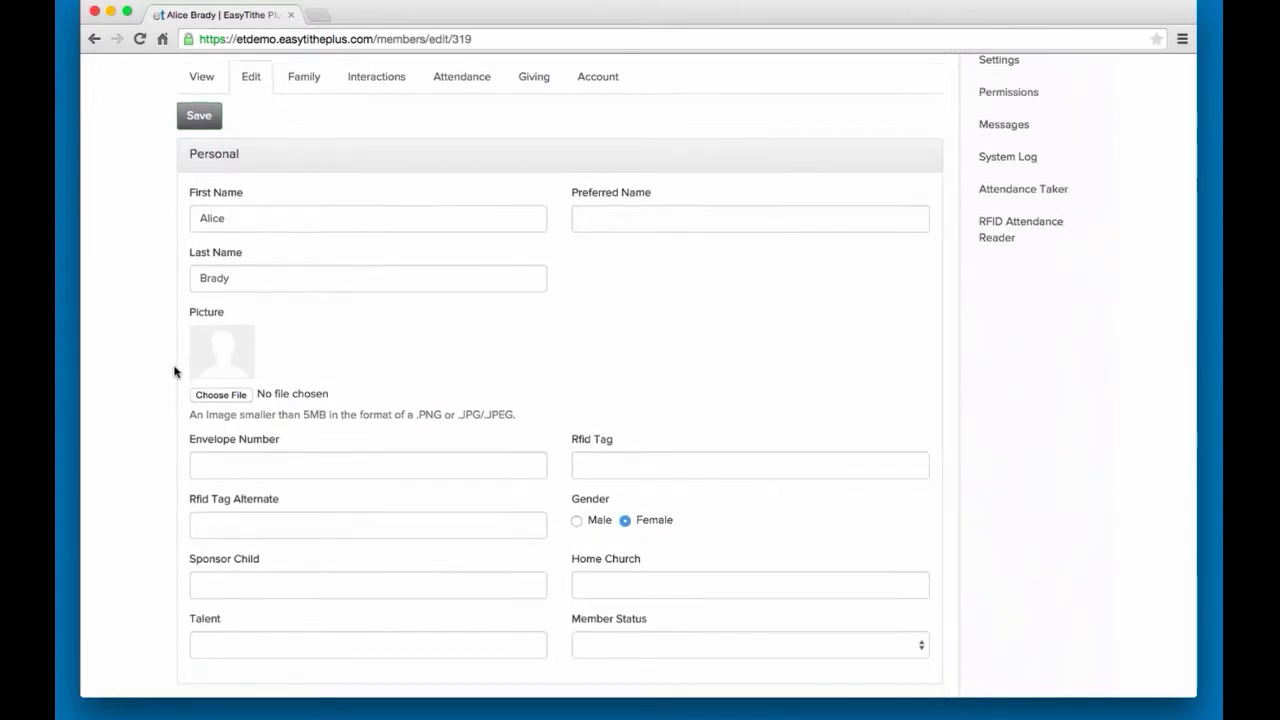
scroll(174, 372, "down", 7)
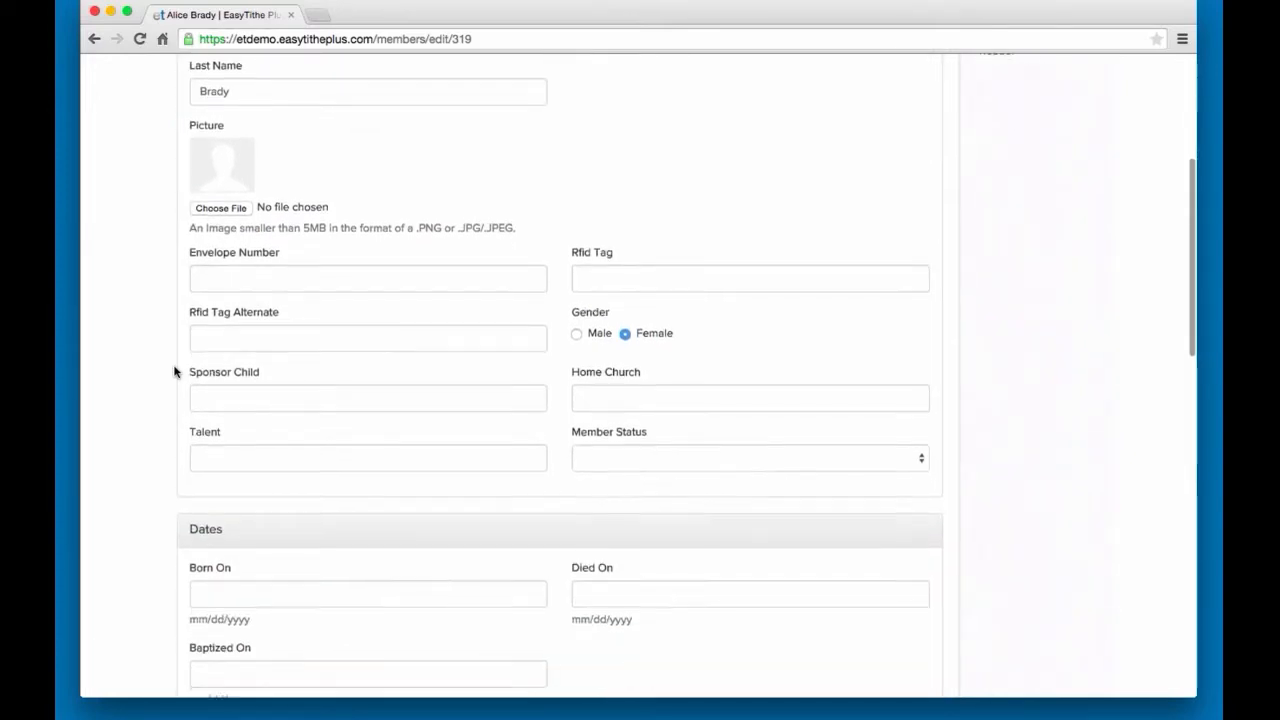
scroll(174, 372, "down", 2)
scroll(174, 372, "up", 8)
scroll(174, 372, "up", 5)
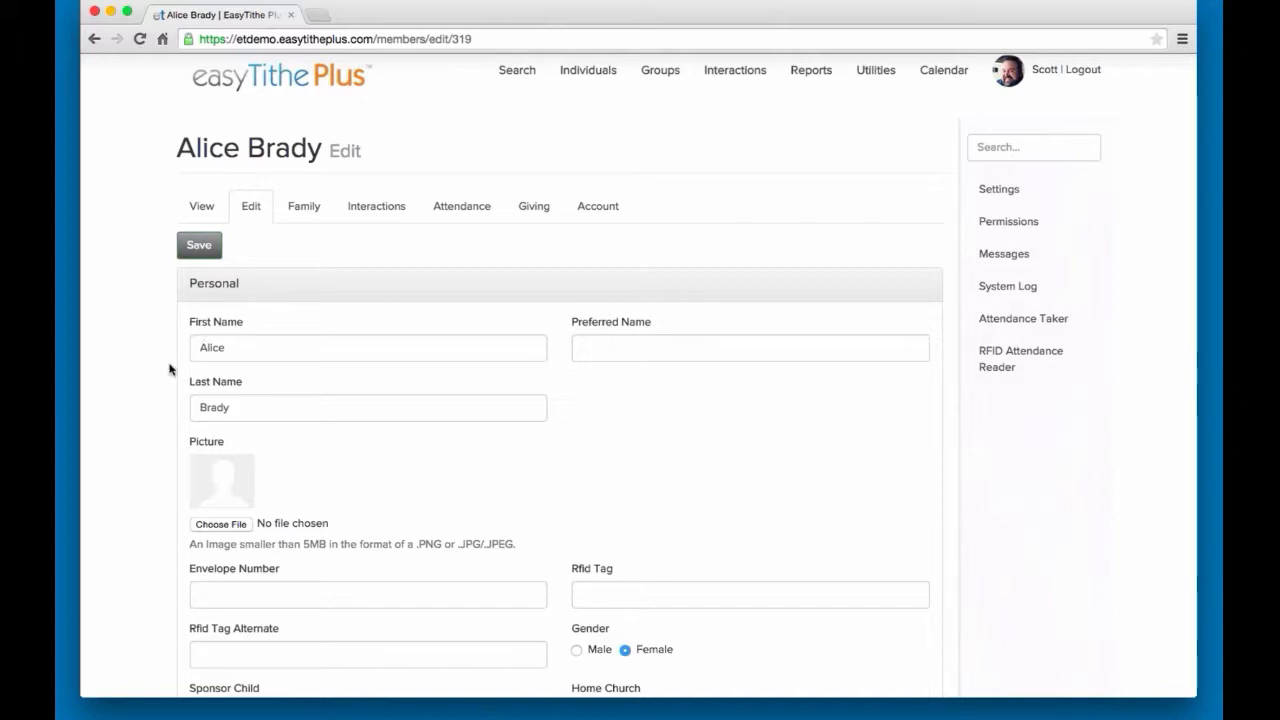
Review the individual's family, interactions, attendance and giving records
left_click(296, 218)
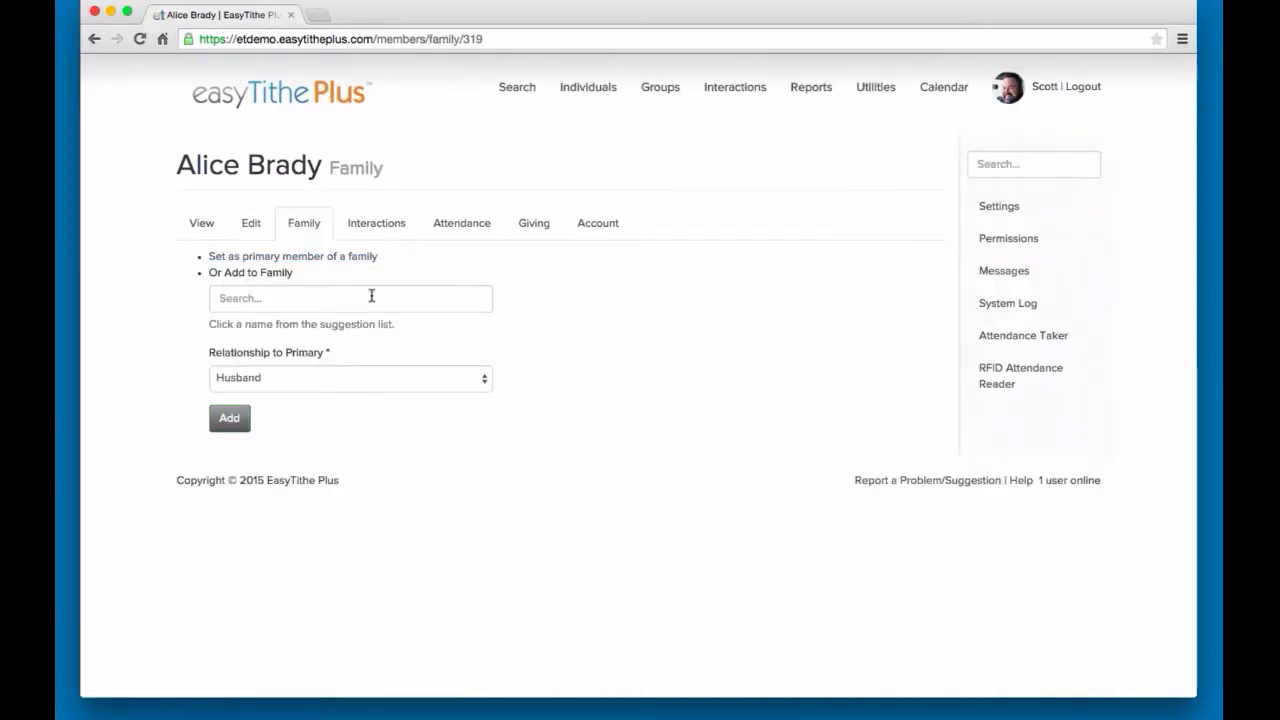
left_click(380, 228)
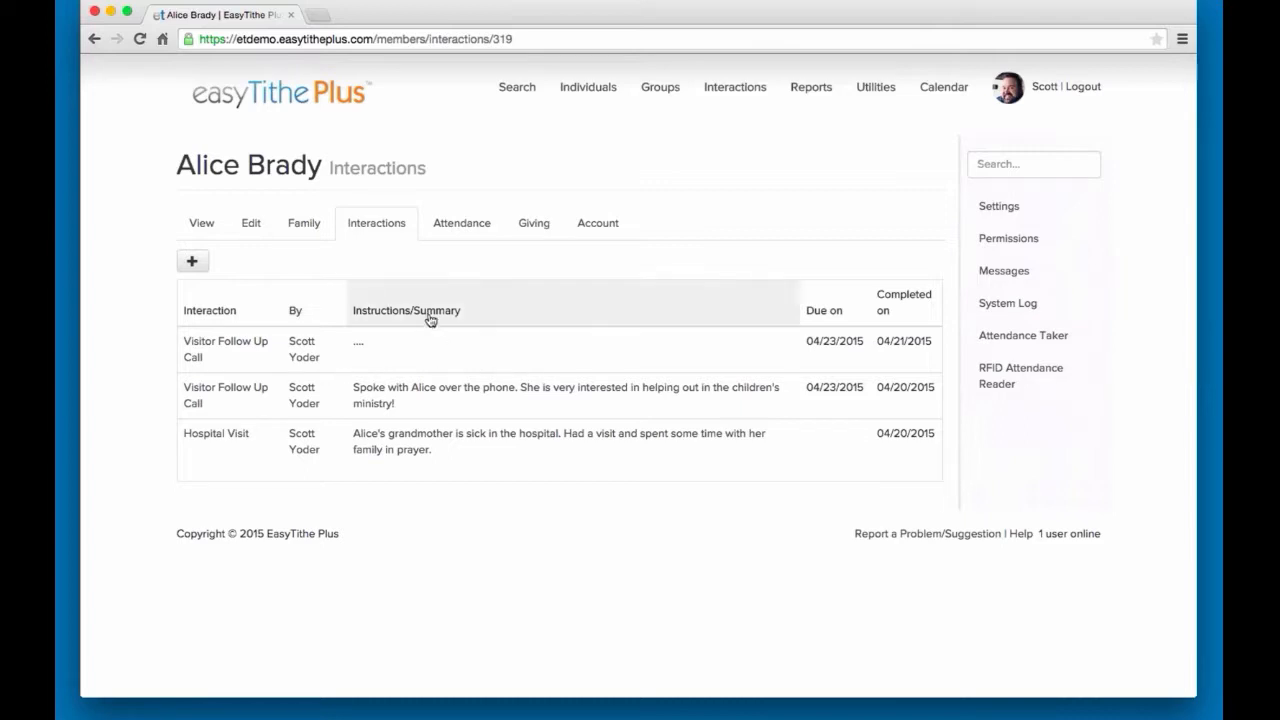
left_click(476, 235)
scroll(560, 368, "down", 3)
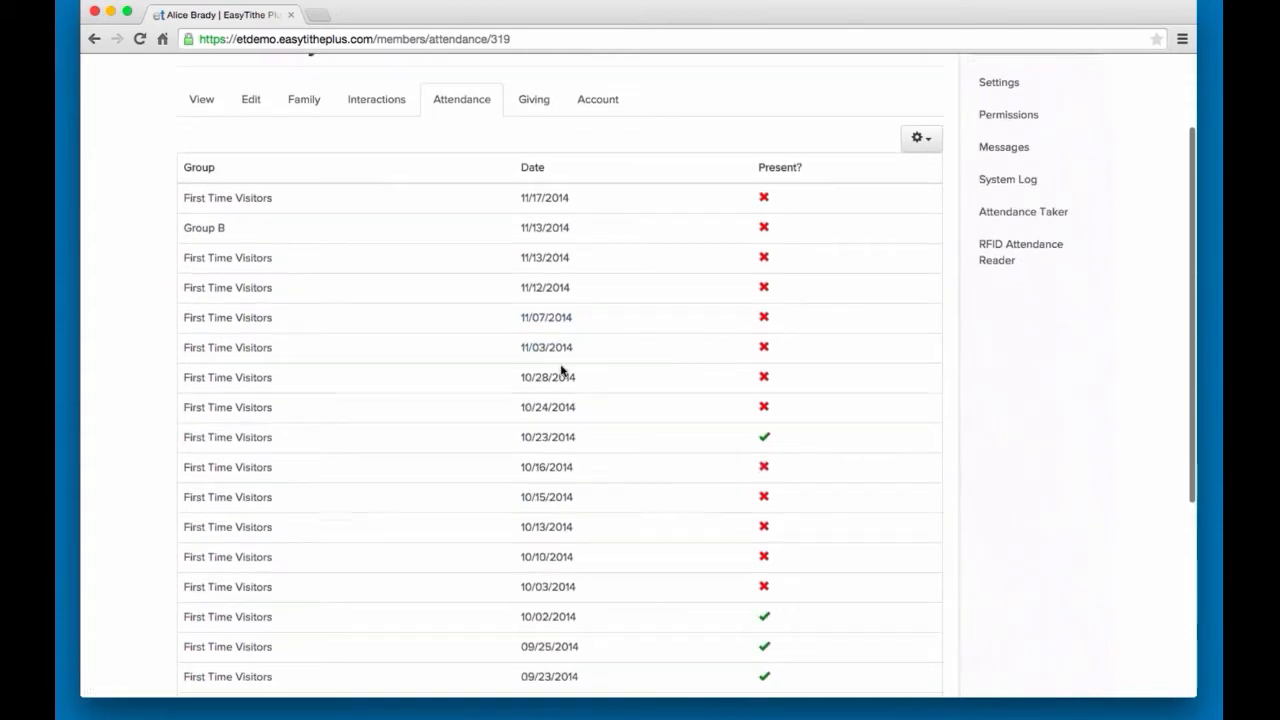
scroll(562, 370, "up", 3)
left_click(545, 196)
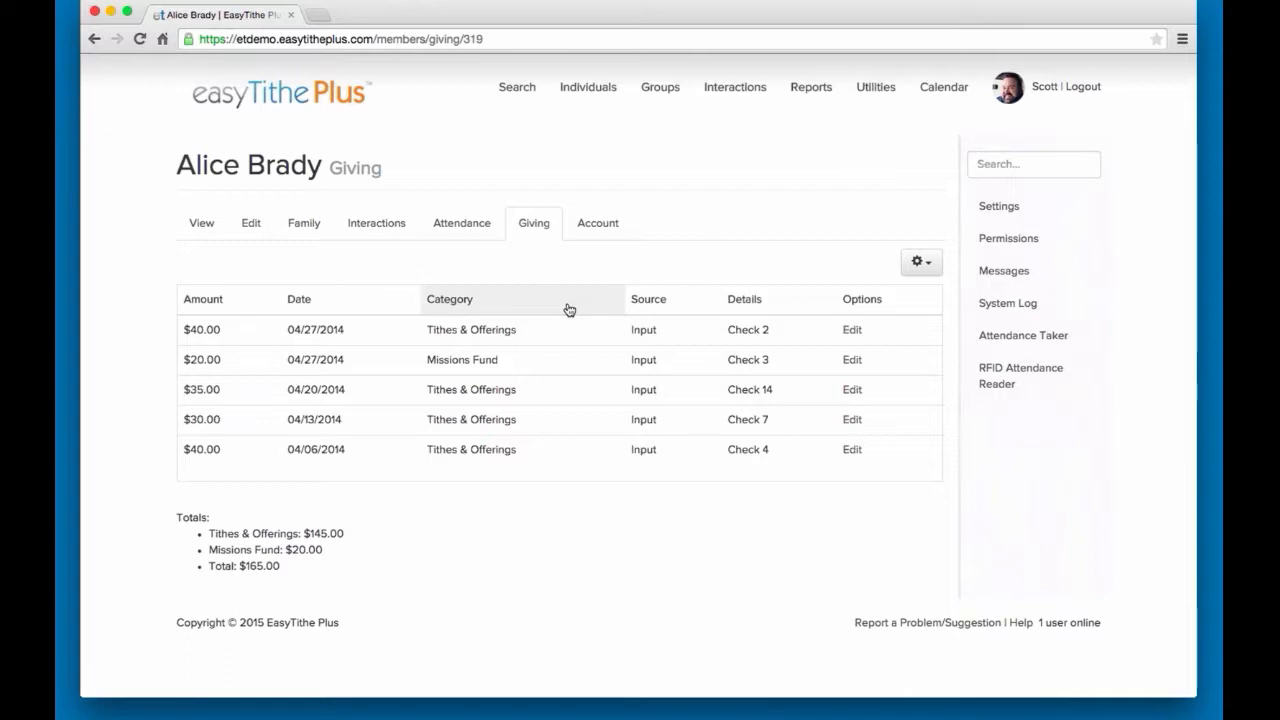
Open the individual's account details and enable Reset password and mail user account details
left_click(589, 238)
scroll(163, 334, "down", 2)
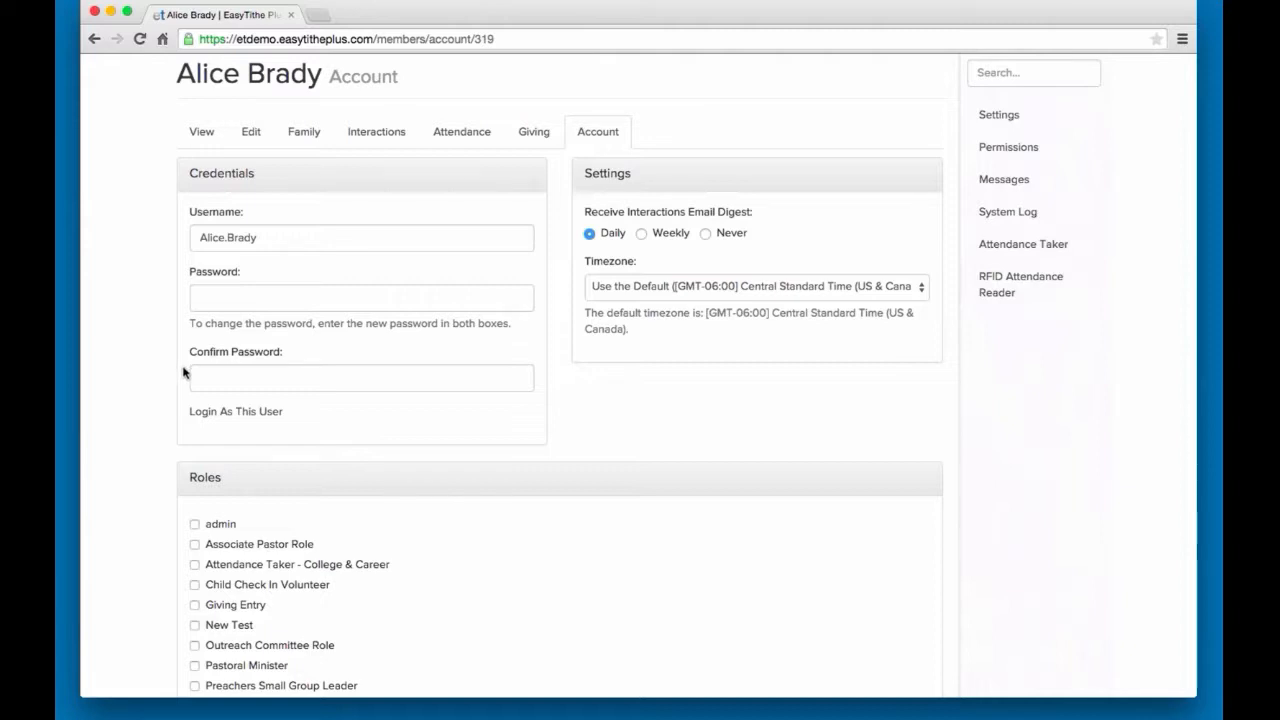
scroll(176, 374, "down", 1)
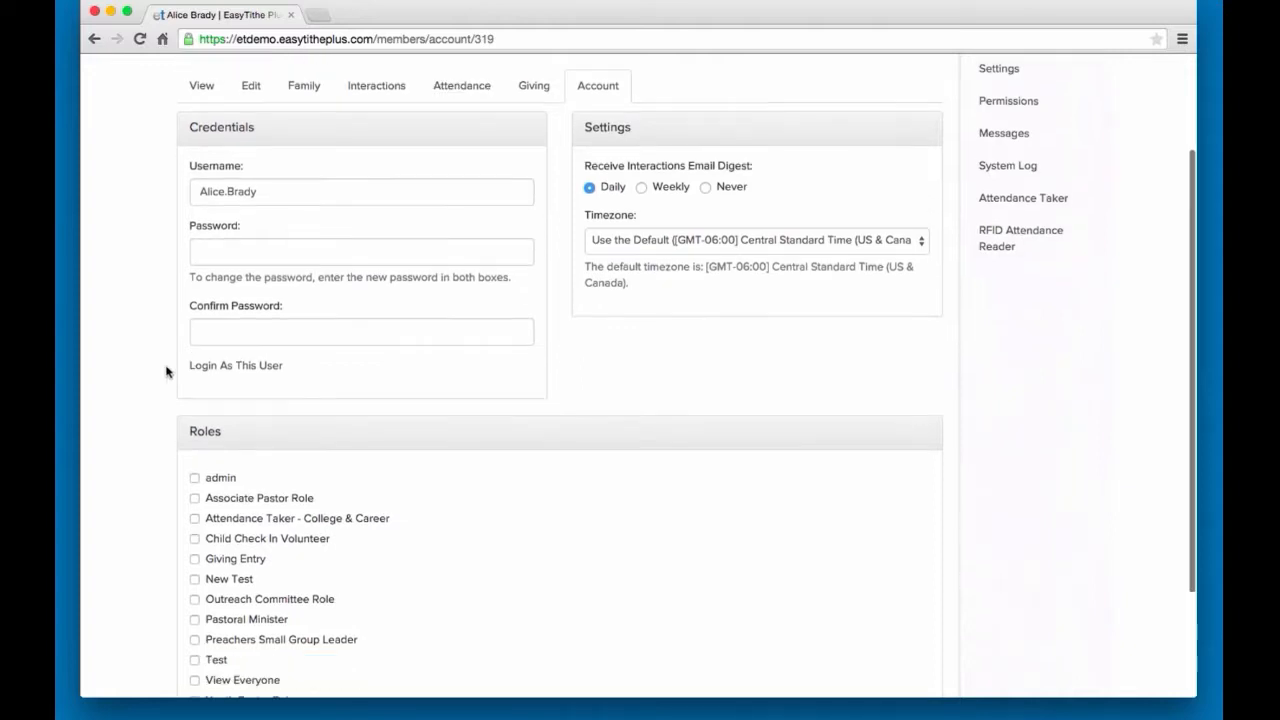
left_click(214, 249)
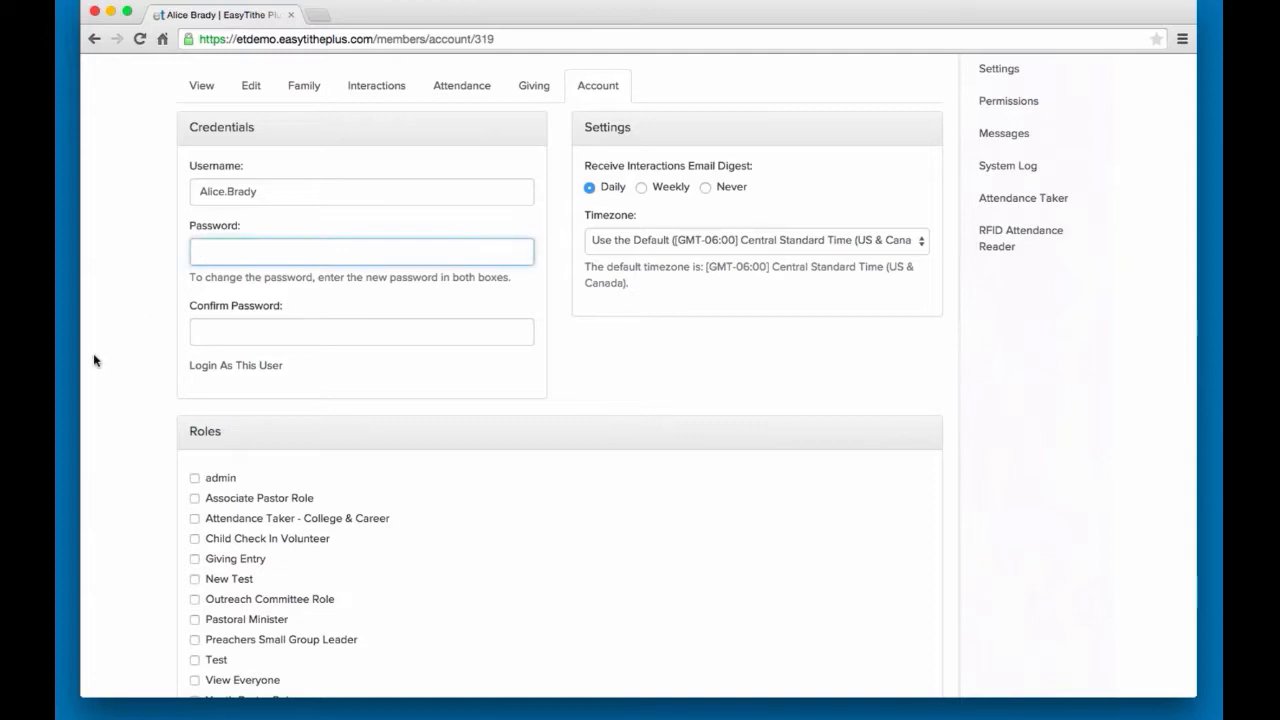
scroll(120, 420, "down", 3)
left_click(182, 606)
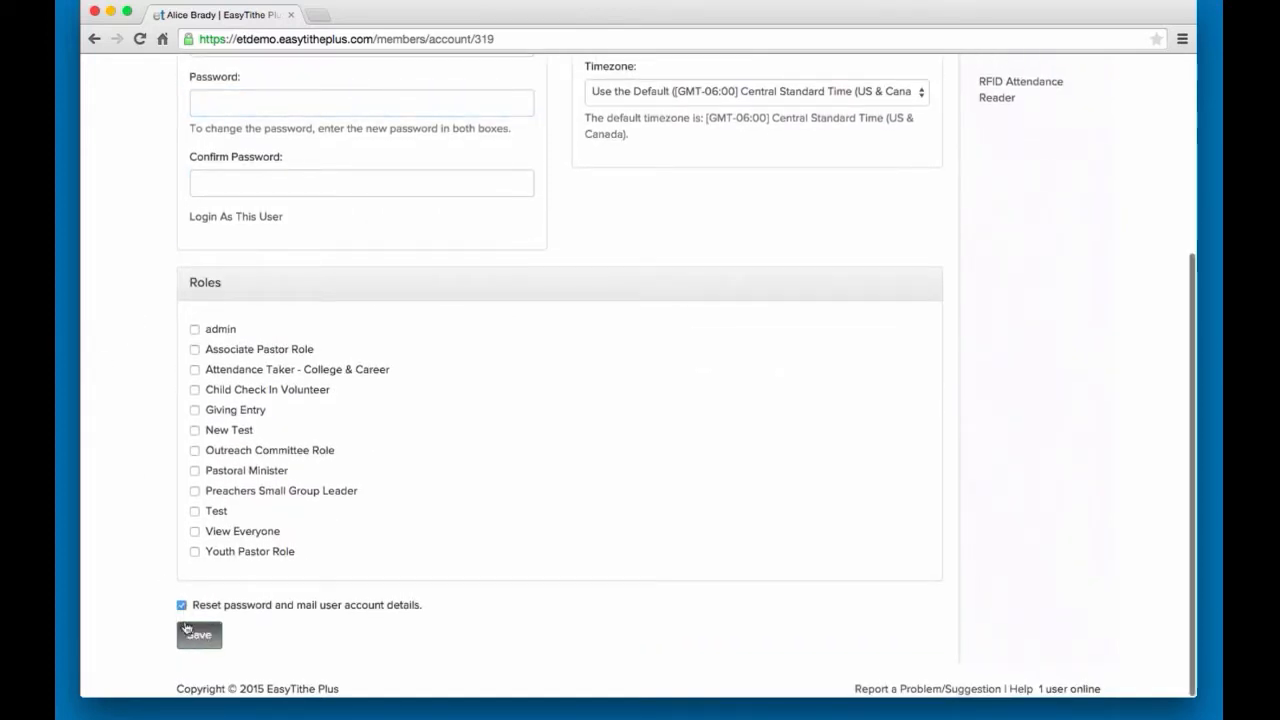
Examine the individual's account credentials, interactions email digest and timezone settings, and the available roles
scroll(157, 585, "up", 1)
scroll(157, 585, "up", 2)
scroll(157, 585, "down", 2)
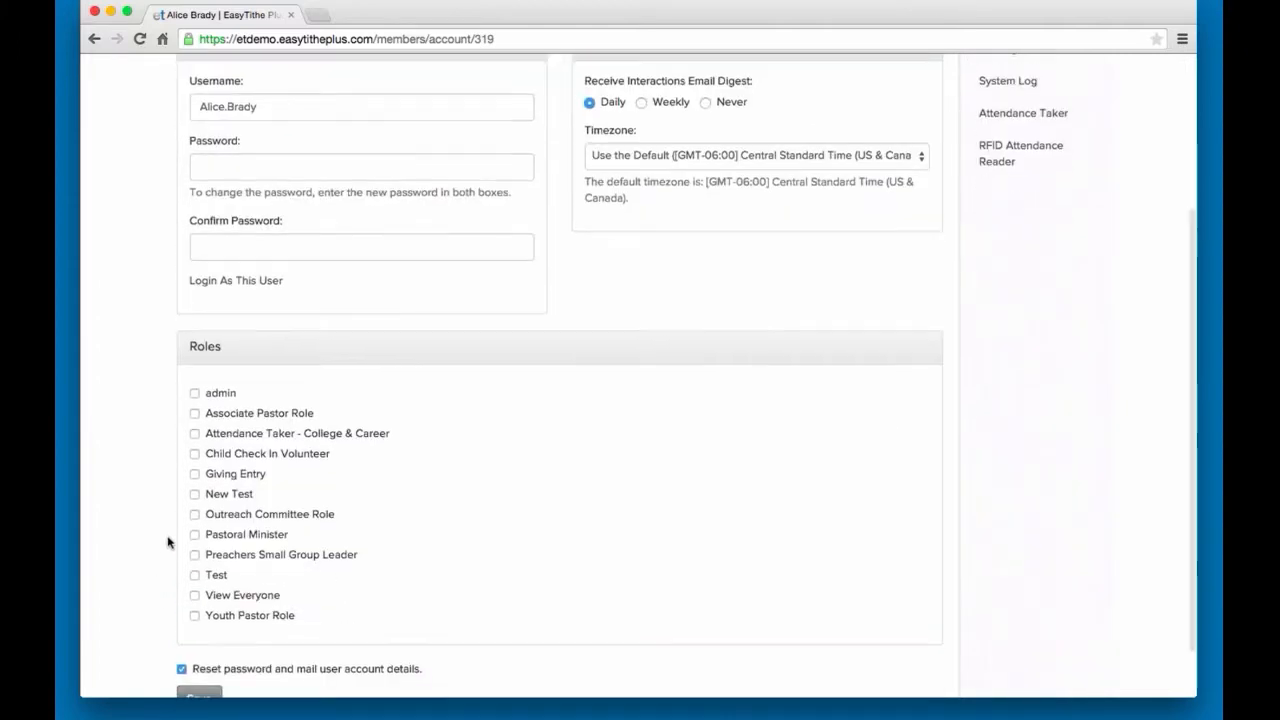
scroll(168, 542, "down", 1)
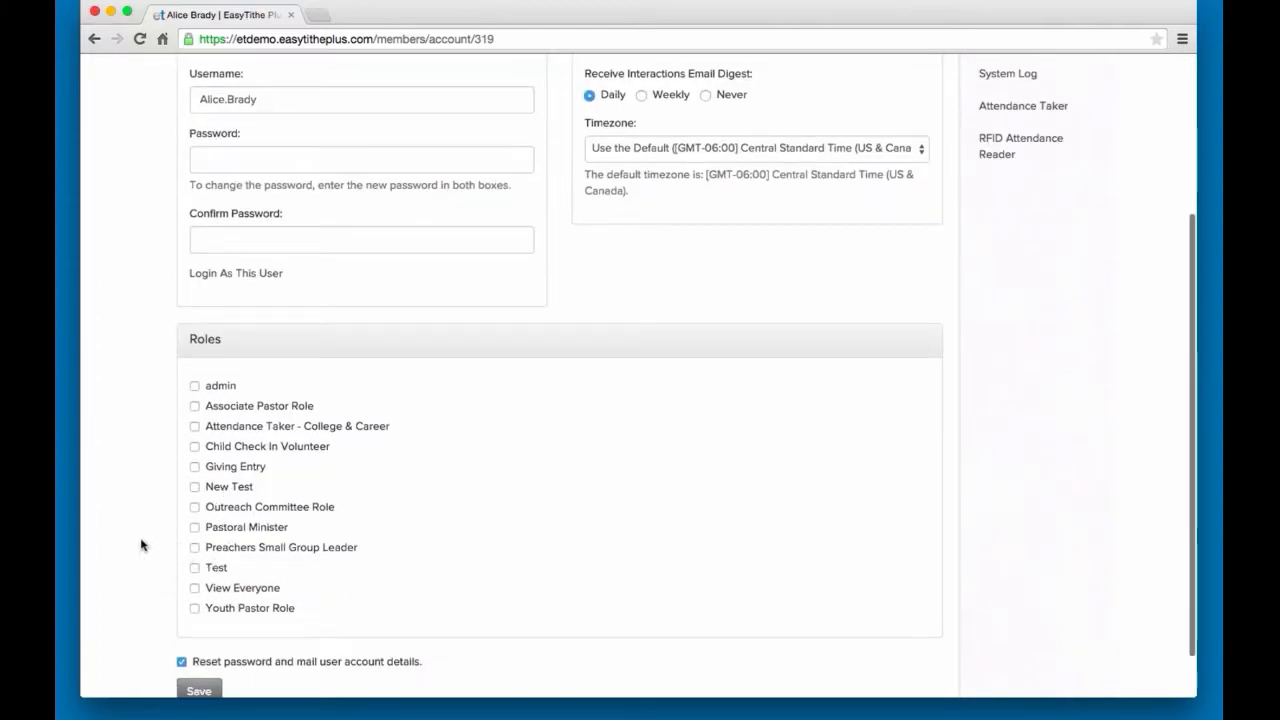
scroll(145, 545, "up", 3)
scroll(141, 545, "down", 1)
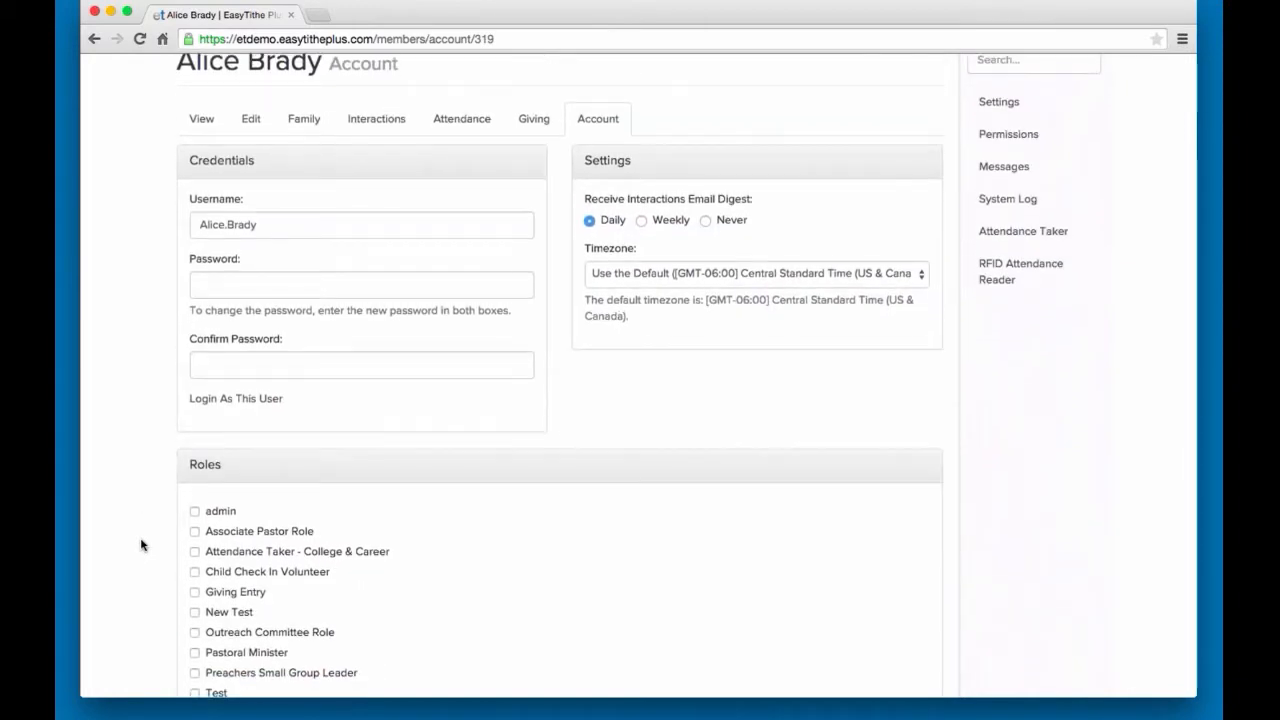
scroll(141, 545, "down", 1)
scroll(141, 543, "up", 3)
scroll(141, 543, "up", 1)
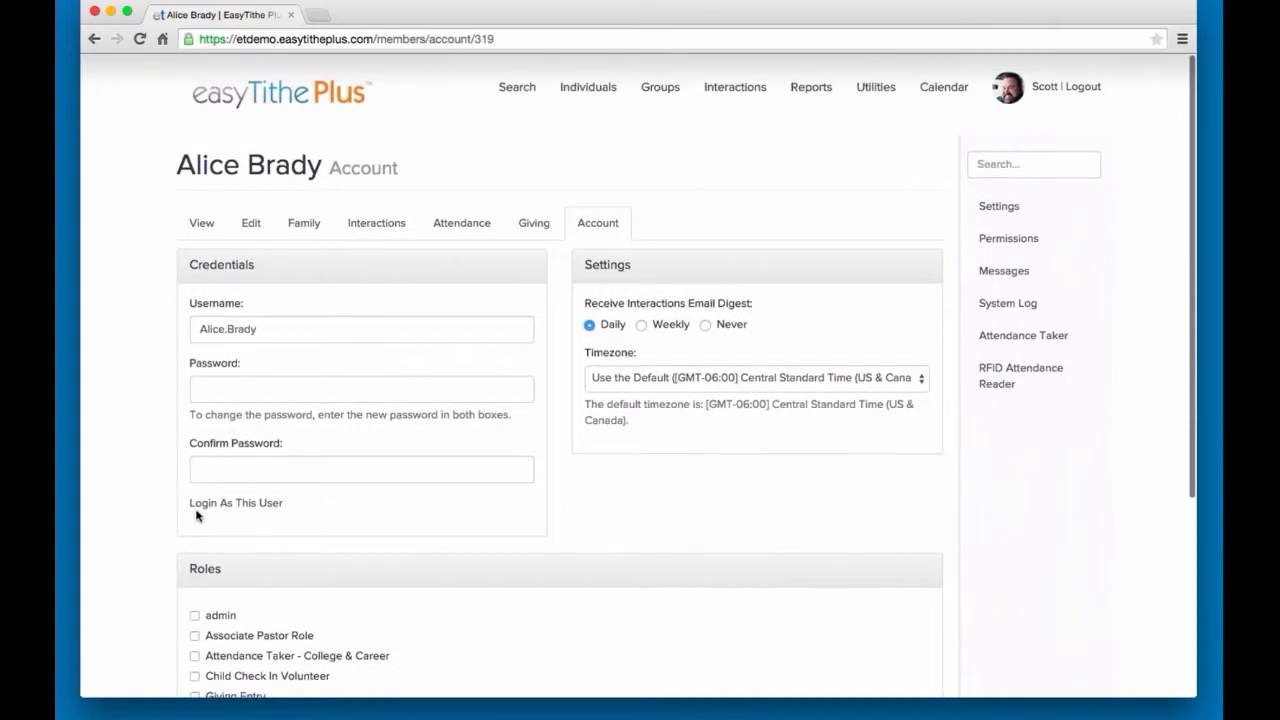
Log in as this individual and check their own profile and giving records, including the giving page's filter and print options
left_click(203, 506)
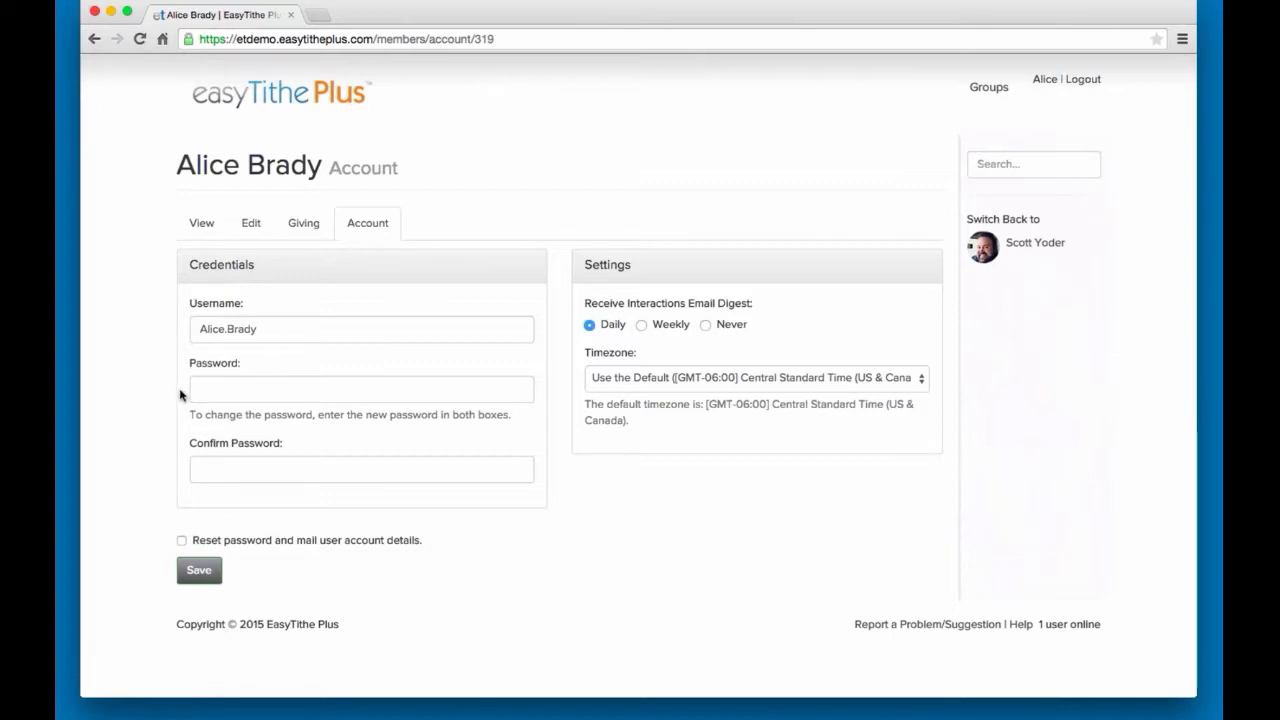
left_click(201, 222)
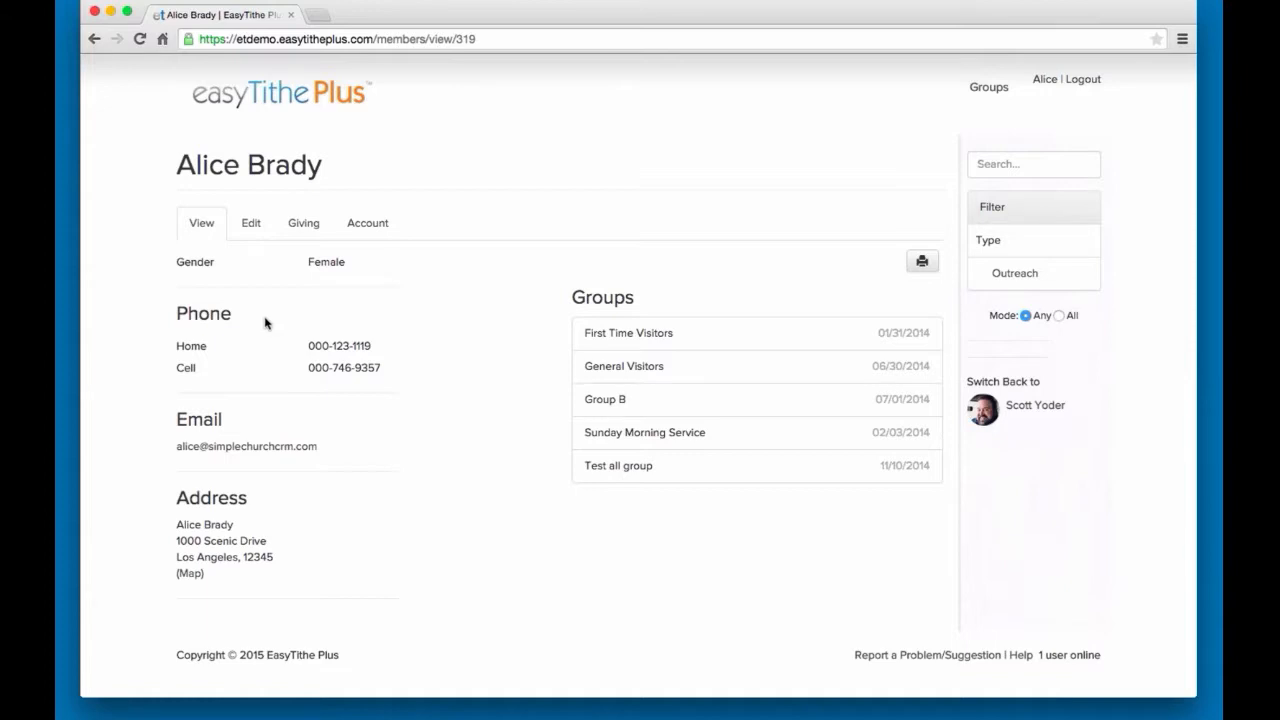
left_click(256, 232)
left_click(305, 224)
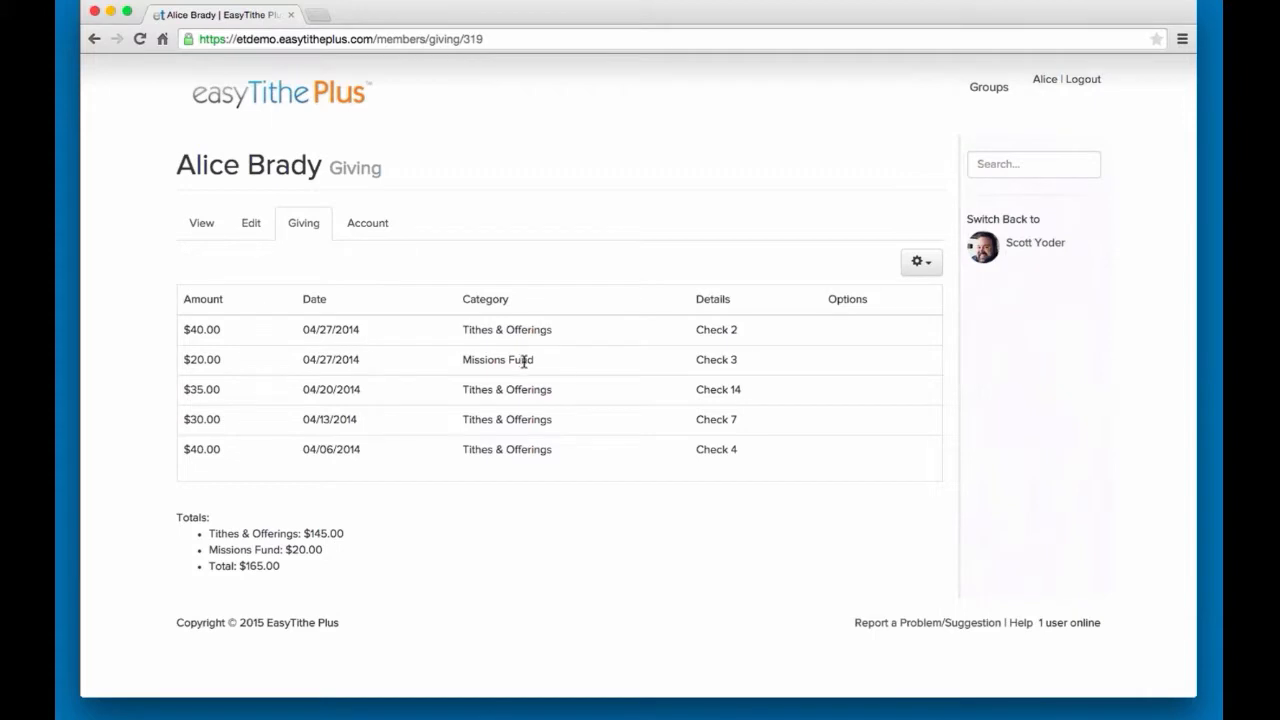
left_click(925, 268)
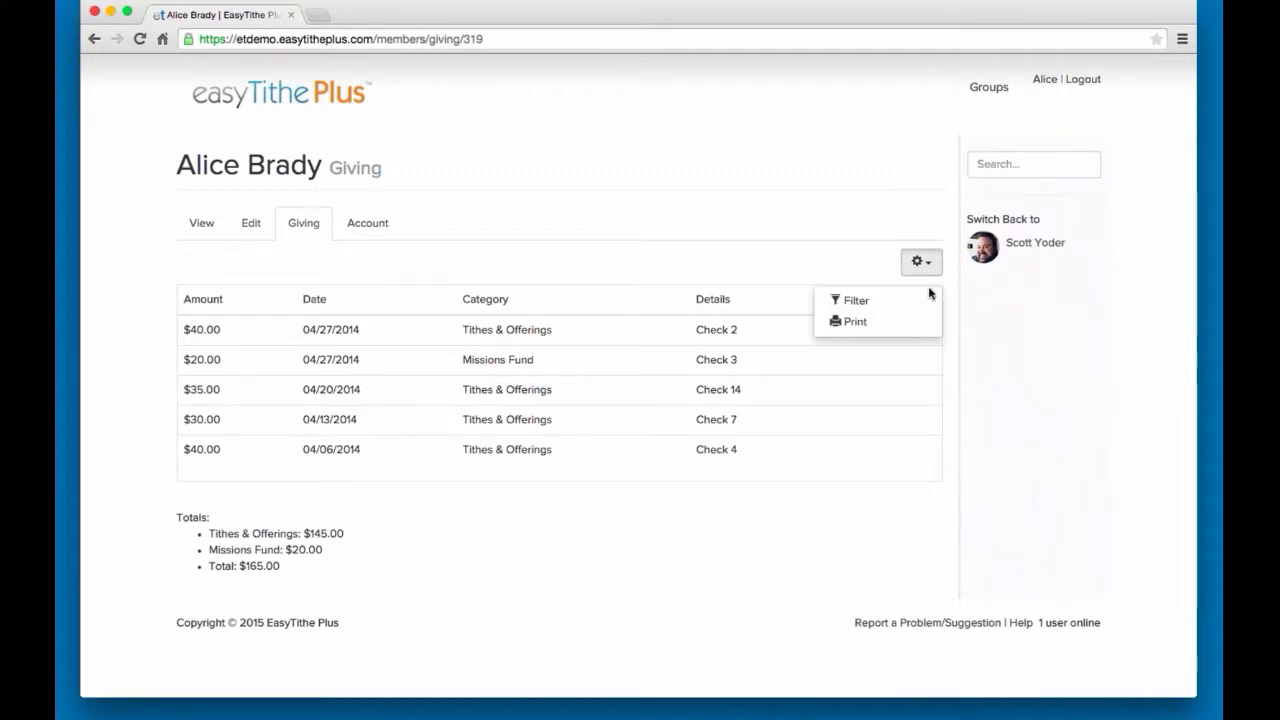
left_click(660, 270)
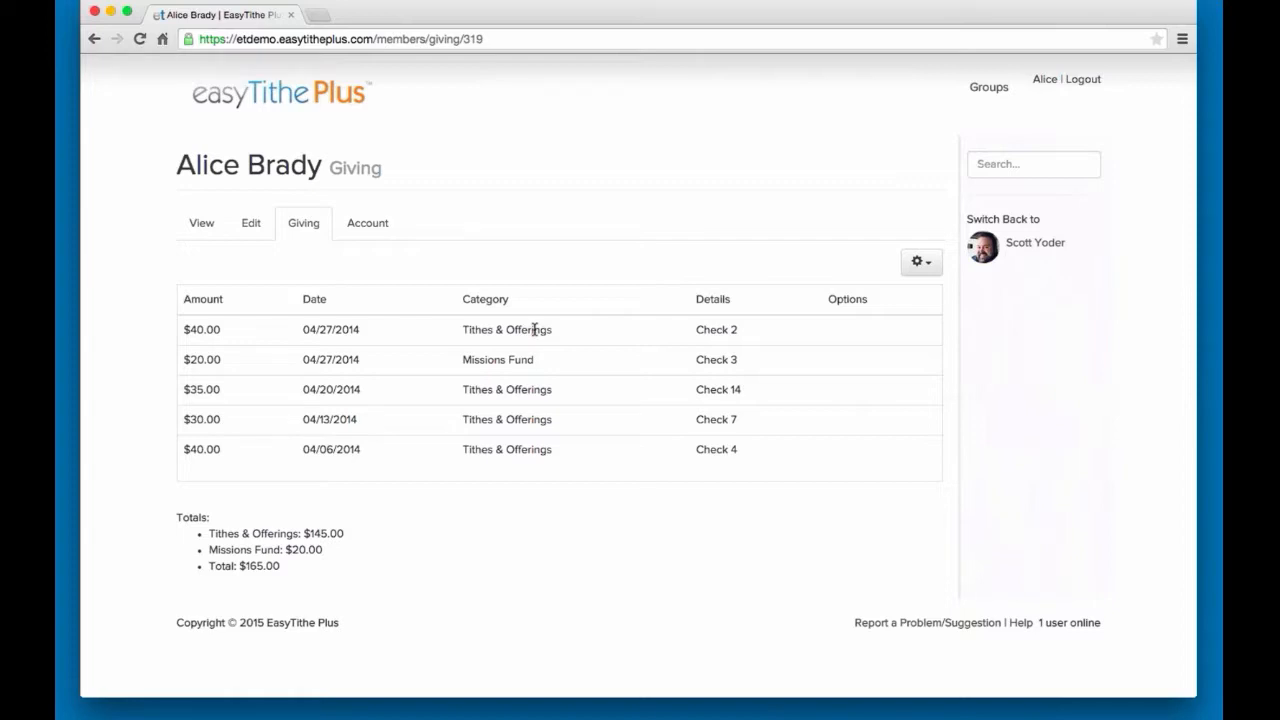
Review the groups available to the individual in the Group Finder and switch back to the administrator's account
scroll(699, 216, "up", 1)
left_click(988, 89)
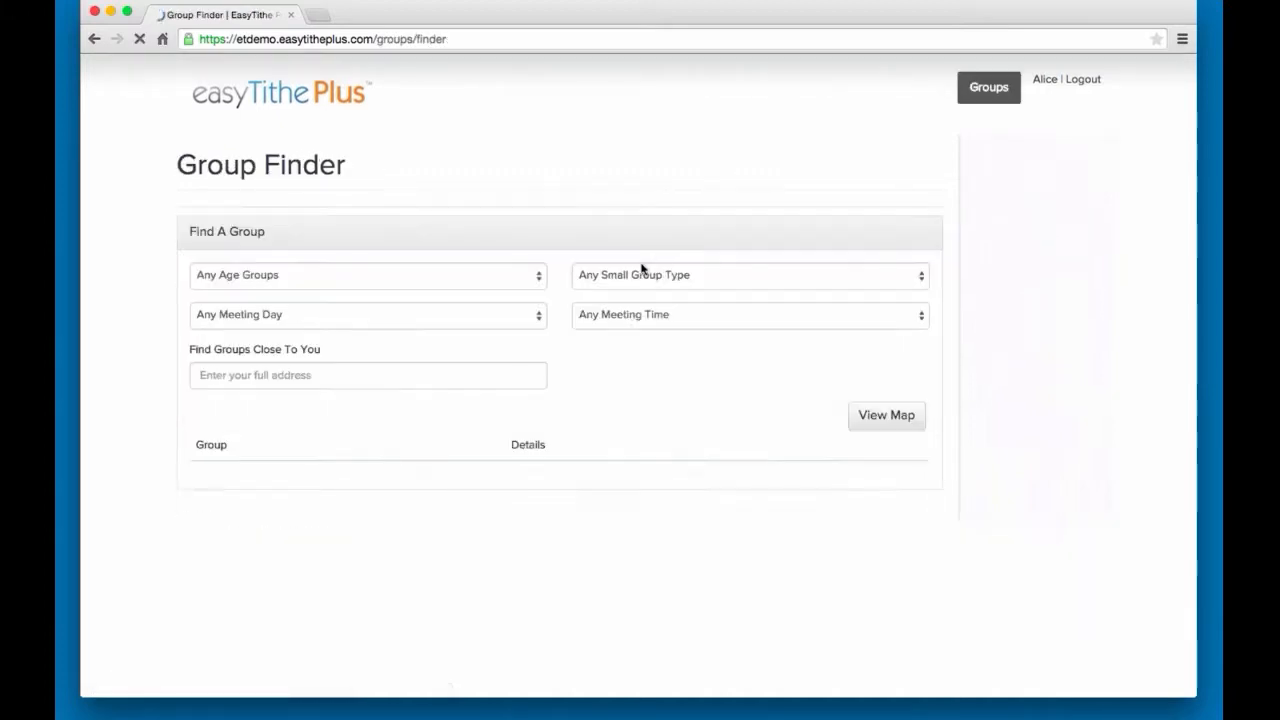
scroll(587, 362, "down", 1)
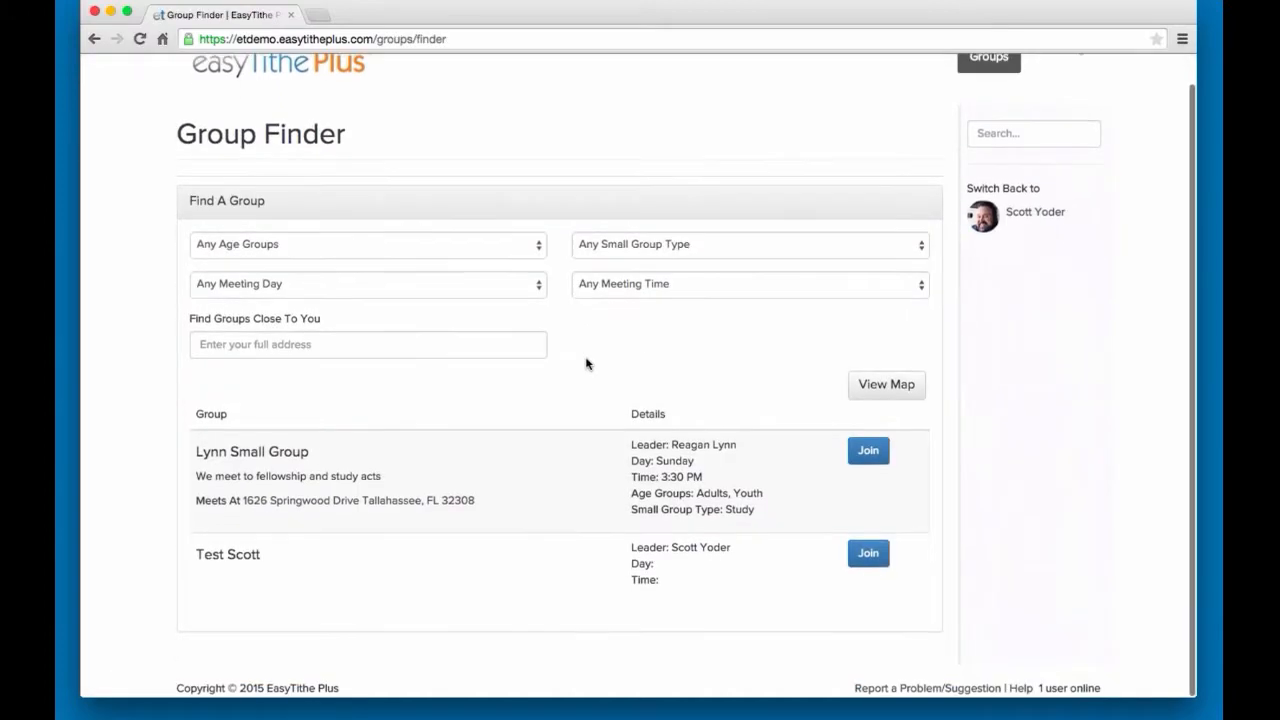
scroll(587, 363, "up", 1)
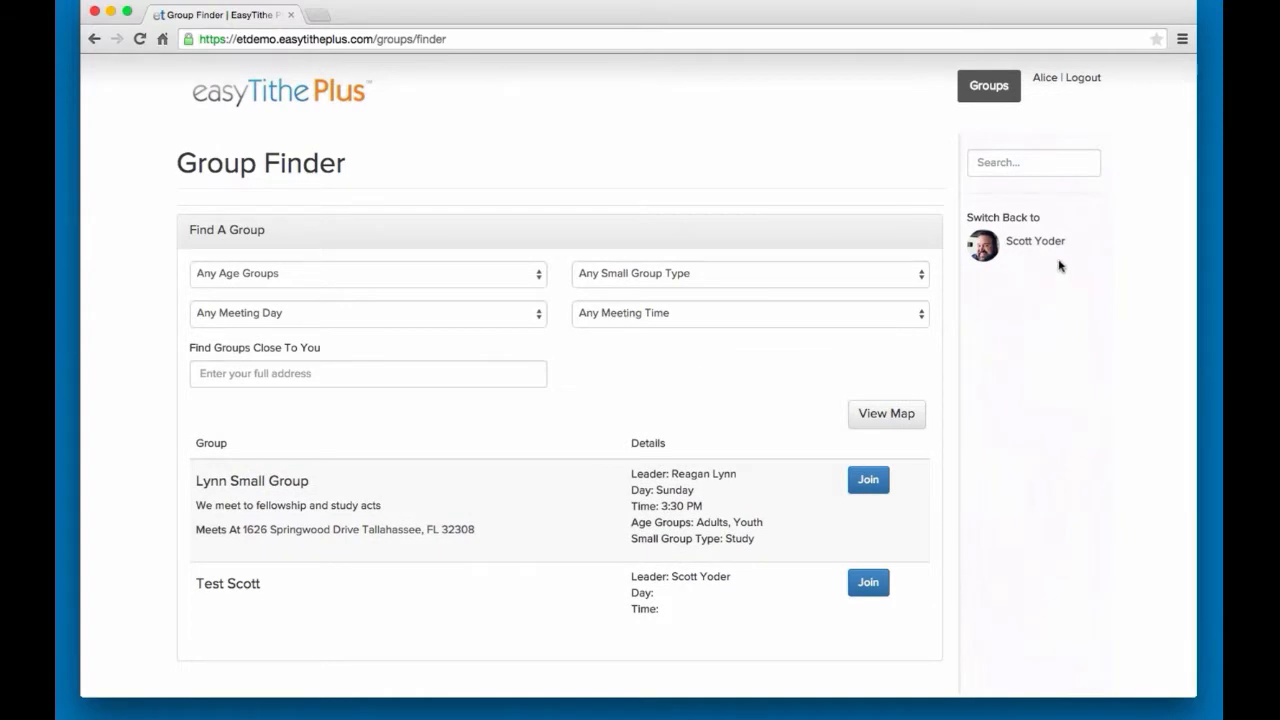
left_click(1033, 243)
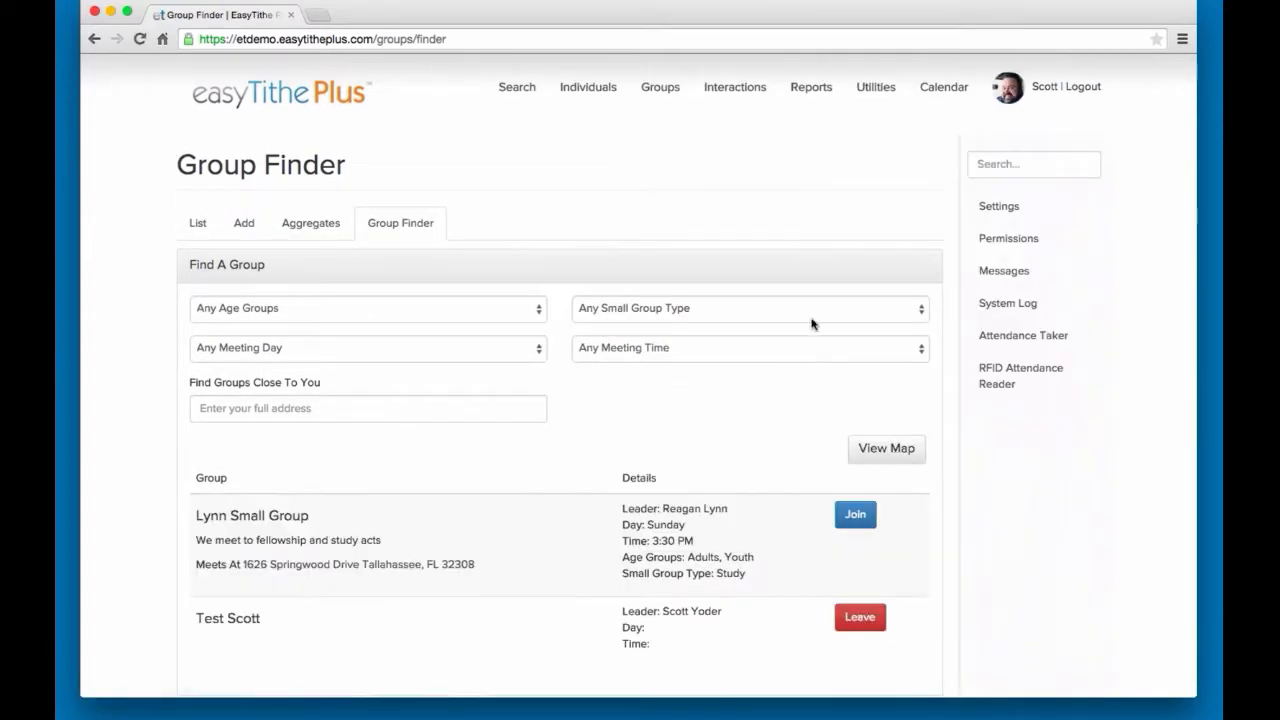
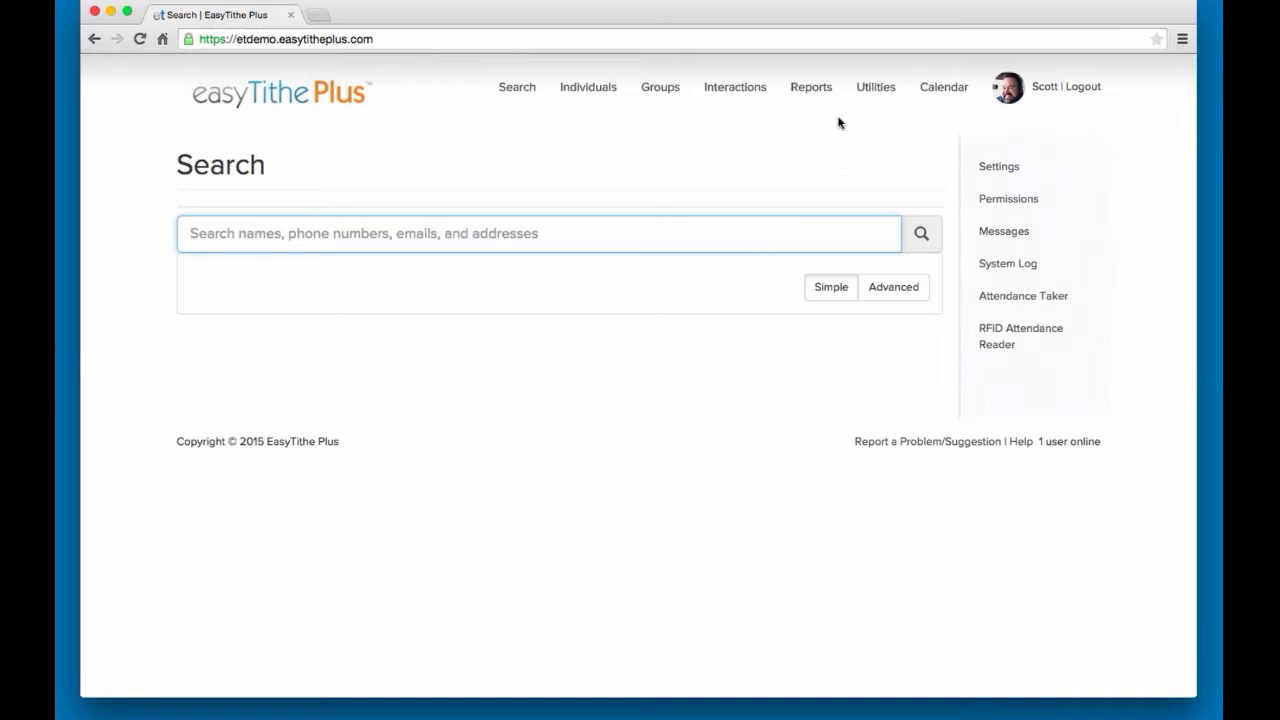
Launch Child Check-in in kiosk mode, choose a check-in station and continue to the family search
left_click(889, 92)
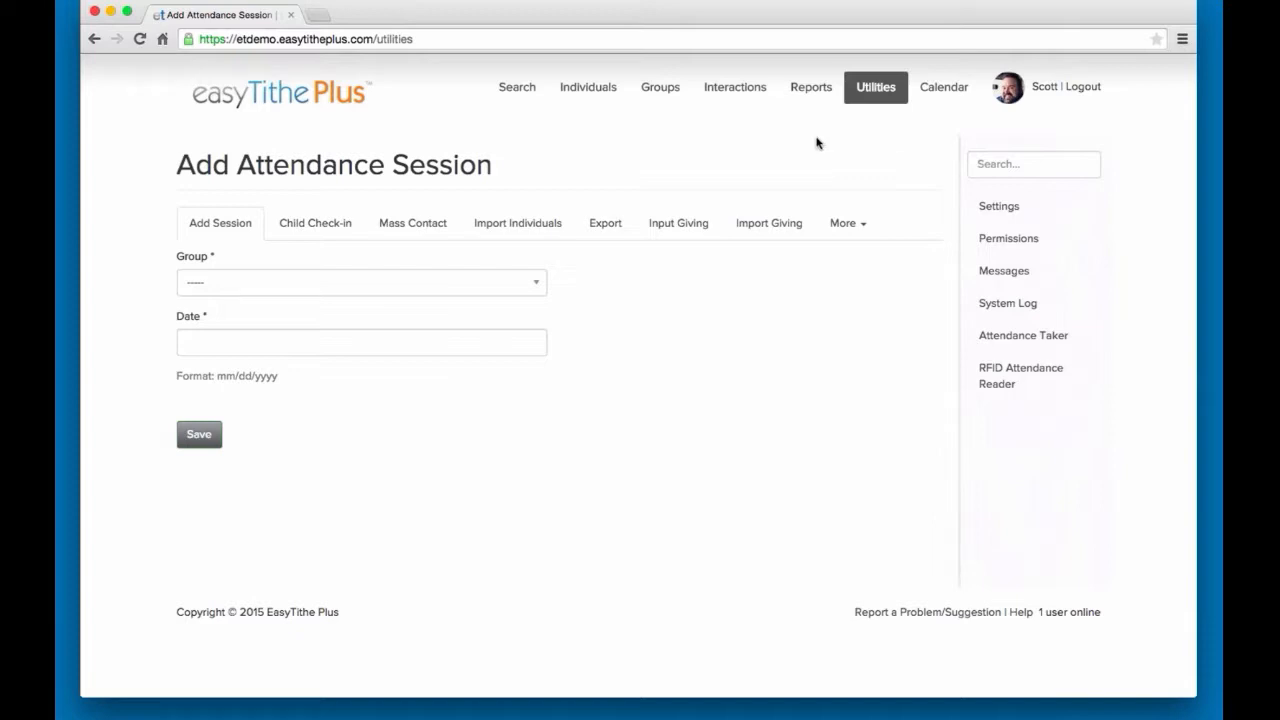
left_click(290, 229)
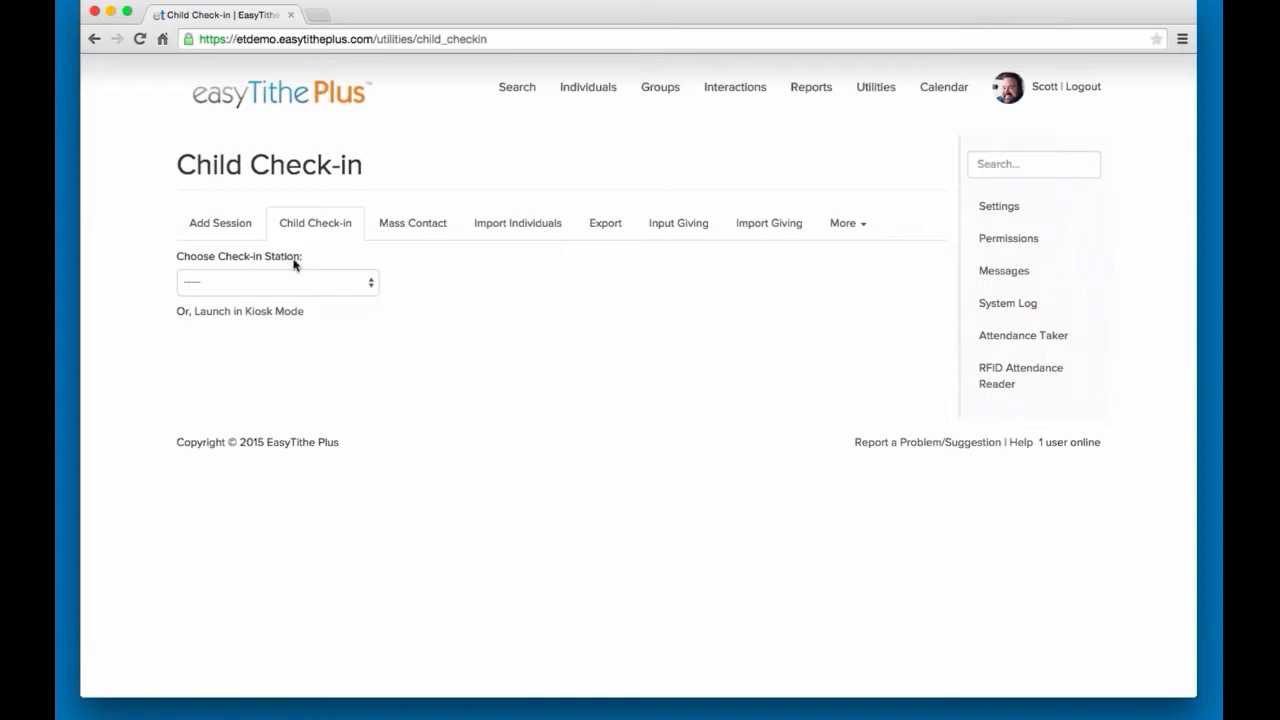
left_click(274, 318)
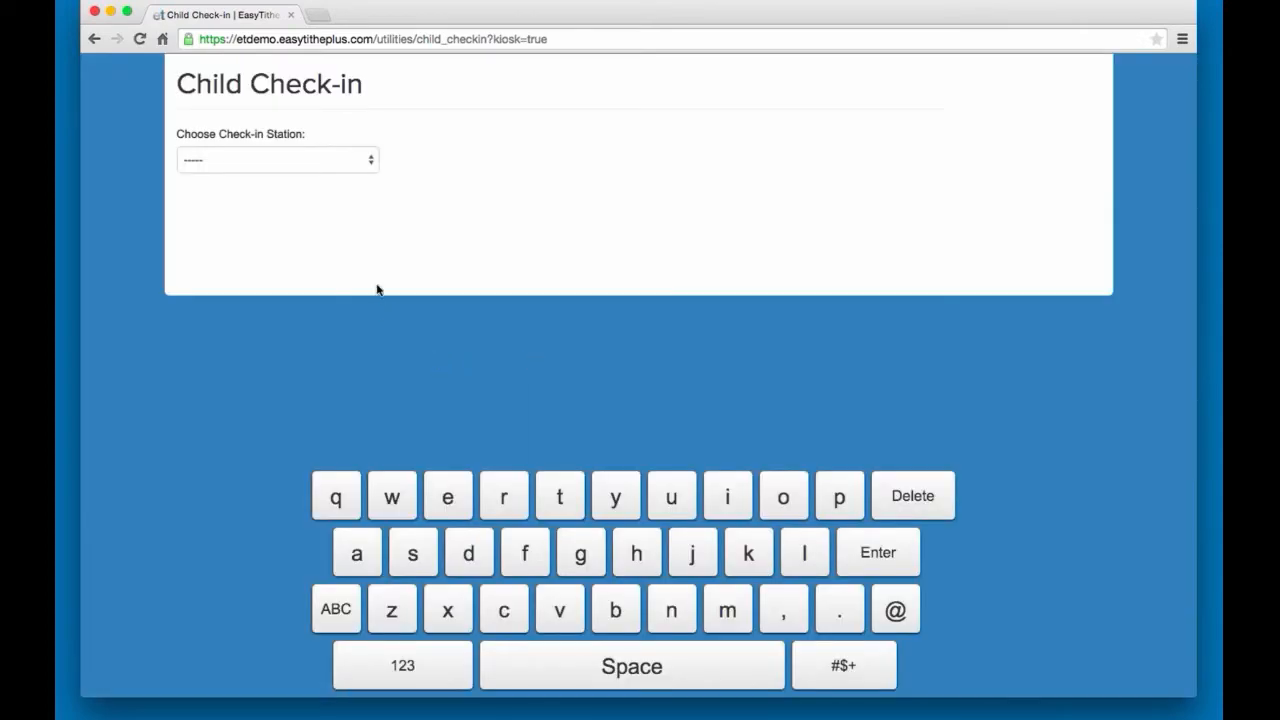
left_click(358, 162)
left_click(357, 174)
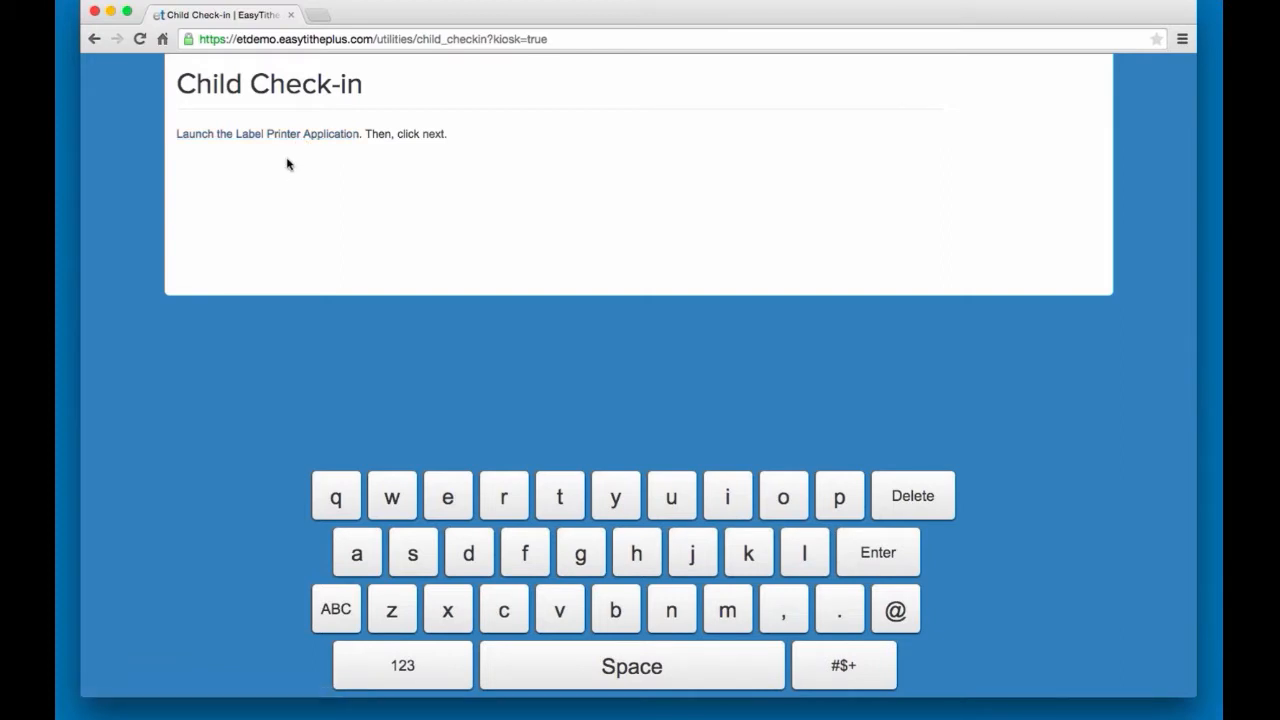
left_click(433, 134)
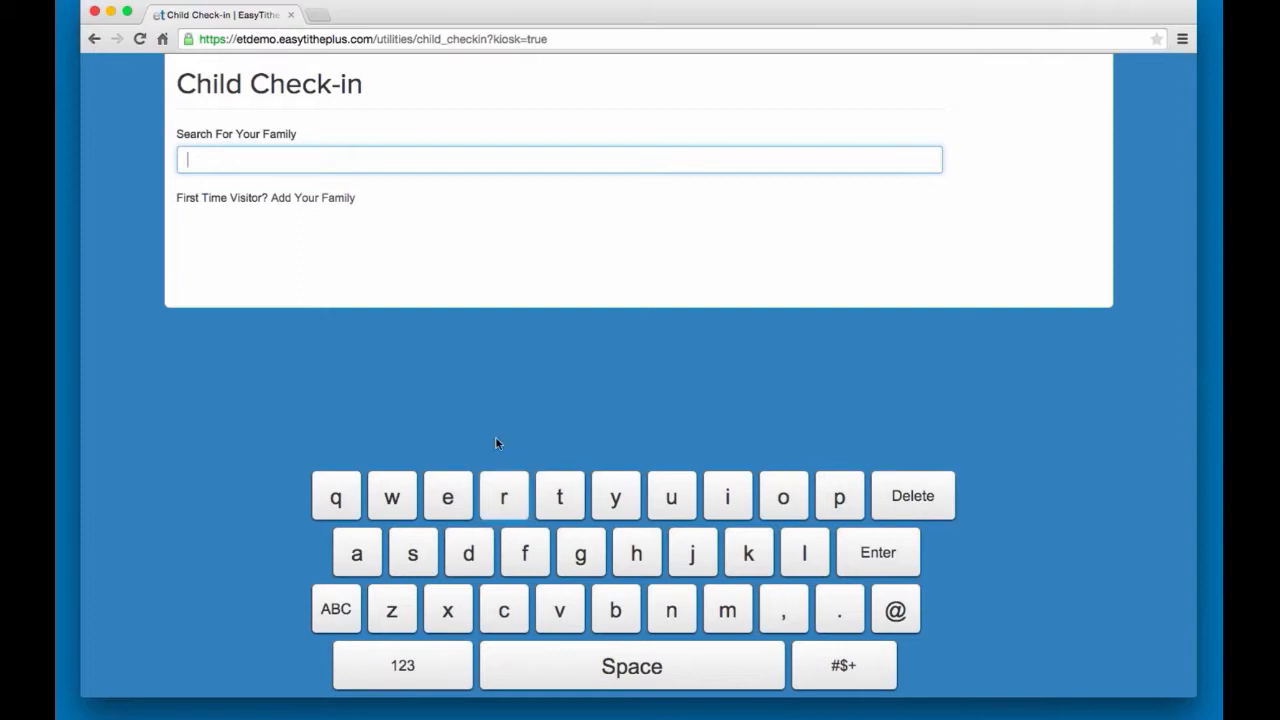
Find the family by surname, select the parent, and assign the child to the 4th-5th Grade Sunday School group for check-in
type("yoder")
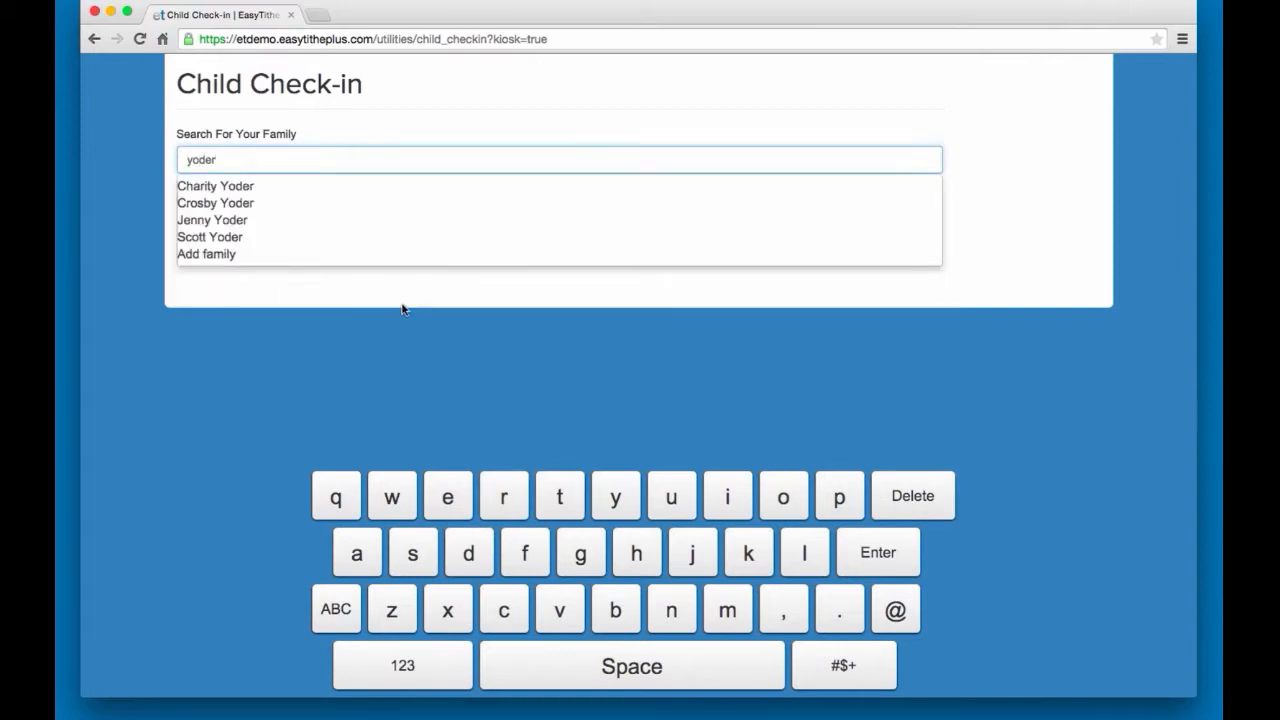
left_click(241, 246)
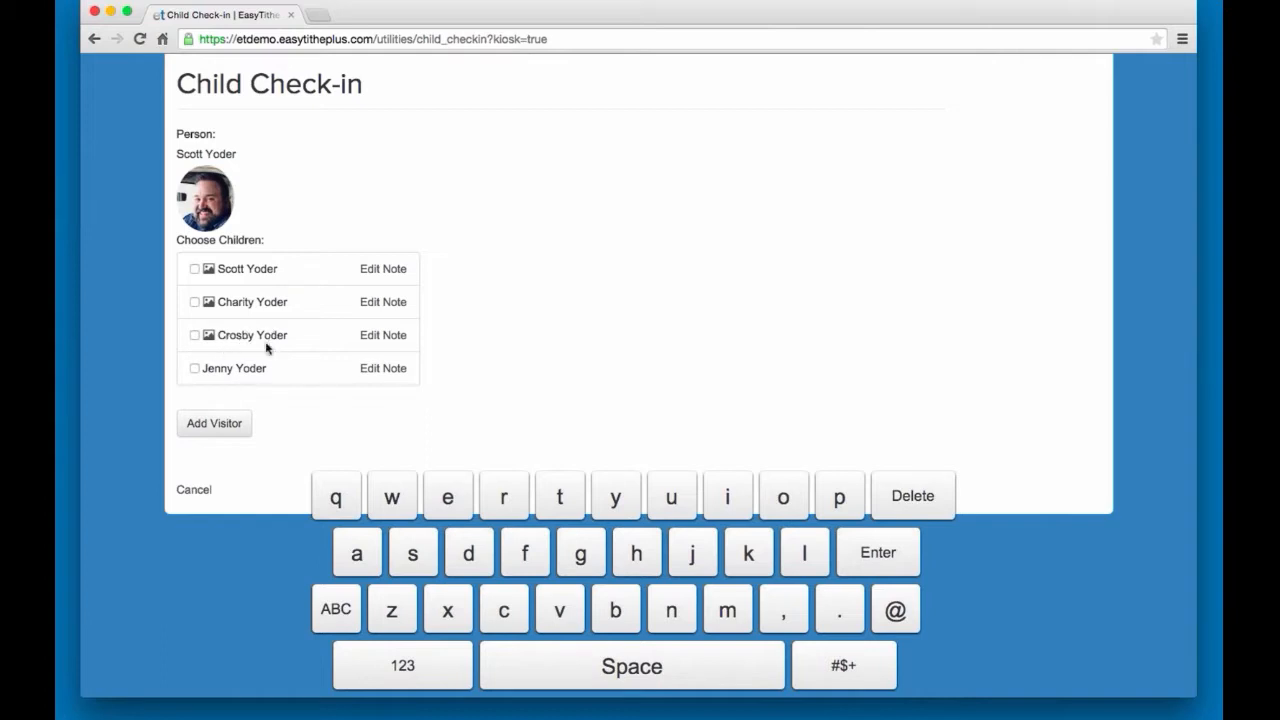
left_click(194, 368)
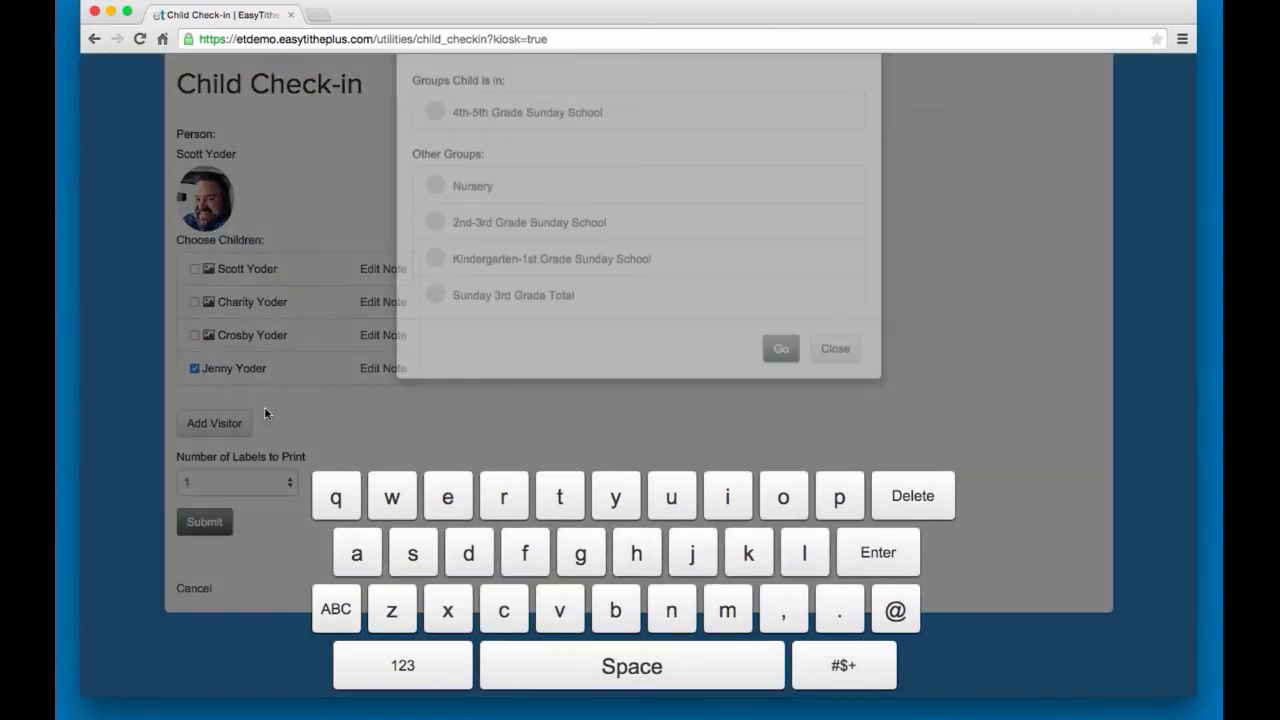
left_click(435, 179)
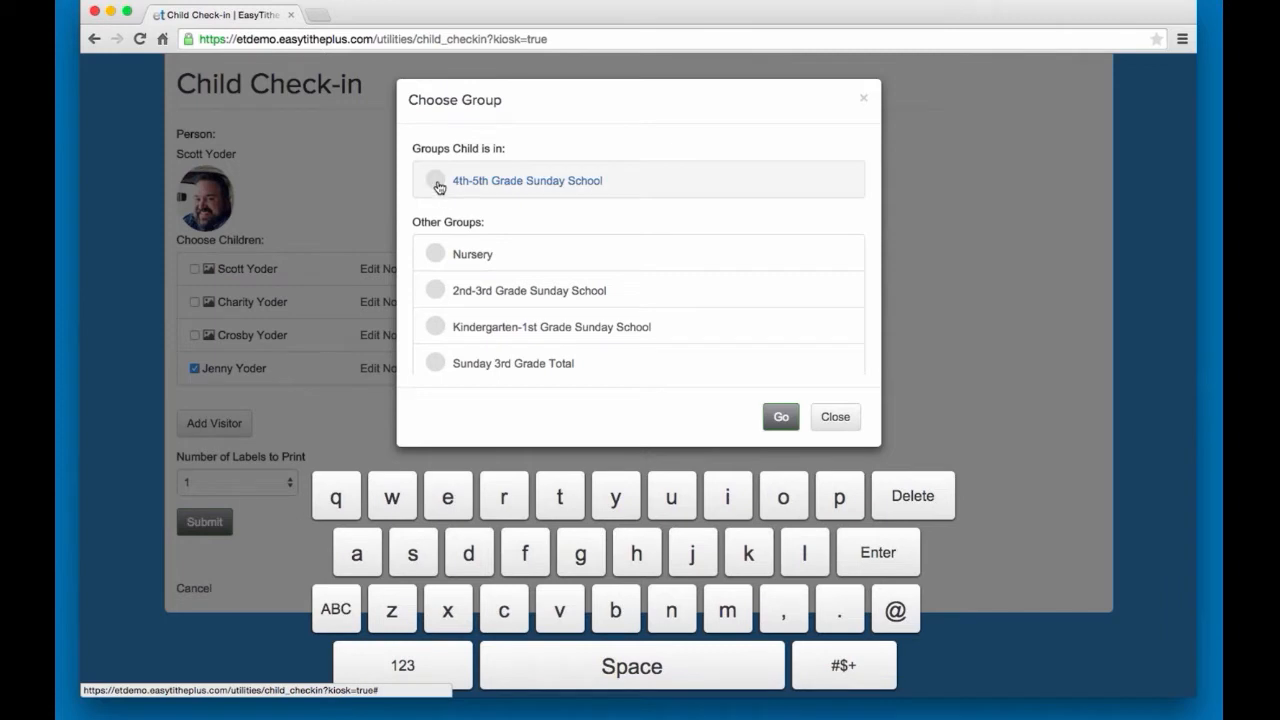
left_click(781, 417)
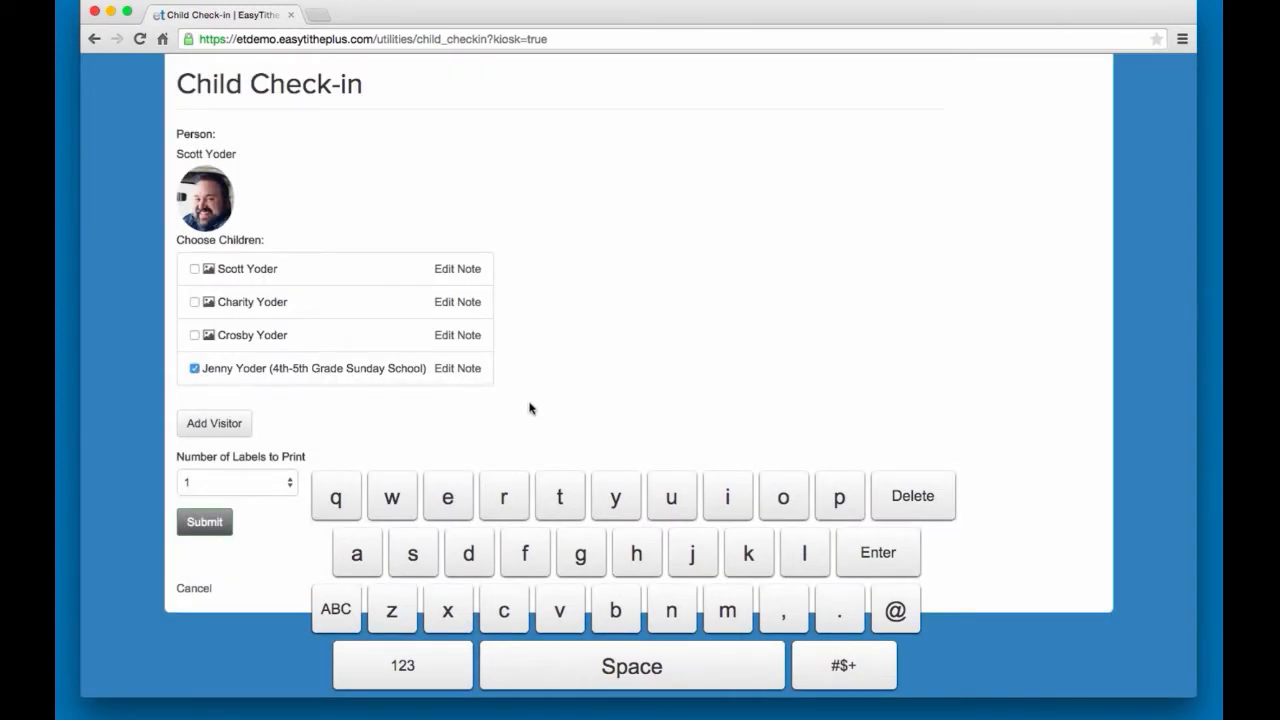
View the child's note editor without adding a note, set the number of labels to print to 2, and submit the check-in
left_click(465, 370)
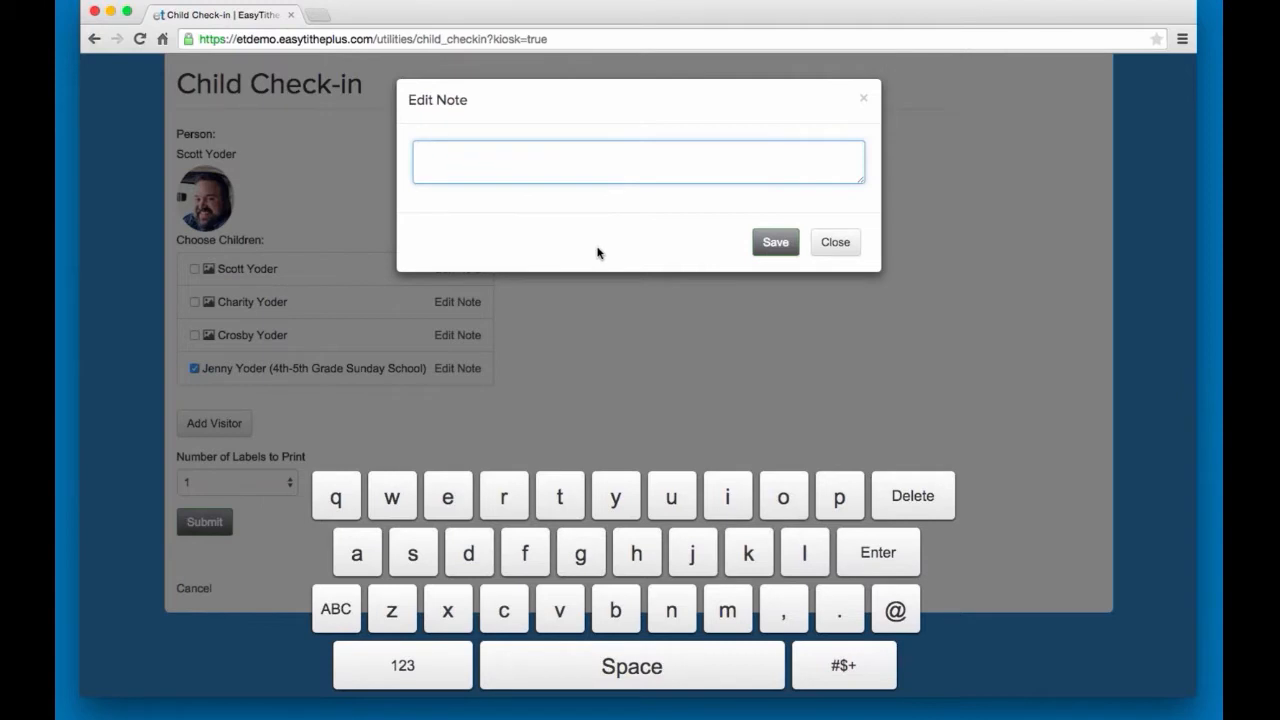
left_click(823, 243)
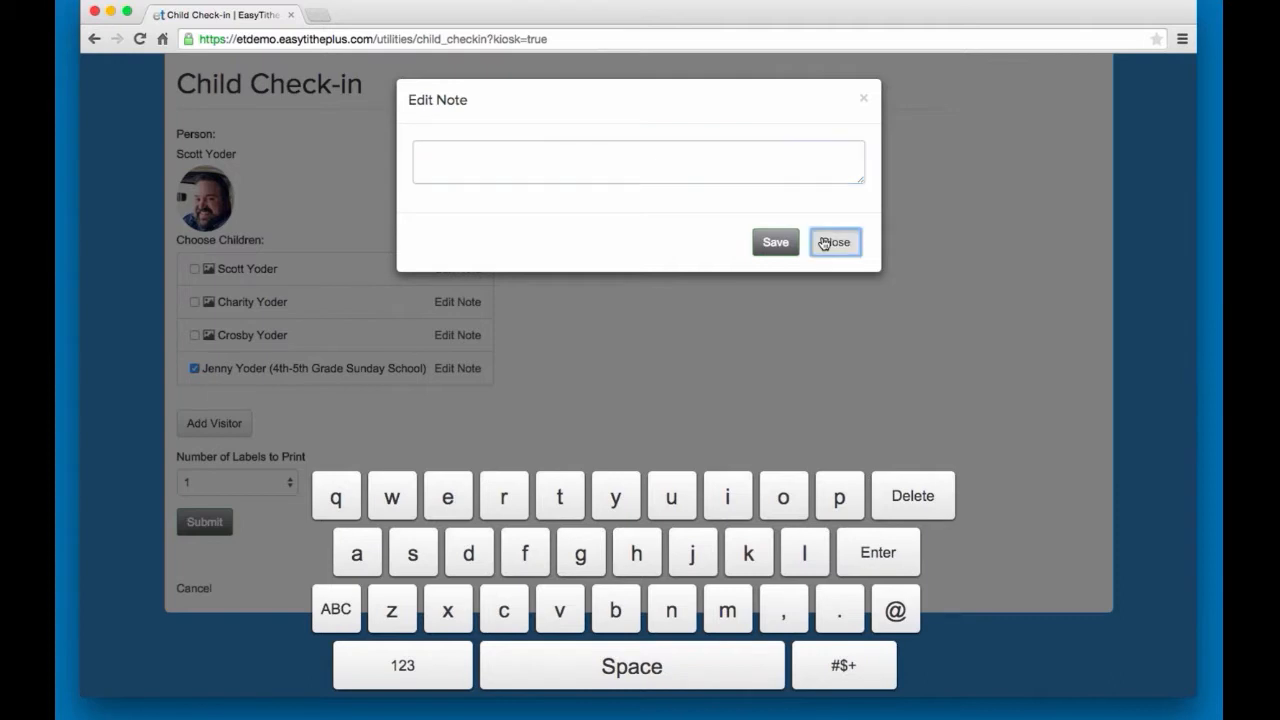
left_click(290, 485)
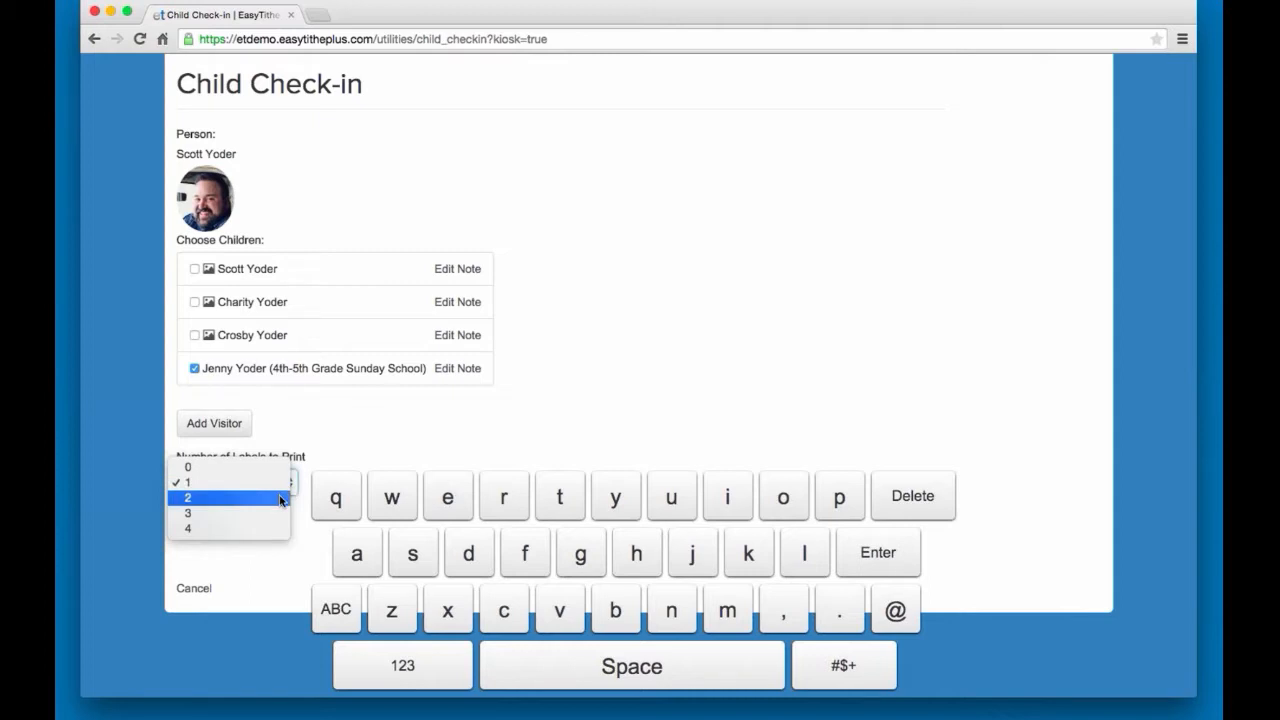
left_click(281, 498)
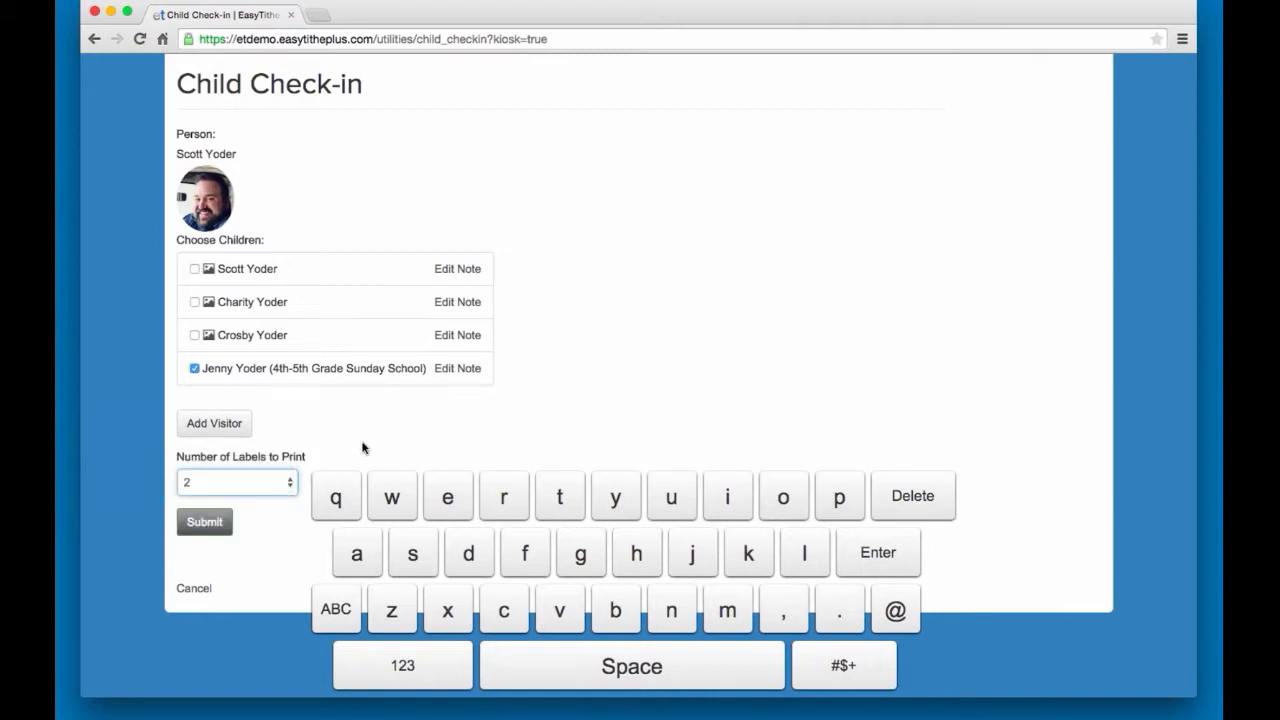
left_click(220, 520)
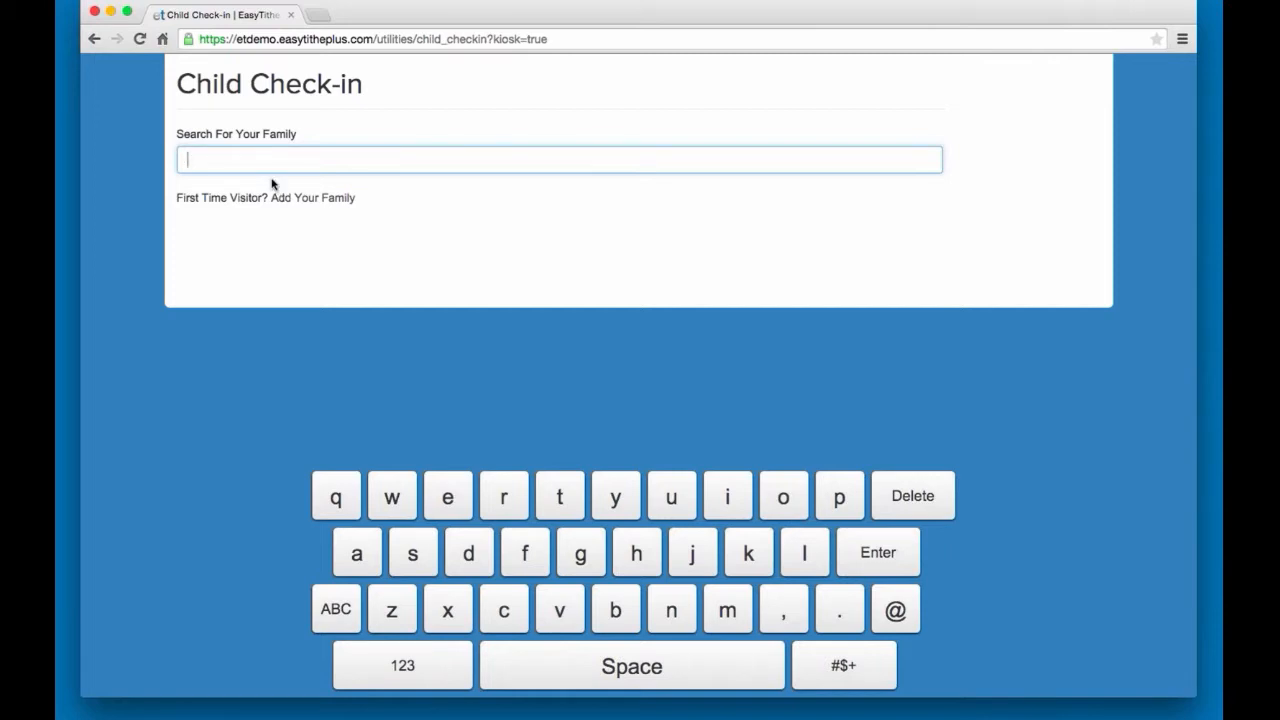
Leave kiosk mode and examine the Mass Contact email form, including recipient groups, sender, subject, message body, attachments and sending options
left_click(94, 39)
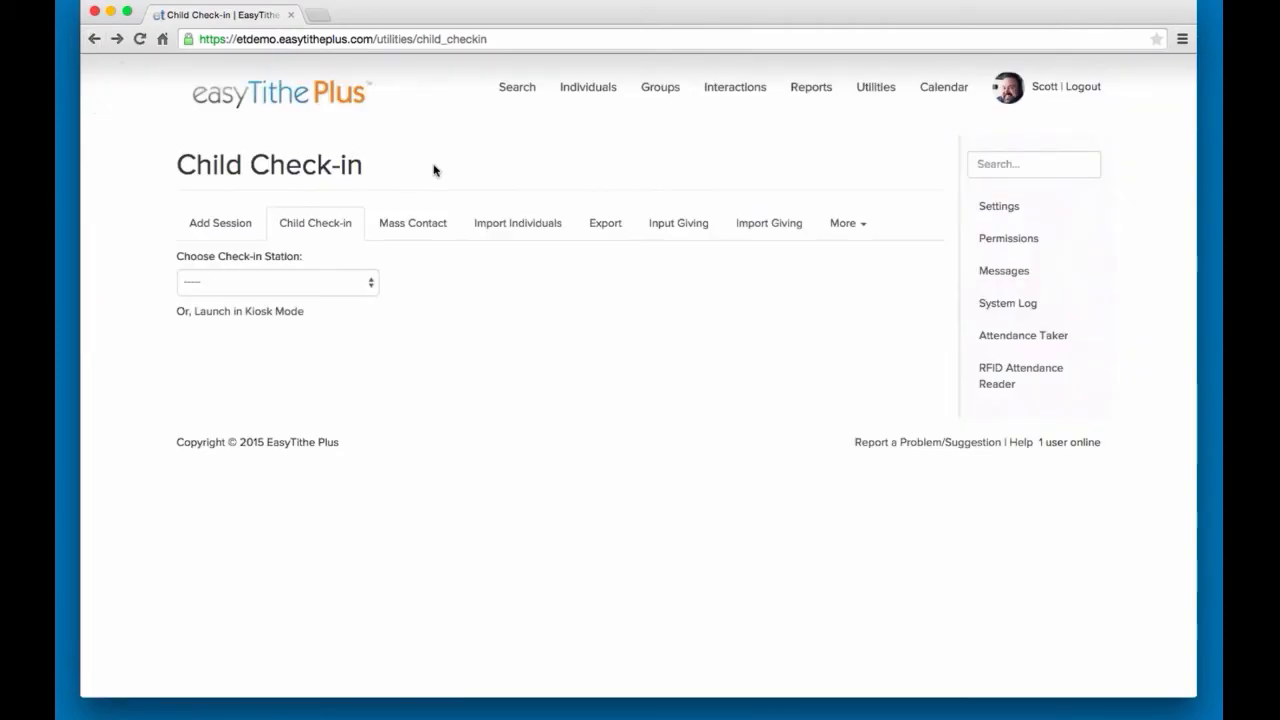
left_click(412, 224)
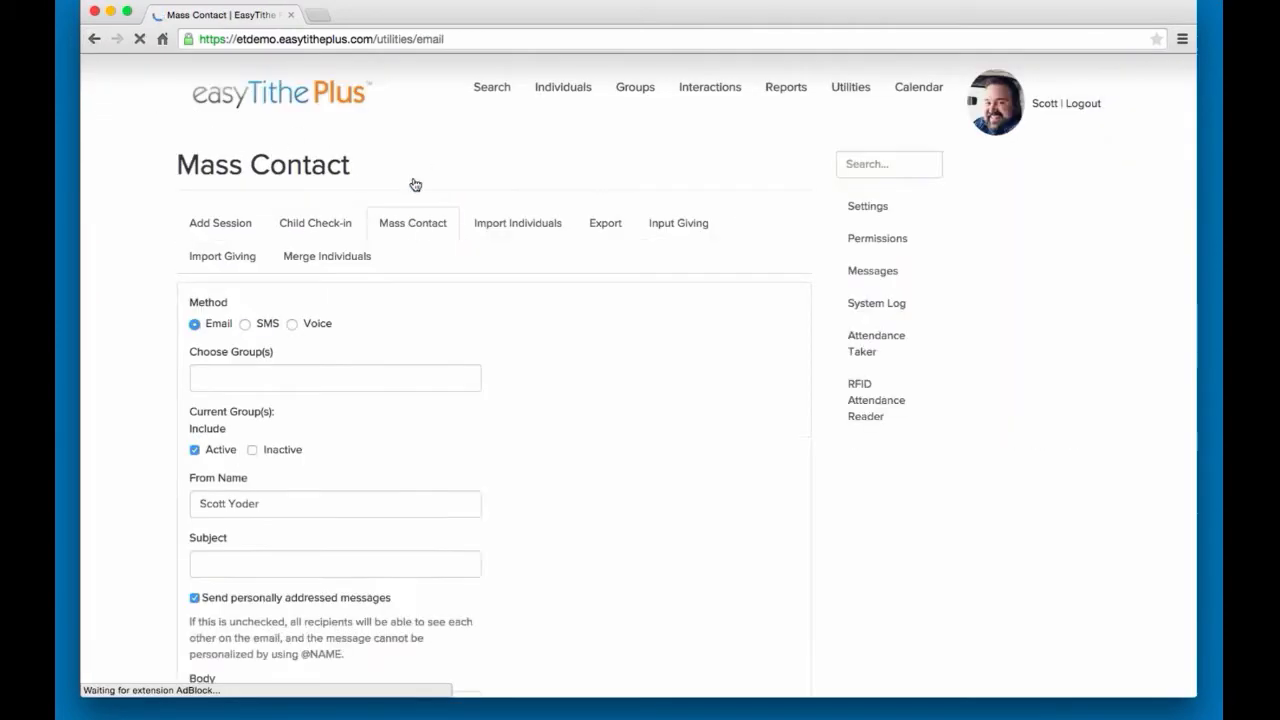
scroll(418, 155, "down", 1)
scroll(418, 155, "down", 1)
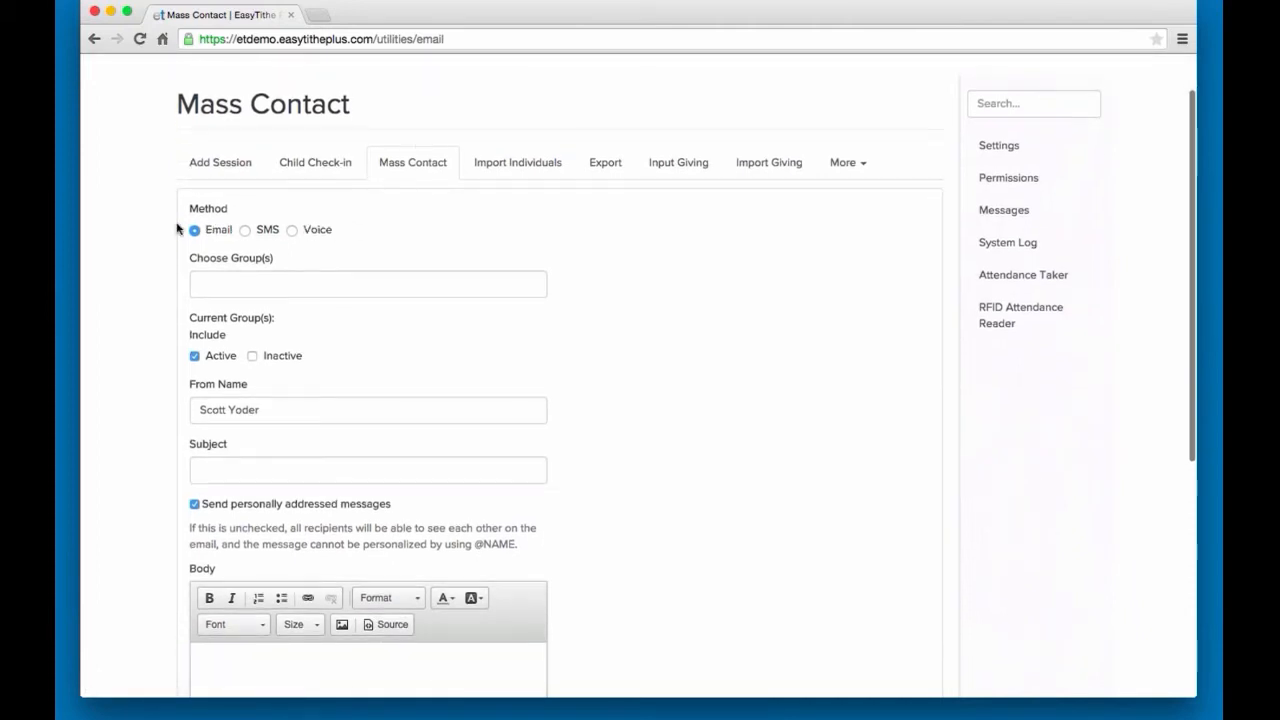
scroll(166, 226, "down", 1)
scroll(168, 228, "down", 2)
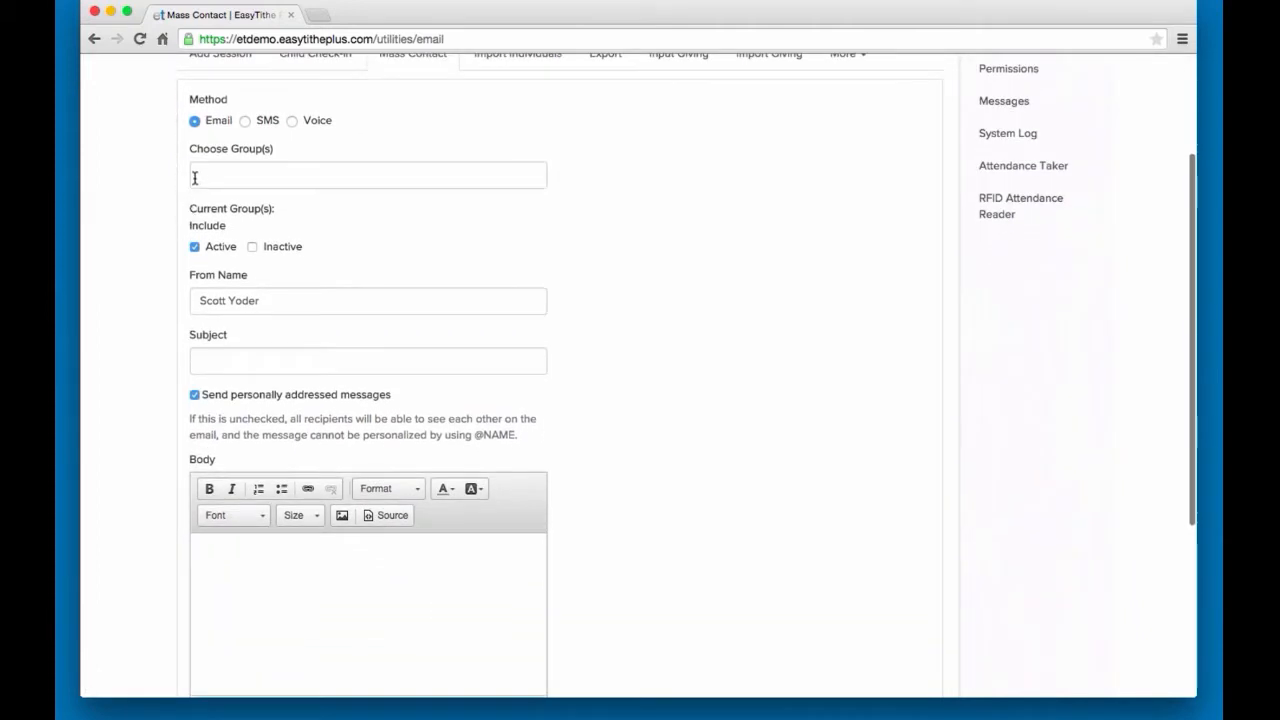
scroll(196, 180, "down", 3)
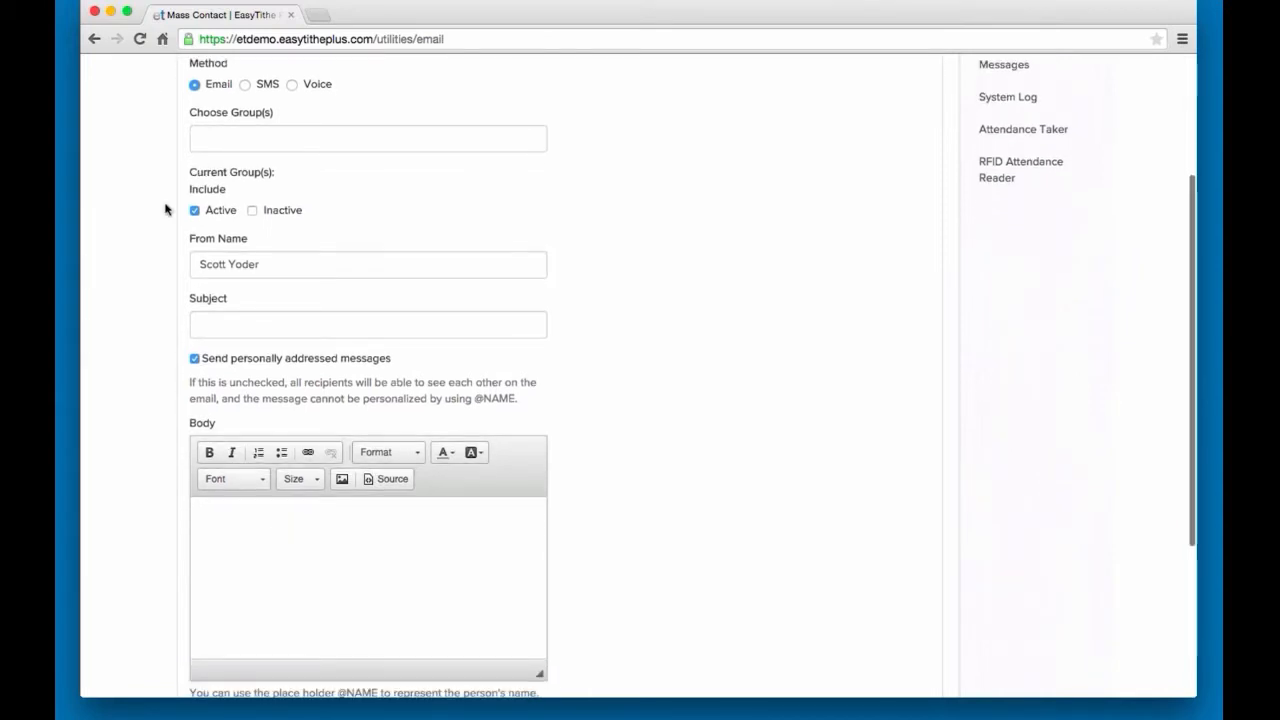
scroll(162, 246, "down", 3)
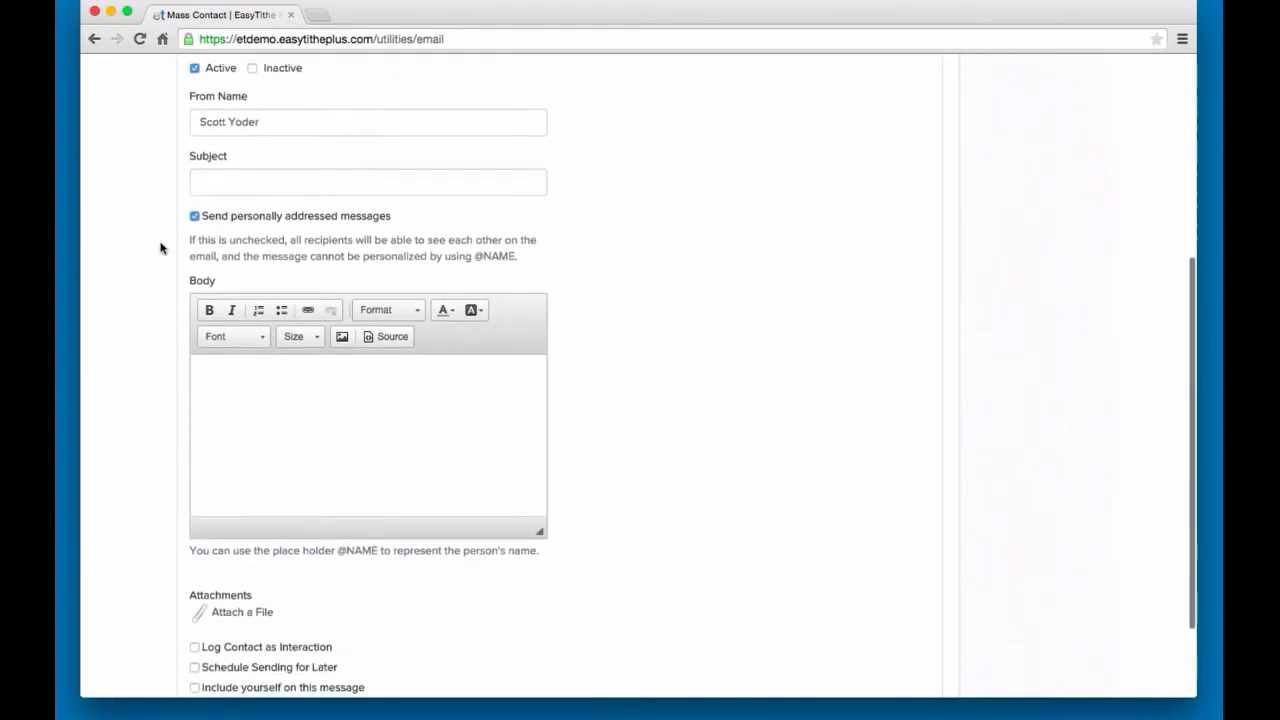
scroll(170, 420, "down", 1)
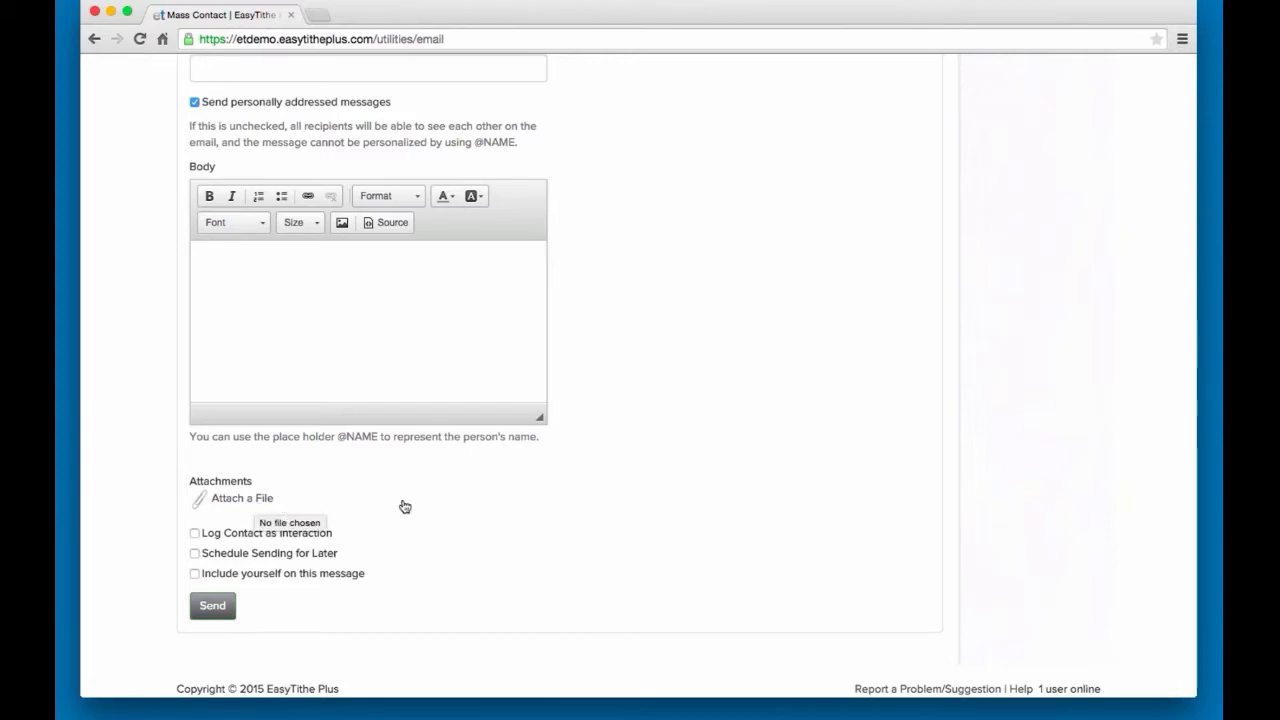
scroll(405, 507, "up", 2)
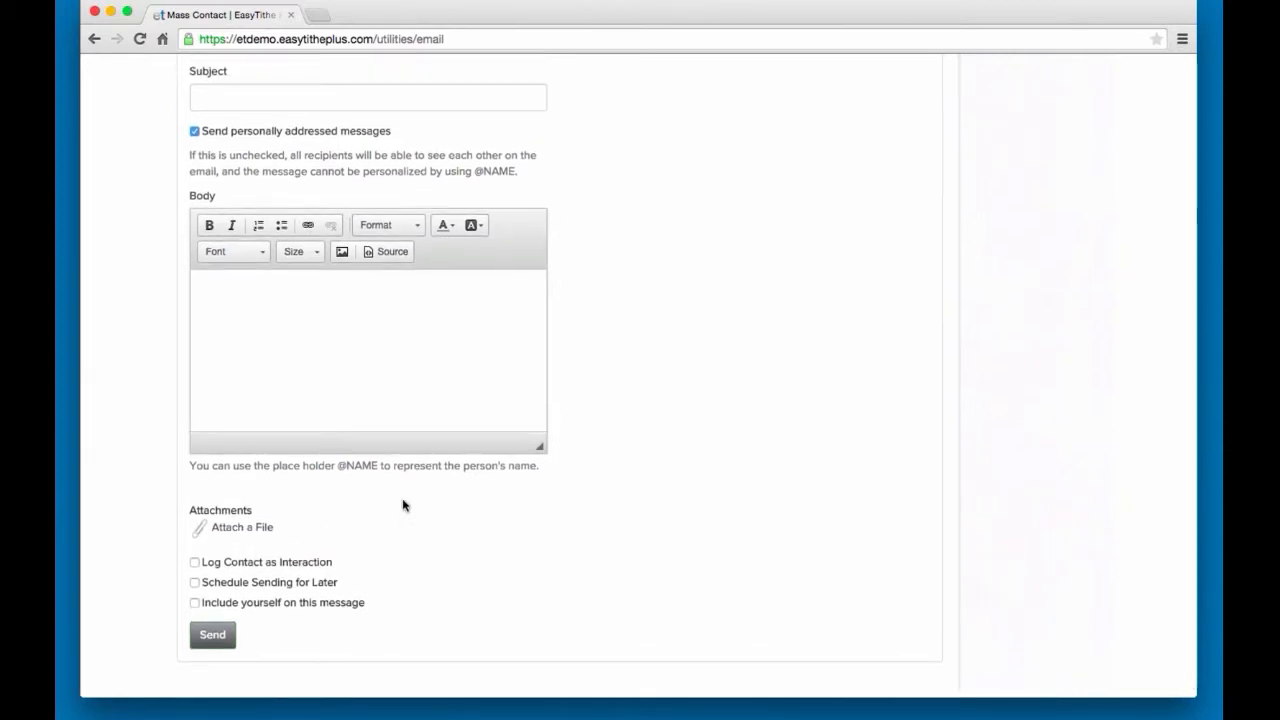
scroll(404, 506, "up", 1)
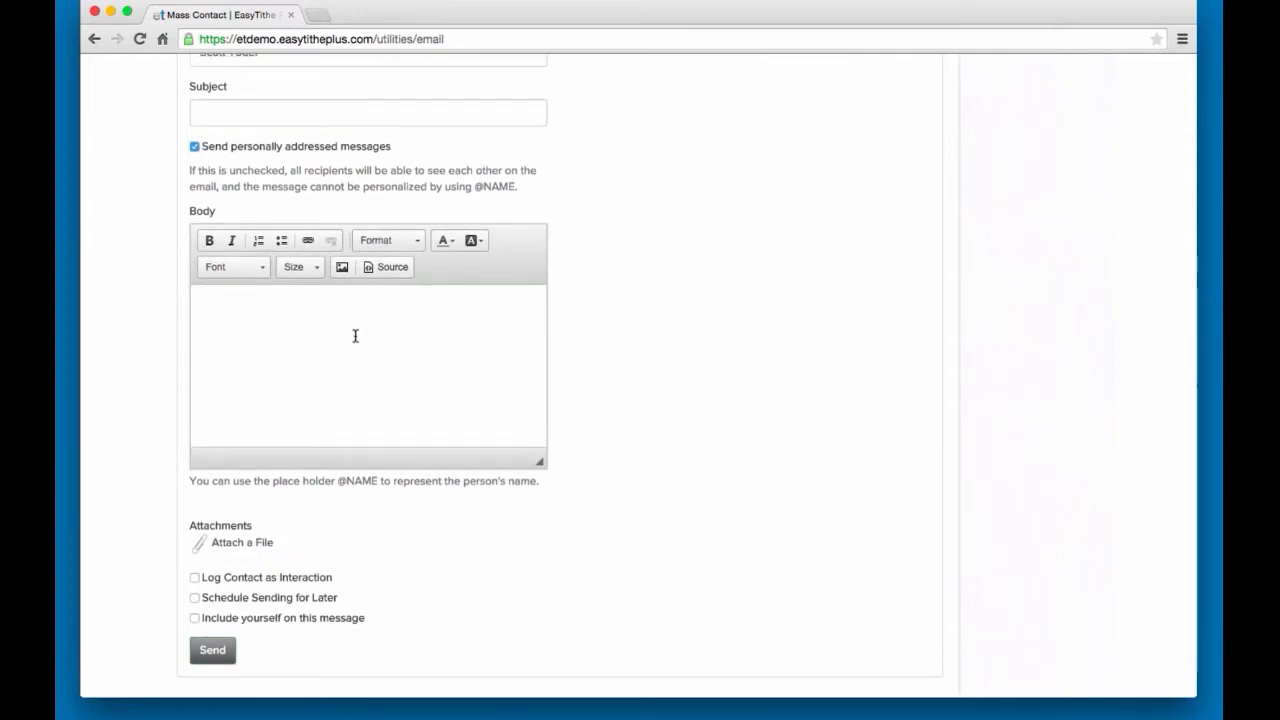
scroll(255, 332, "up", 1)
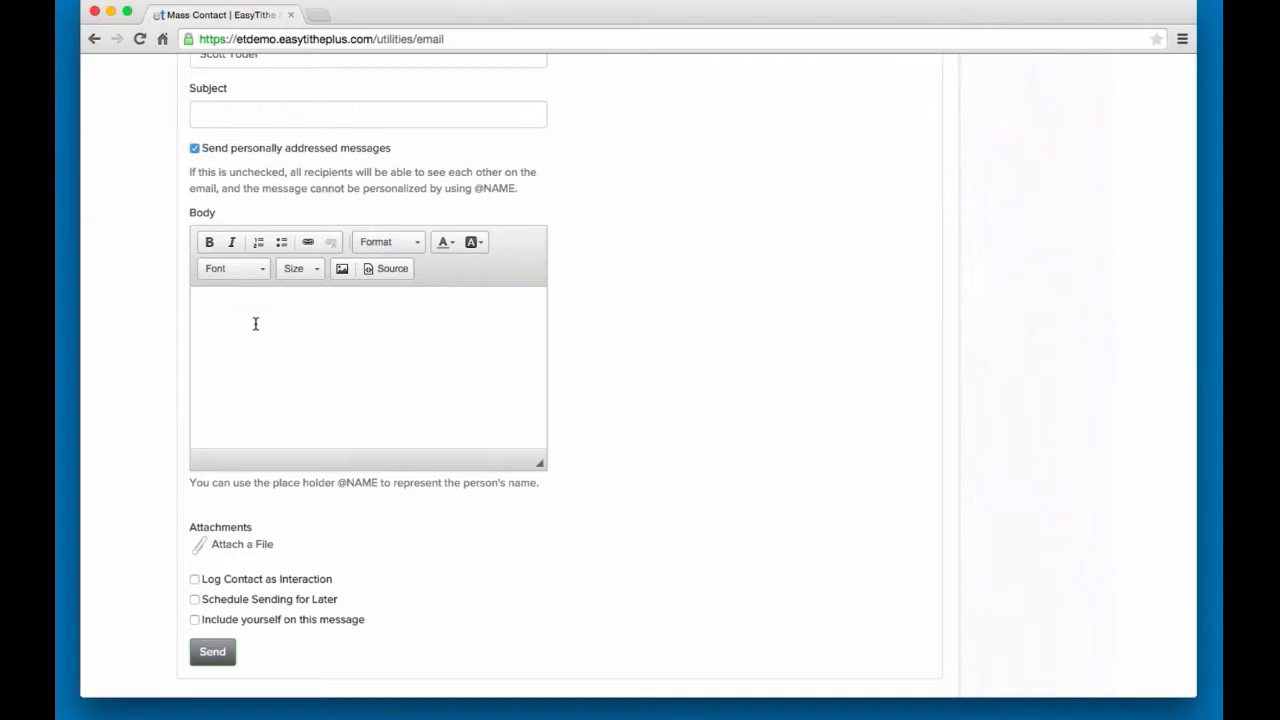
scroll(290, 345, "up", 6)
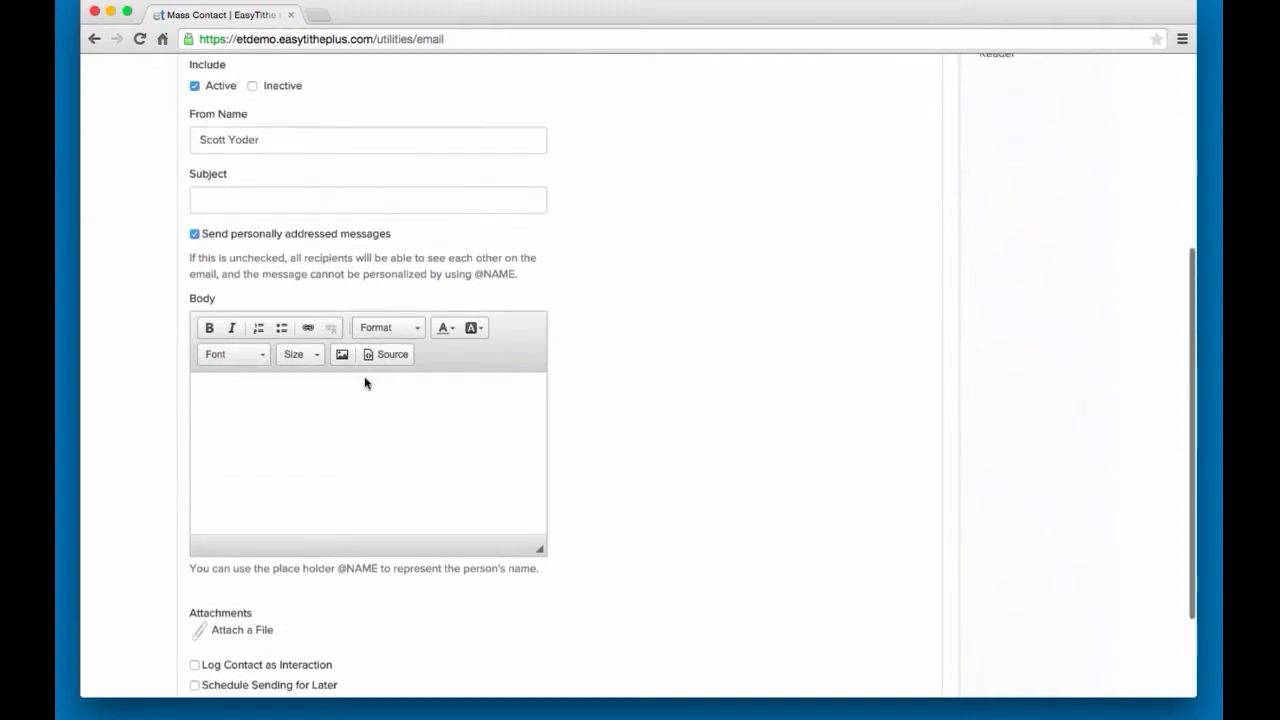
Switch the Mass Contact method to SMS and to Voice, reviewing each form's options, including the voice recorder and .wav upload
left_click(245, 179)
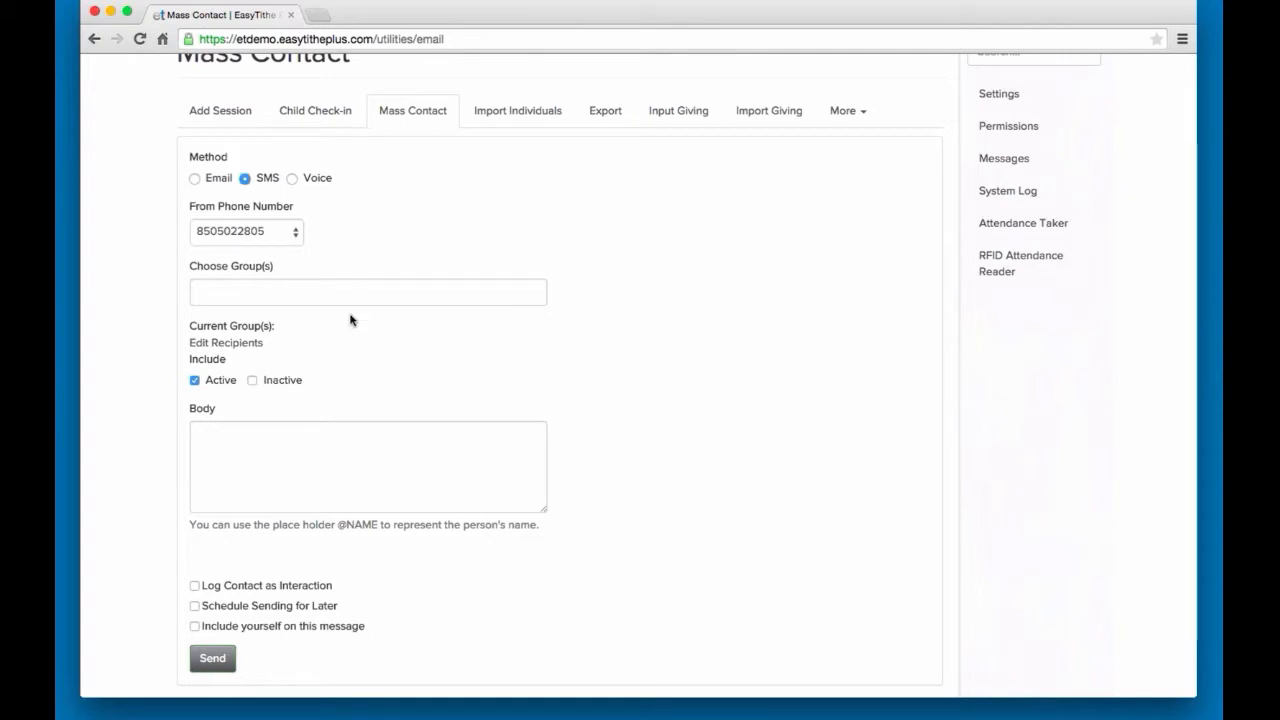
scroll(351, 320, "down", 1)
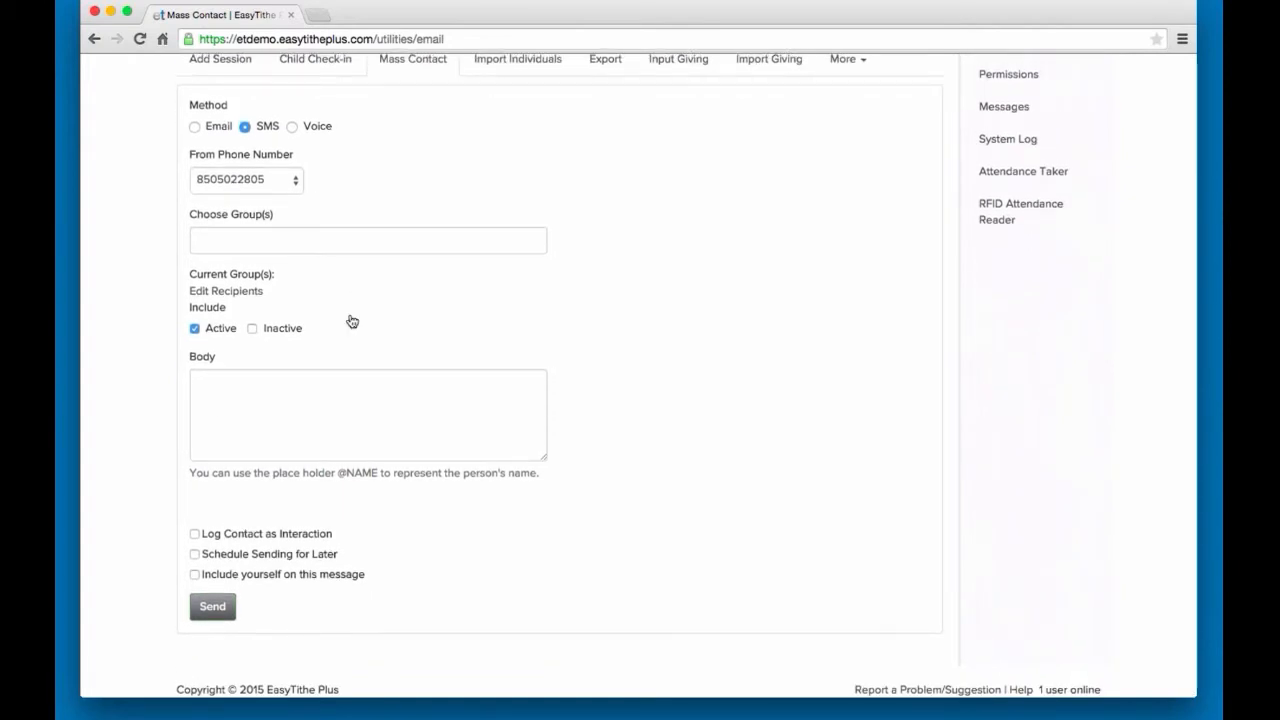
scroll(340, 300, "up", 1)
left_click(292, 163)
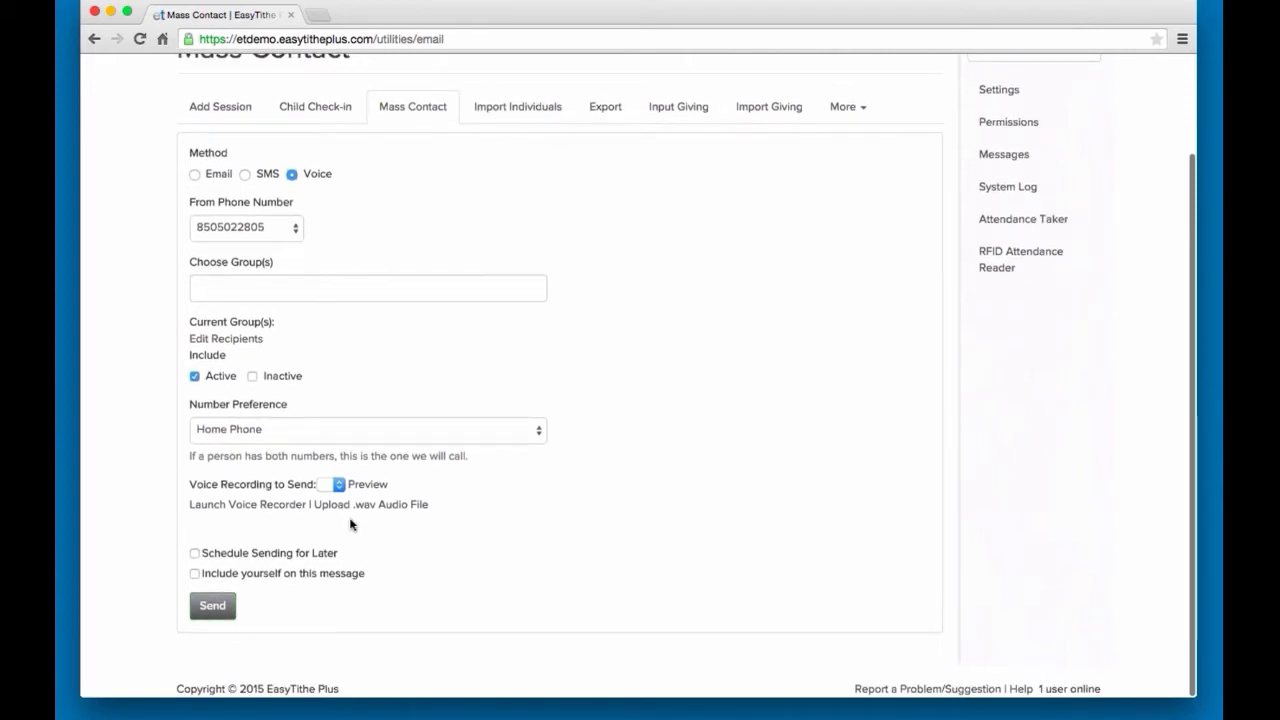
left_click(300, 506)
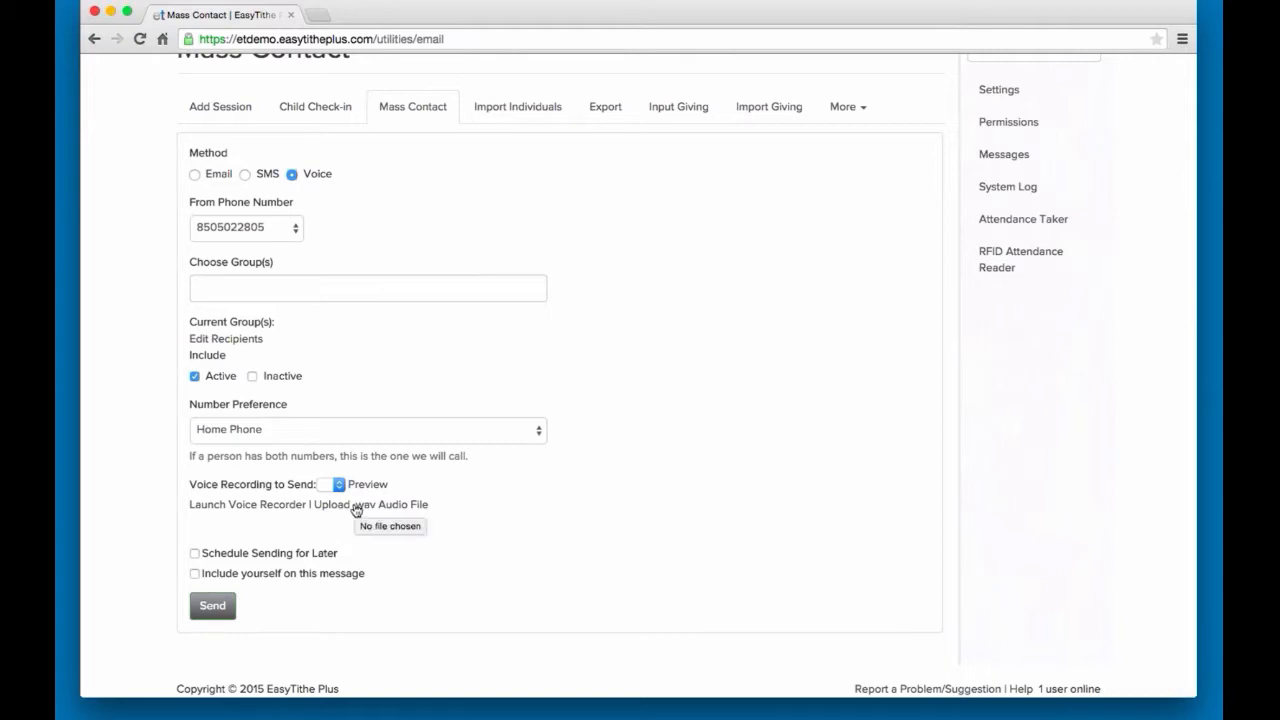
scroll(465, 528, "up", 3)
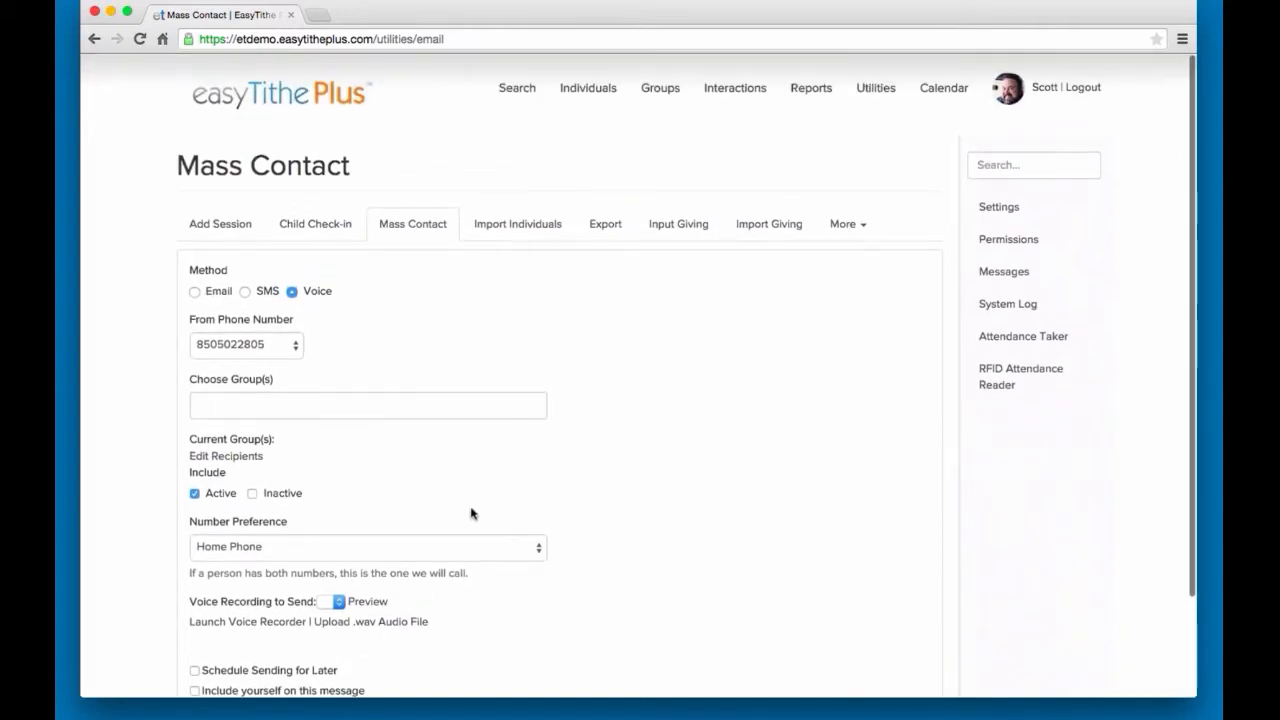
Open the Import Individuals form and examine its group selection, CSV file and column header fields
left_click(517, 223)
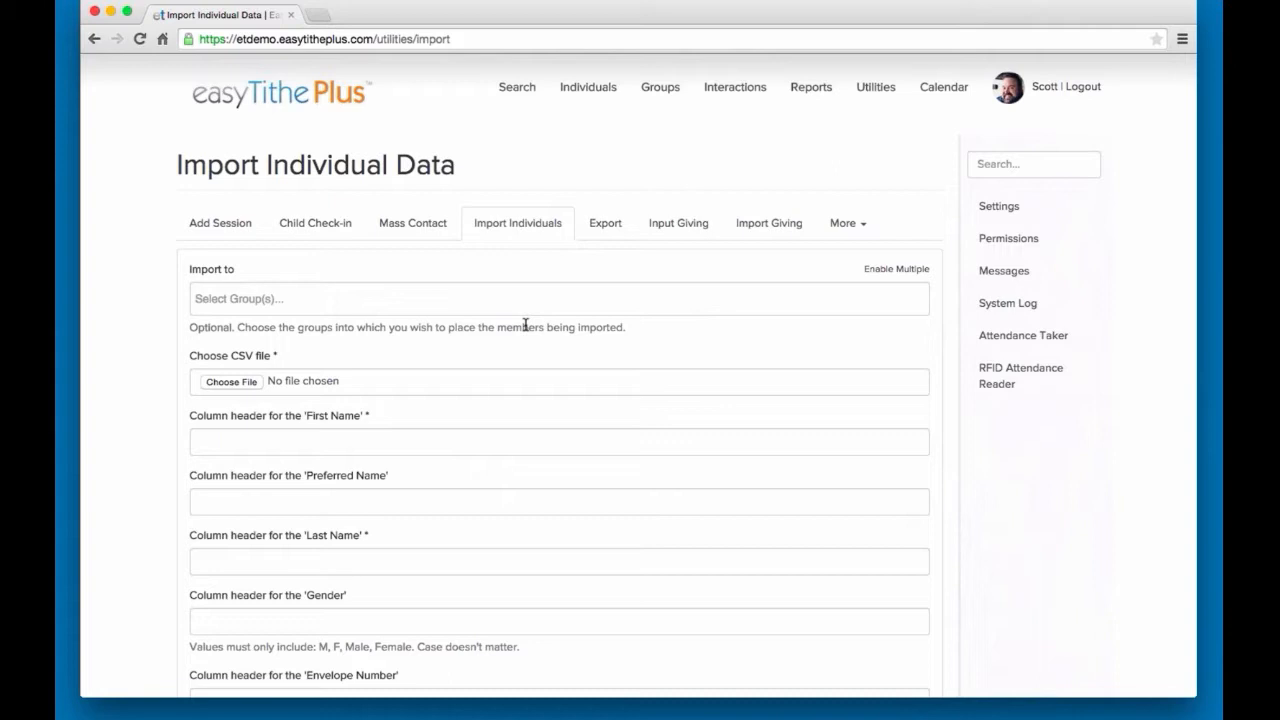
scroll(525, 326, "down", 2)
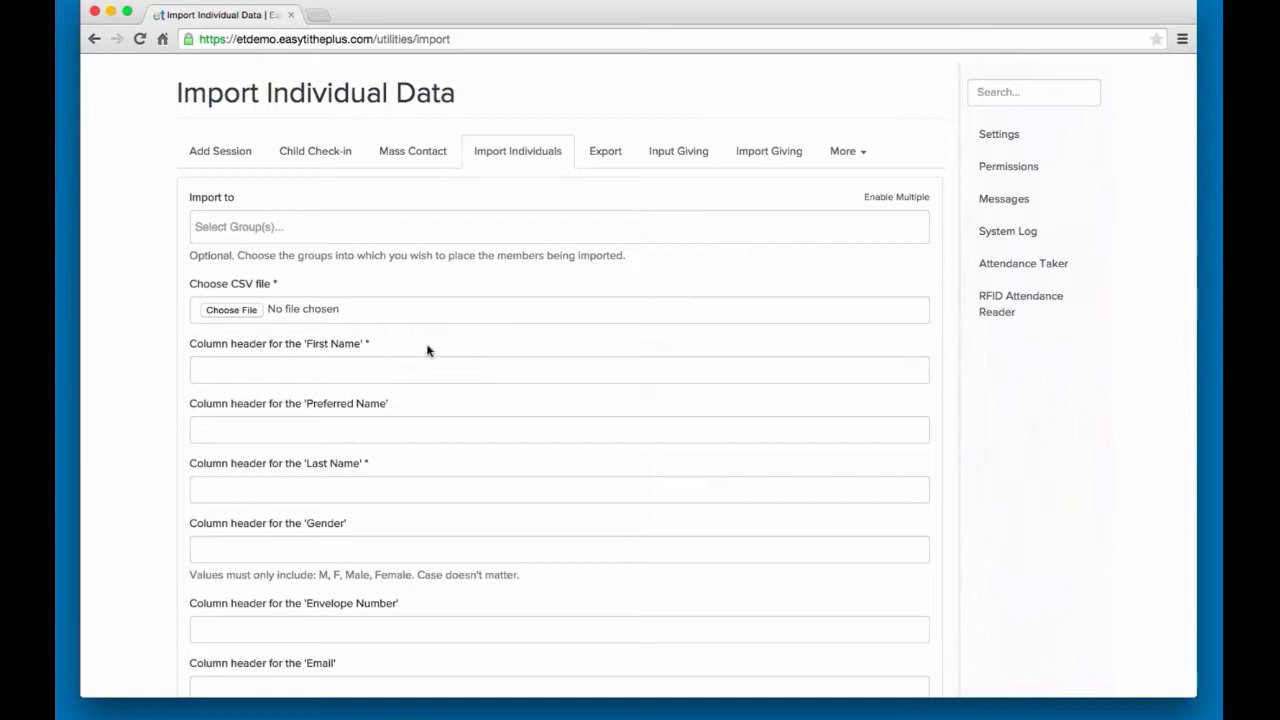
scroll(426, 345, "down", 1)
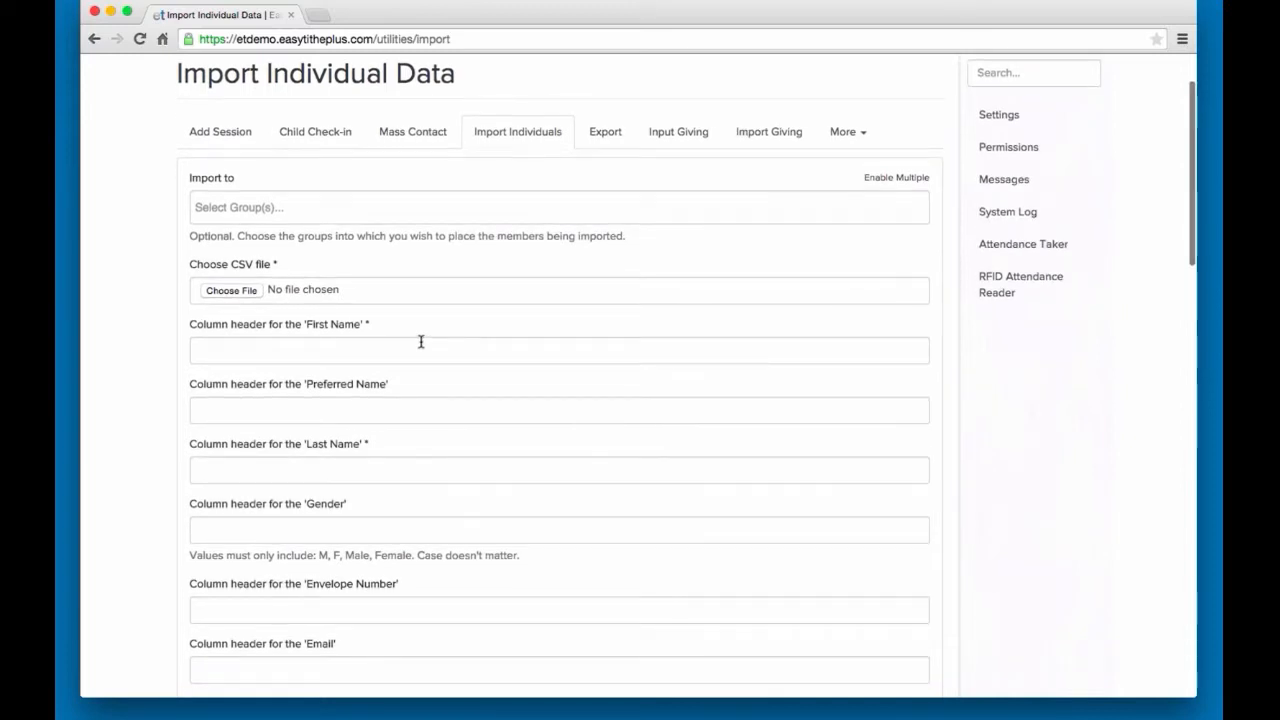
scroll(421, 344, "down", 2)
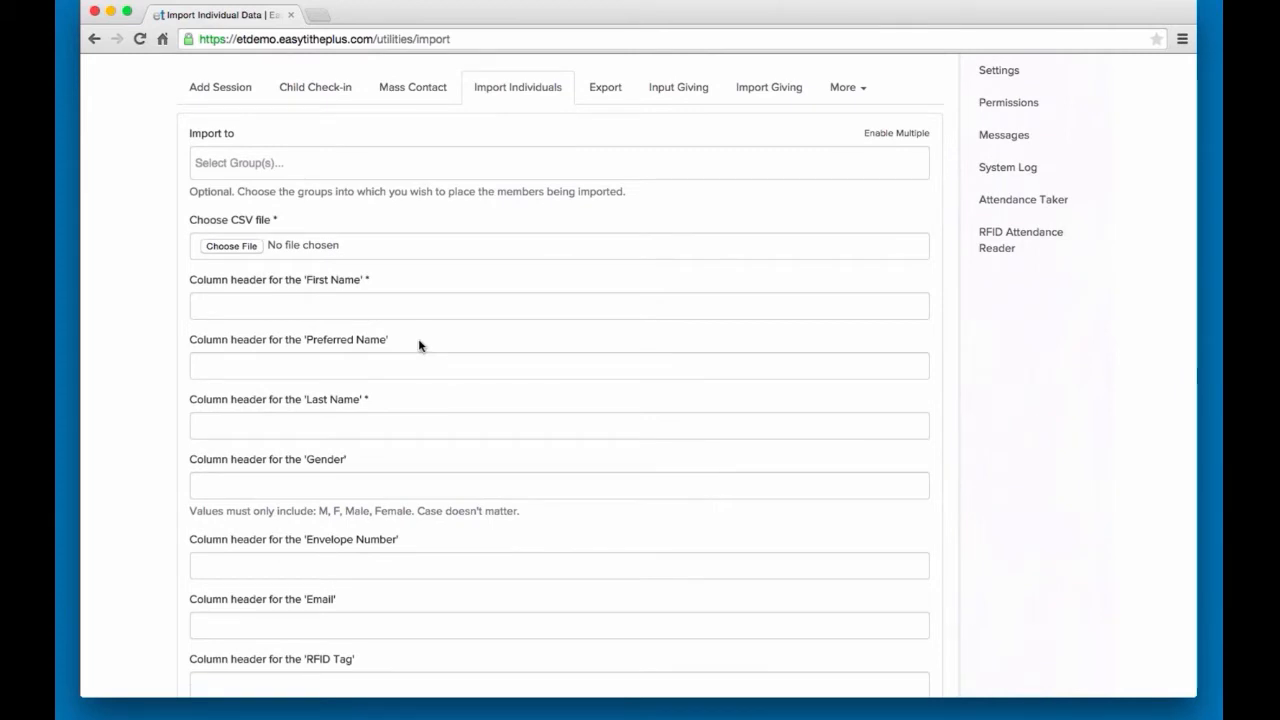
scroll(408, 340, "down", 1)
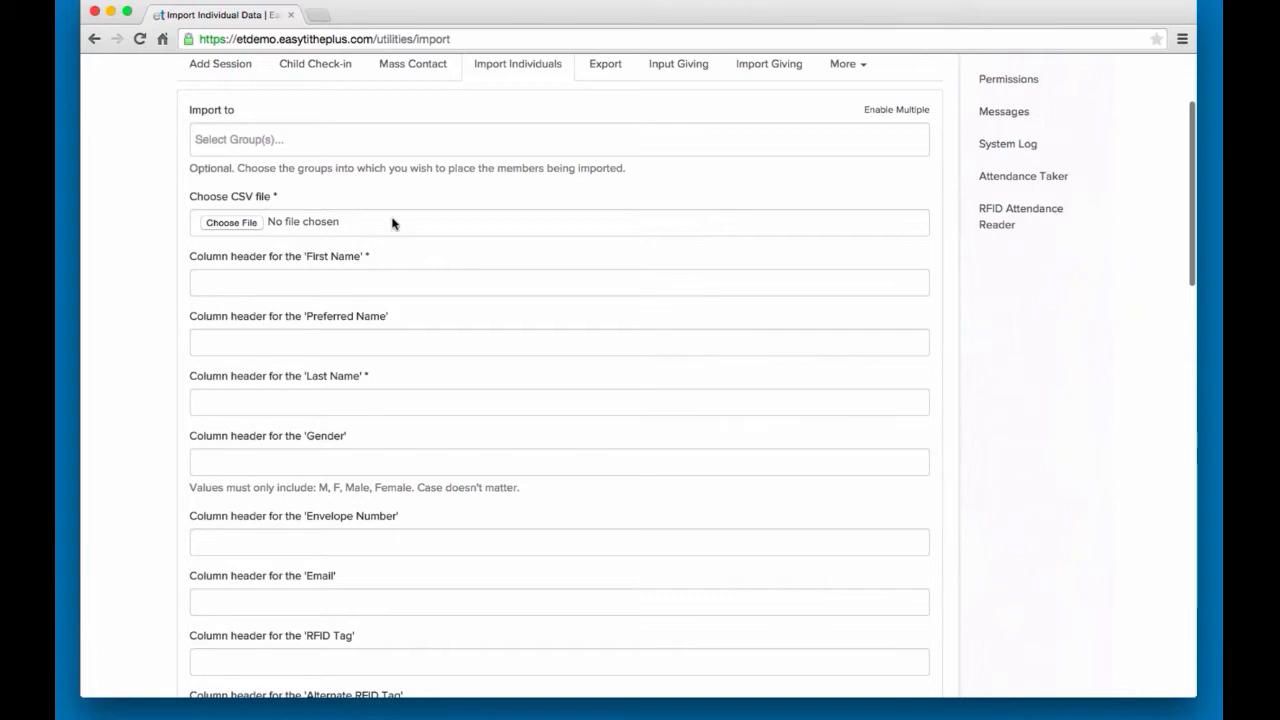
scroll(394, 222, "down", 1)
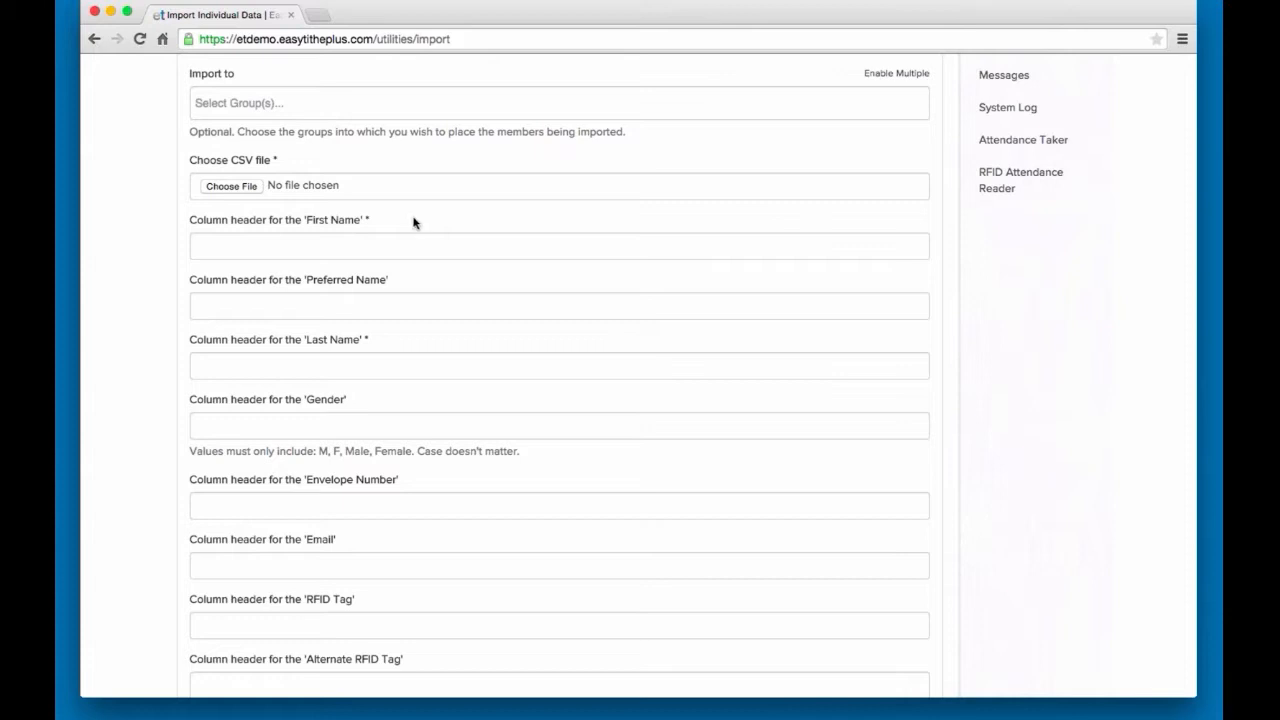
scroll(414, 222, "down", 2)
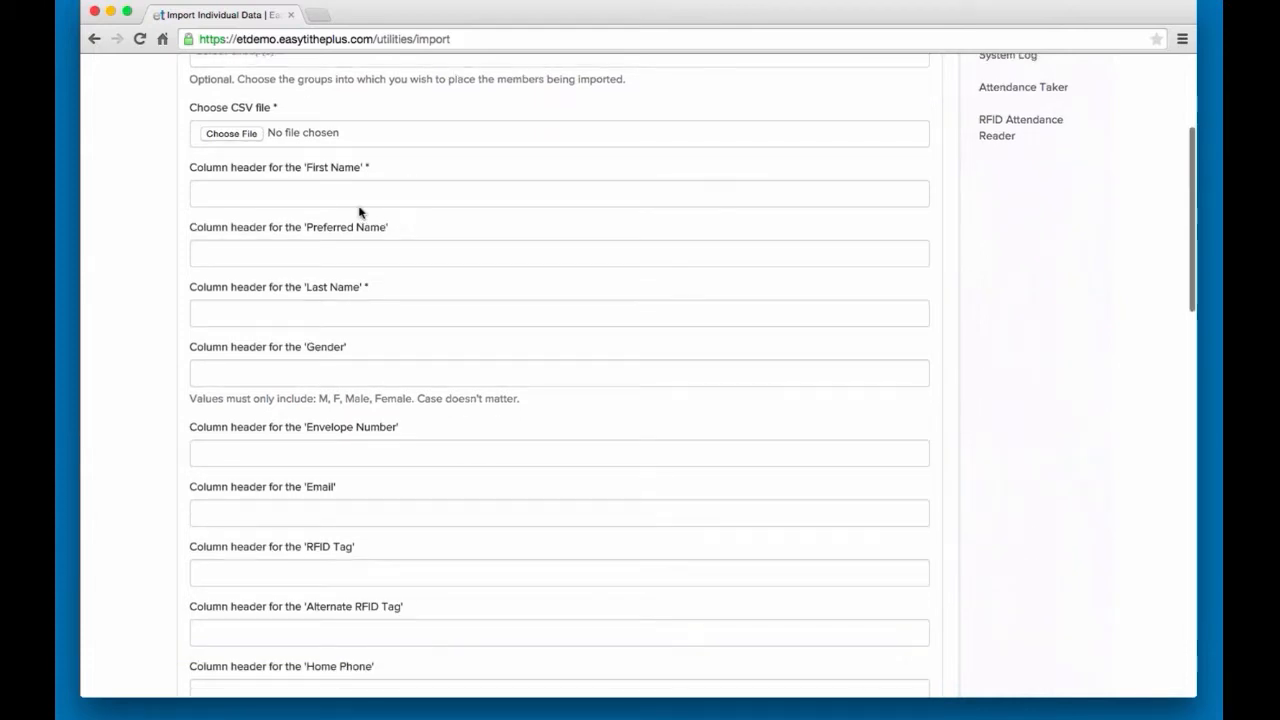
Enter FirstName as the CSV column header for the First Name field
left_click(337, 198)
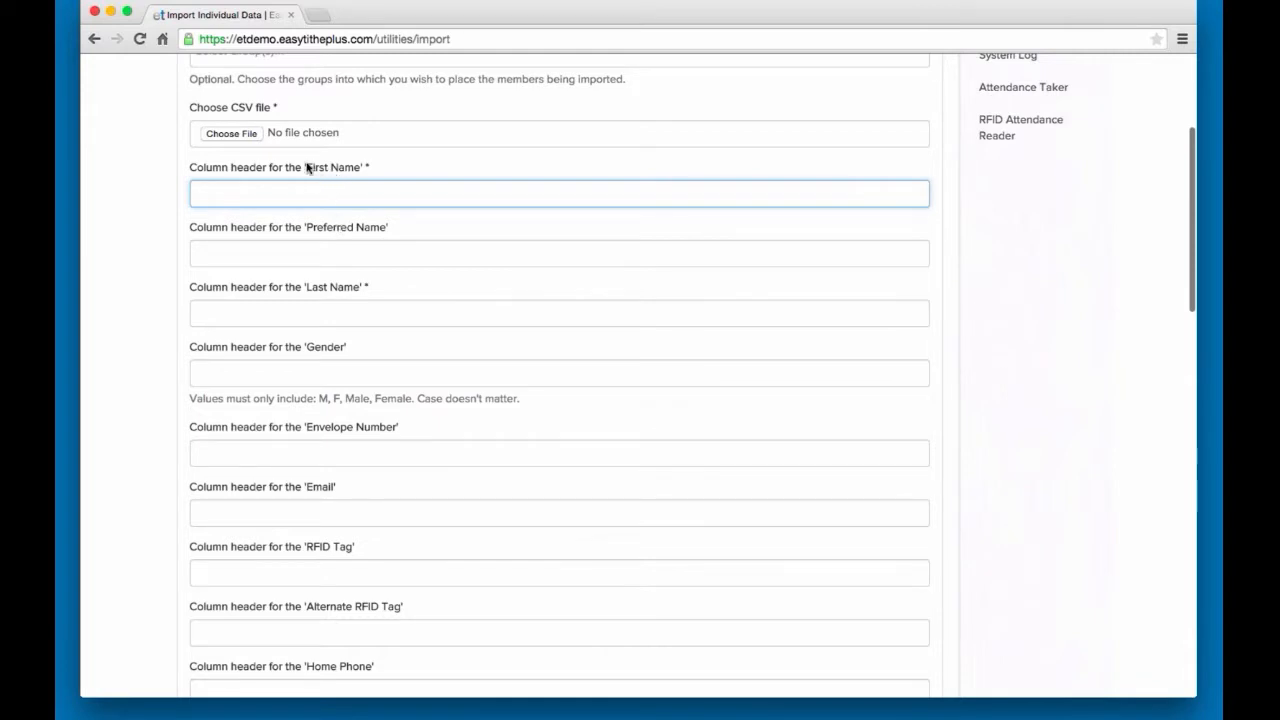
left_click_drag(306, 167, 358, 168)
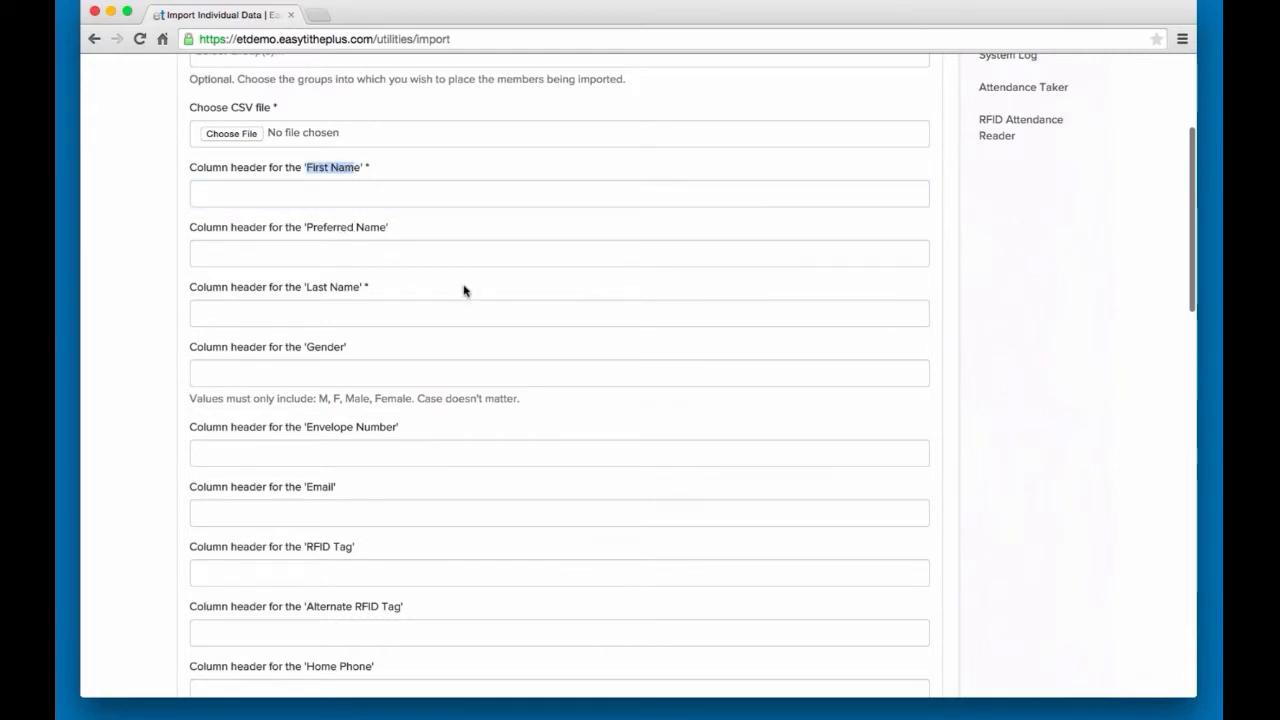
left_click(388, 198)
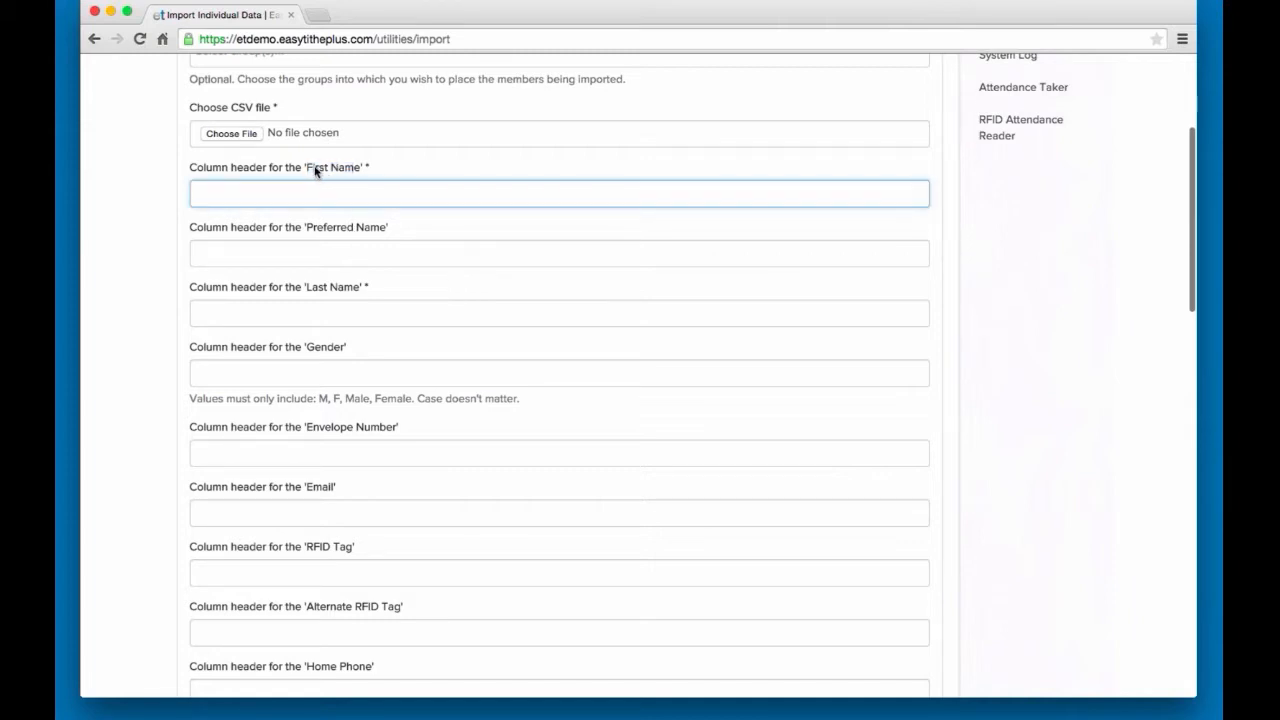
left_click_drag(316, 168, 351, 174)
left_click(313, 196)
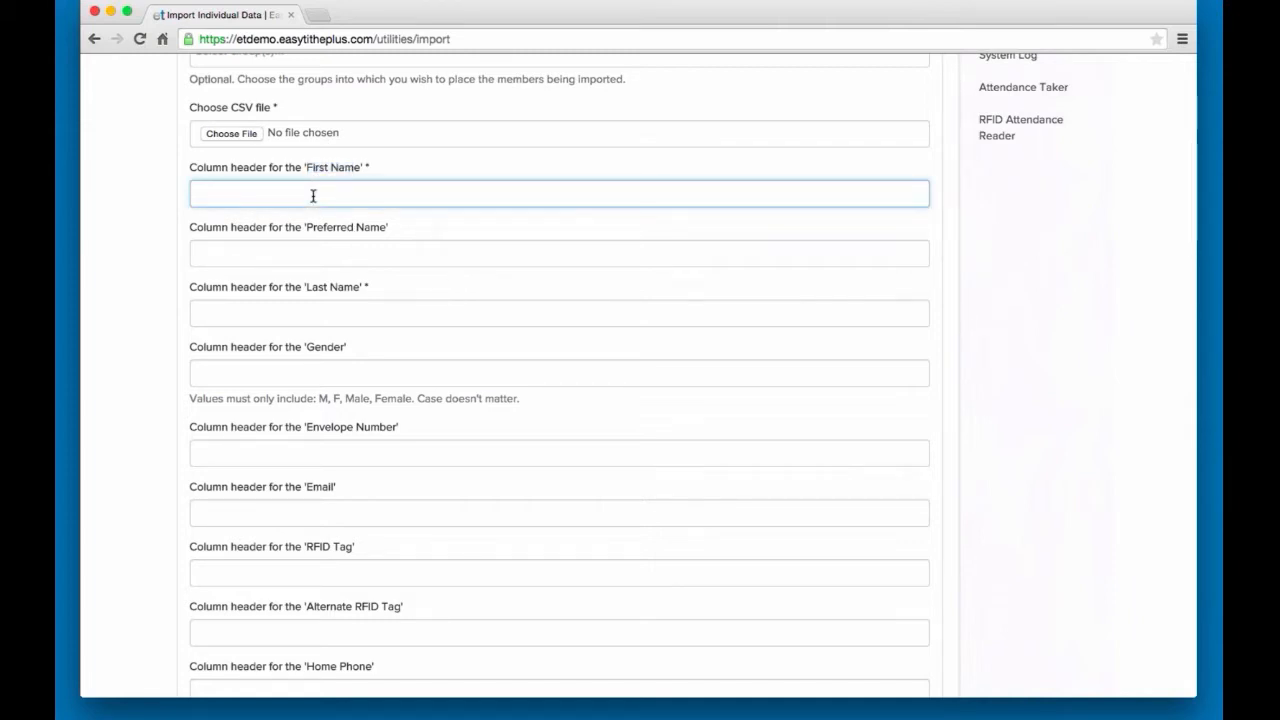
type("FirstName")
left_click_drag(260, 197, 183, 209)
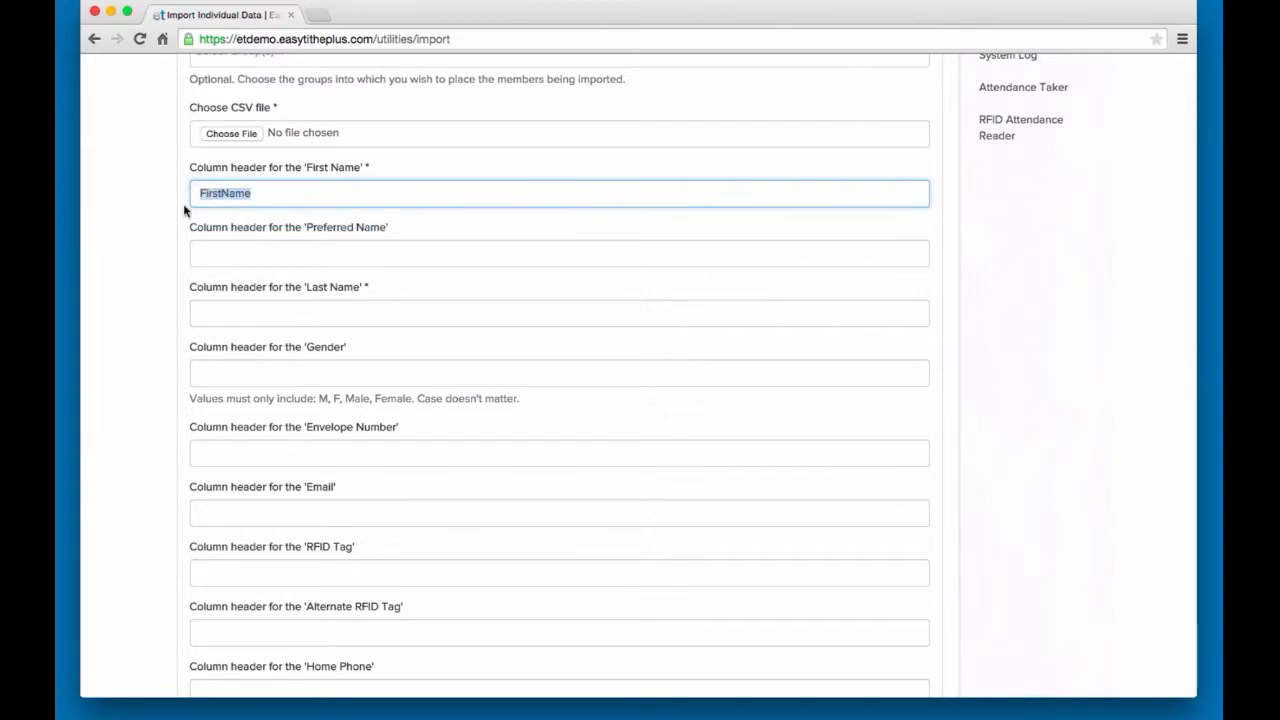
left_click(232, 262)
scroll(262, 337, "down", 1)
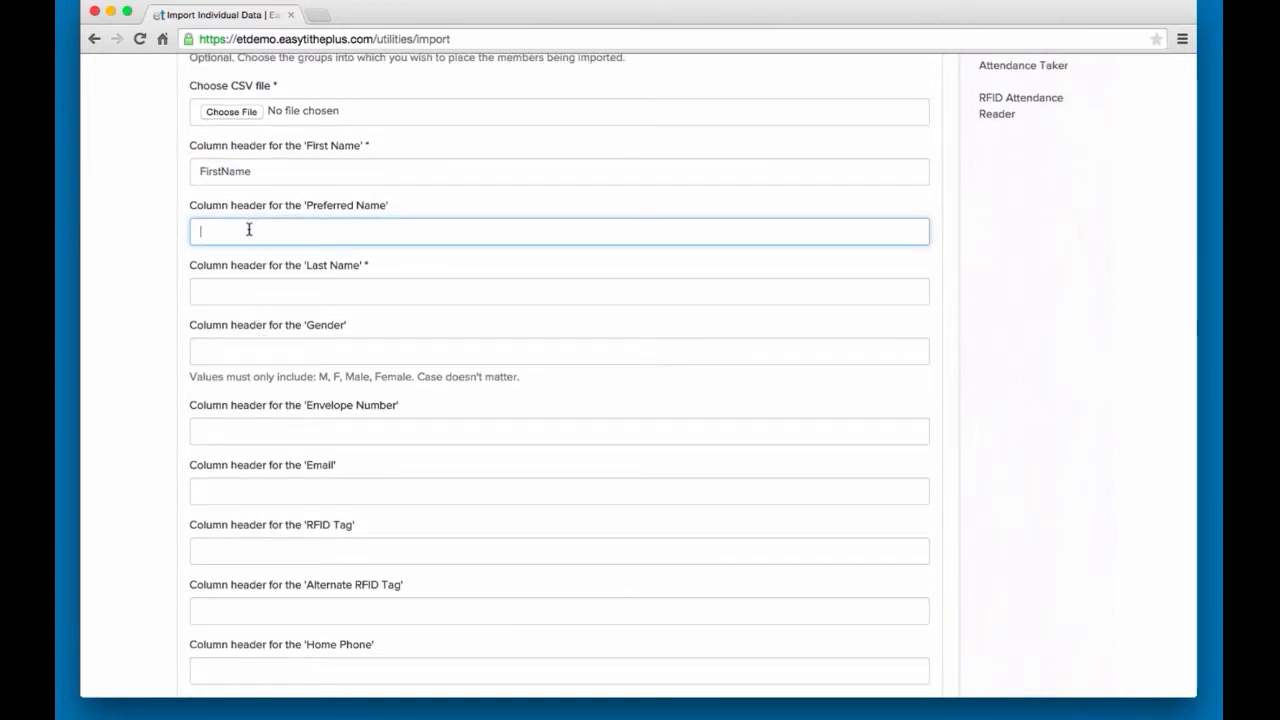
scroll(250, 226, "down", 1)
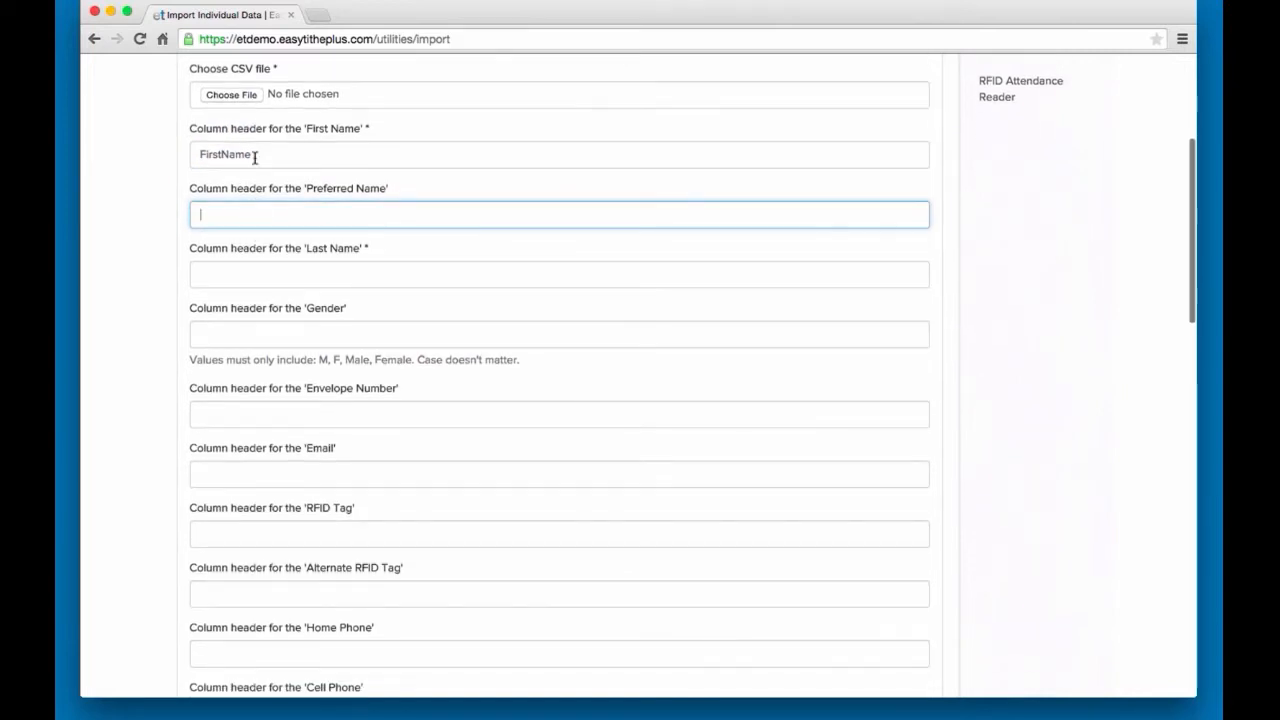
left_click(205, 155)
double_click(220, 160)
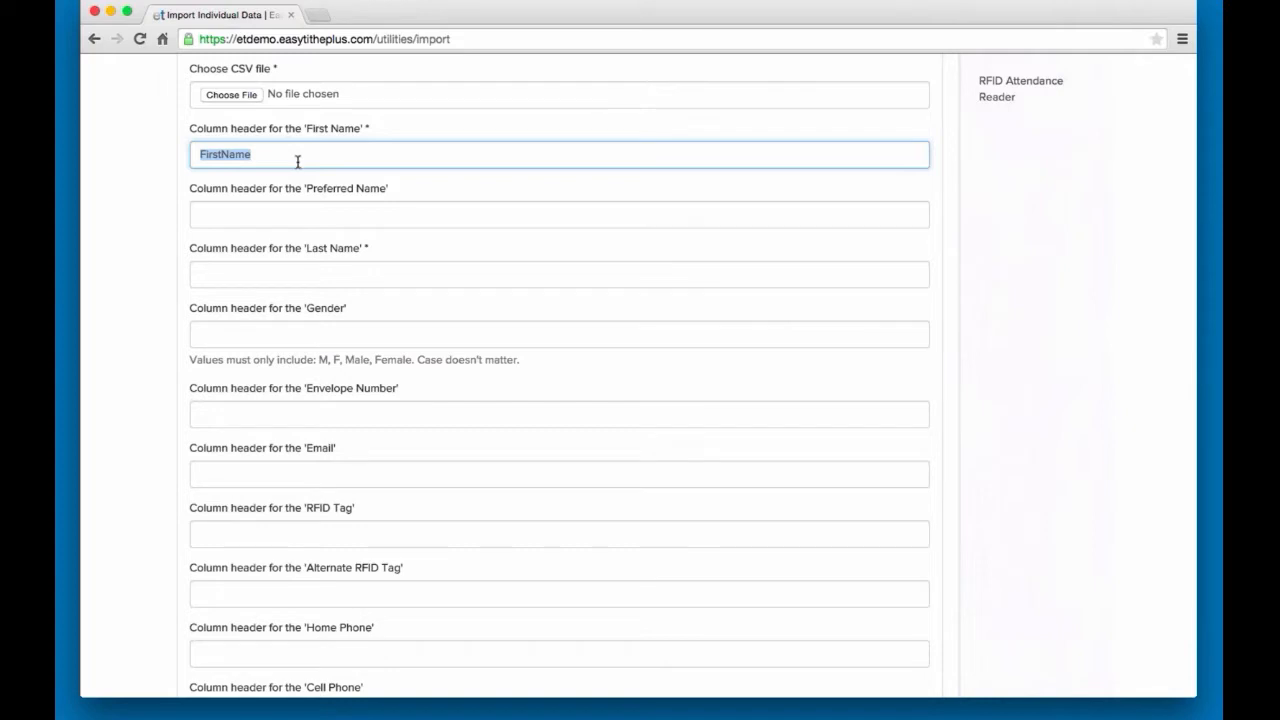
Examine the remaining import column header fields, from contact details and dates to Member Status, and the Don't Update Duplicates option
scroll(297, 165, "down", 8)
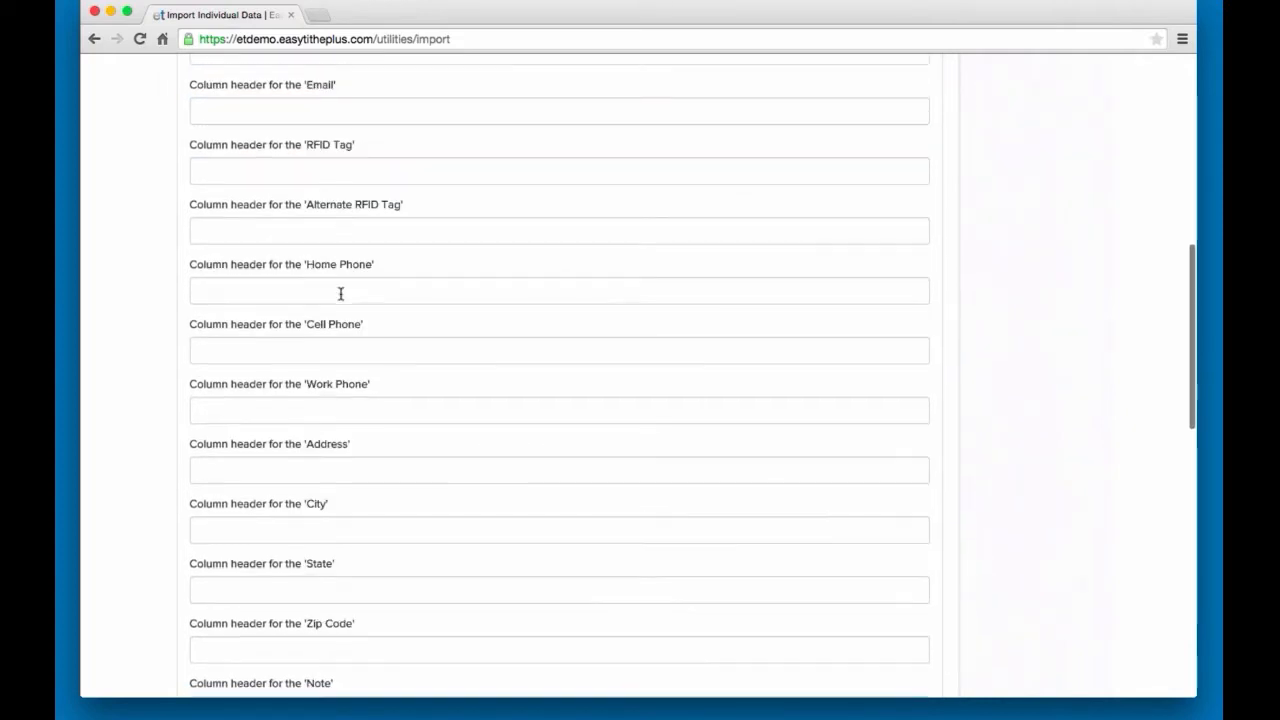
scroll(340, 293, "down", 3)
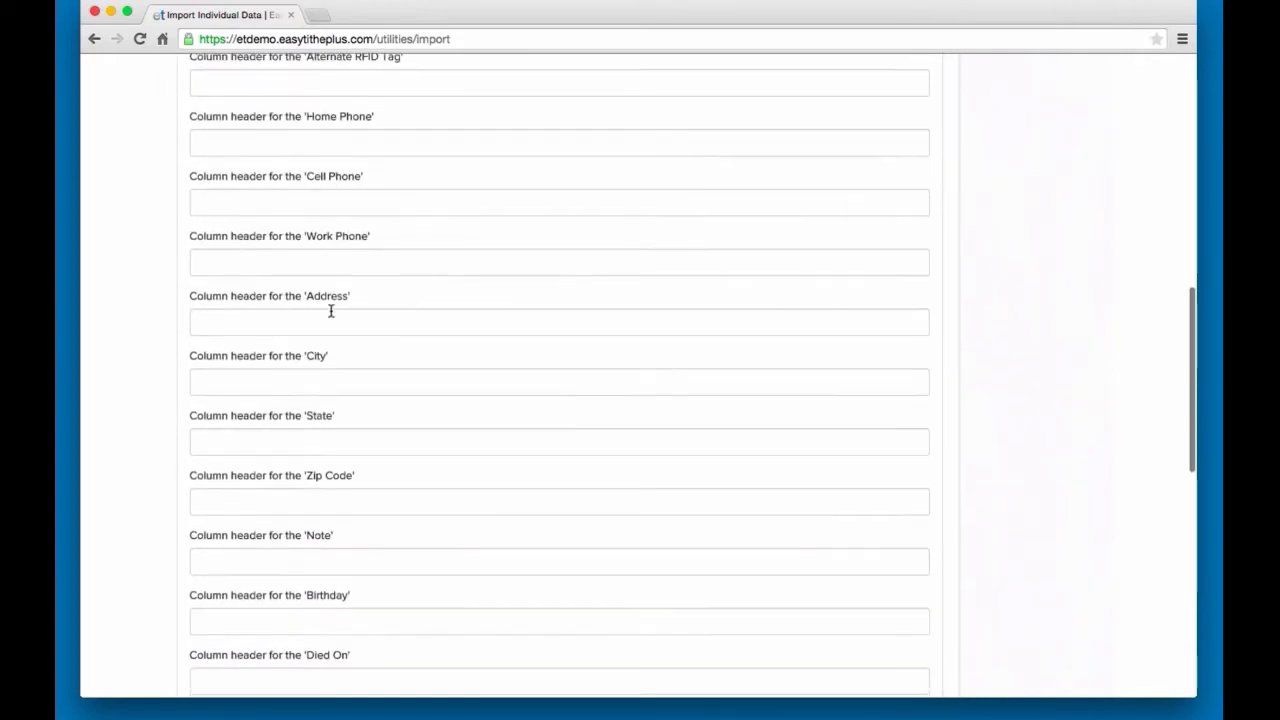
scroll(331, 311, "down", 3)
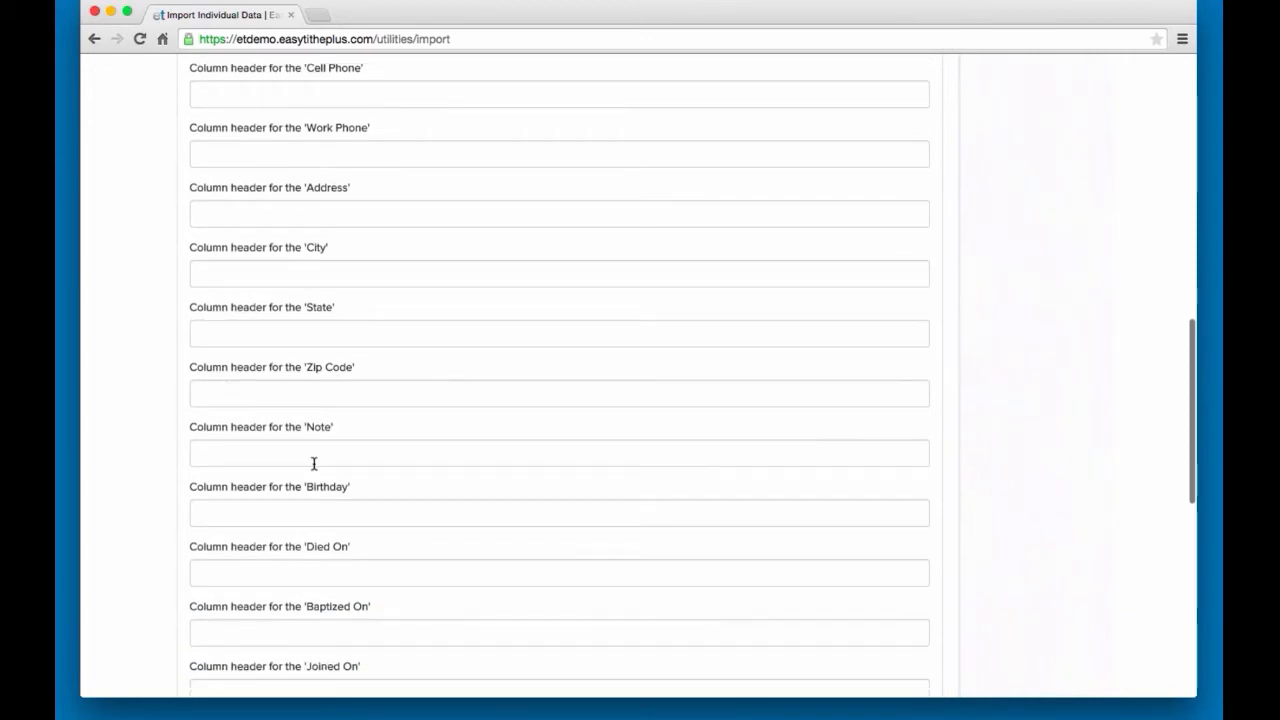
scroll(357, 483, "down", 3)
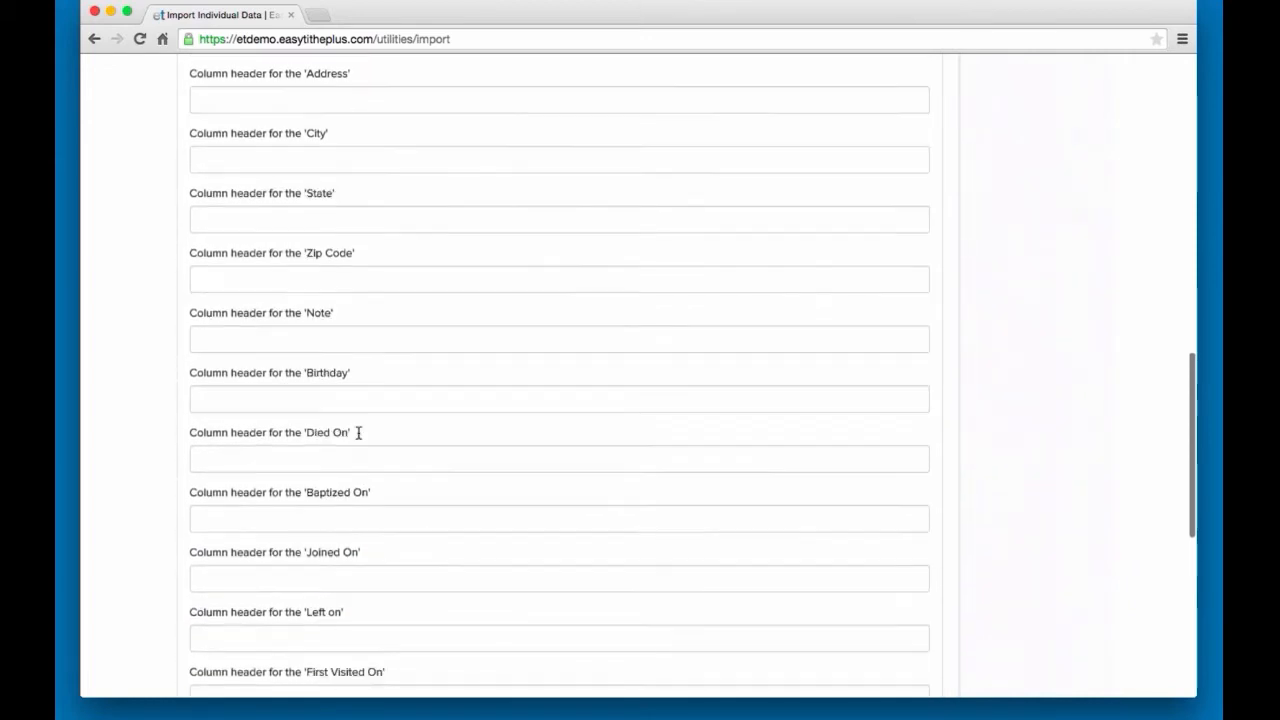
scroll(358, 432, "down", 2)
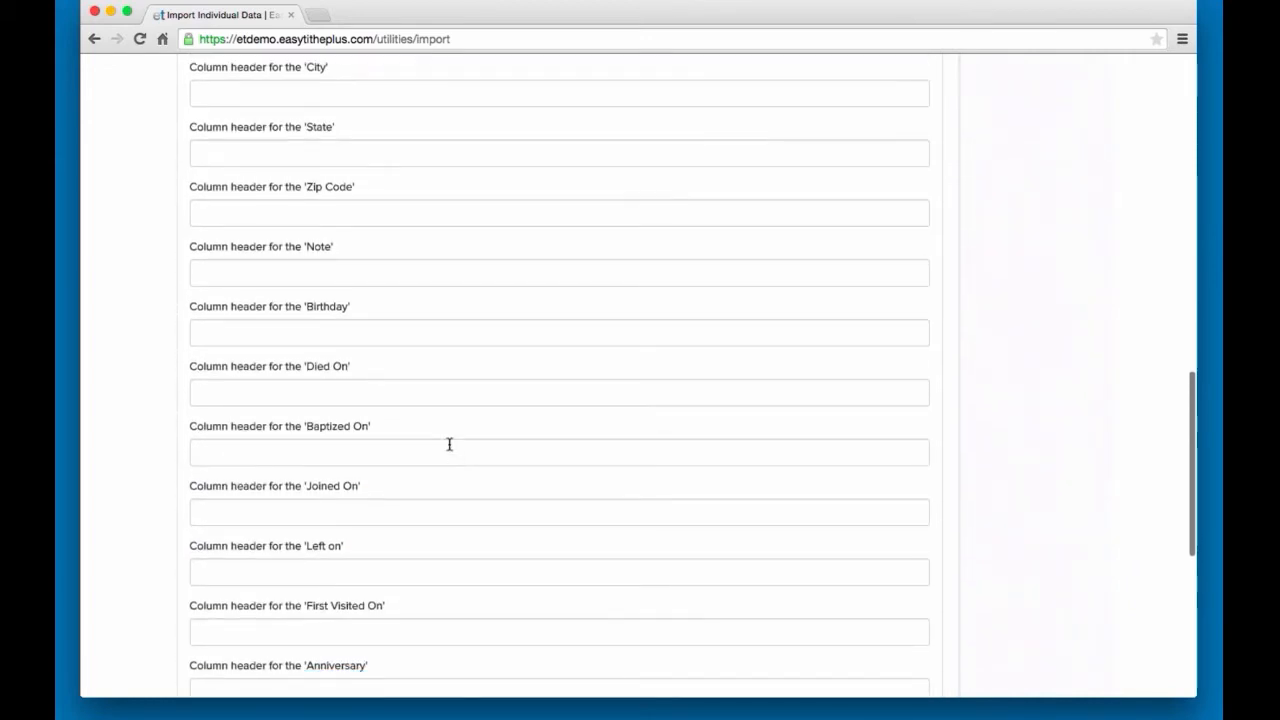
scroll(449, 444, "up", 4)
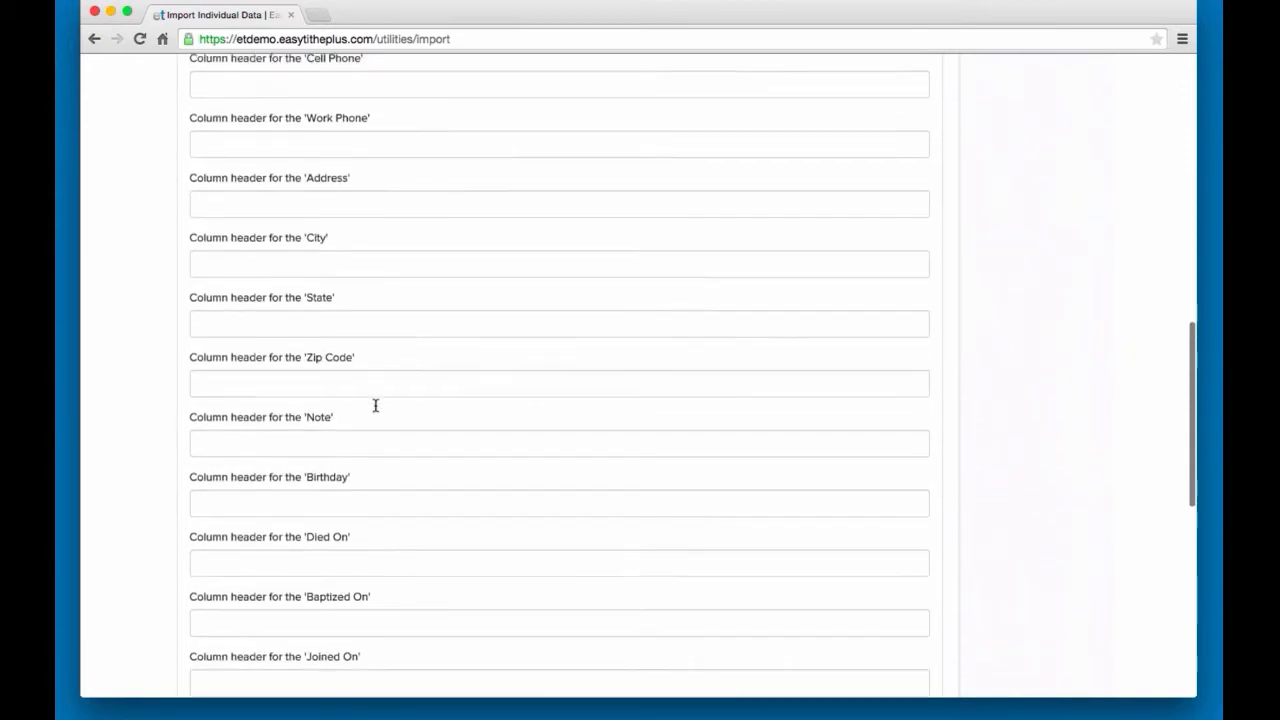
scroll(375, 405, "down", 15)
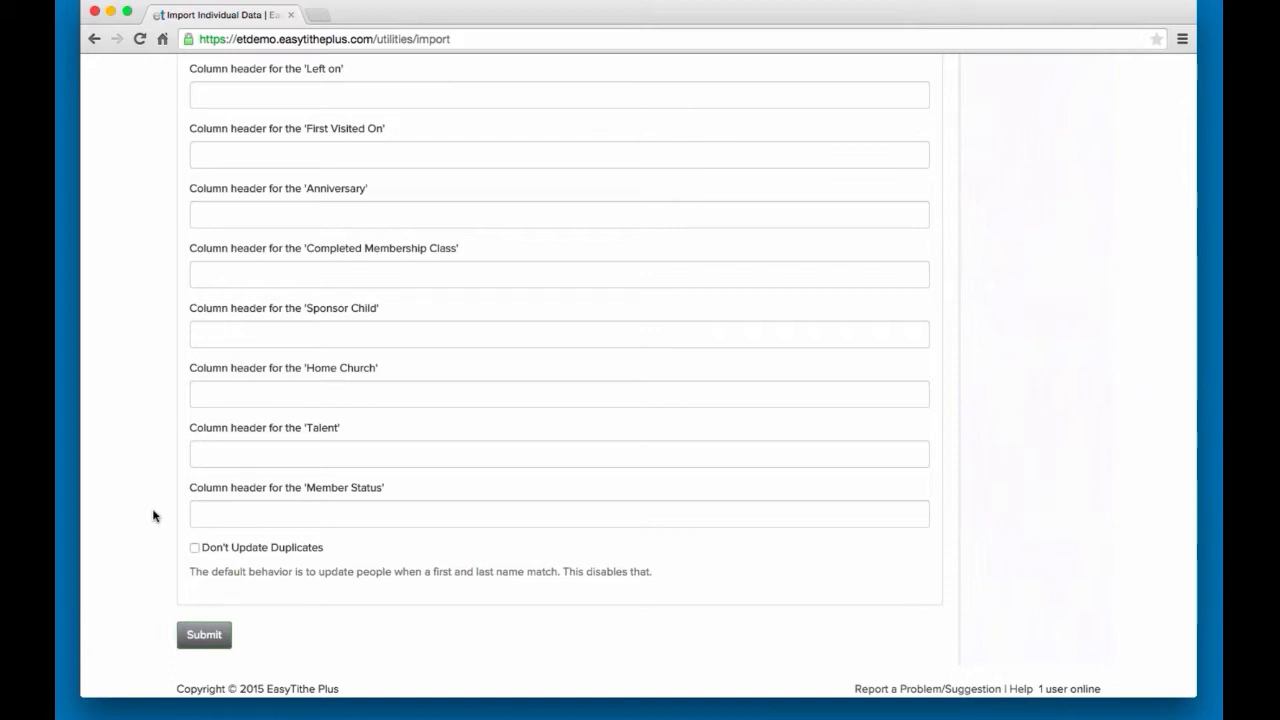
scroll(154, 517, "up", 20)
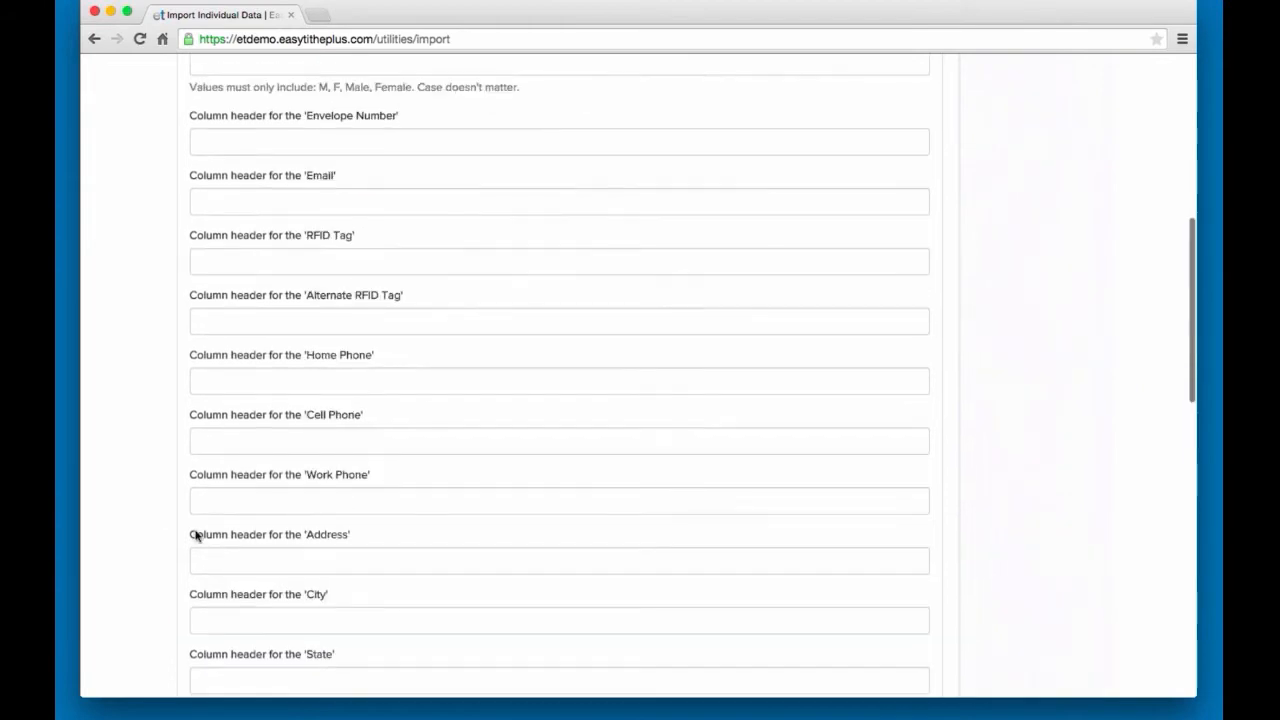
scroll(156, 527, "up", 1)
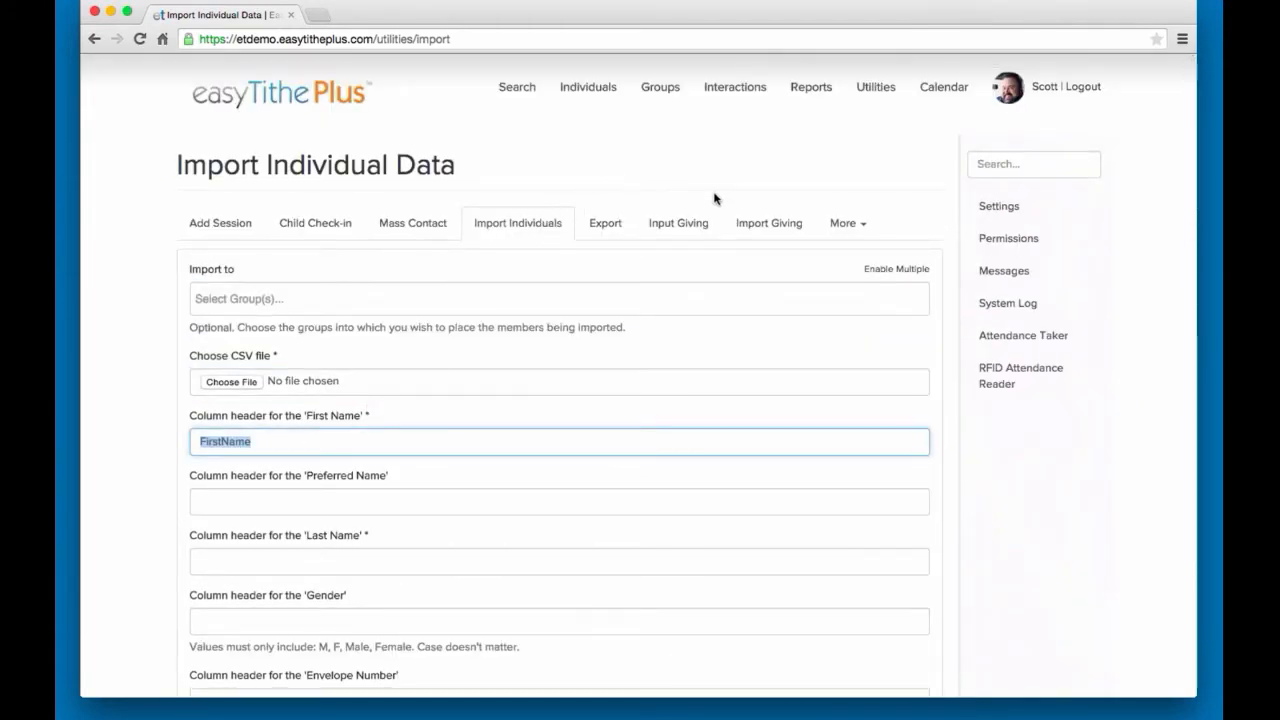
Open the Input Giving form, view the optional batch chooser without picking a batch, and set the giving date to 04/19/2015
left_click(692, 222)
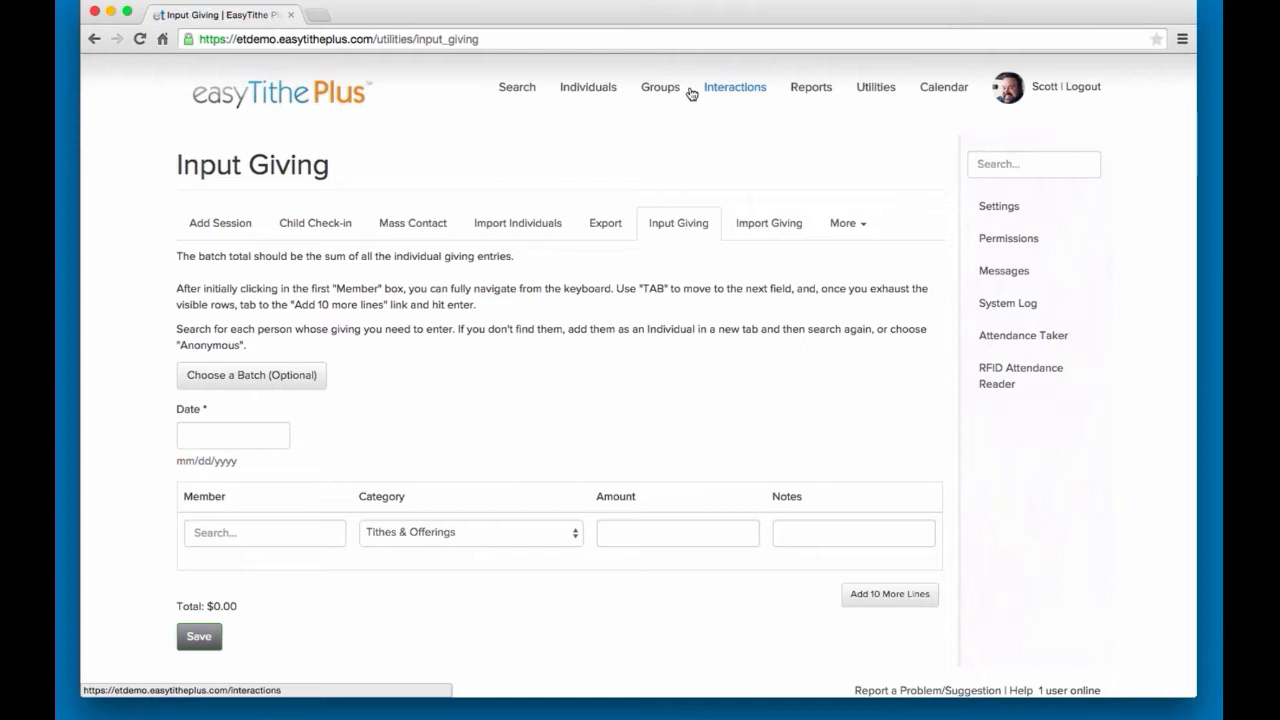
left_click(304, 373)
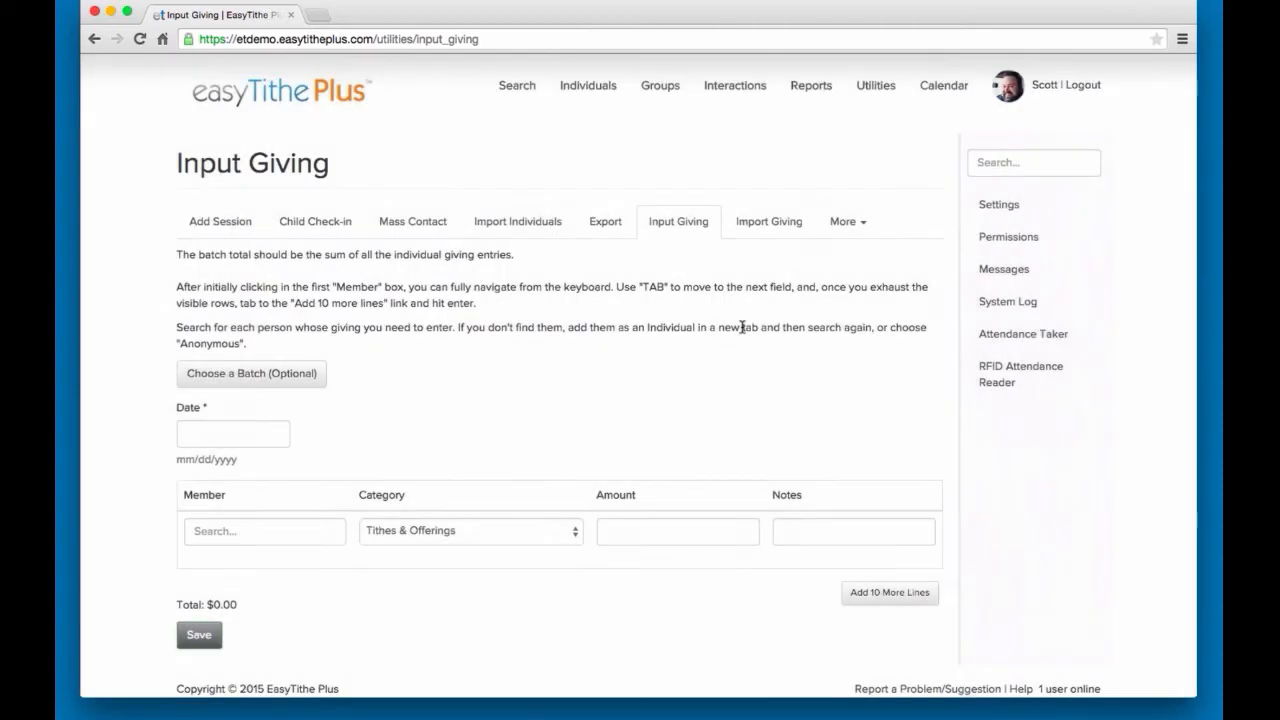
left_click(985, 97)
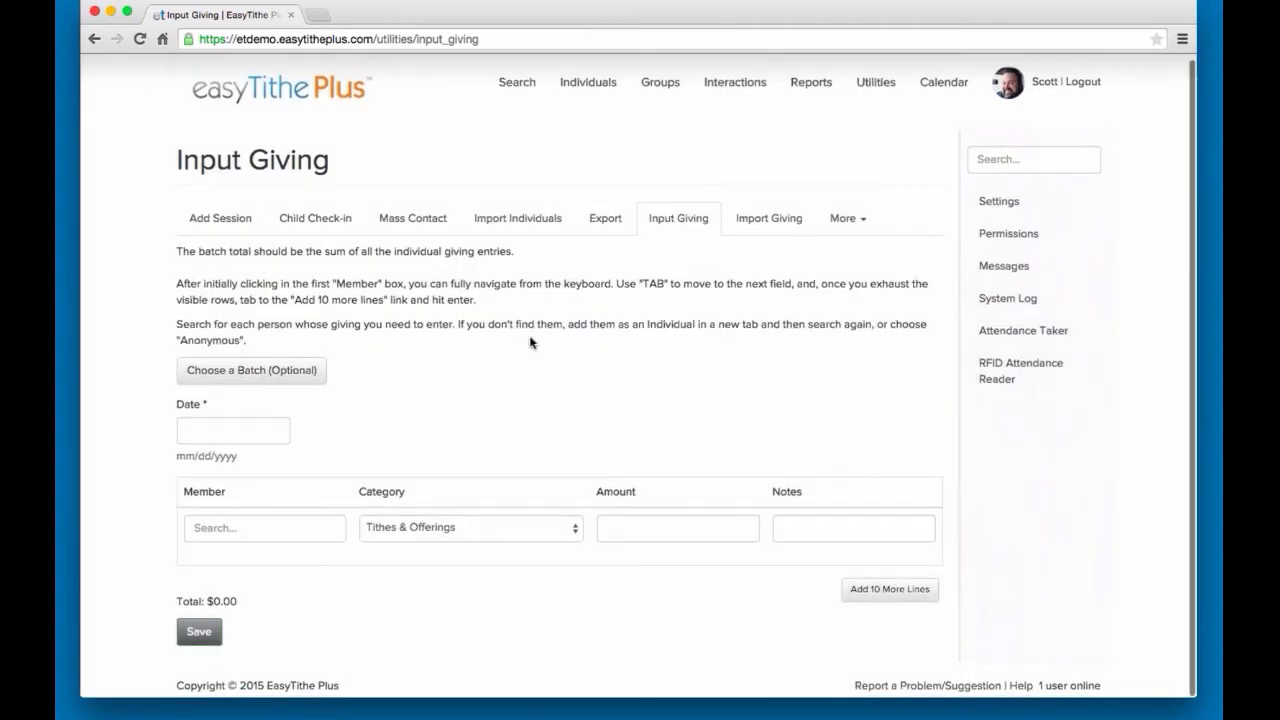
left_click(254, 432)
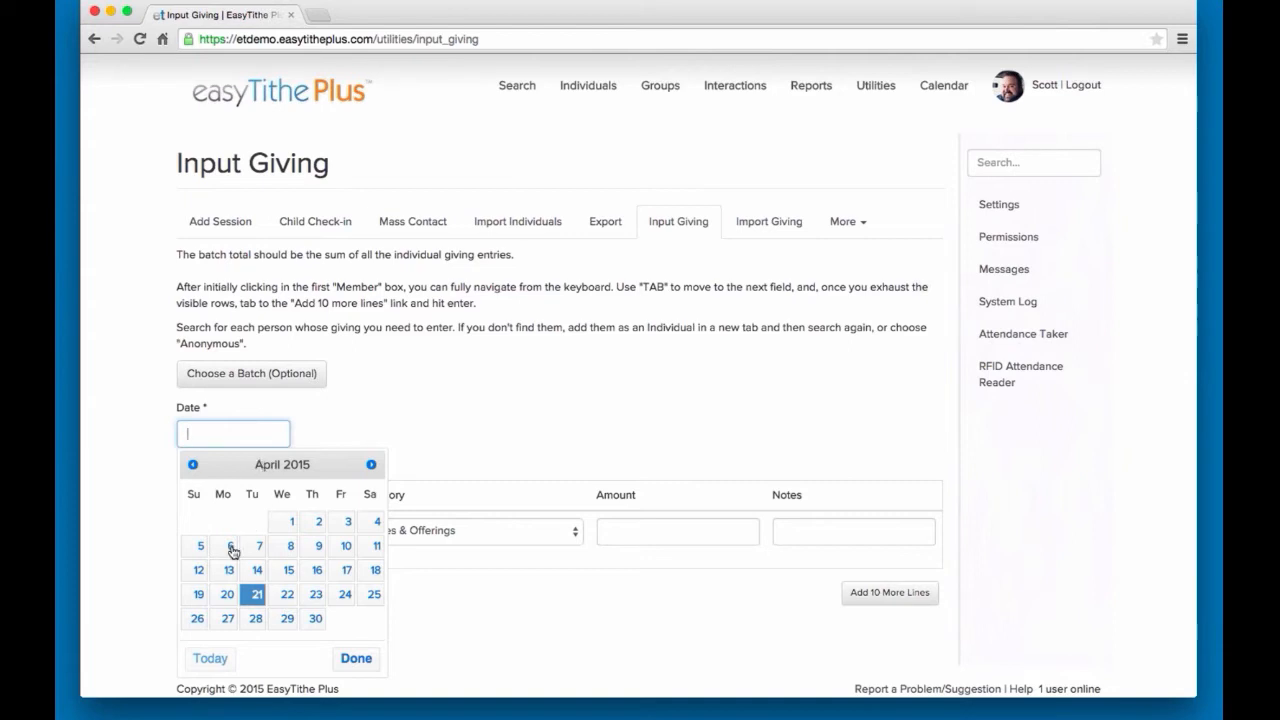
left_click(197, 597)
Find the member by first name, select the second match, and enter a gift of 100 in the Homeless category
left_click(265, 531)
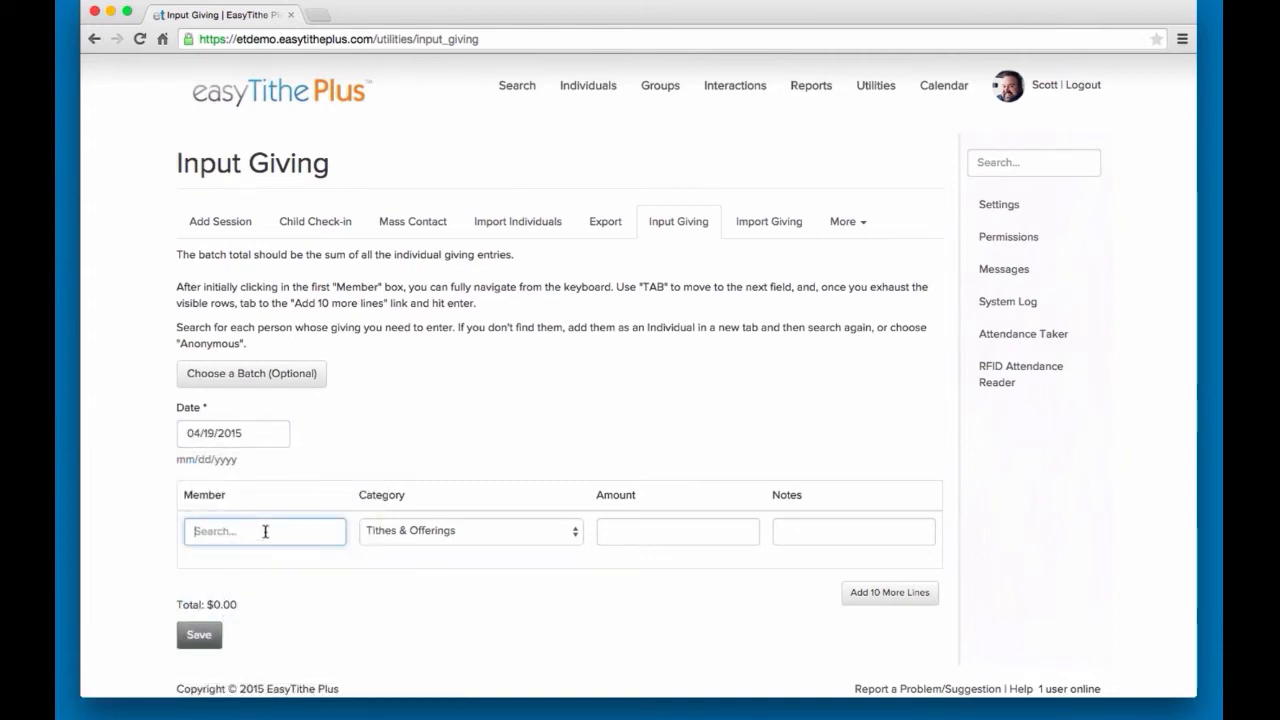
type("charity")
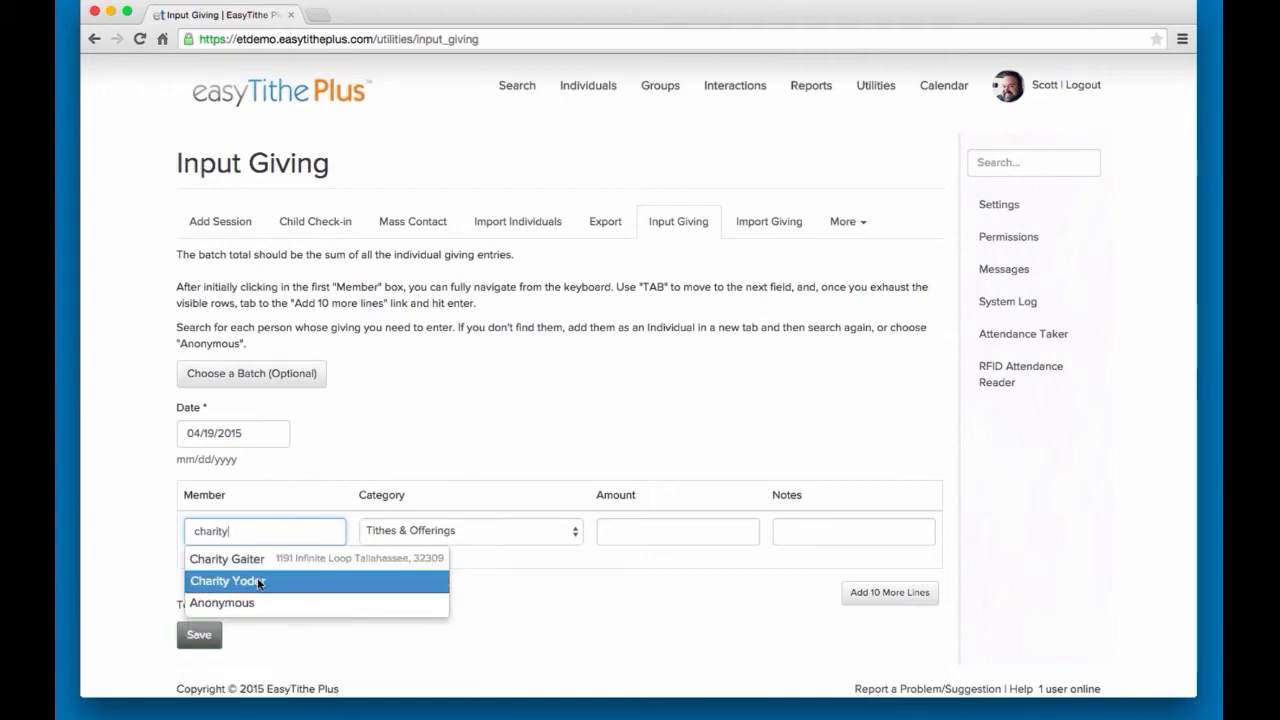
left_click(257, 580)
left_click(478, 535)
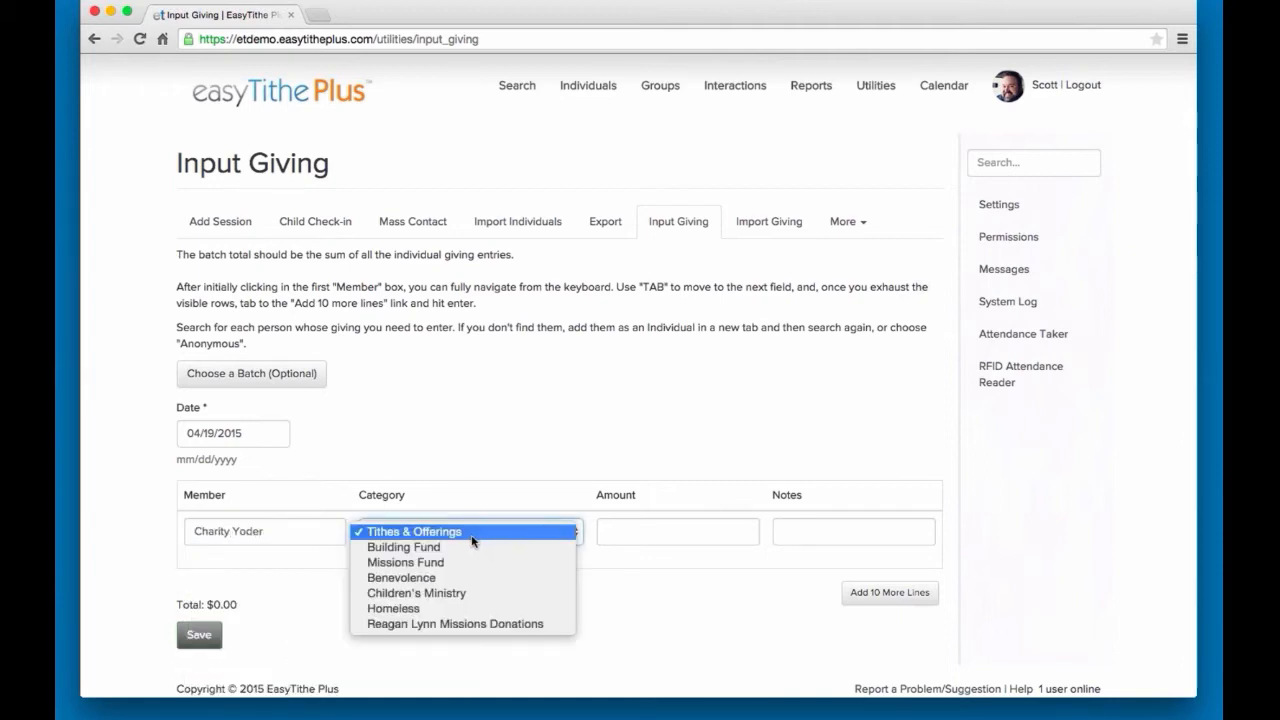
left_click(466, 609)
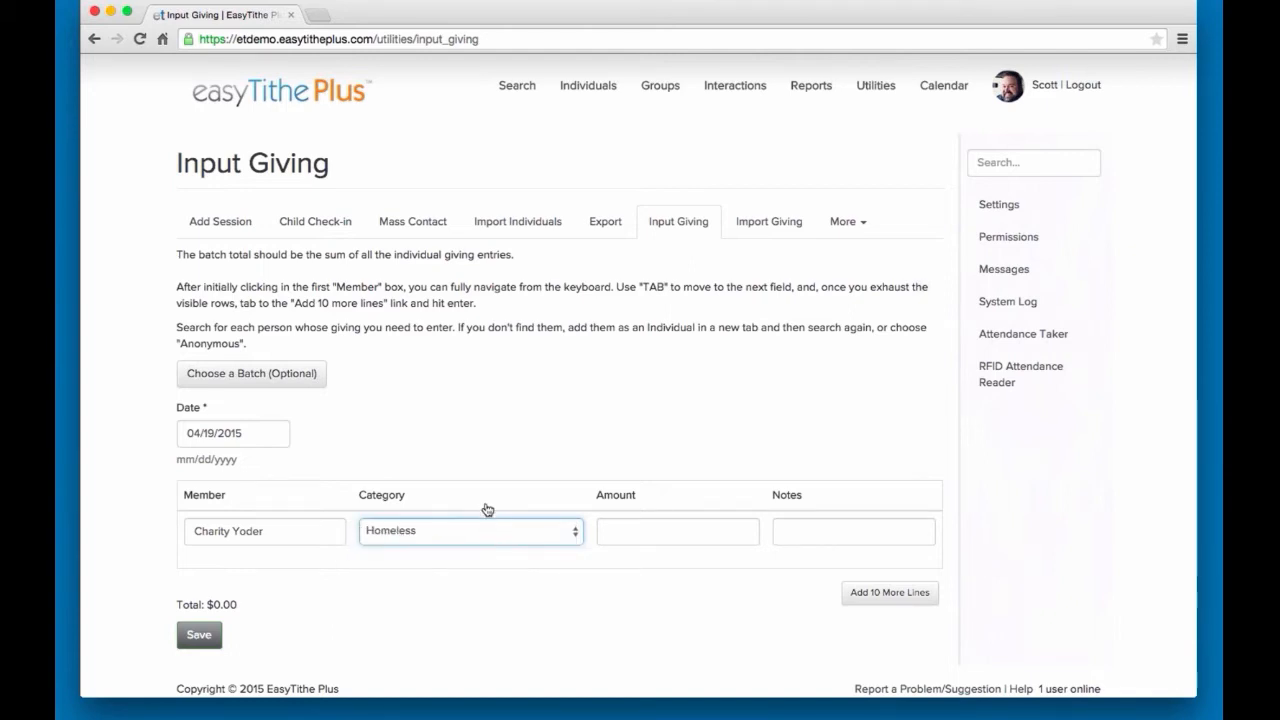
left_click(652, 529)
type("100")
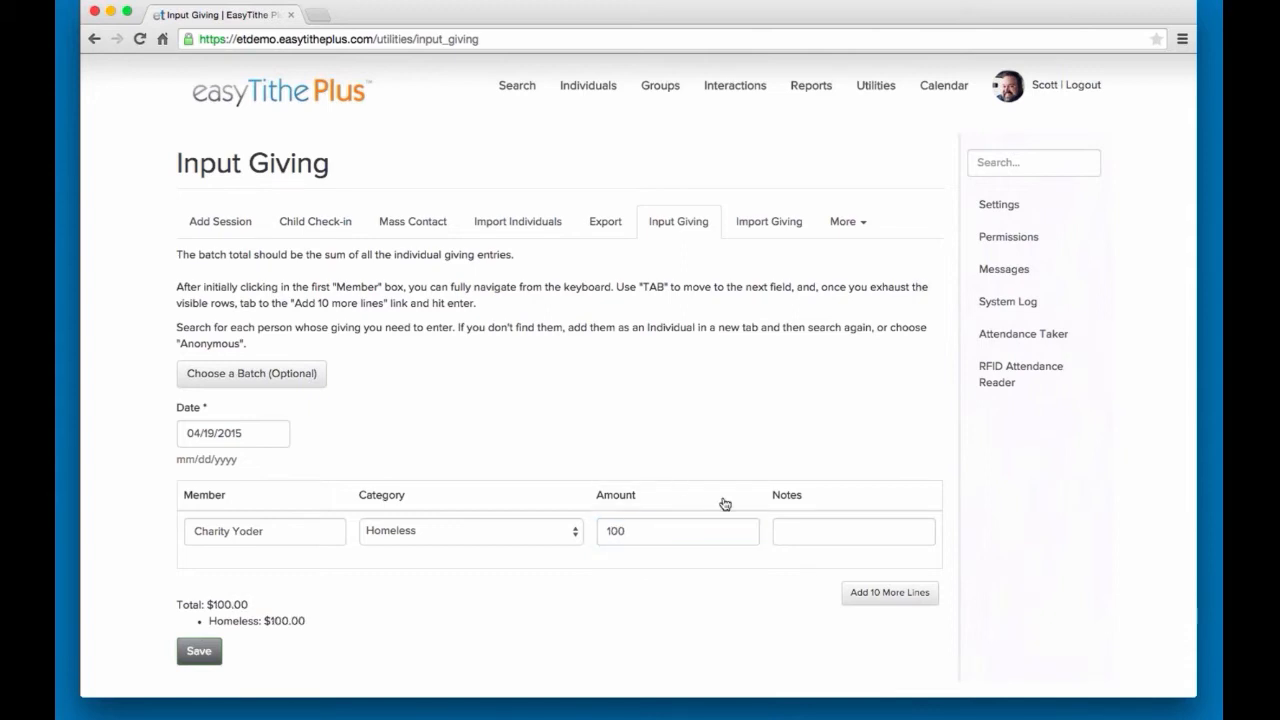
Enter Check1022 in the gift line's notes and clear the note again
left_click(815, 530)
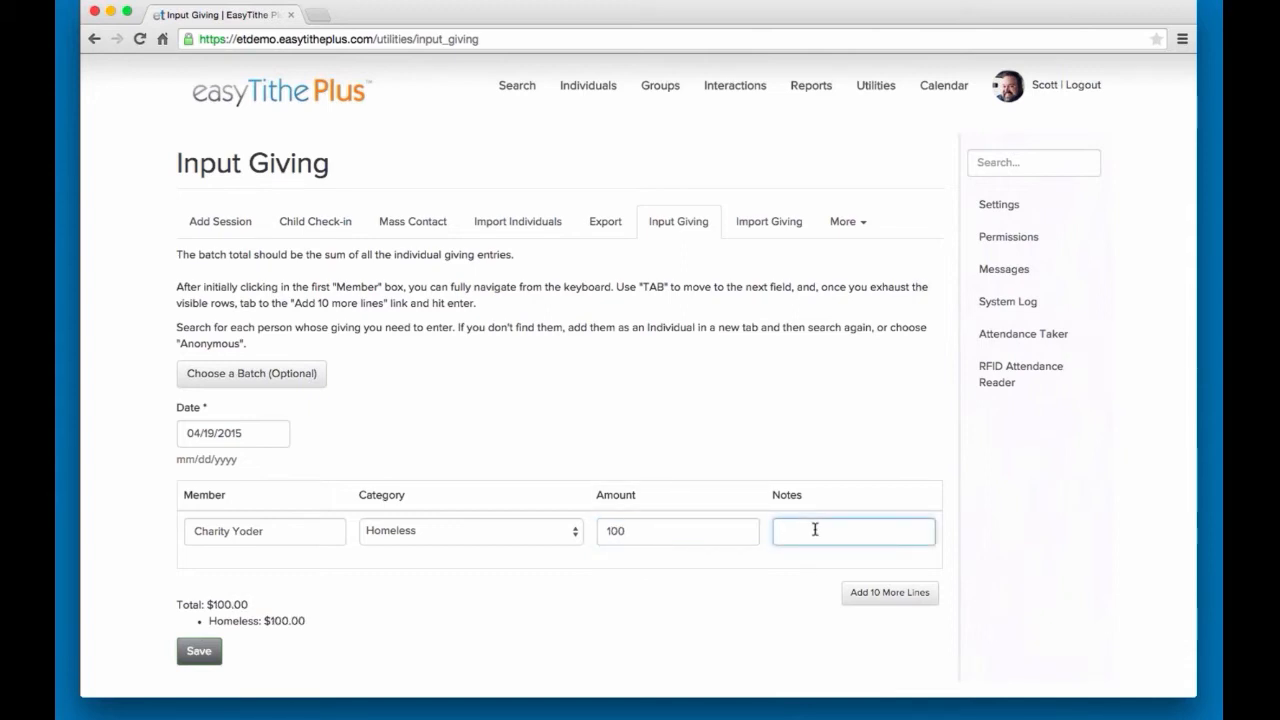
type("Check1022")
key("BackSpace")
key("BackSpace")
key("BackSpace")
key("BackSpace")
key("BackSpace")
key("BackSpace")
key("BackSpace")
key("BackSpace")
key("BackSpace")
scroll(762, 501, "down", 1)
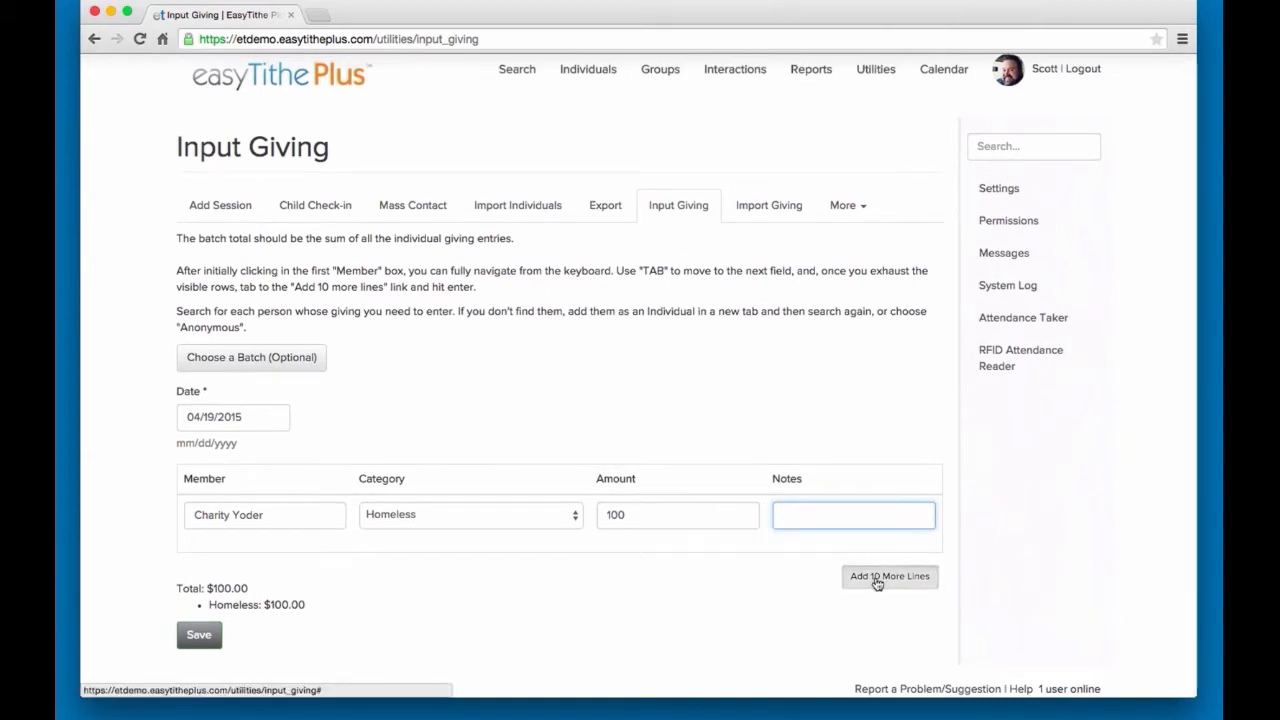
Add 10 more lines to the giving form and save the giving entry, accepting the name prompt
left_click(876, 583)
scroll(869, 531, "down", 4)
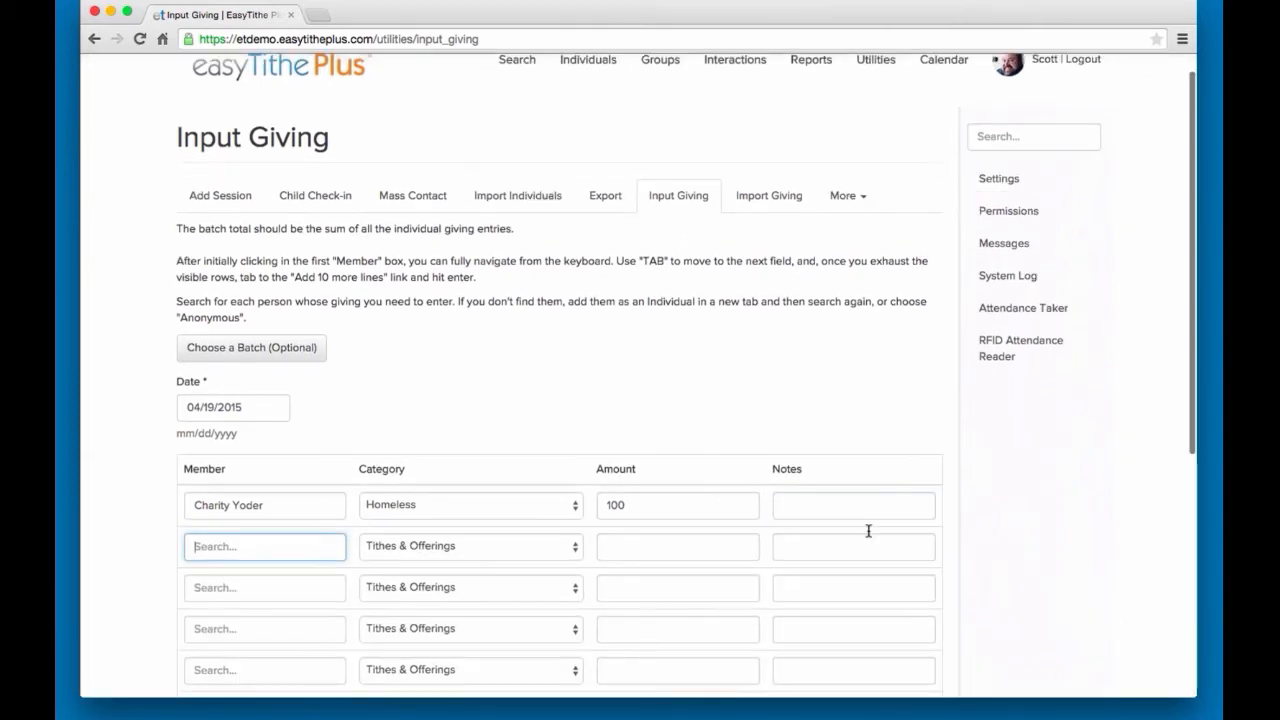
scroll(295, 330, "down", 2)
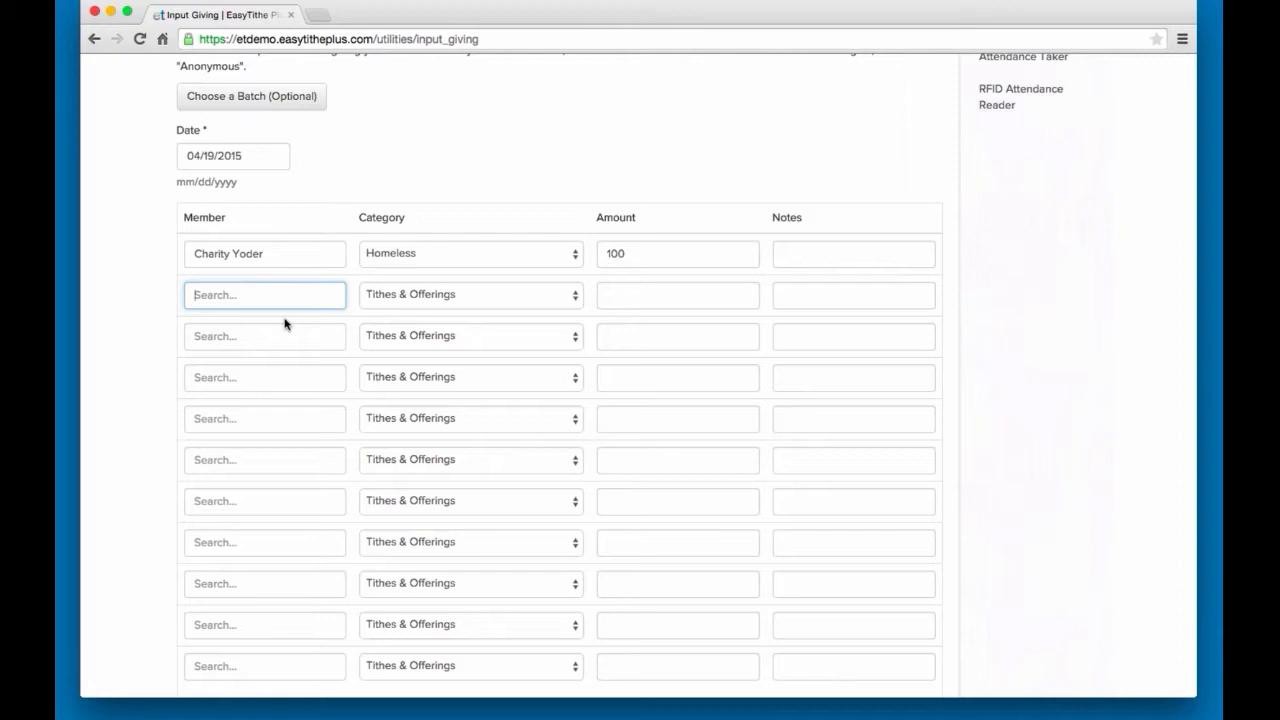
scroll(284, 330, "down", 5)
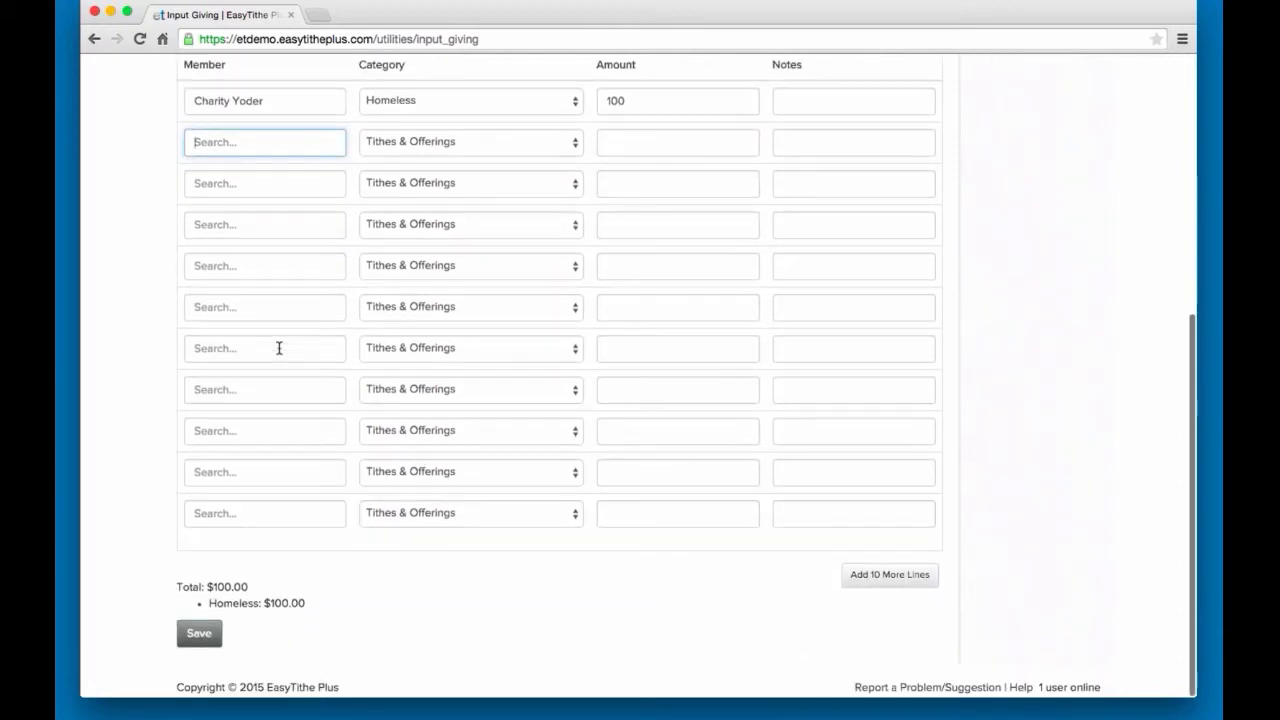
left_click(205, 640)
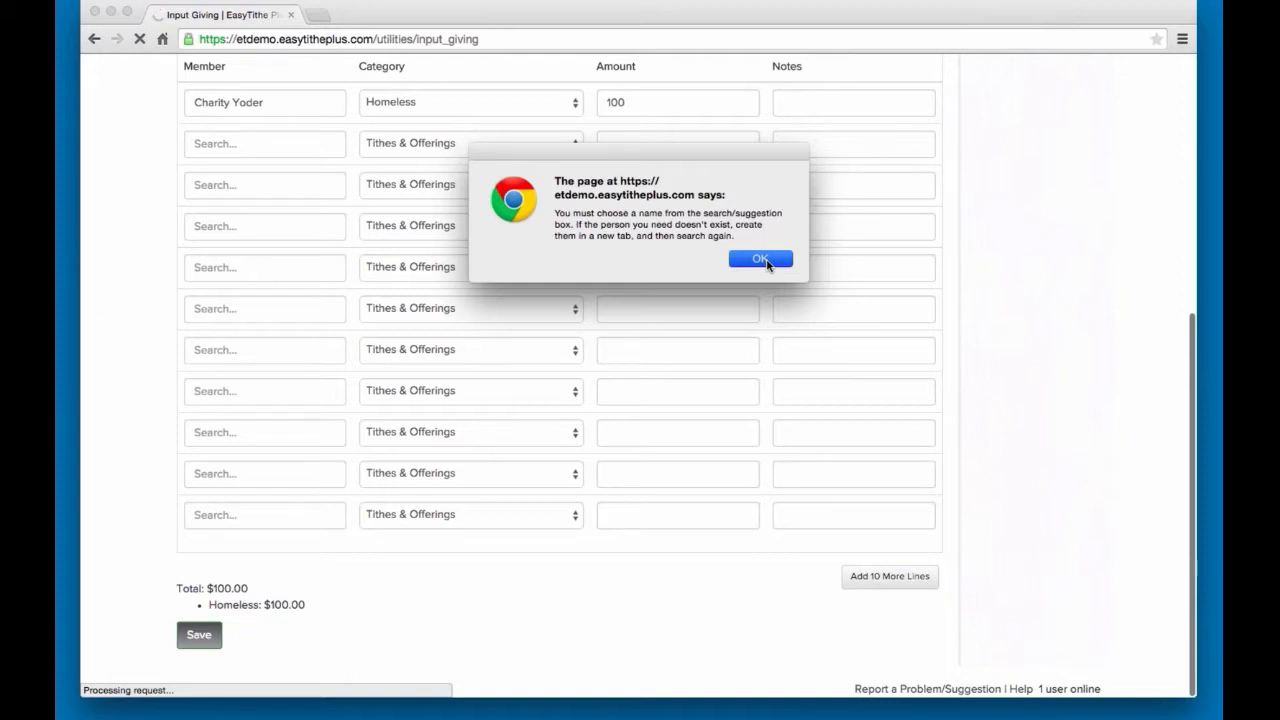
left_click(760, 260)
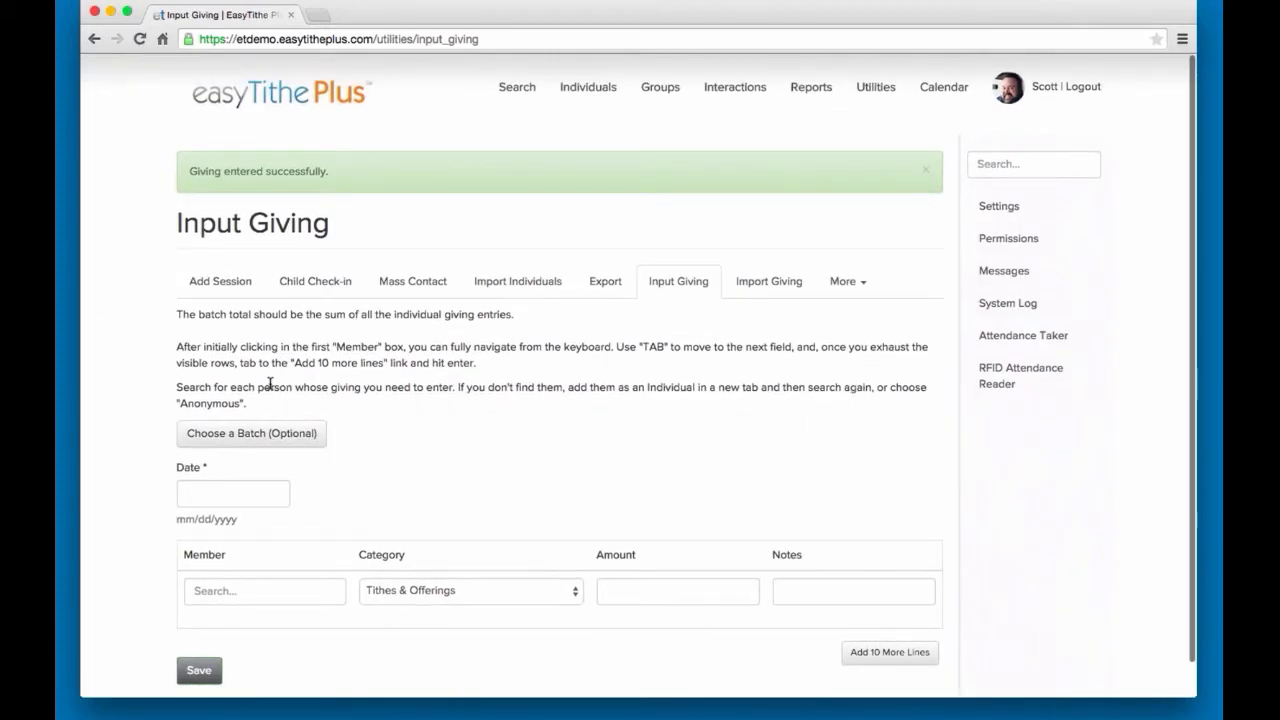
scroll(270, 385, "down", 1)
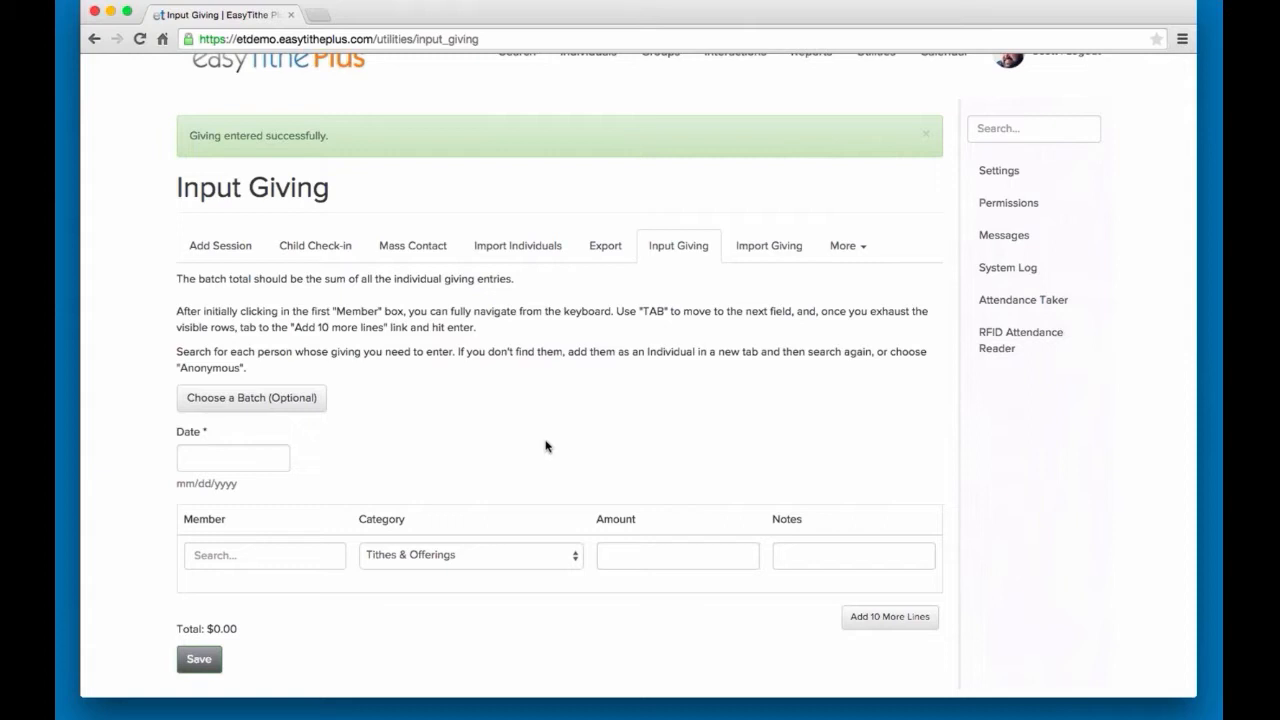
scroll(571, 445, "up", 1)
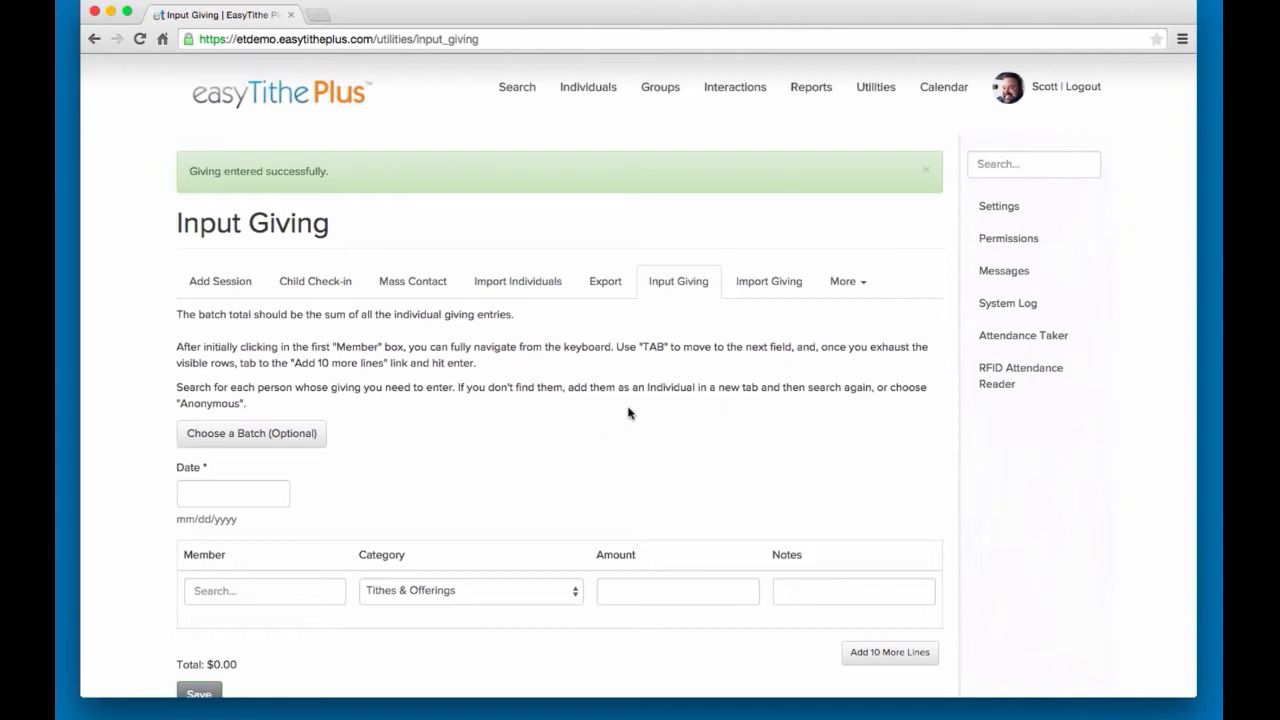
Leave the giving page for the calendar and filter its events to the Youth and Children ministries
left_click(922, 96)
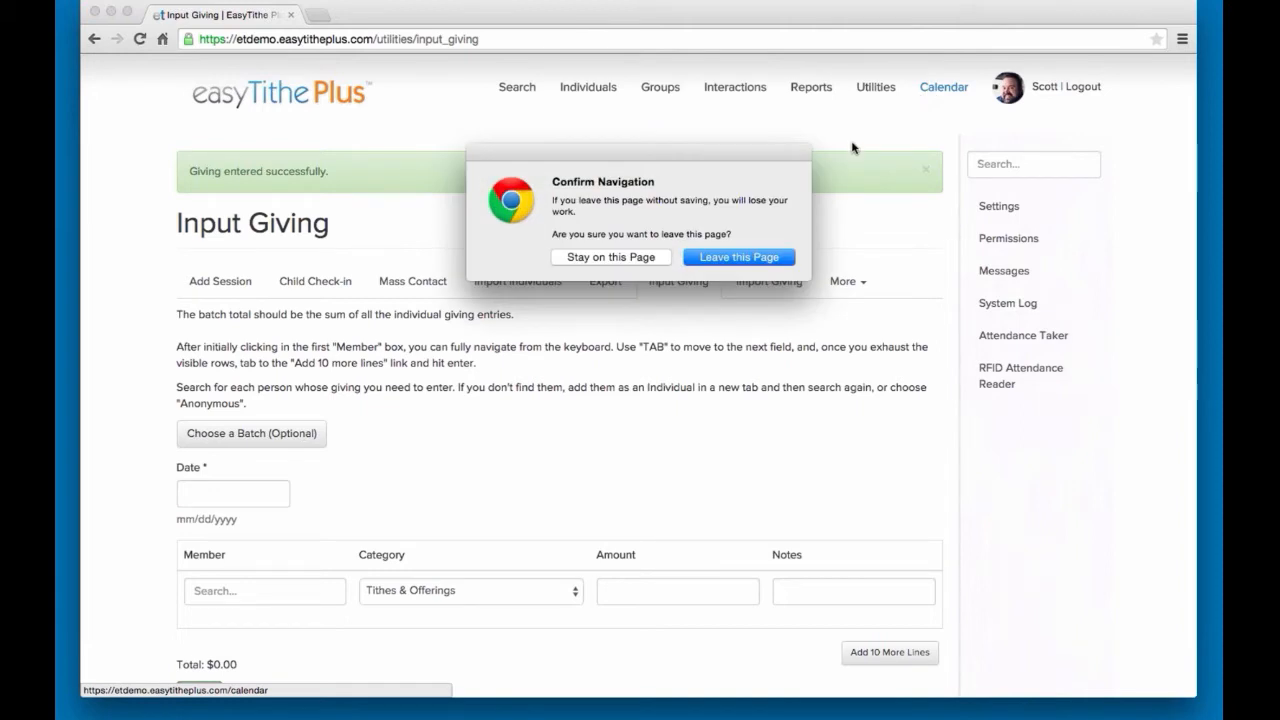
left_click(756, 259)
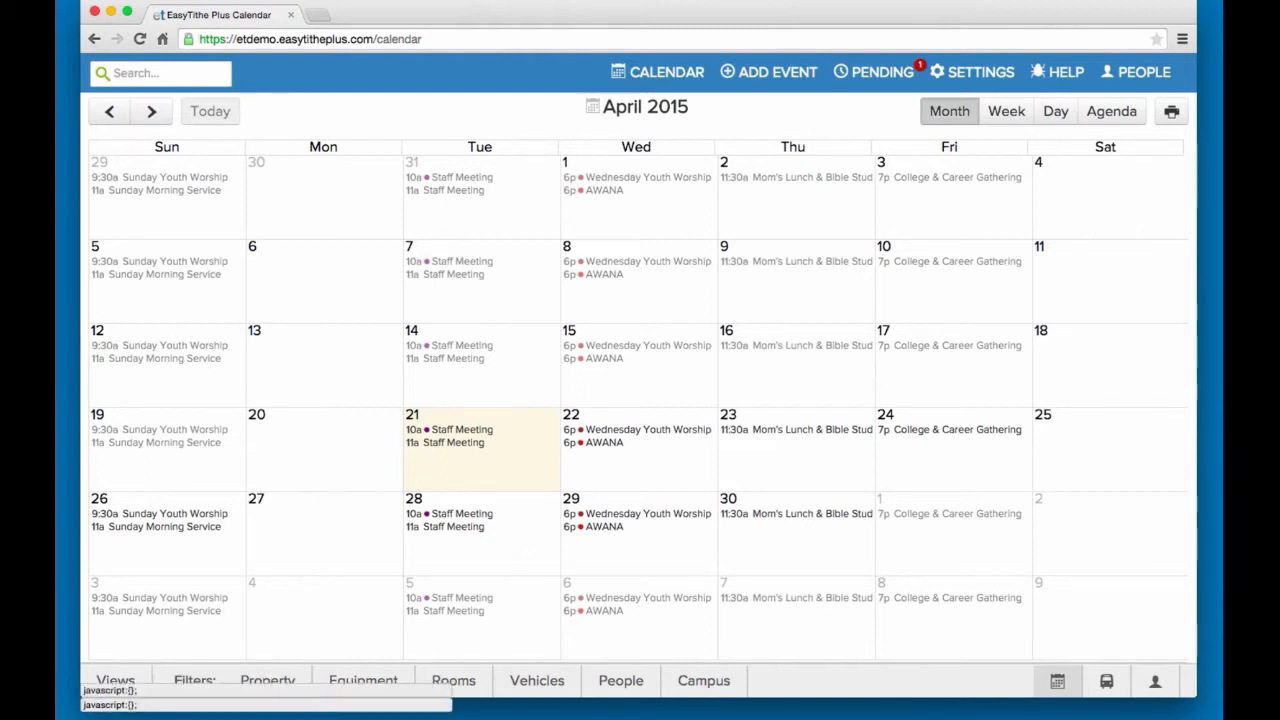
left_click(277, 685)
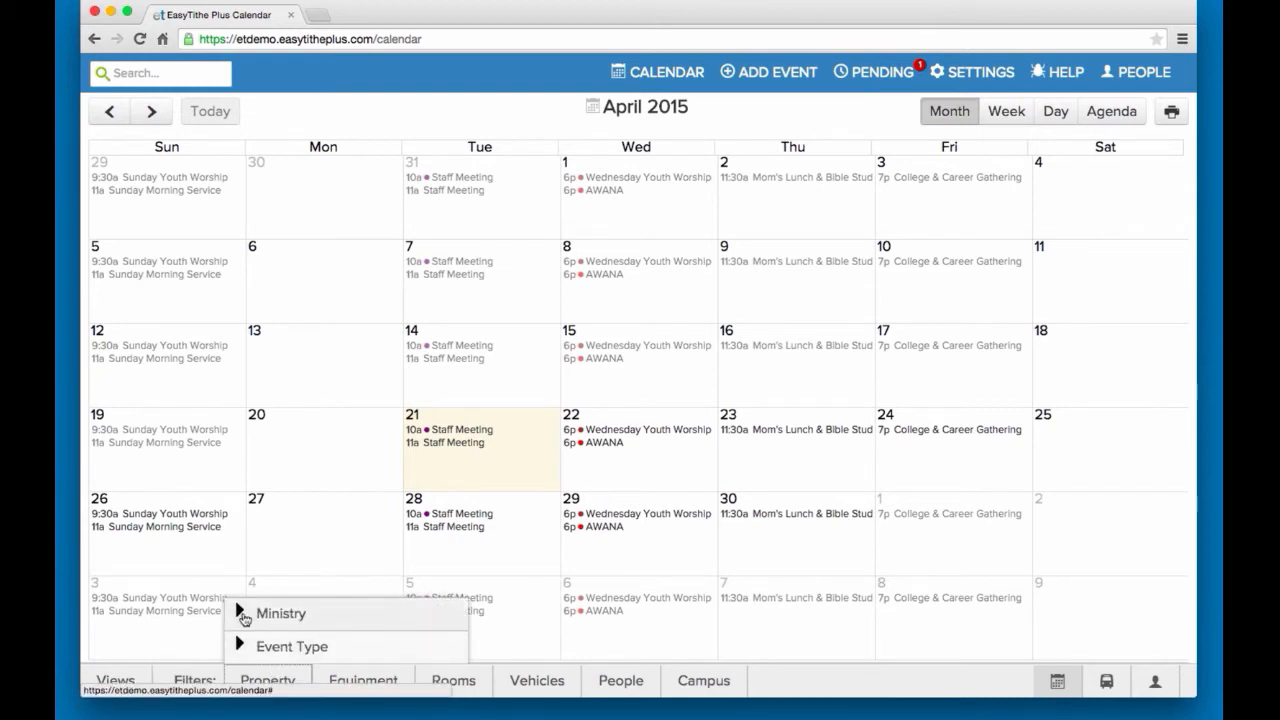
left_click(243, 609)
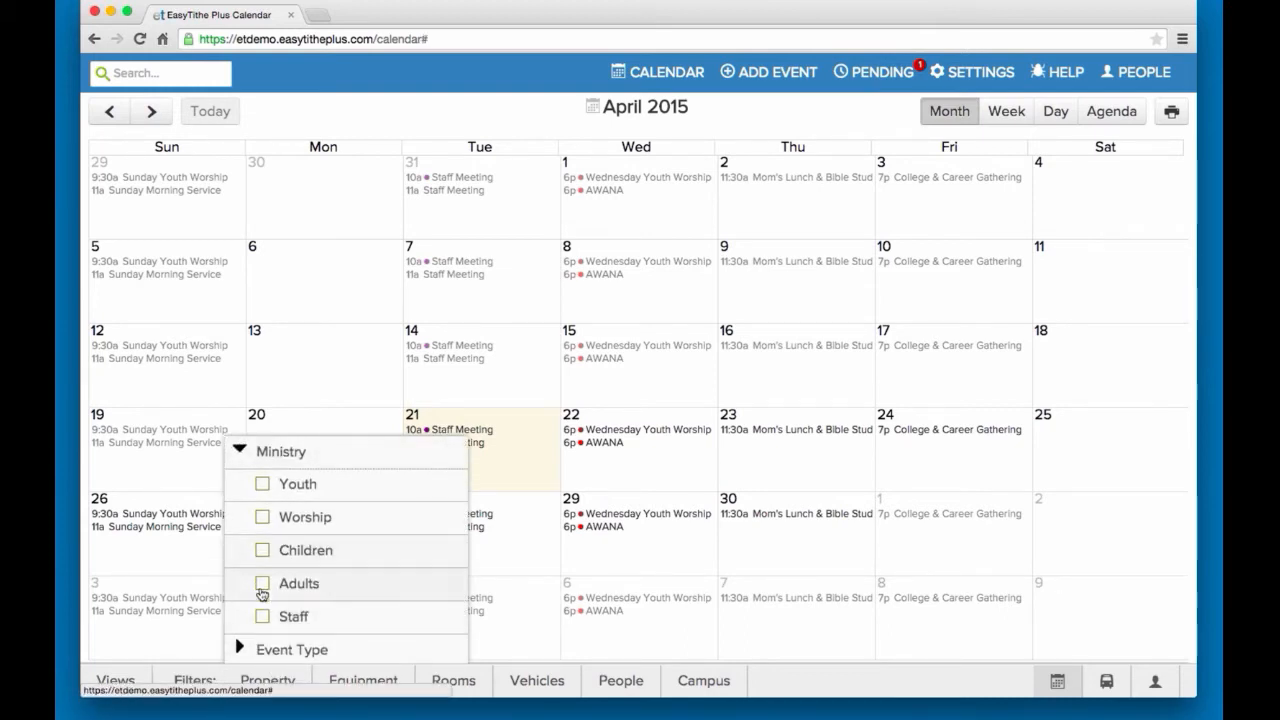
left_click(261, 583)
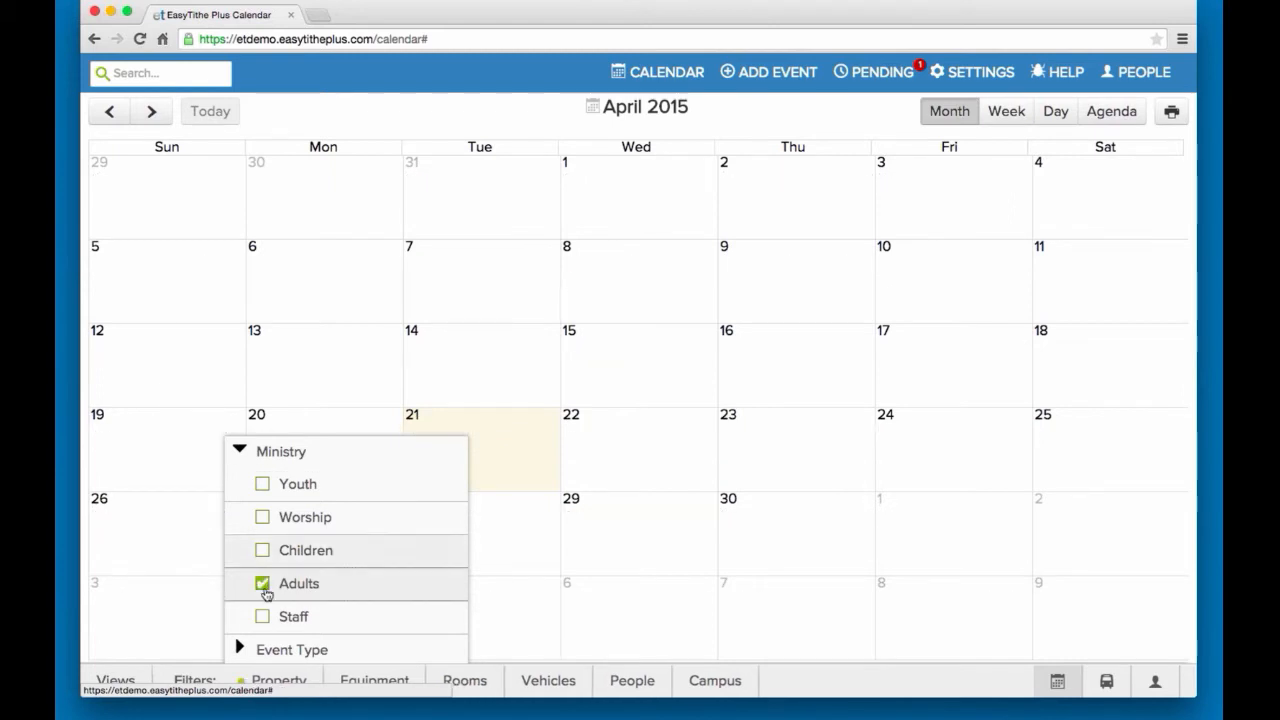
left_click(263, 551)
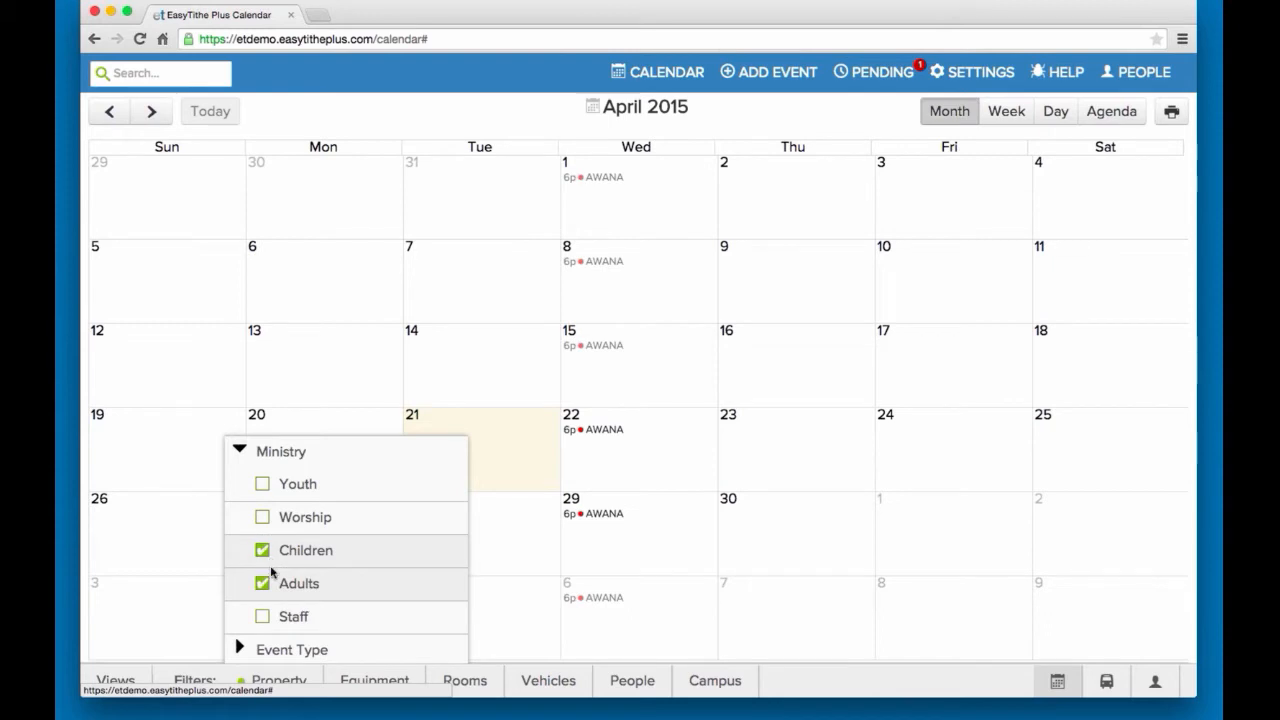
left_click(262, 484)
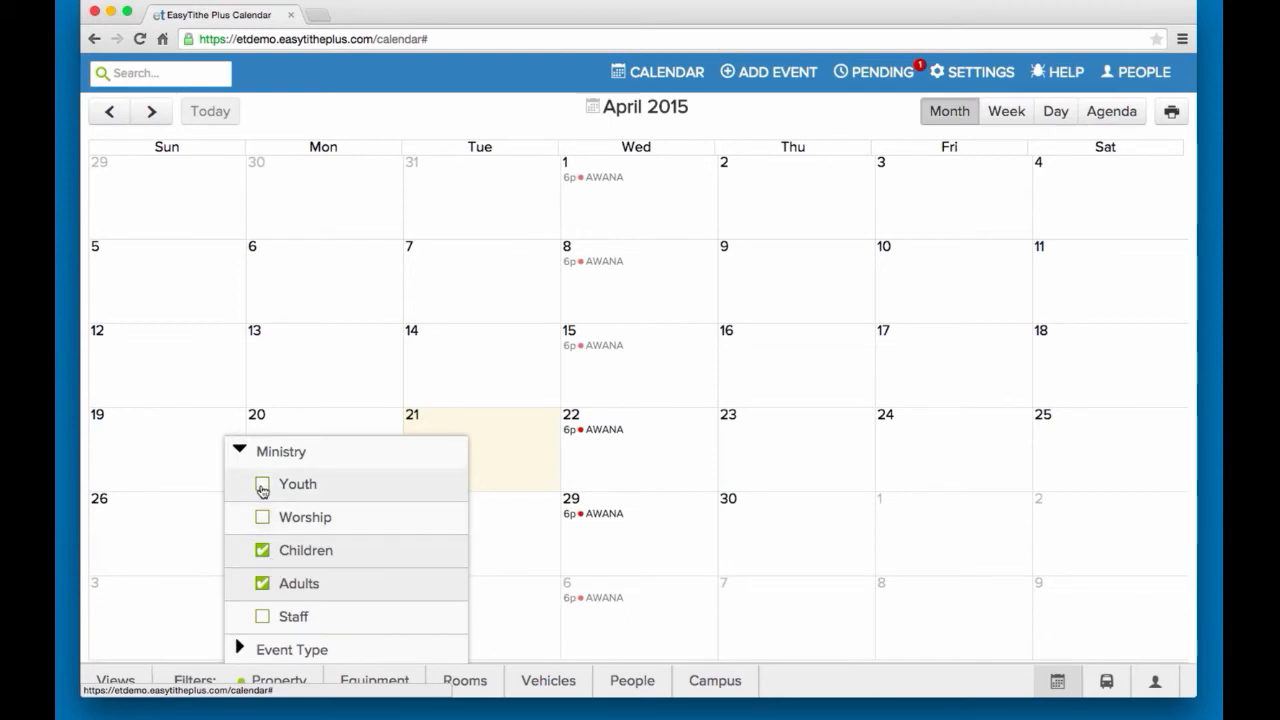
left_click(262, 585)
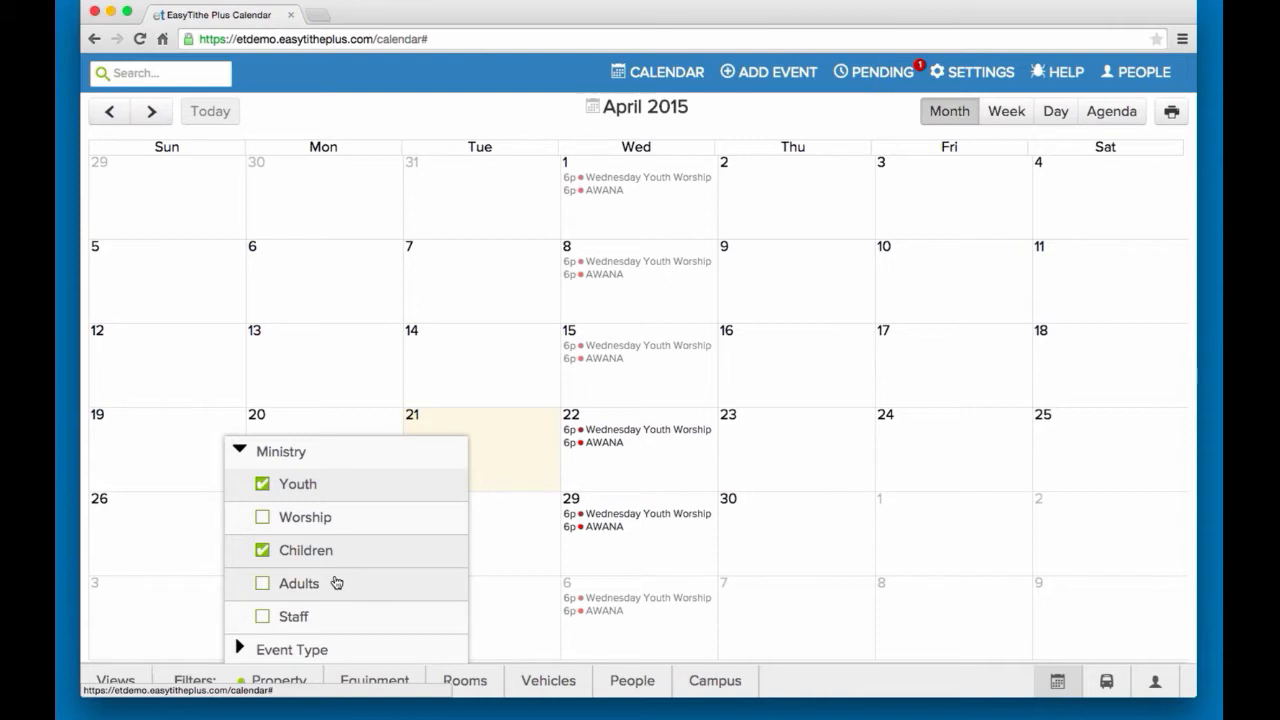
Add the Sunday School event type to the calendar's property filters
left_click(240, 650)
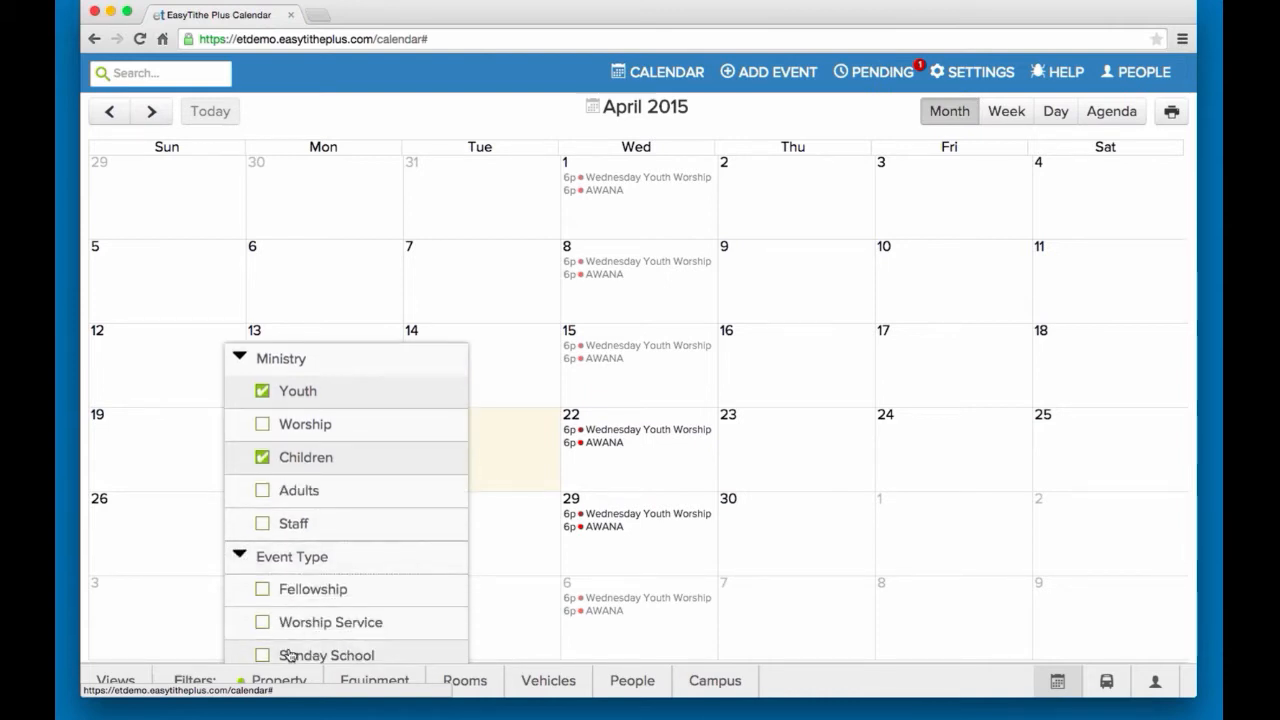
left_click(262, 656)
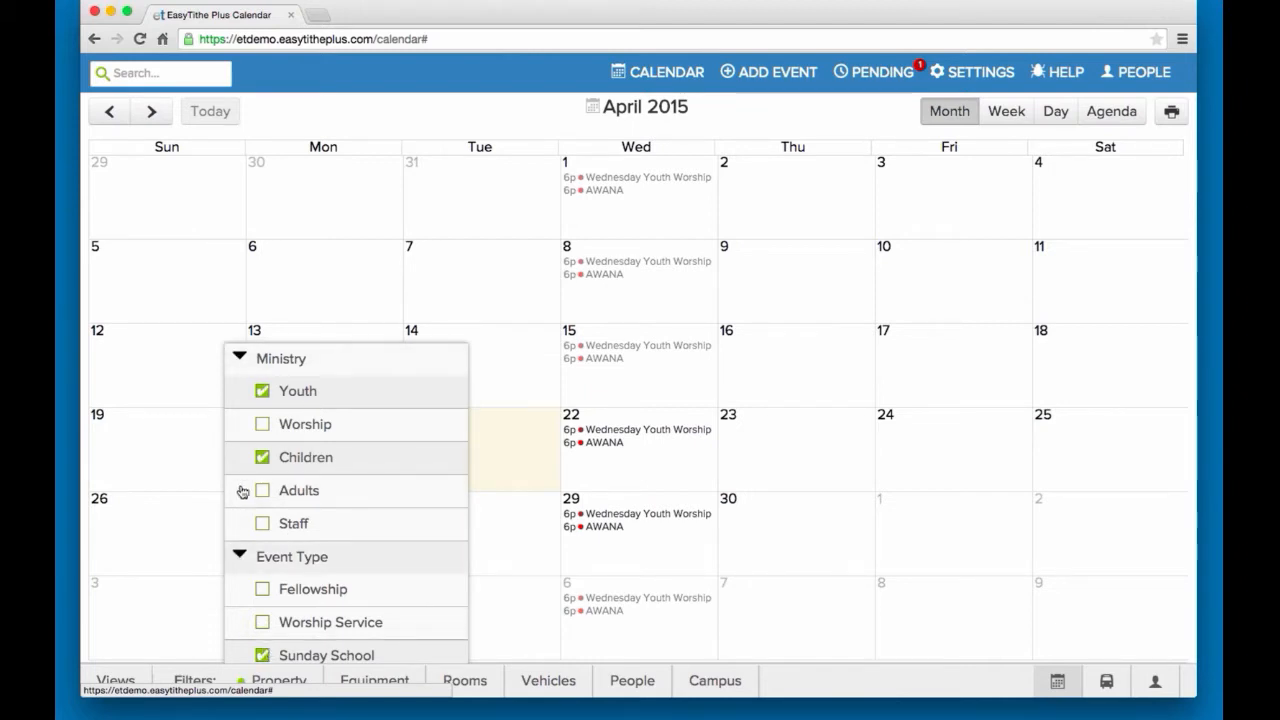
left_click(262, 680)
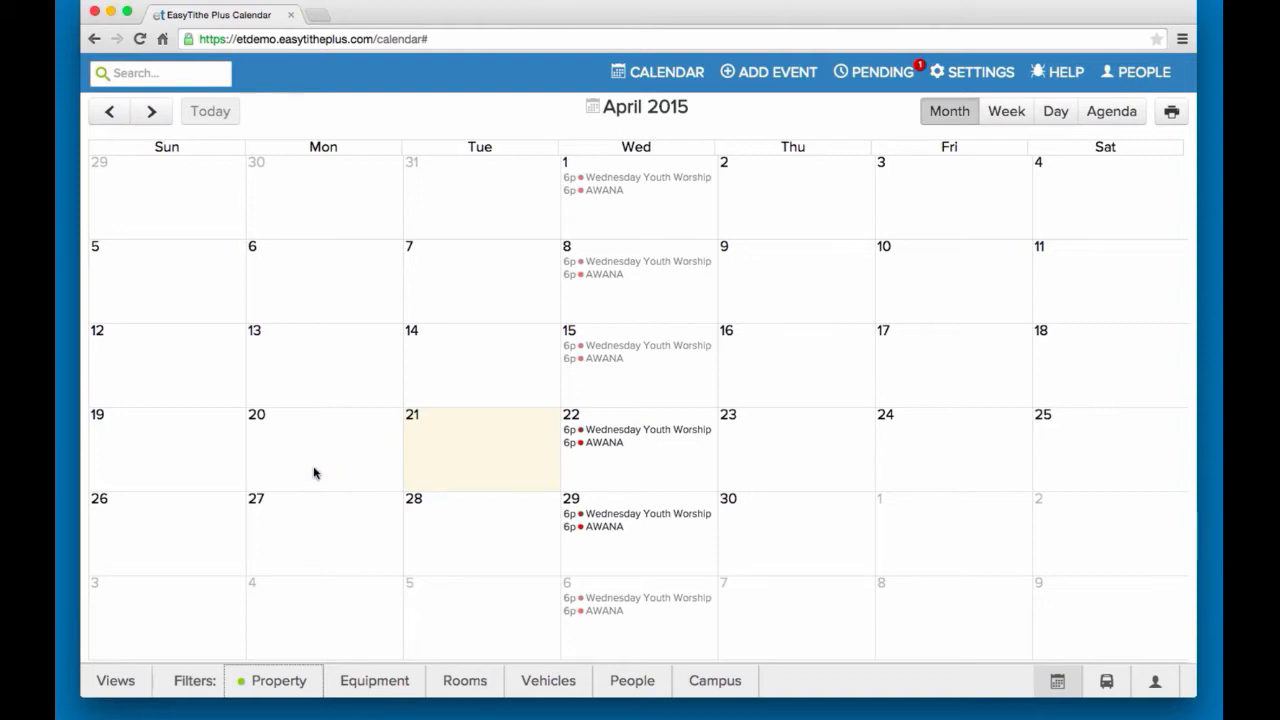
Store the current calendar filters as a view named Sunday School and look over its website embed code
left_click(120, 680)
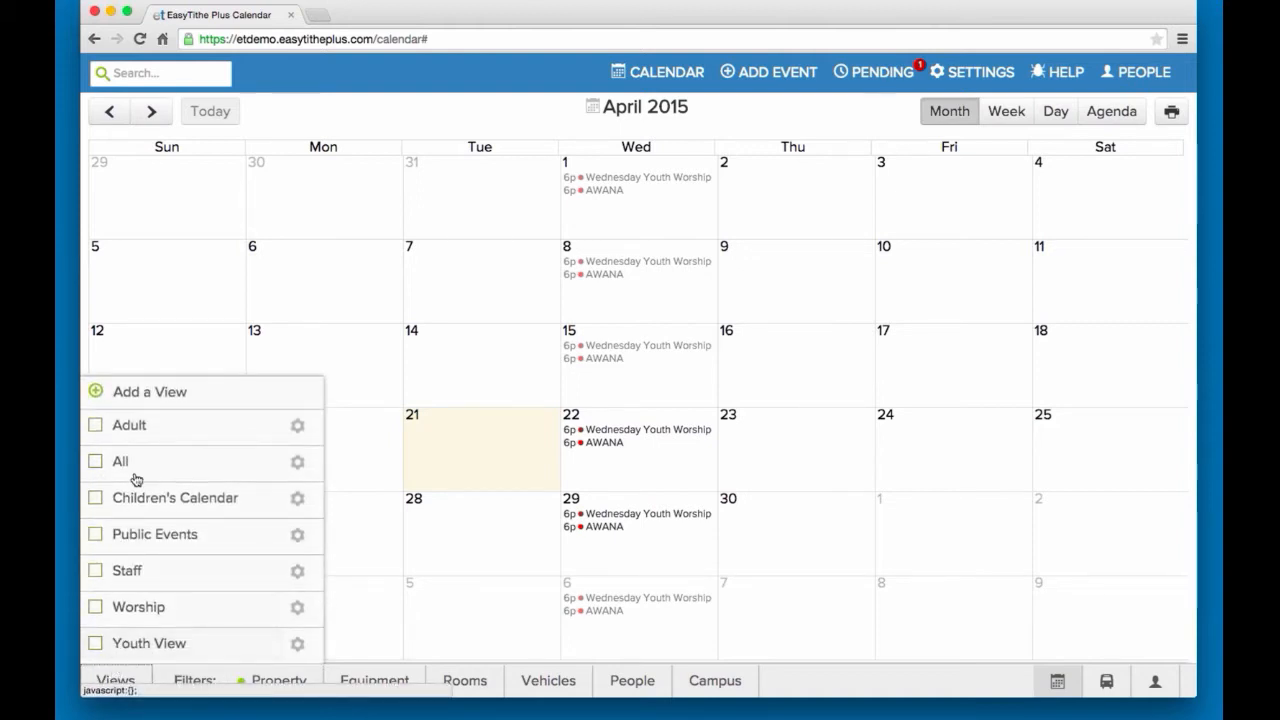
left_click(135, 395)
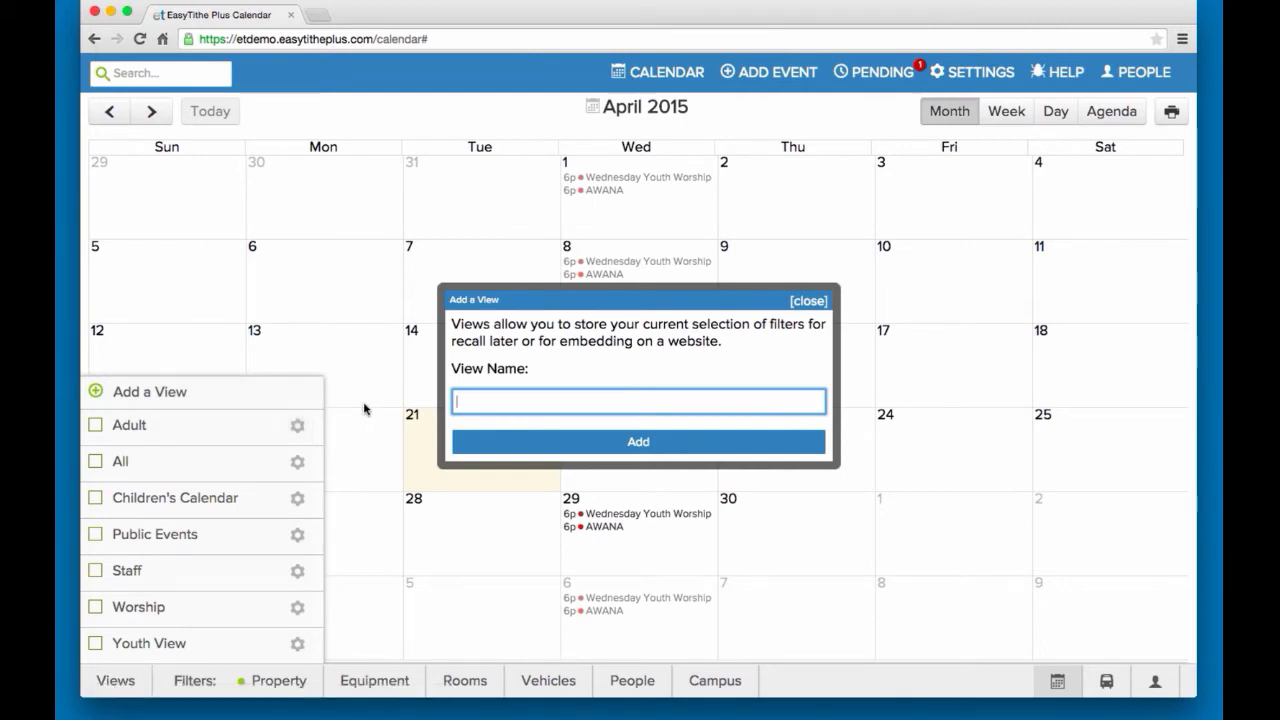
type("Sunday Sch")
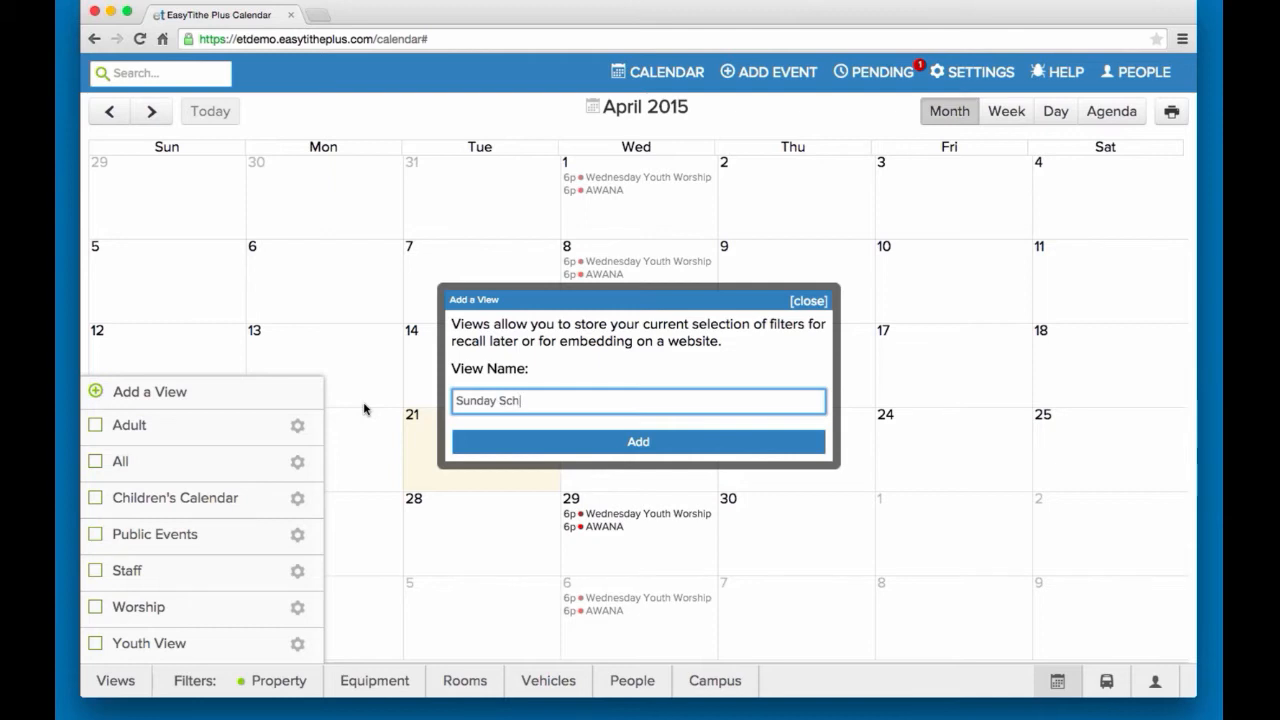
type("ool")
left_click(559, 451)
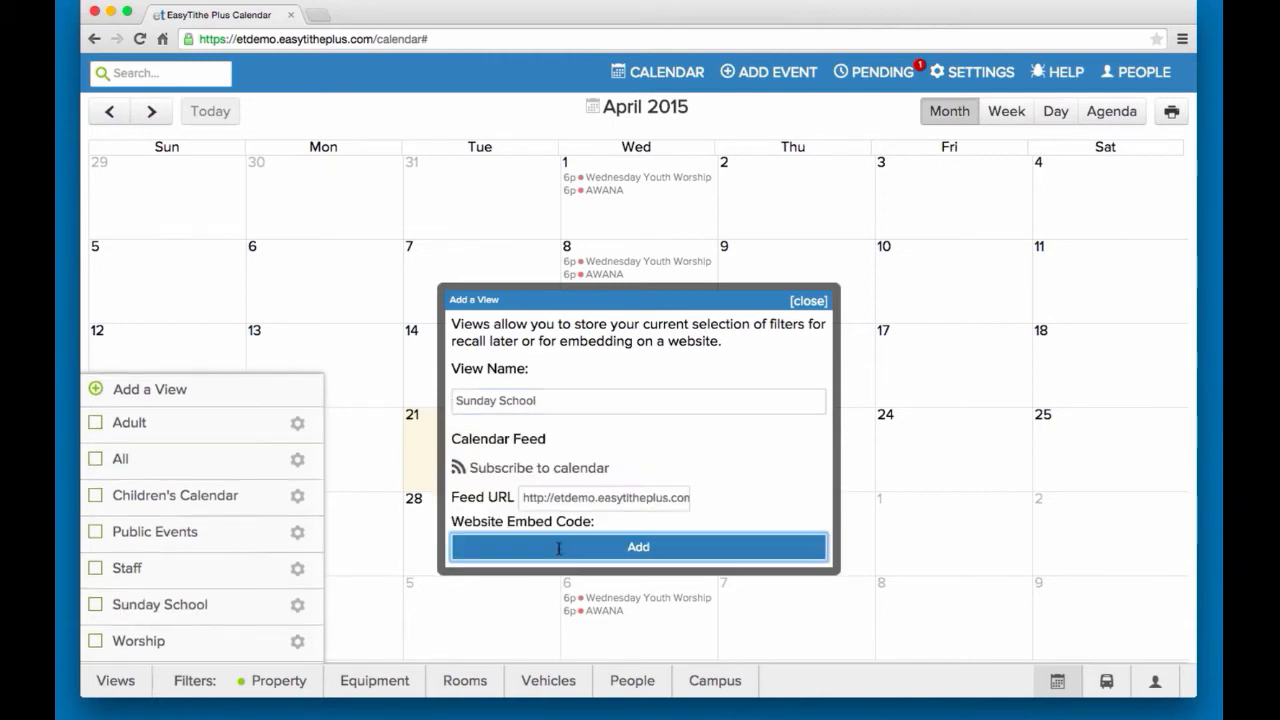
scroll(480, 550, "down", 3)
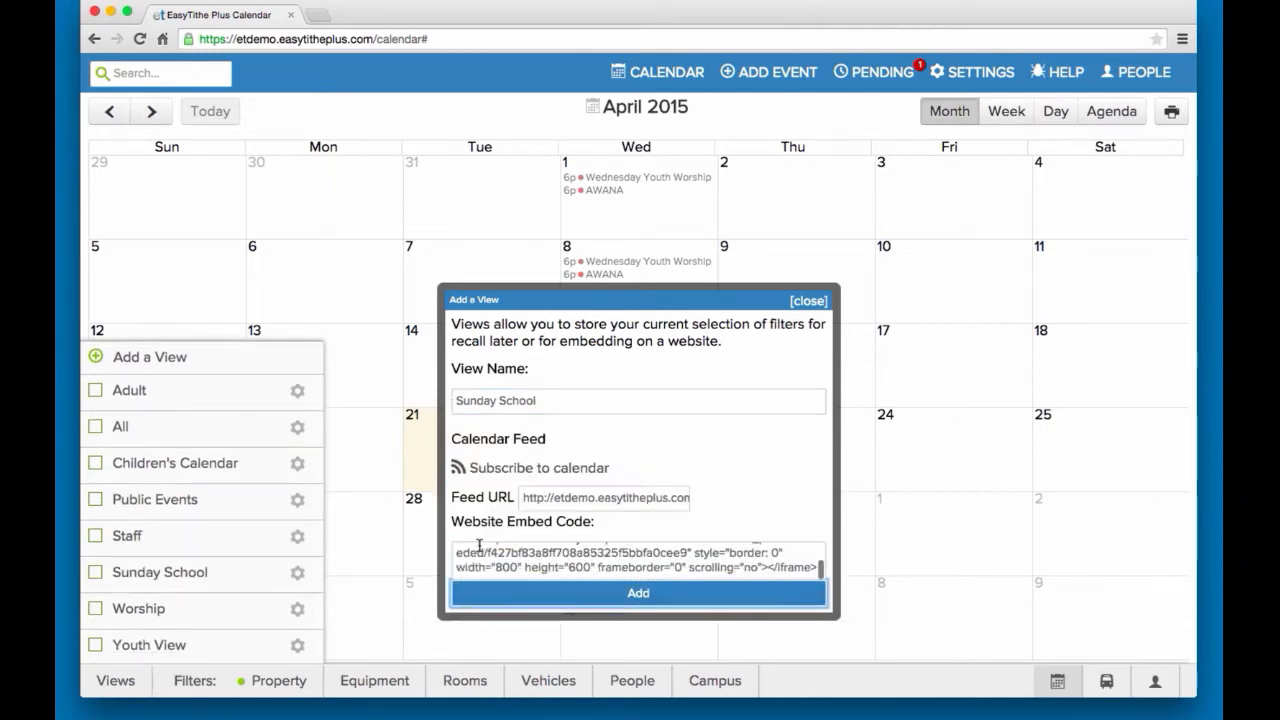
scroll(477, 551, "up", 3)
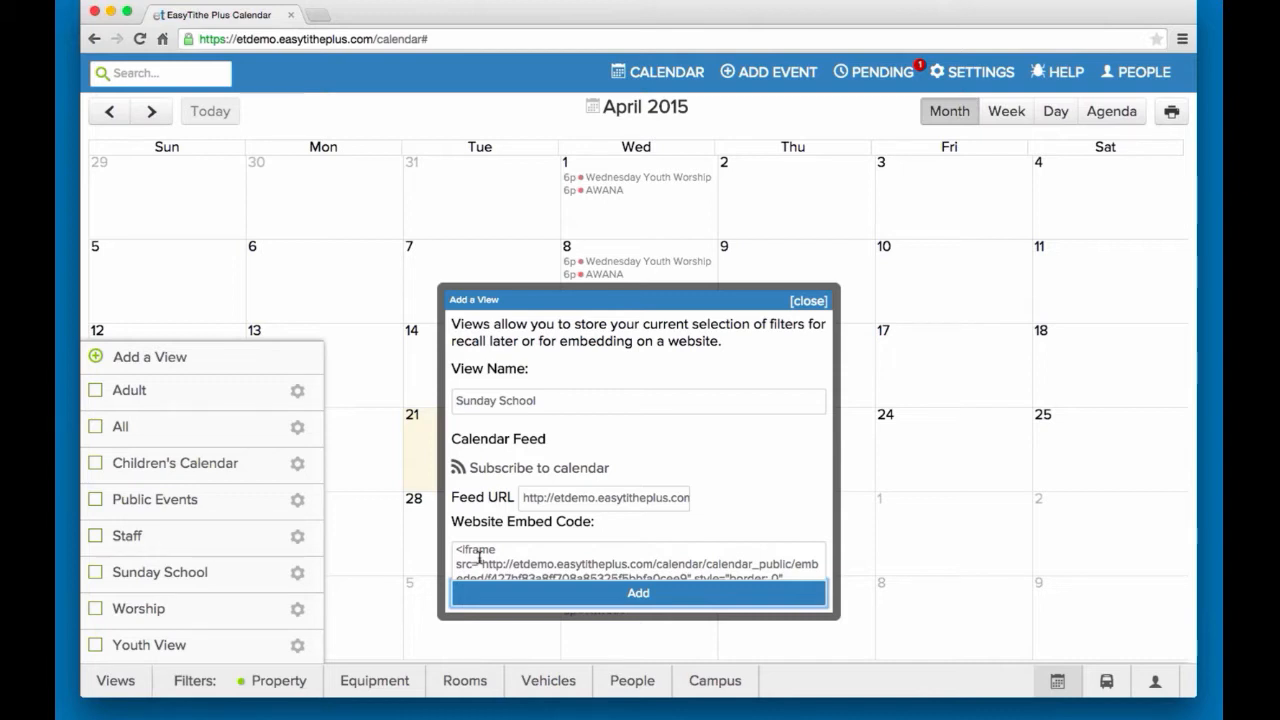
left_click(809, 301)
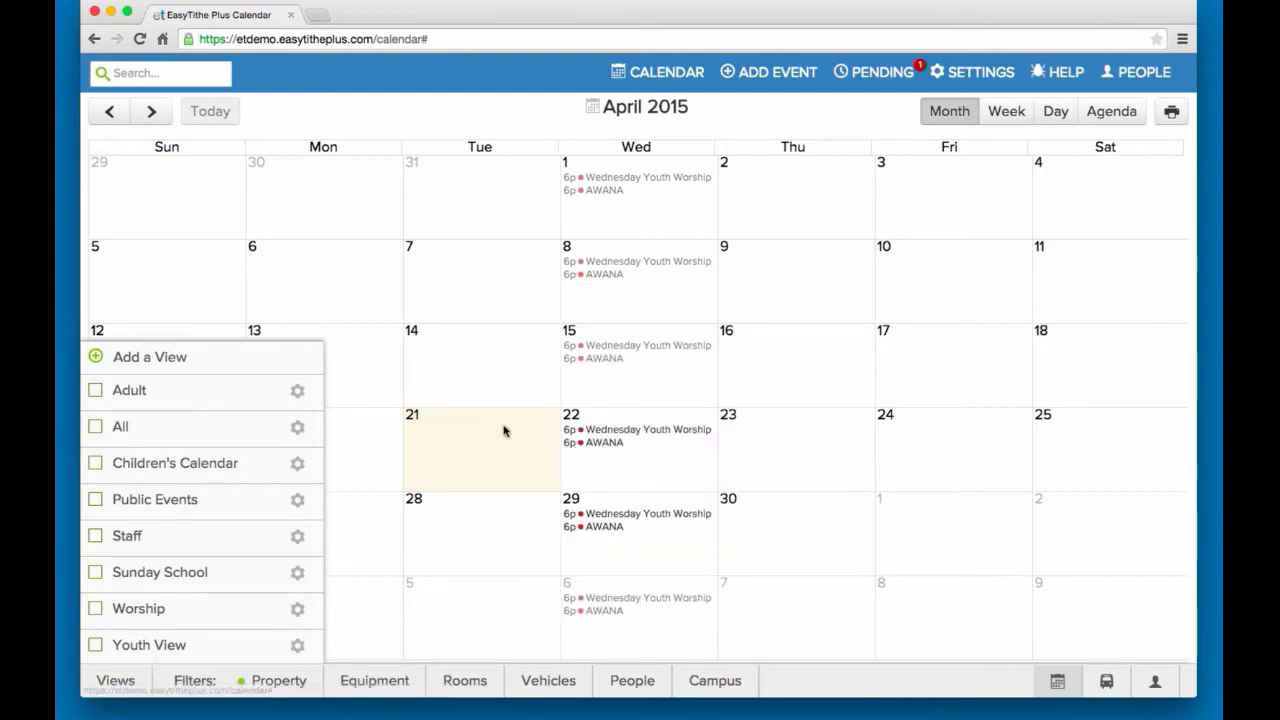
Apply the Youth View to the calendar and inspect its website embed code without editing the view
left_click(112, 681)
left_click(107, 681)
left_click(96, 644)
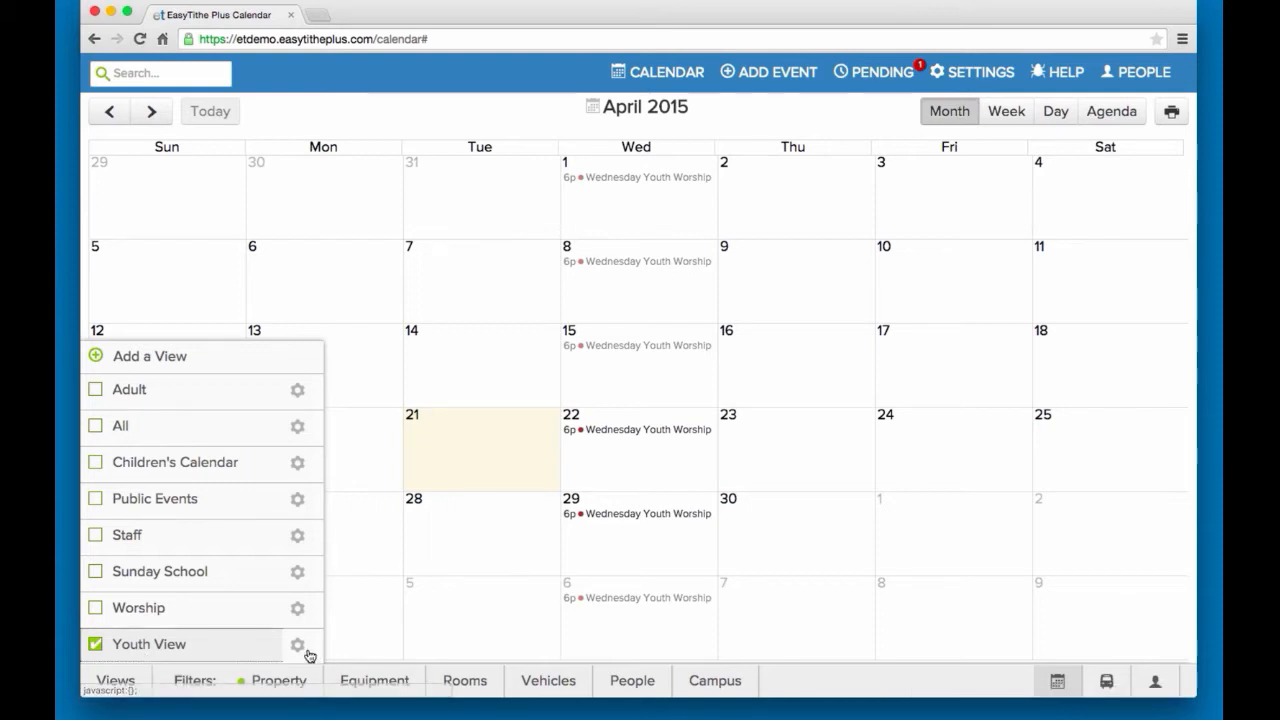
left_click(298, 645)
scroll(537, 460, "down", 3)
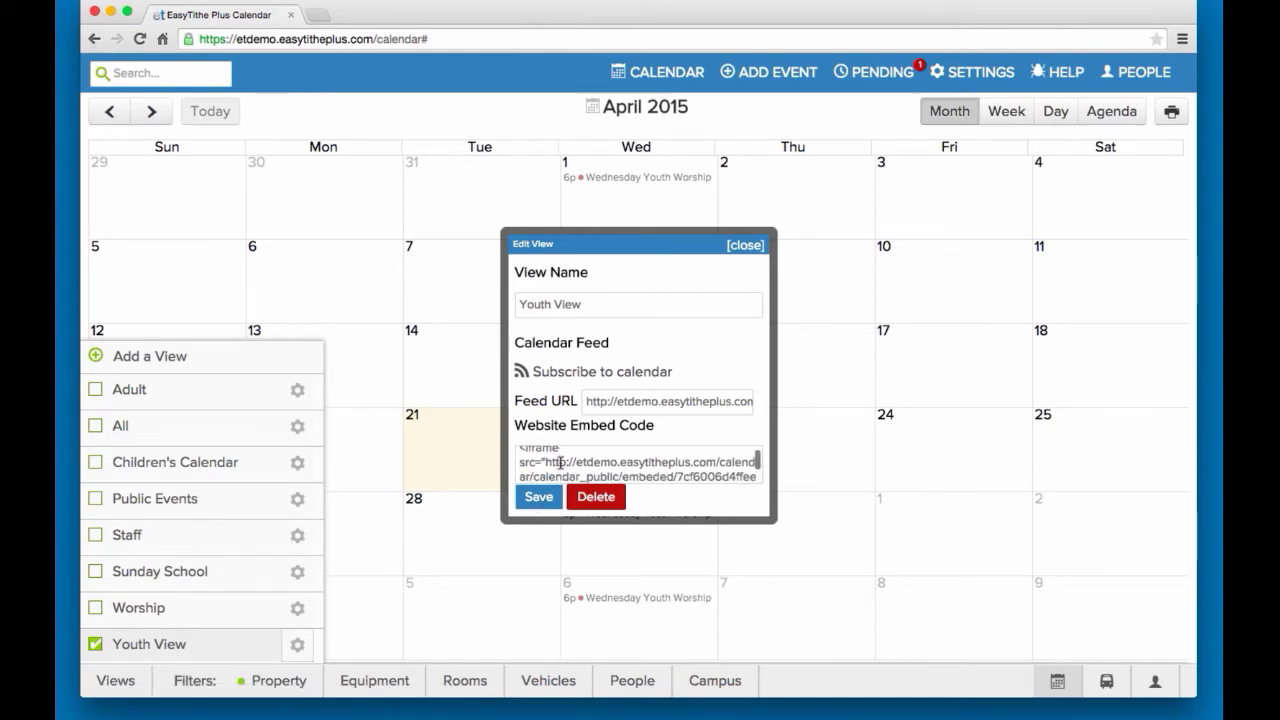
scroll(537, 460, "up", 1)
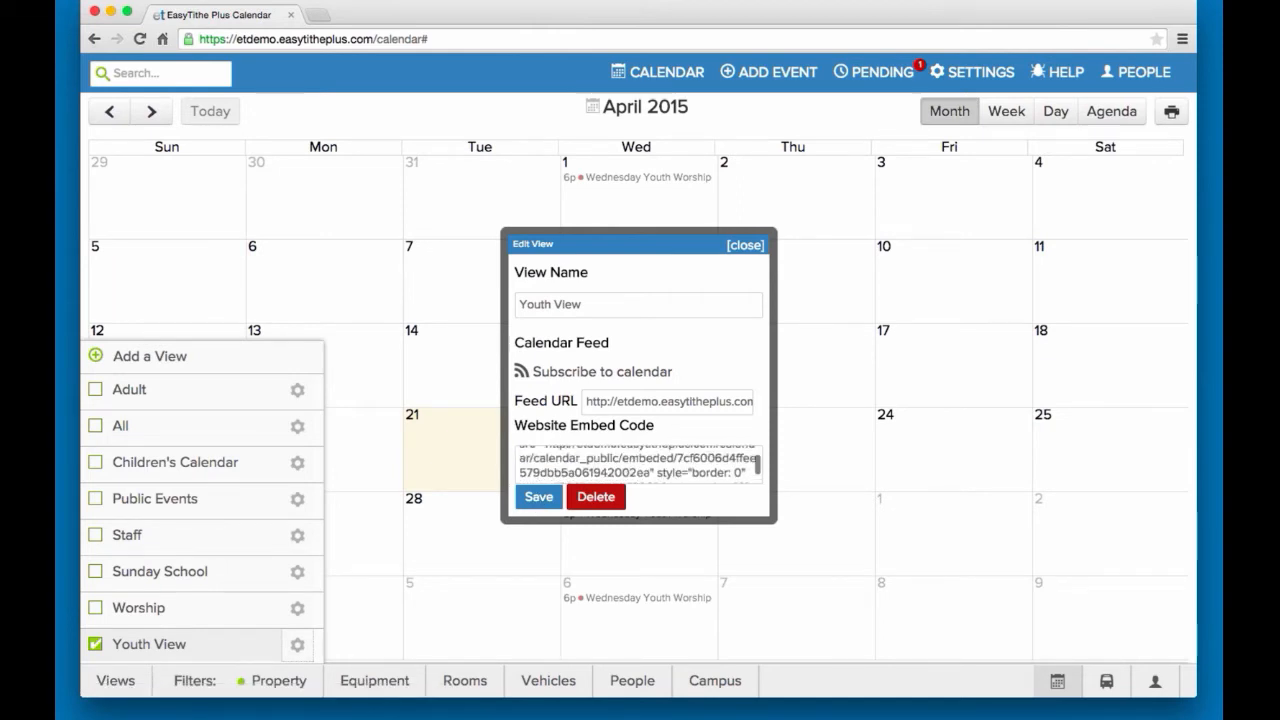
left_click(745, 246)
left_click(128, 680)
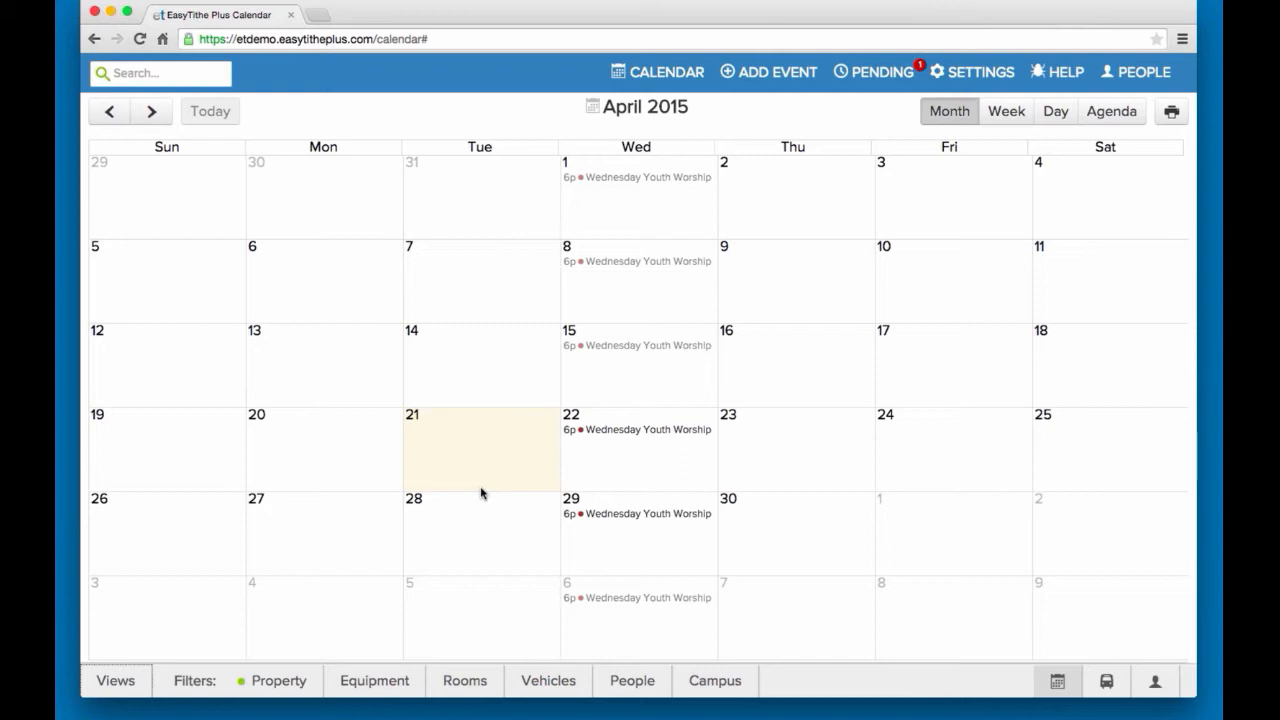
Start a new calendar event and review its campus choices, keeping Main Campus selected
left_click(757, 80)
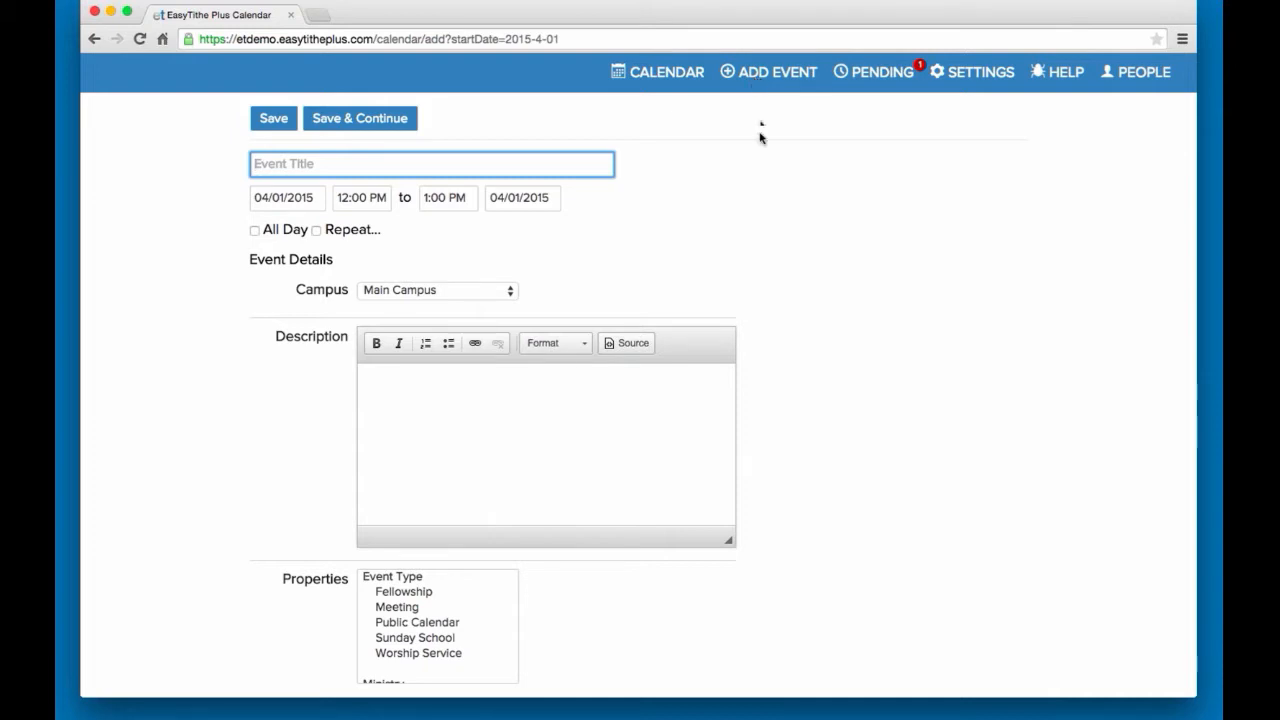
scroll(760, 162, "down", 2)
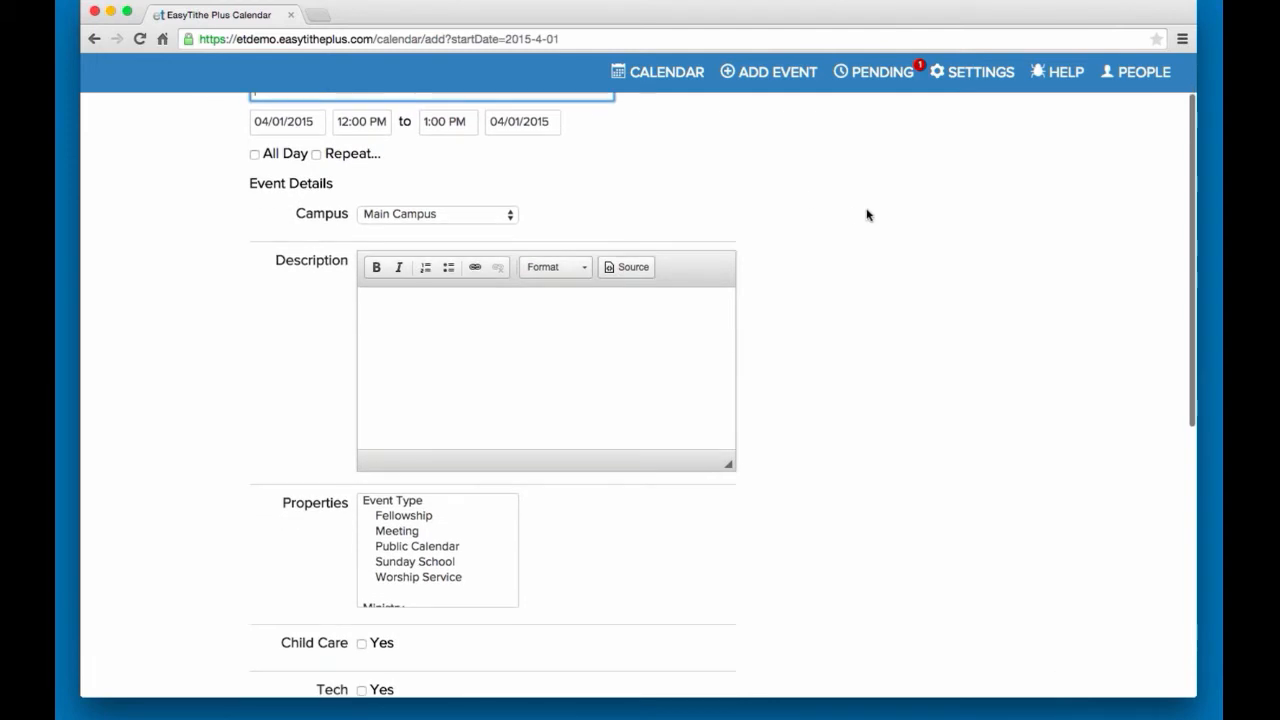
scroll(867, 214, "down", 1)
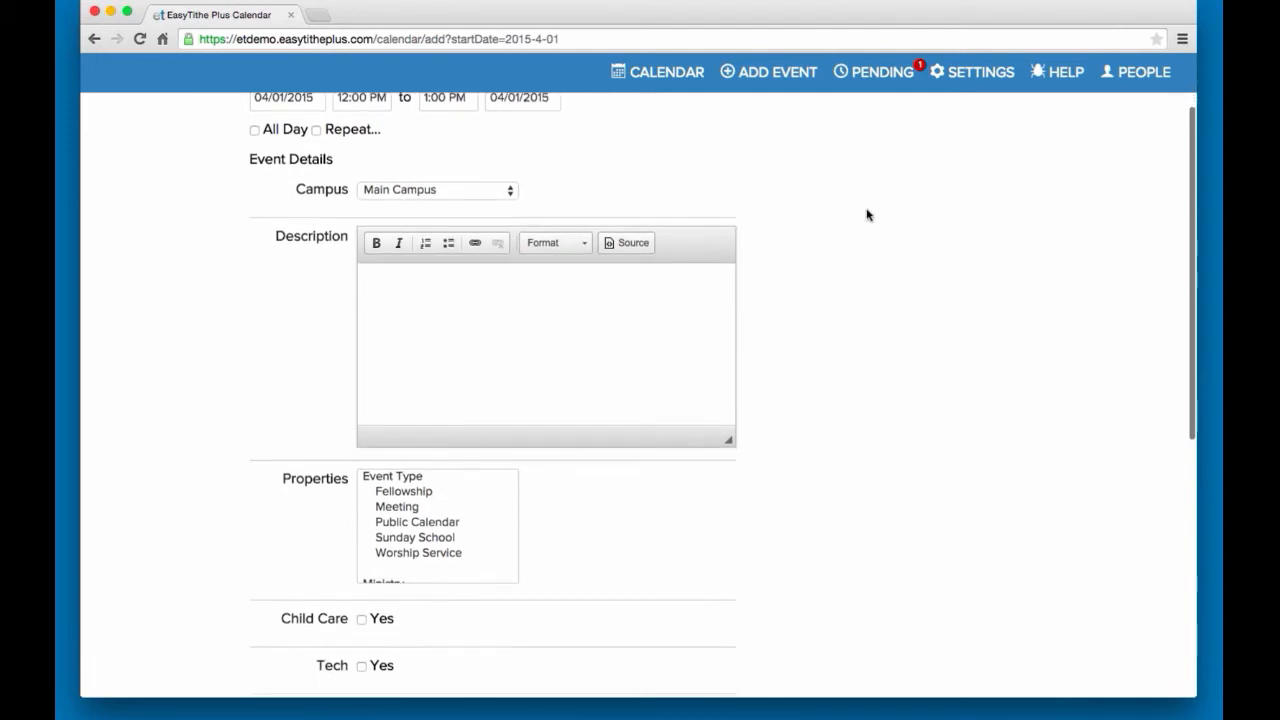
left_click(509, 177)
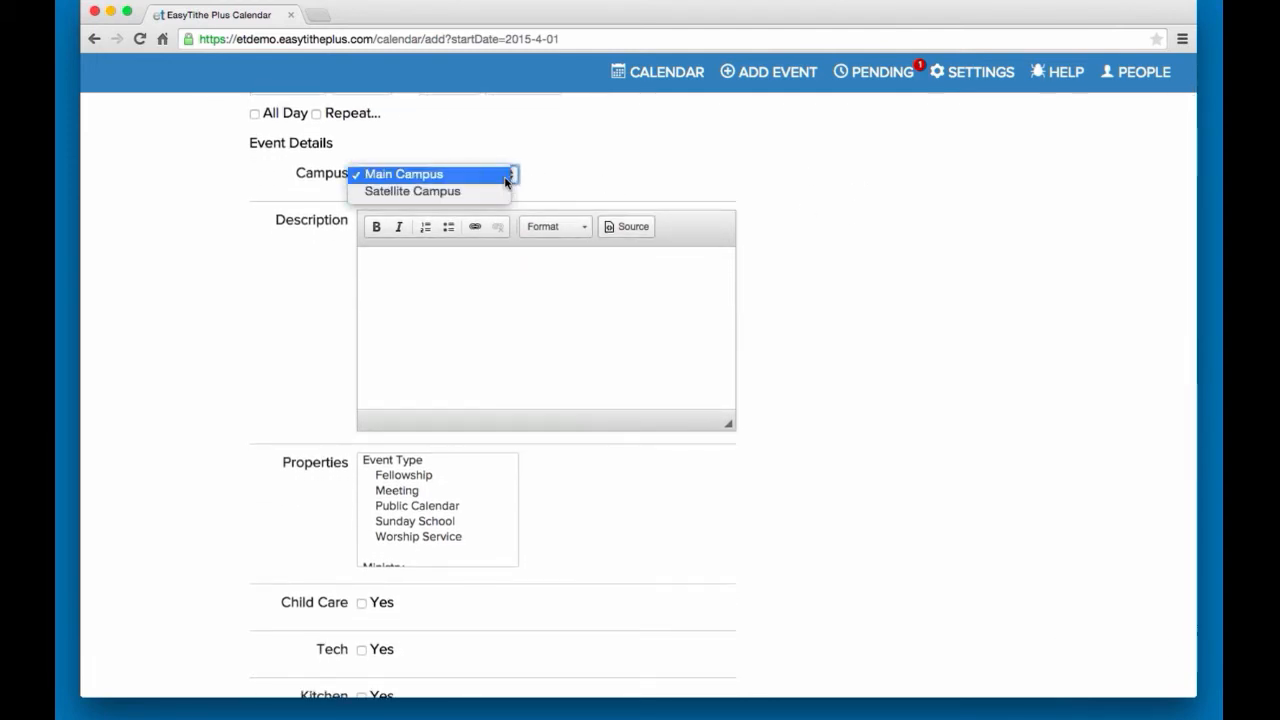
left_click(591, 166)
scroll(900, 275, "down", 1)
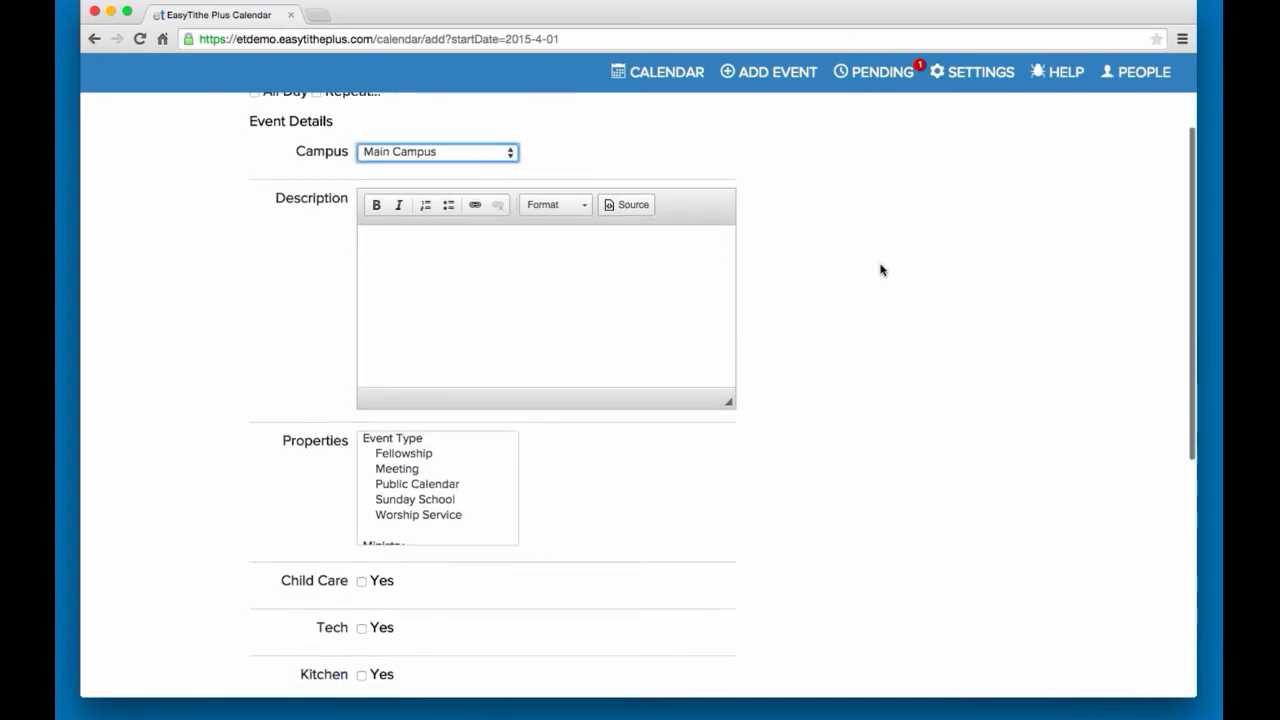
left_click(513, 157)
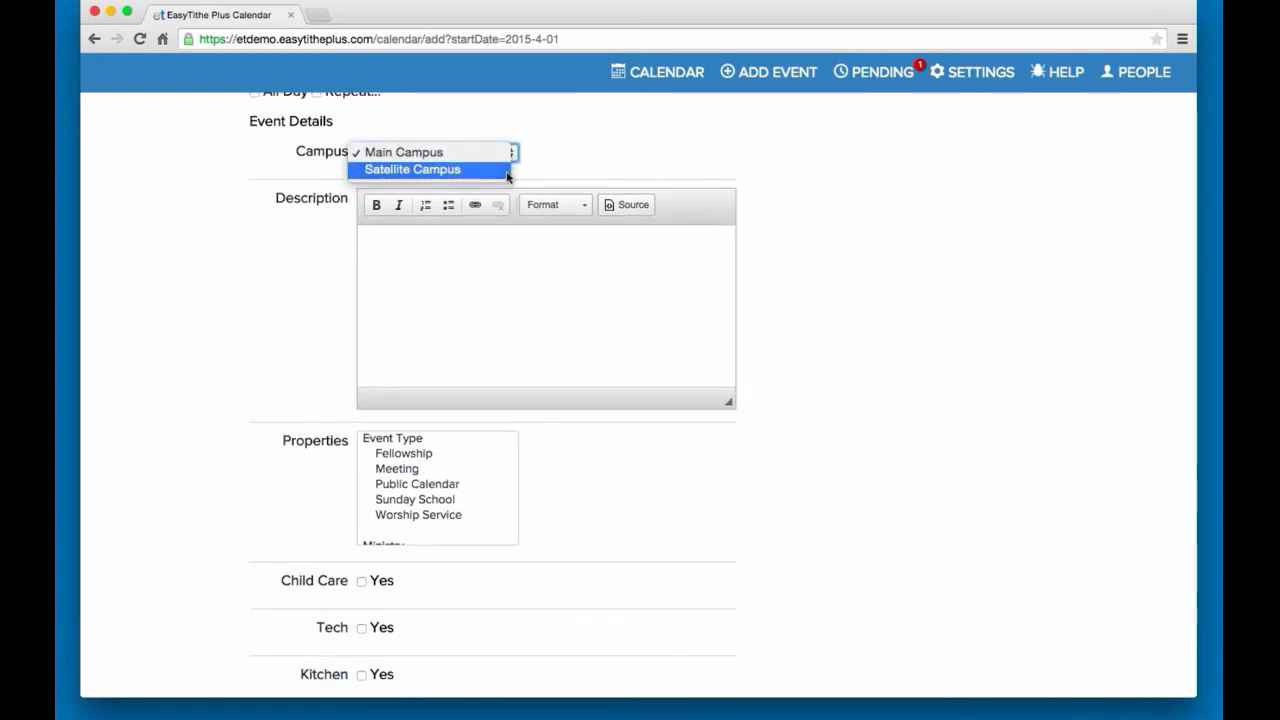
left_click(586, 152)
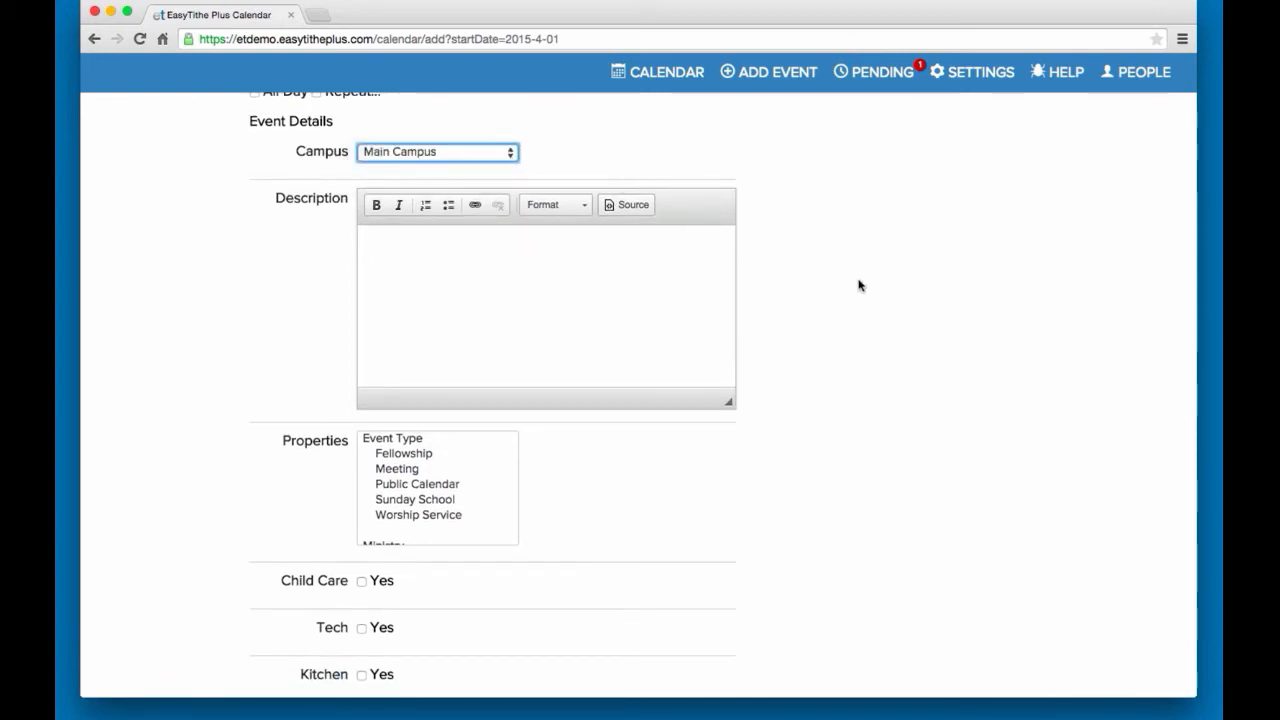
Mark the new event's properties with the Meeting event type and the Staff ministry
scroll(626, 286, "down", 3)
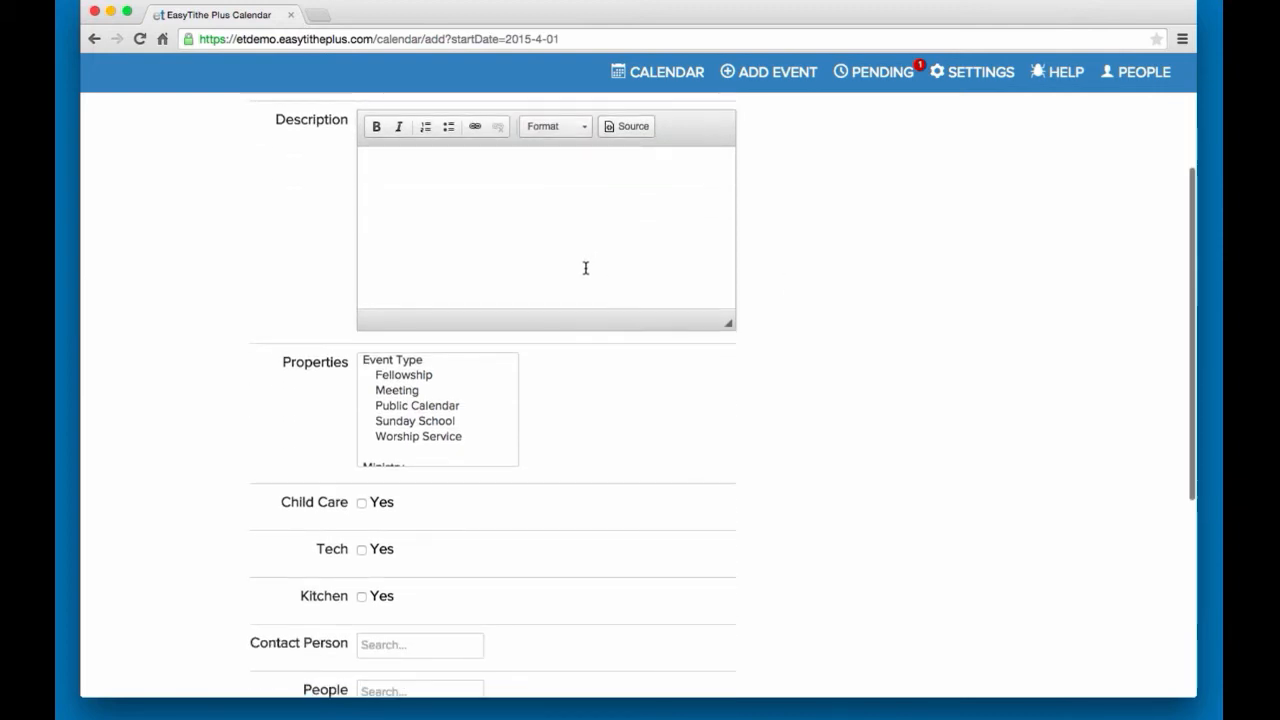
scroll(586, 268, "down", 3)
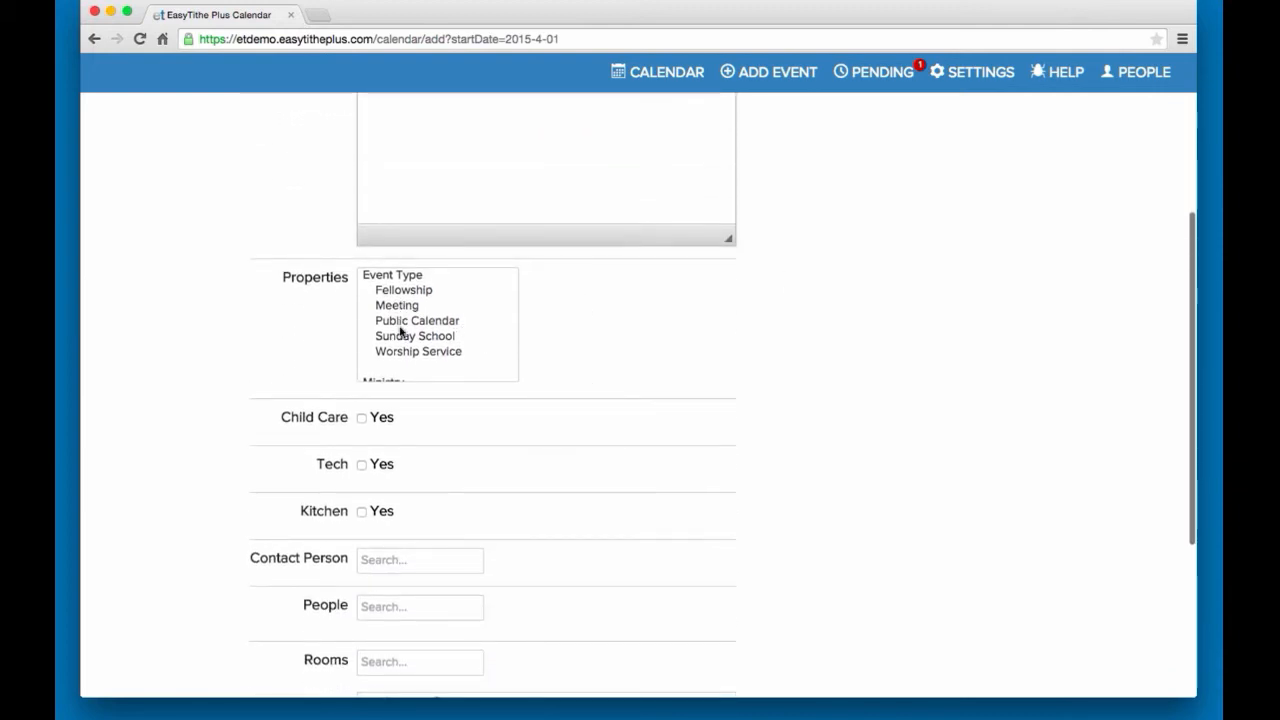
scroll(400, 331, "down", 4)
scroll(410, 289, "up", 5)
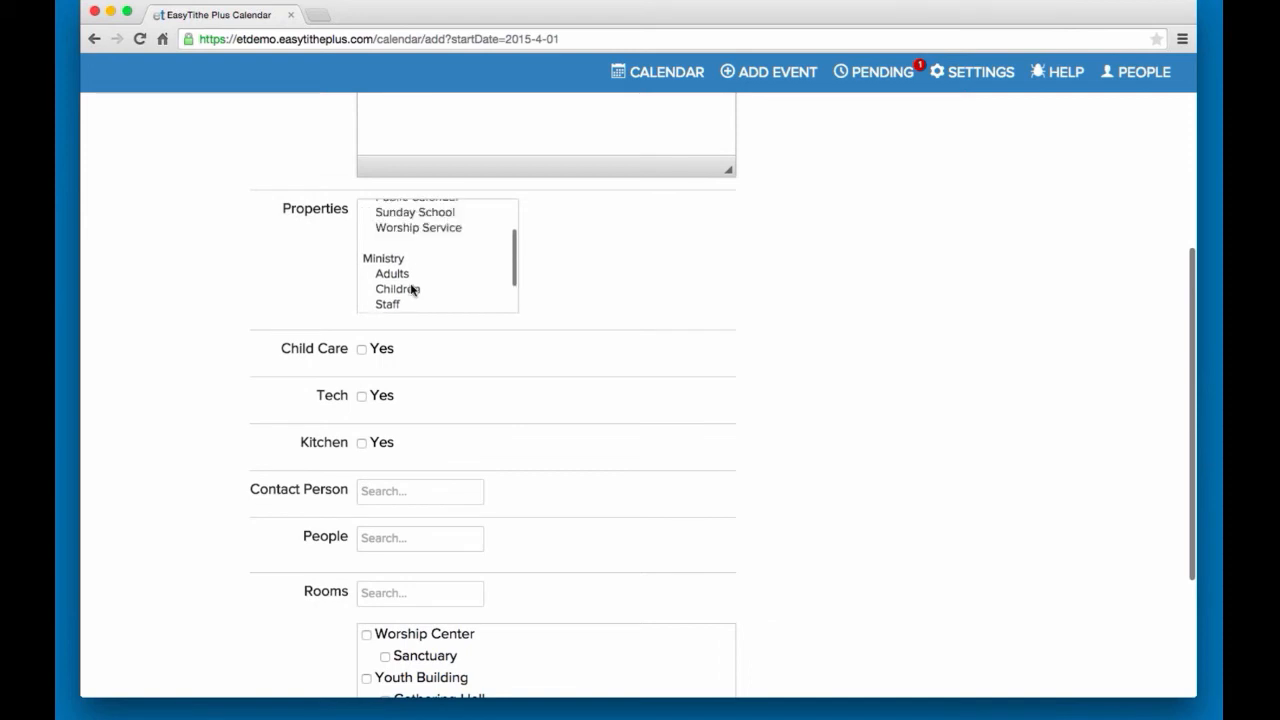
left_click(404, 247)
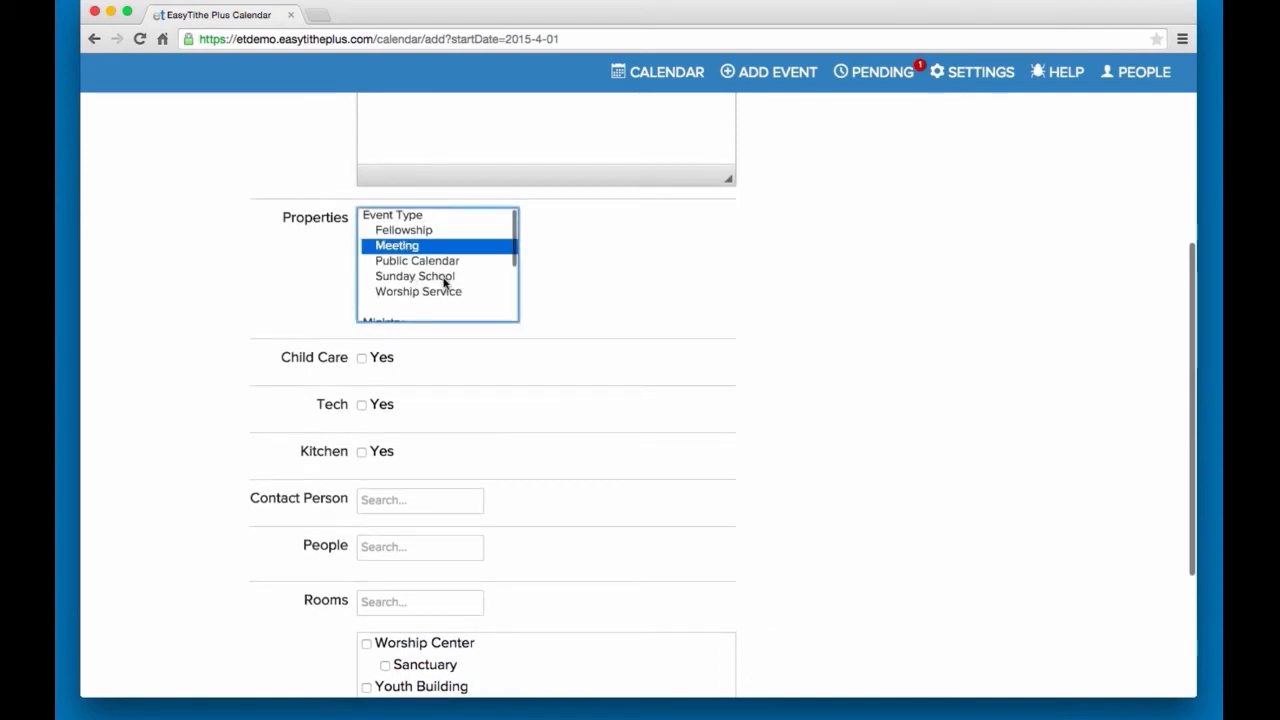
scroll(420, 278, "down", 5)
left_click(420, 247)
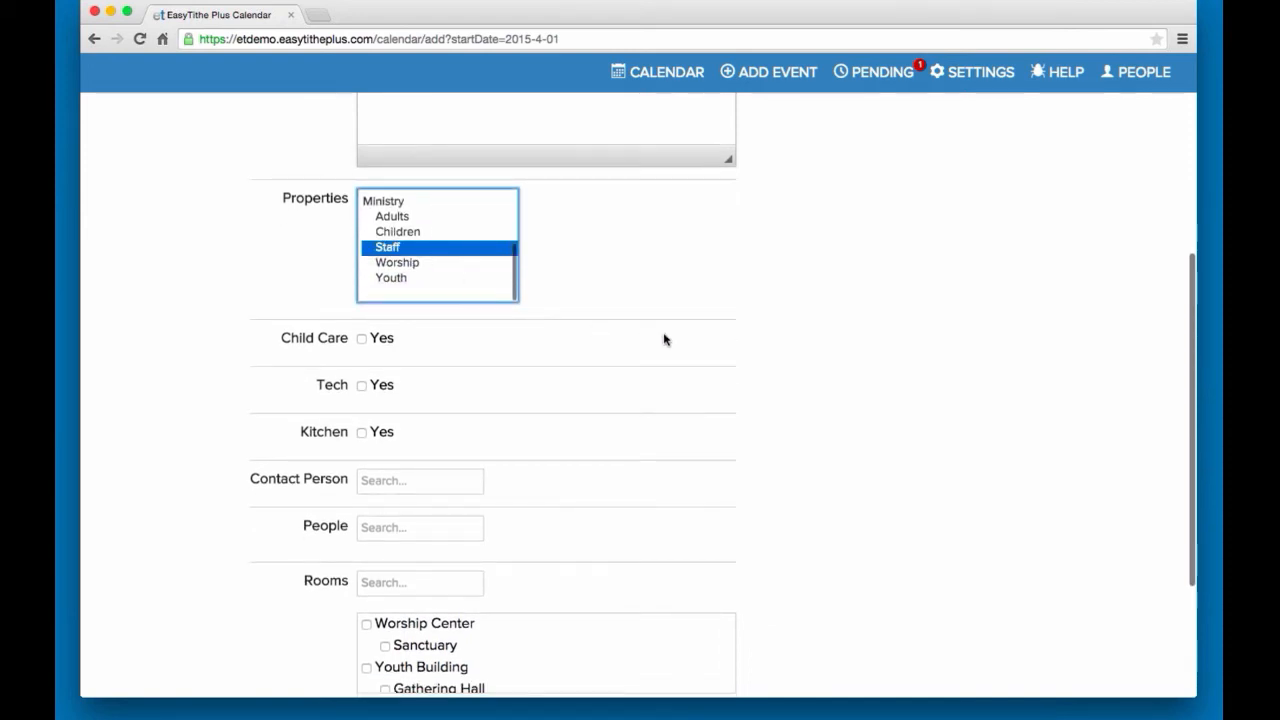
Enable child care on the new event to view its time and comment fields, and disable it again
scroll(663, 340, "down", 3)
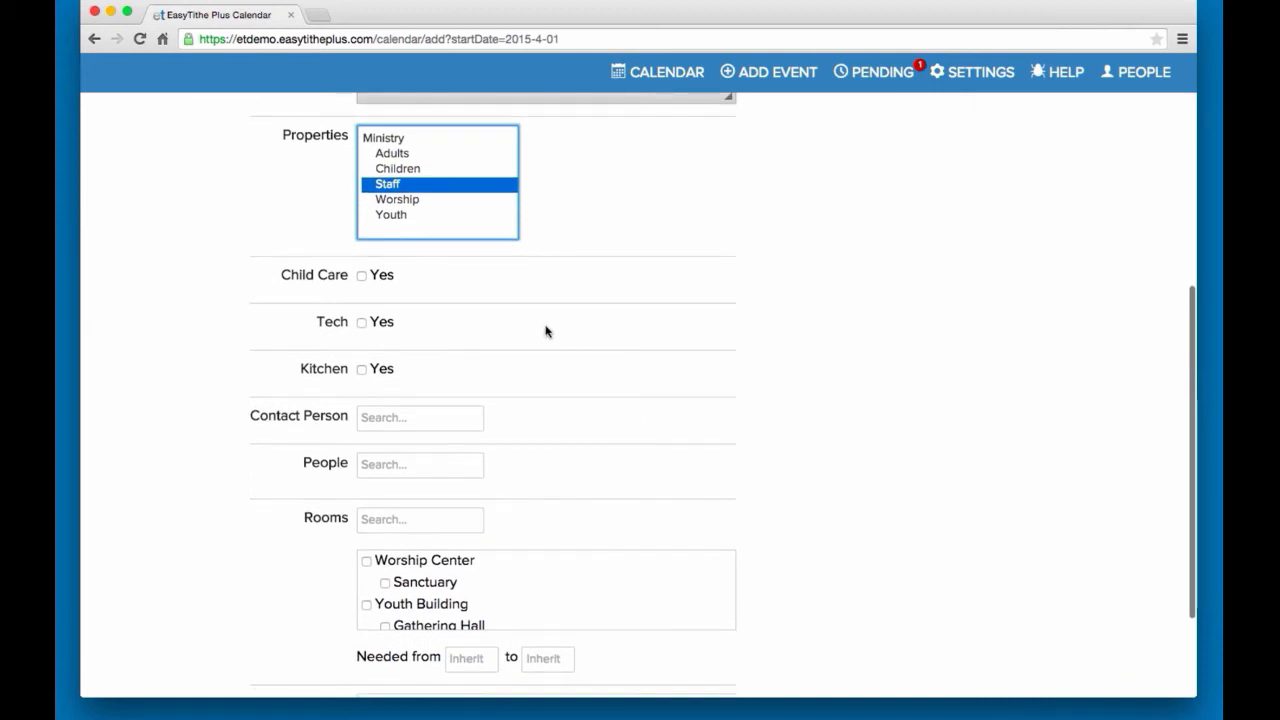
scroll(543, 331, "down", 3)
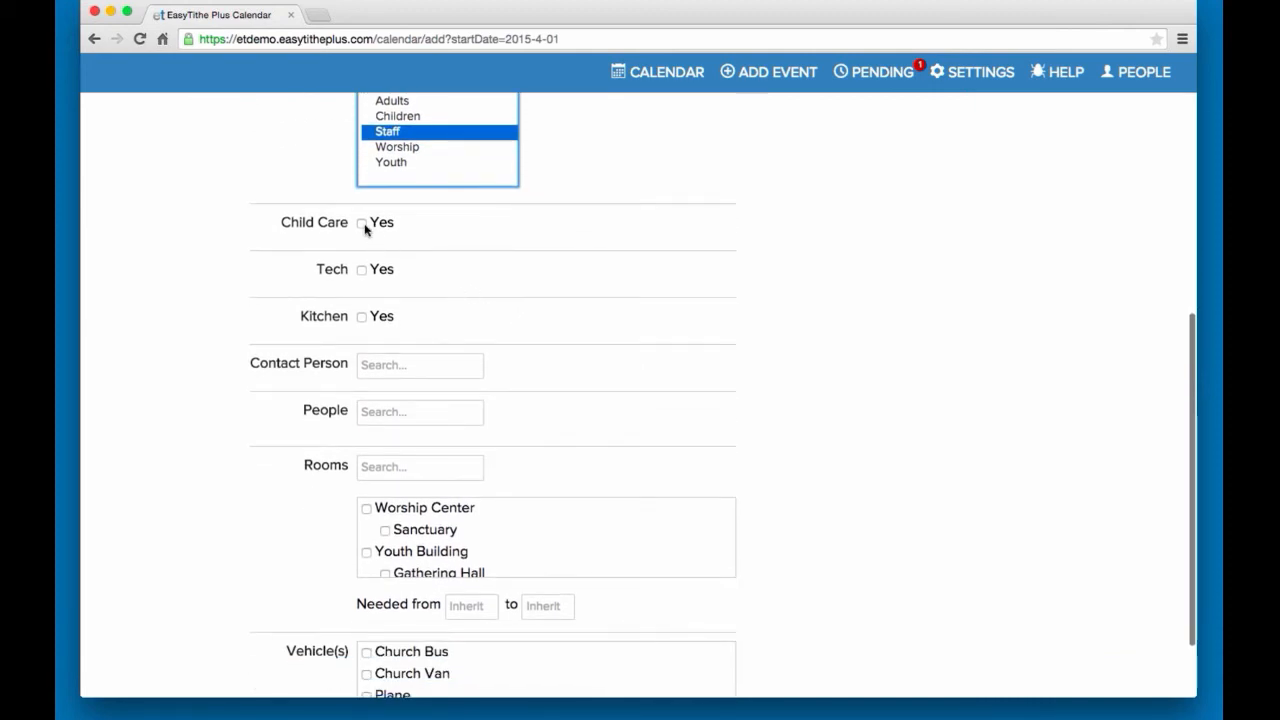
left_click(362, 223)
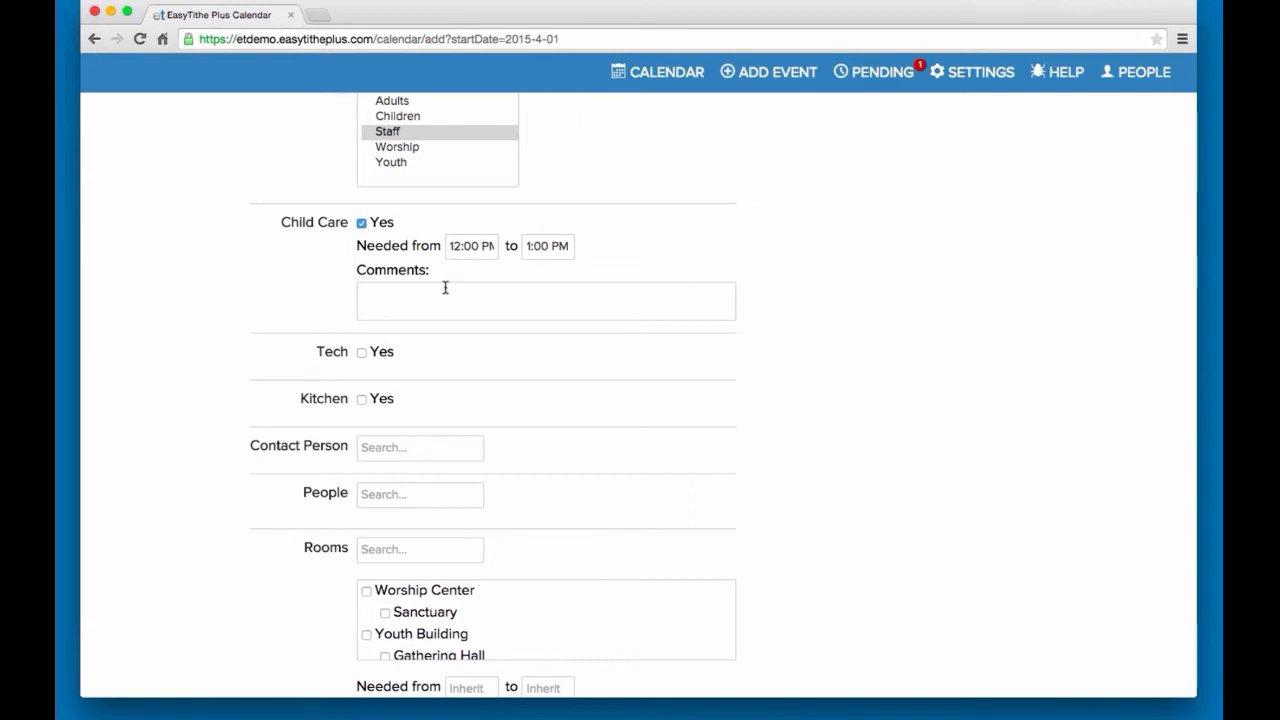
left_click(362, 223)
Reserve Classroom 4 for the new event with the standard Classroom room setup
scroll(407, 295, "down", 1)
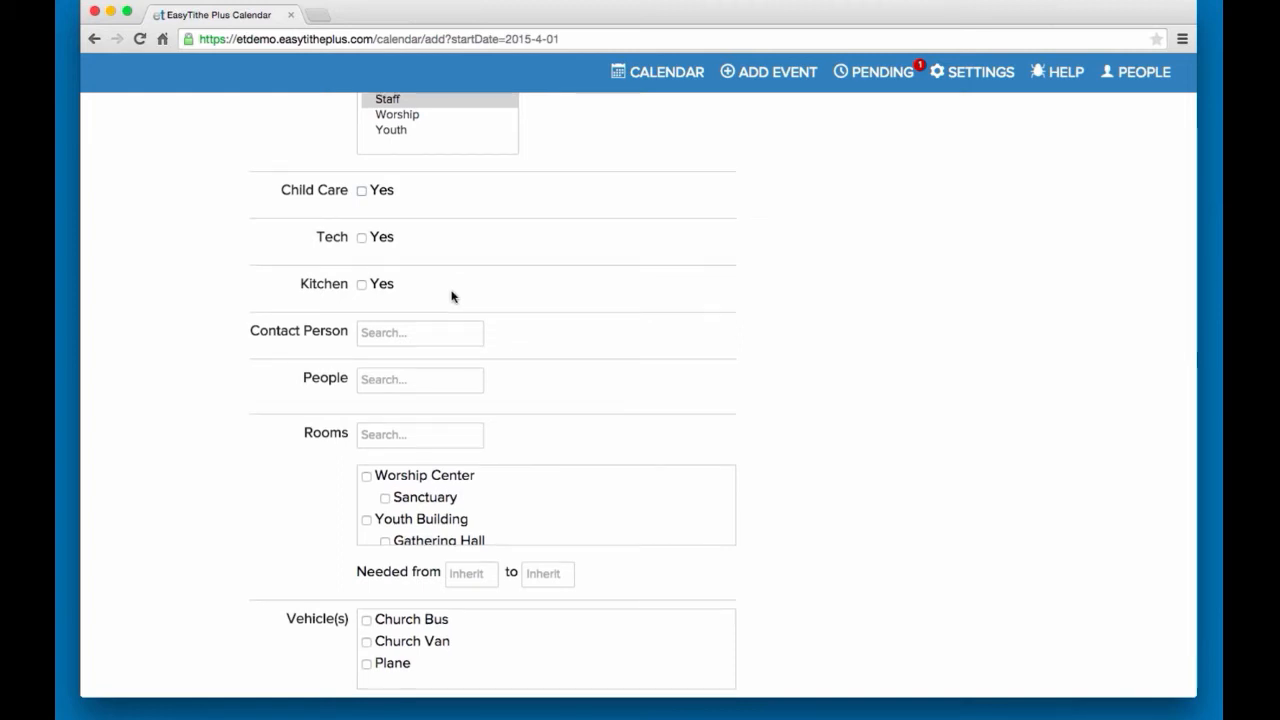
scroll(451, 296, "down", 2)
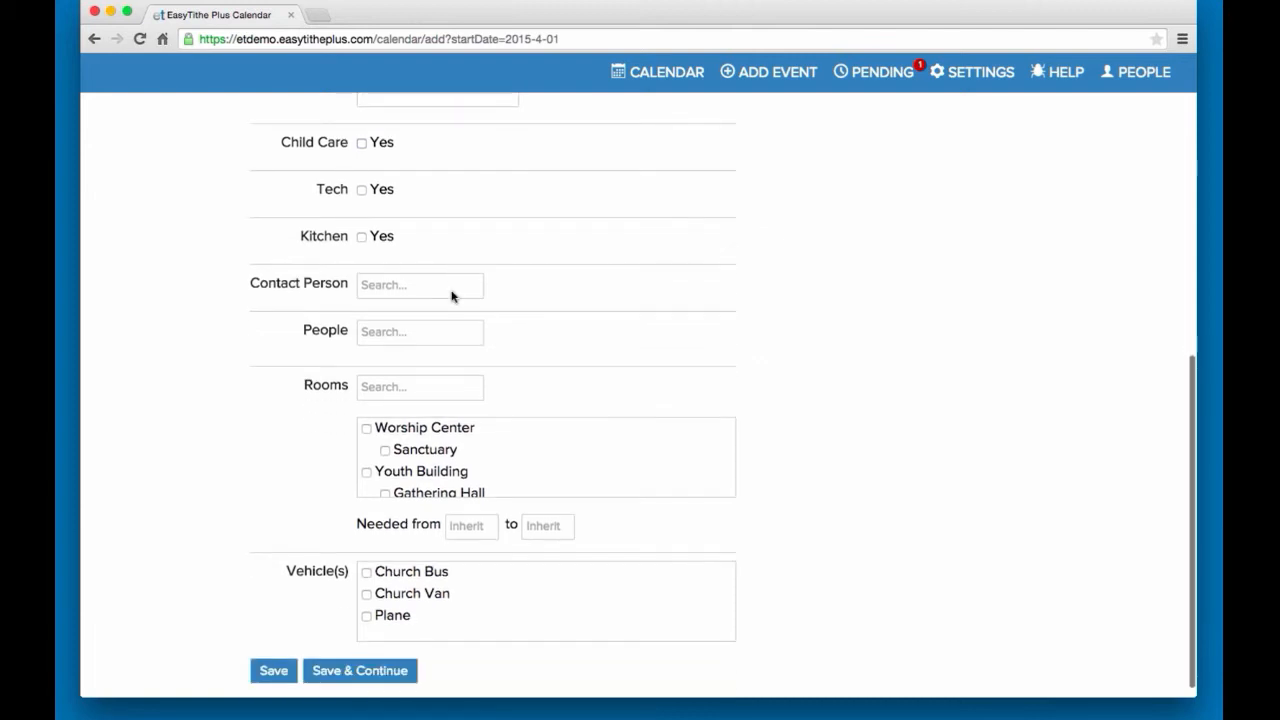
scroll(451, 296, "down", 1)
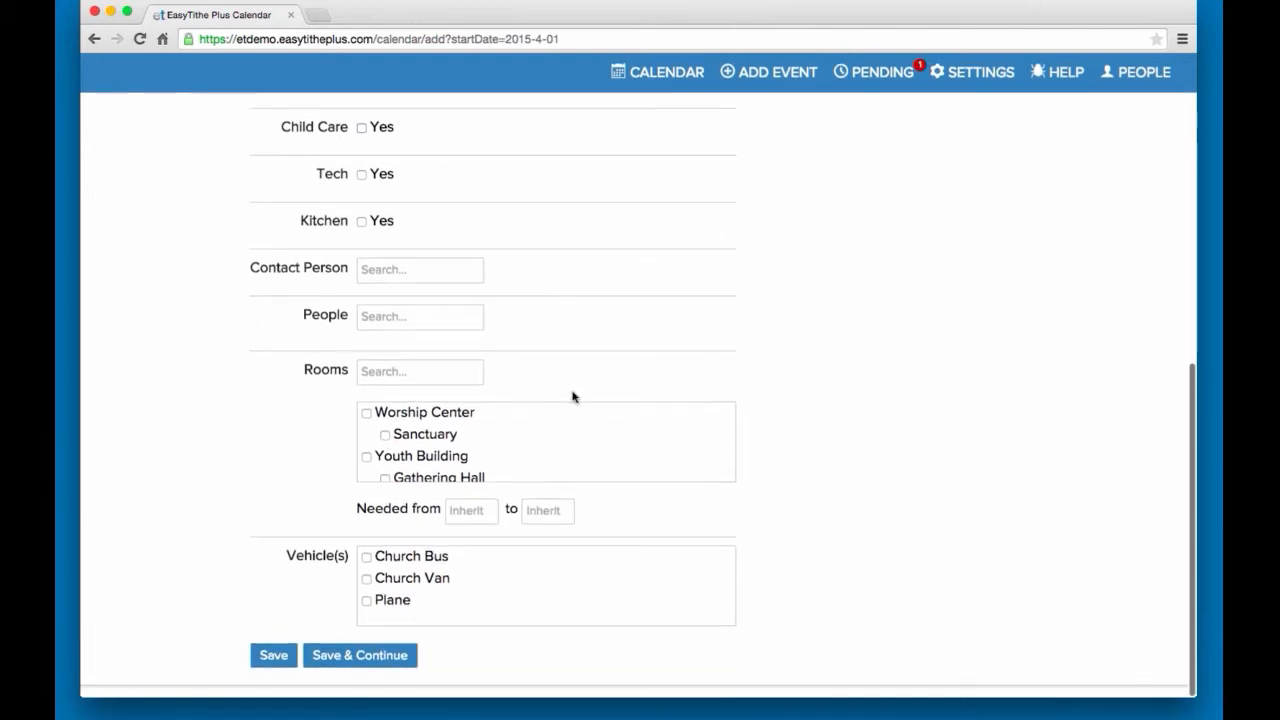
scroll(549, 458, "down", 2)
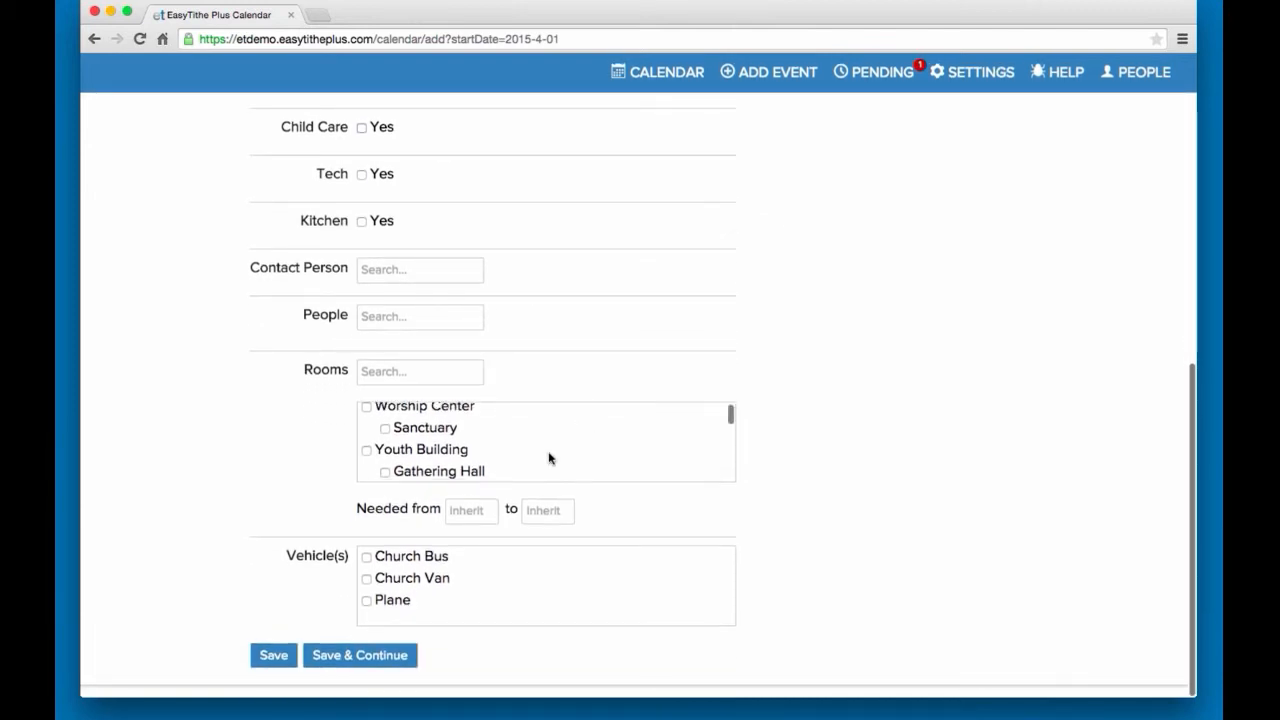
scroll(549, 458, "down", 5)
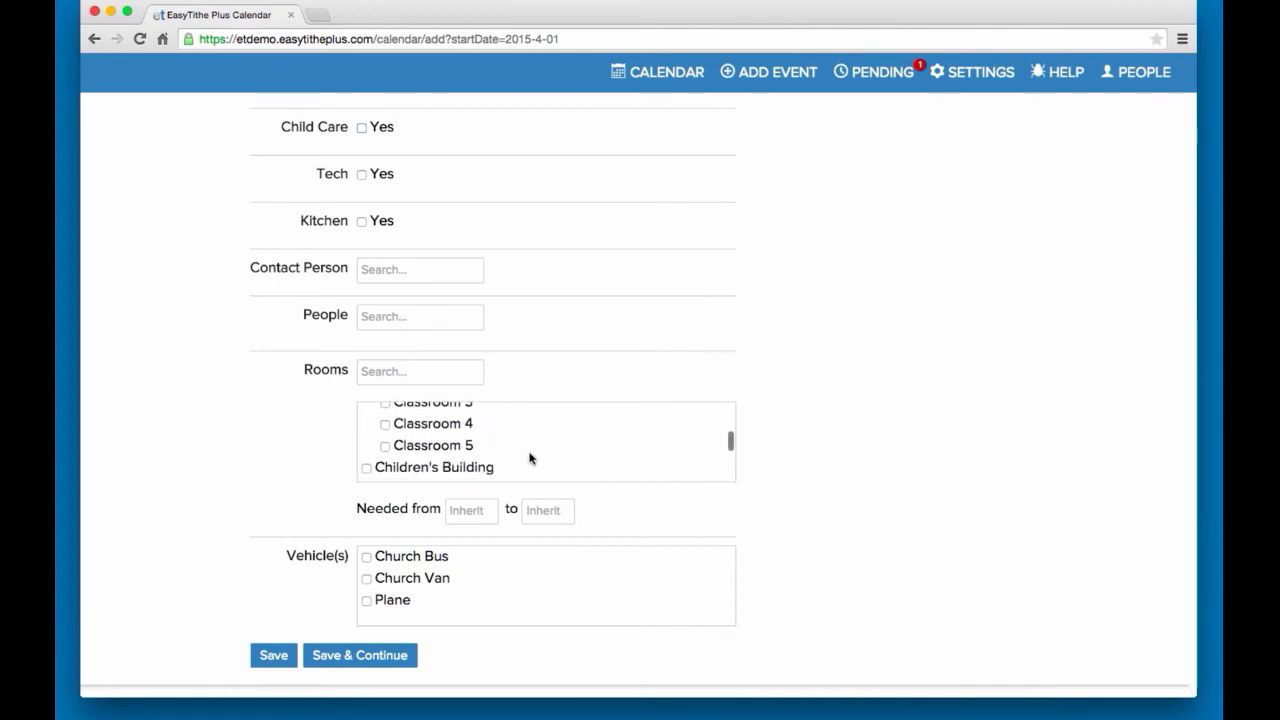
left_click(385, 425)
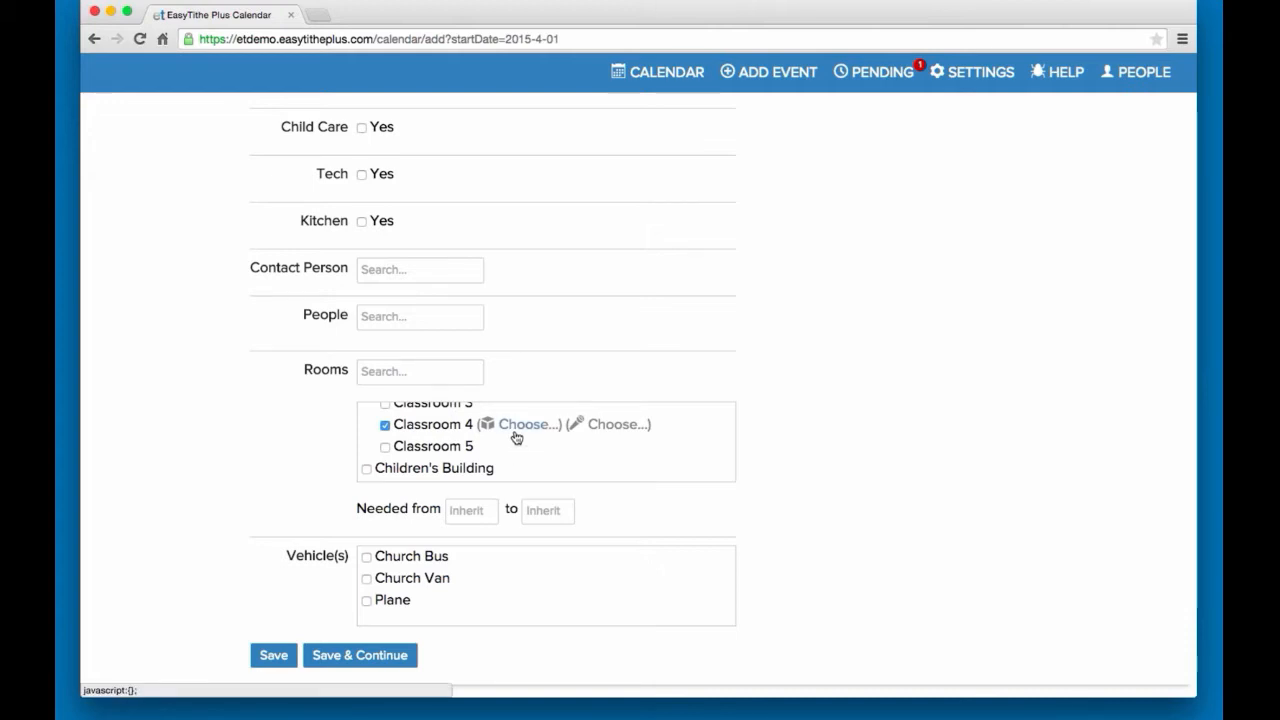
left_click(516, 436)
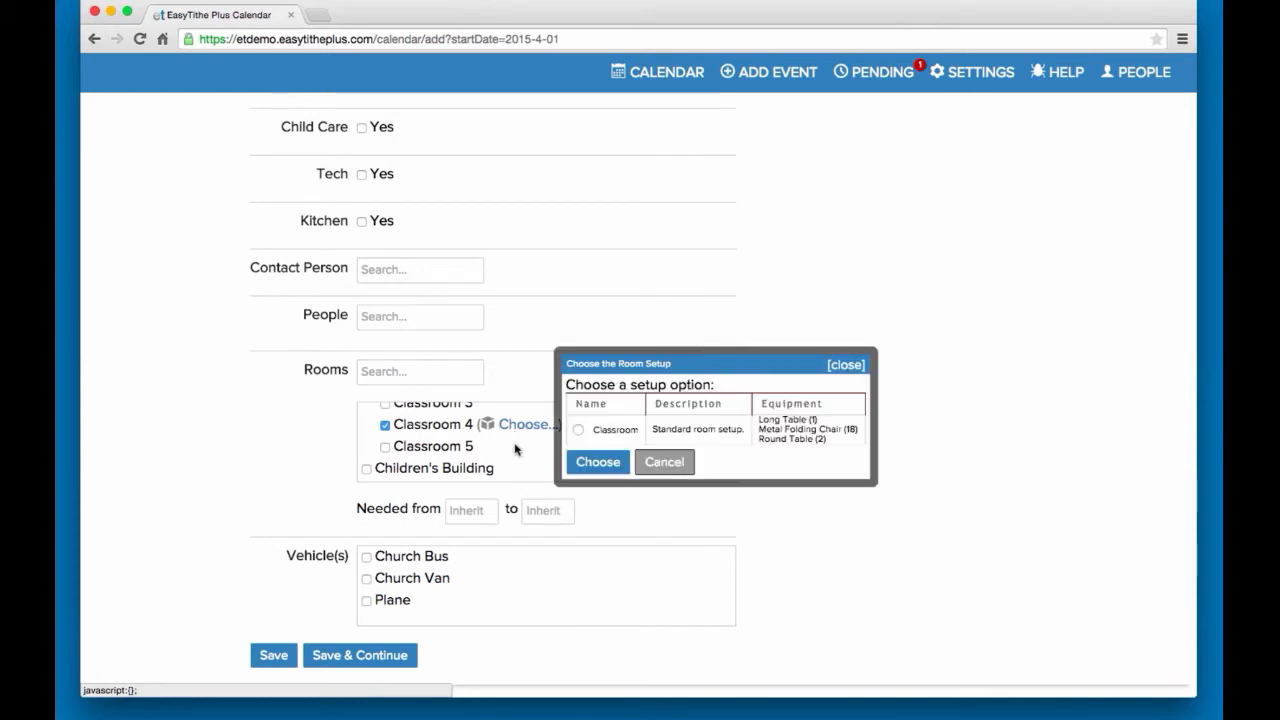
left_click(578, 431)
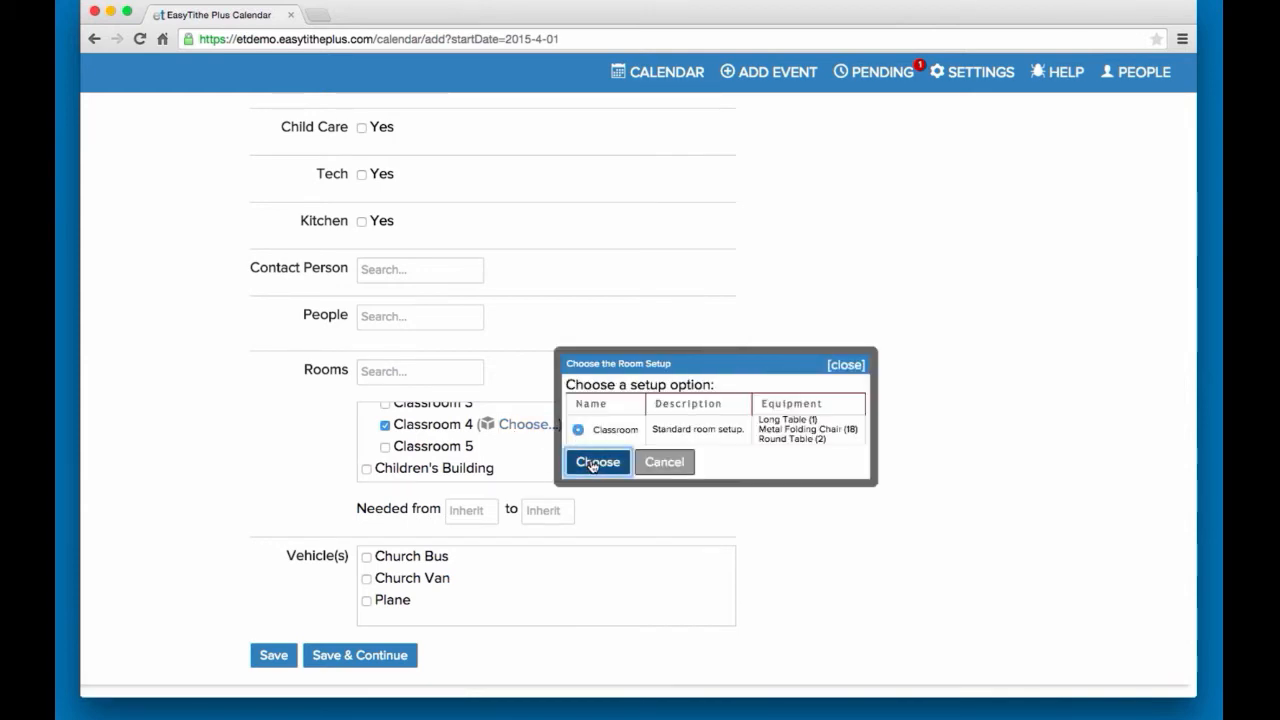
left_click(598, 462)
Add one TV Cart as room equipment for Classroom 4
left_click(603, 428)
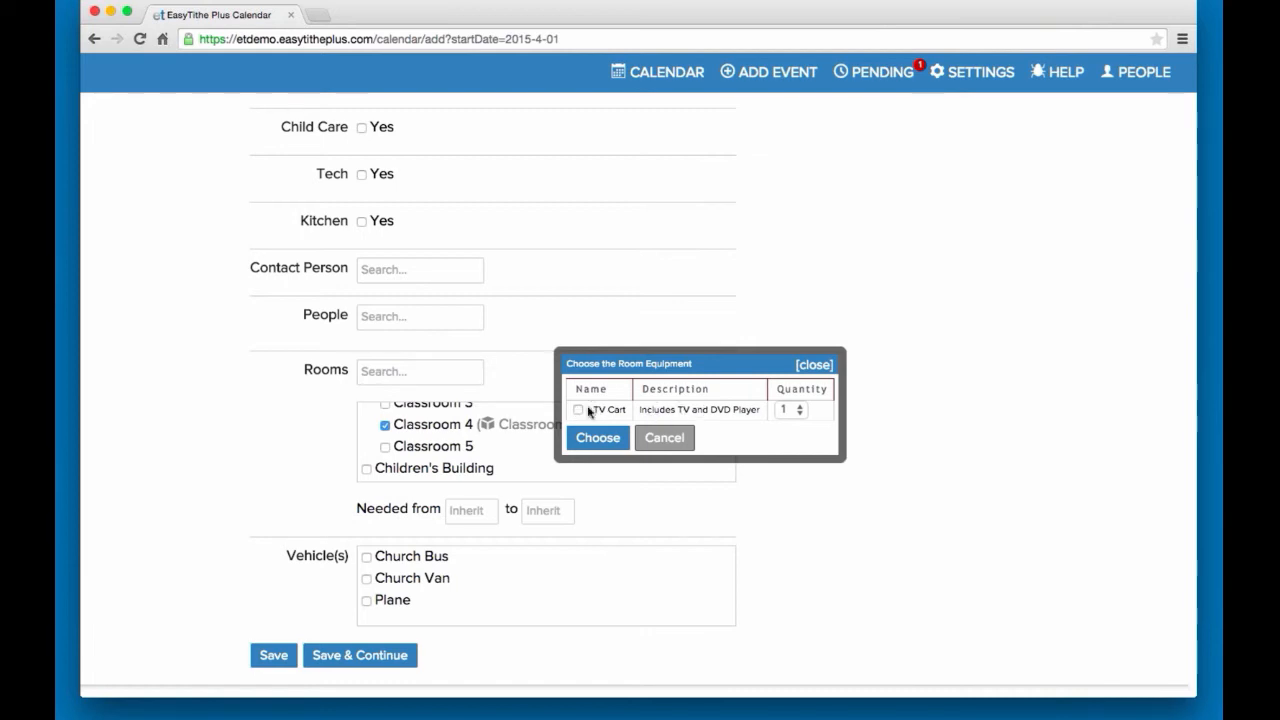
left_click(578, 409)
left_click(596, 437)
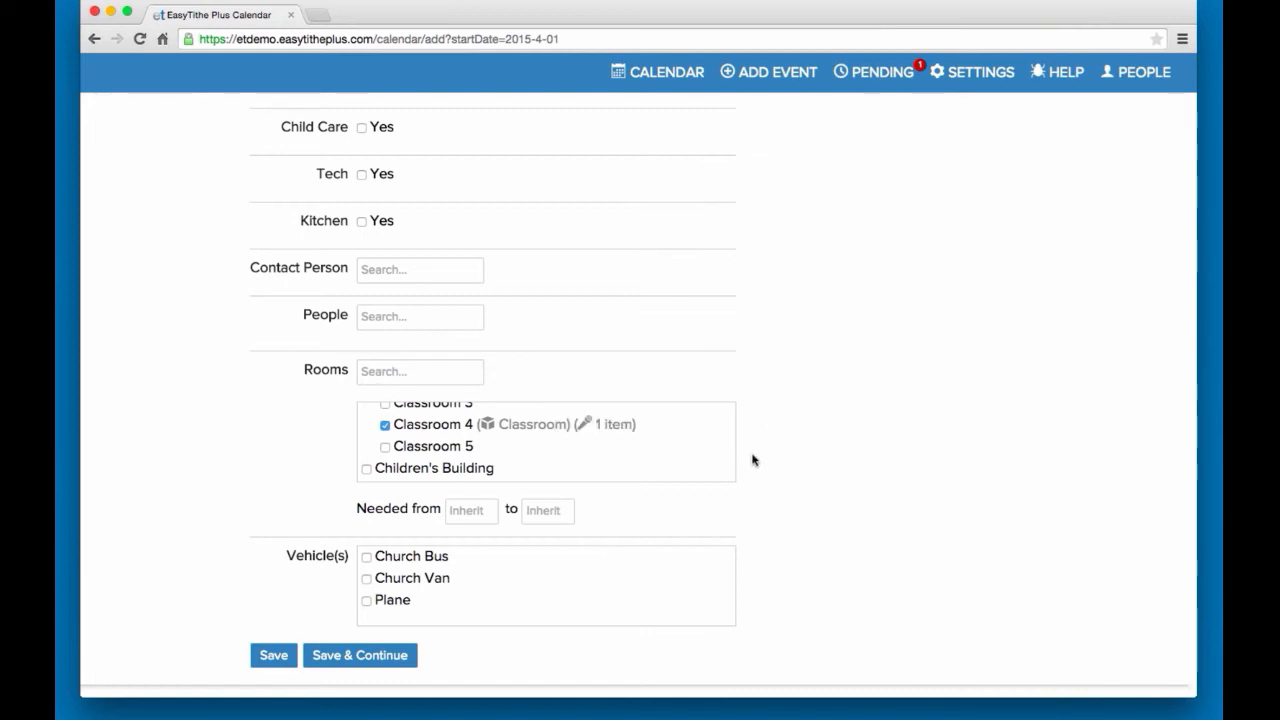
Reserve the Church Bus as the new event's vehicle
scroll(746, 462, "down", 1)
left_click(366, 558)
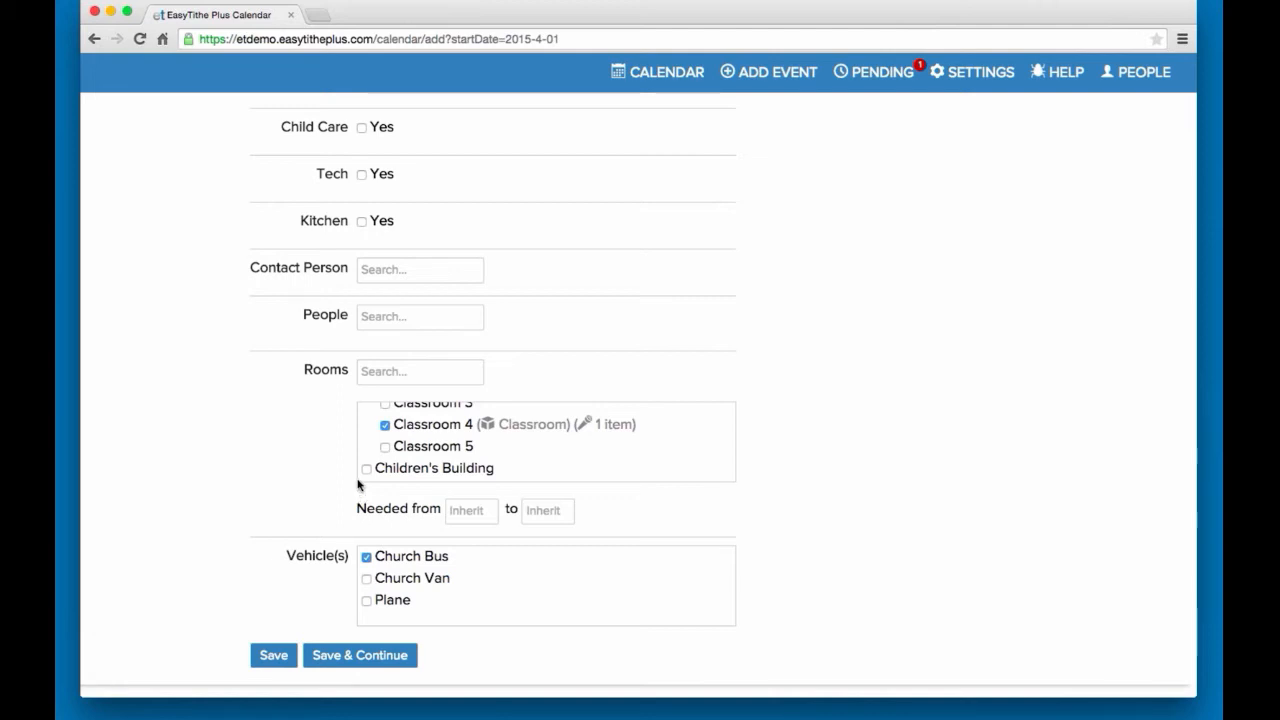
scroll(362, 478, "up", 10)
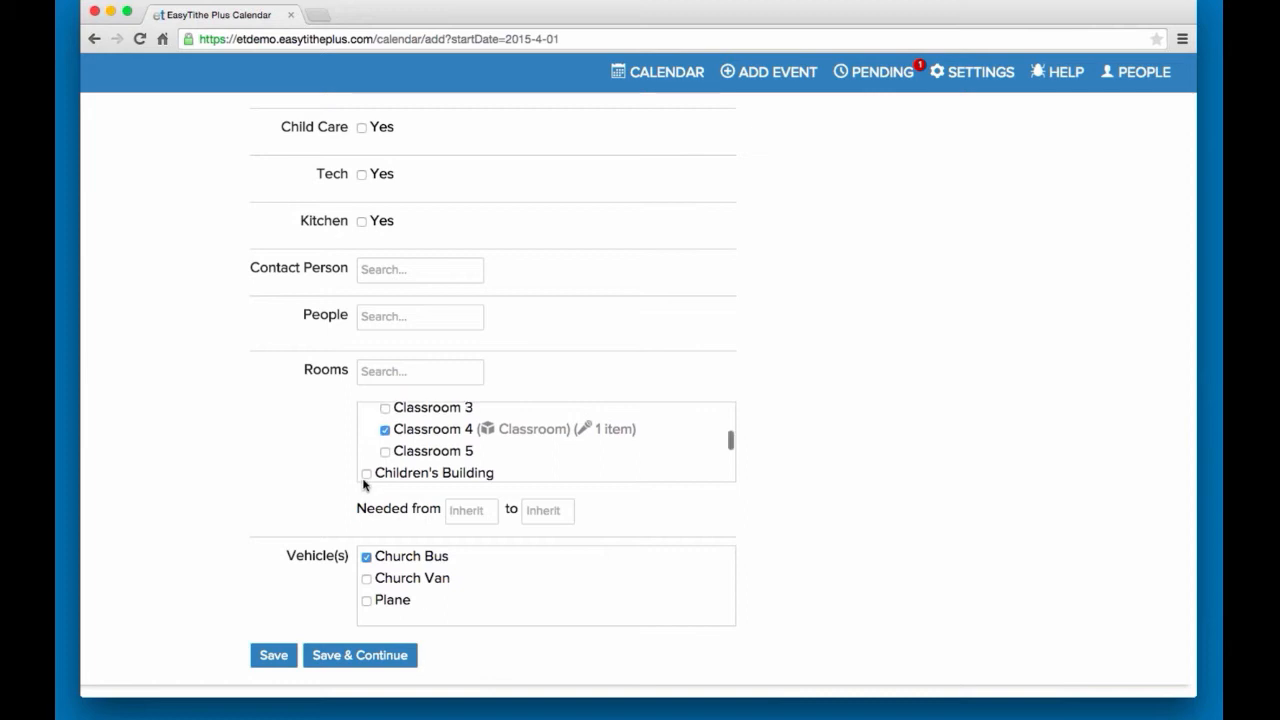
scroll(967, 455, "up", 10)
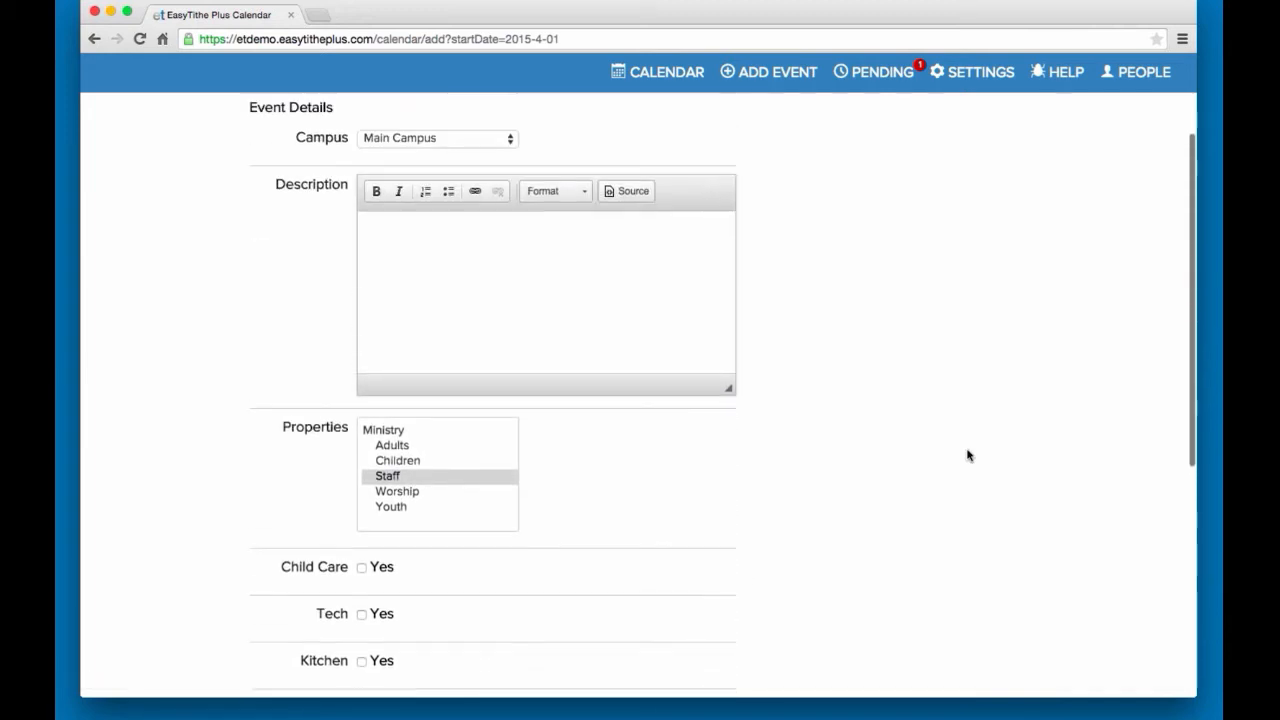
Leave the unsaved event for the pending events list and open Men's Bible Study to review its details
left_click(867, 88)
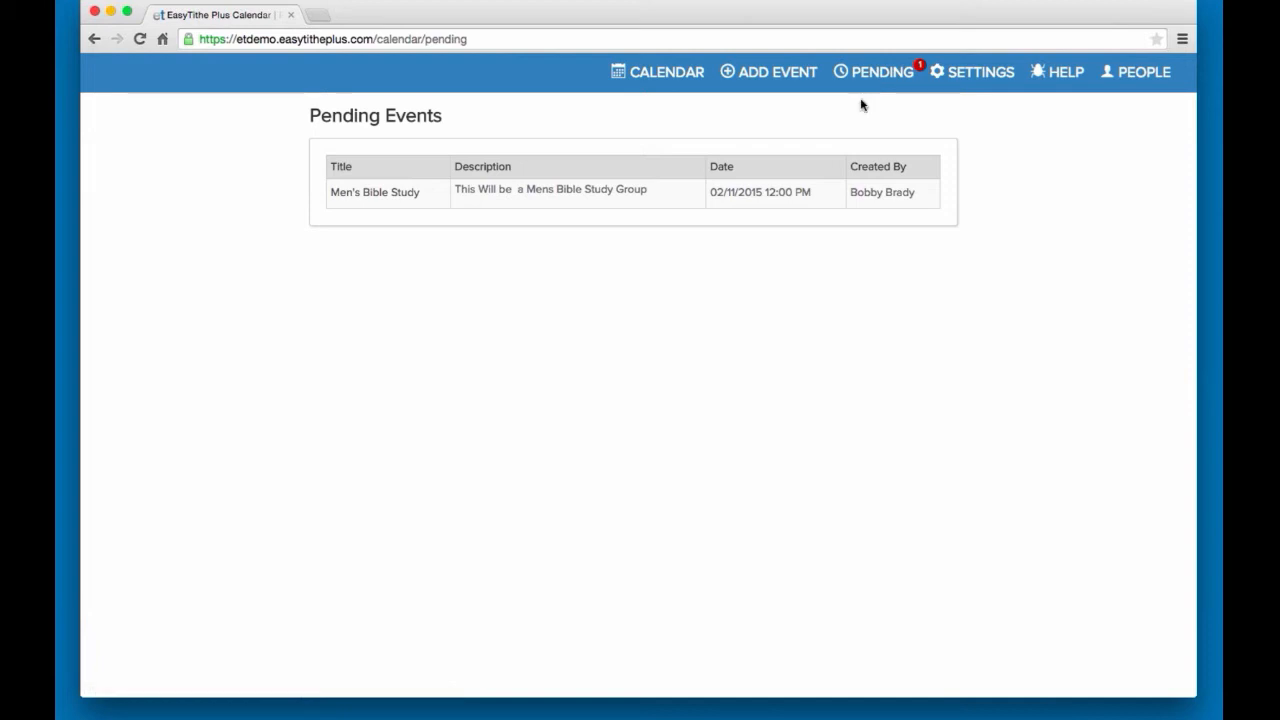
left_click(380, 193)
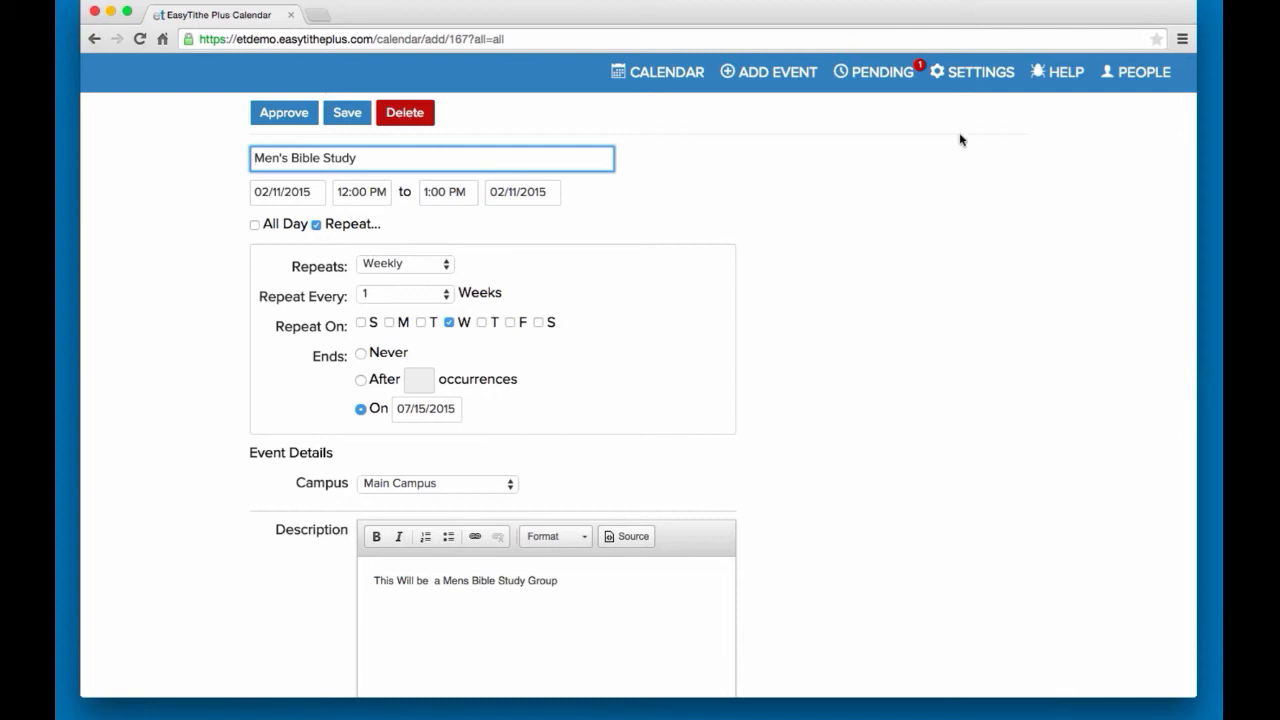
Go to the calendar settings and look over the Permissions roles and the people assigned to them
left_click(996, 89)
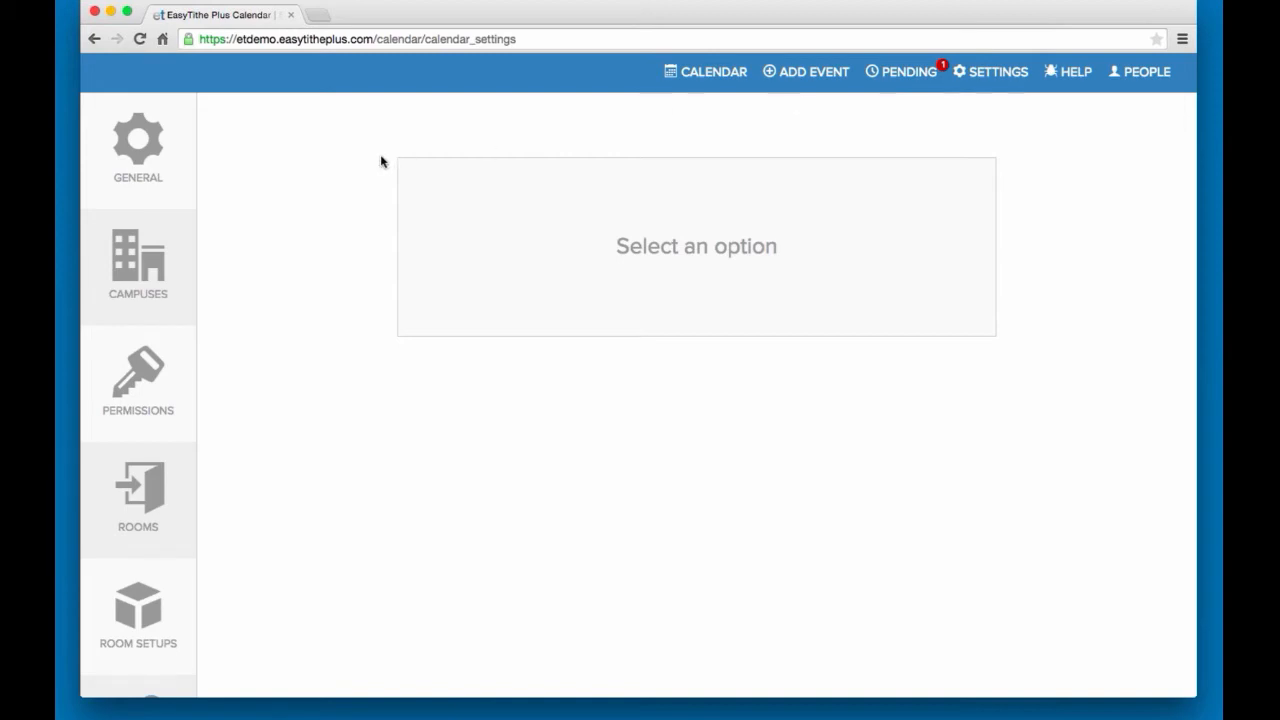
scroll(381, 160, "down", 1)
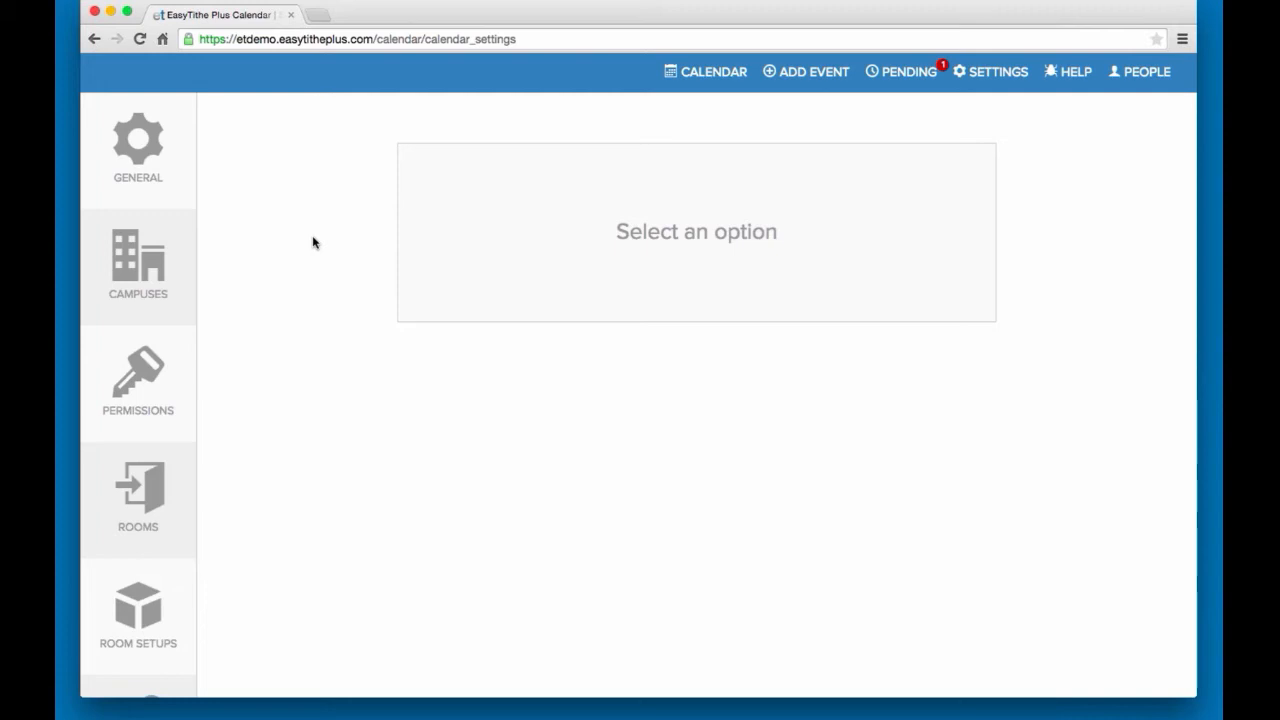
left_click(190, 374)
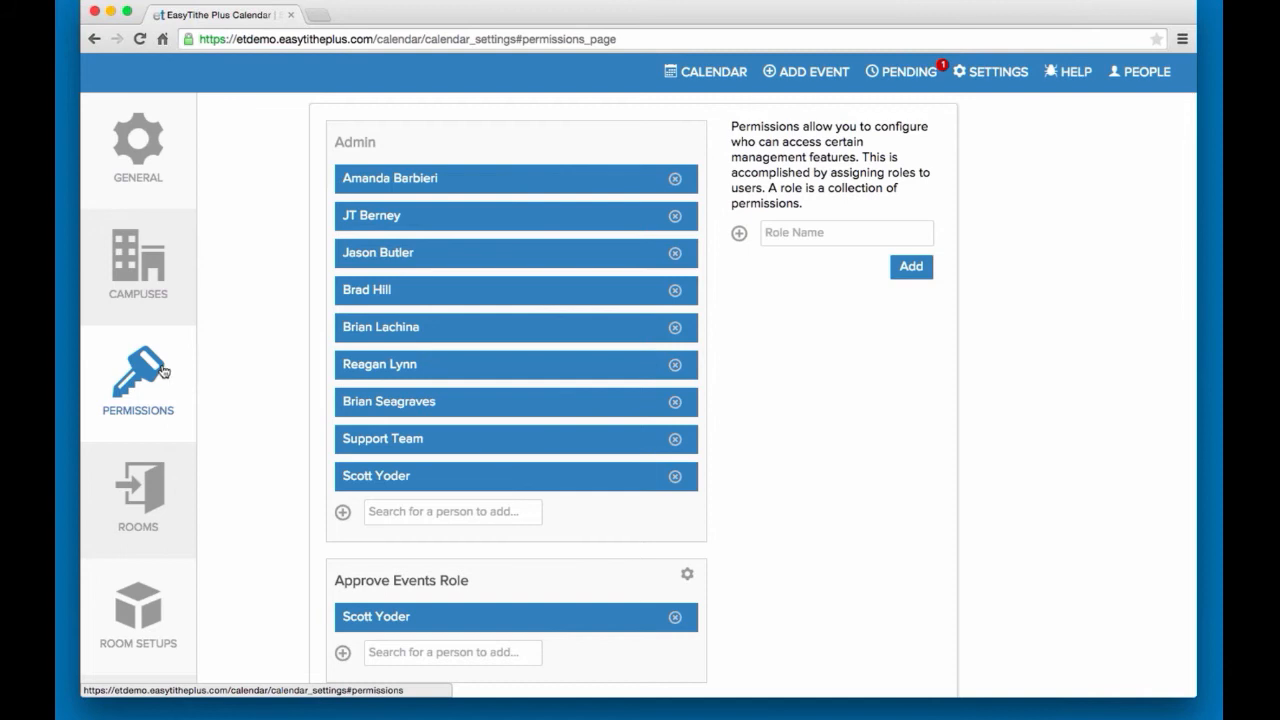
scroll(234, 394, "down", 1)
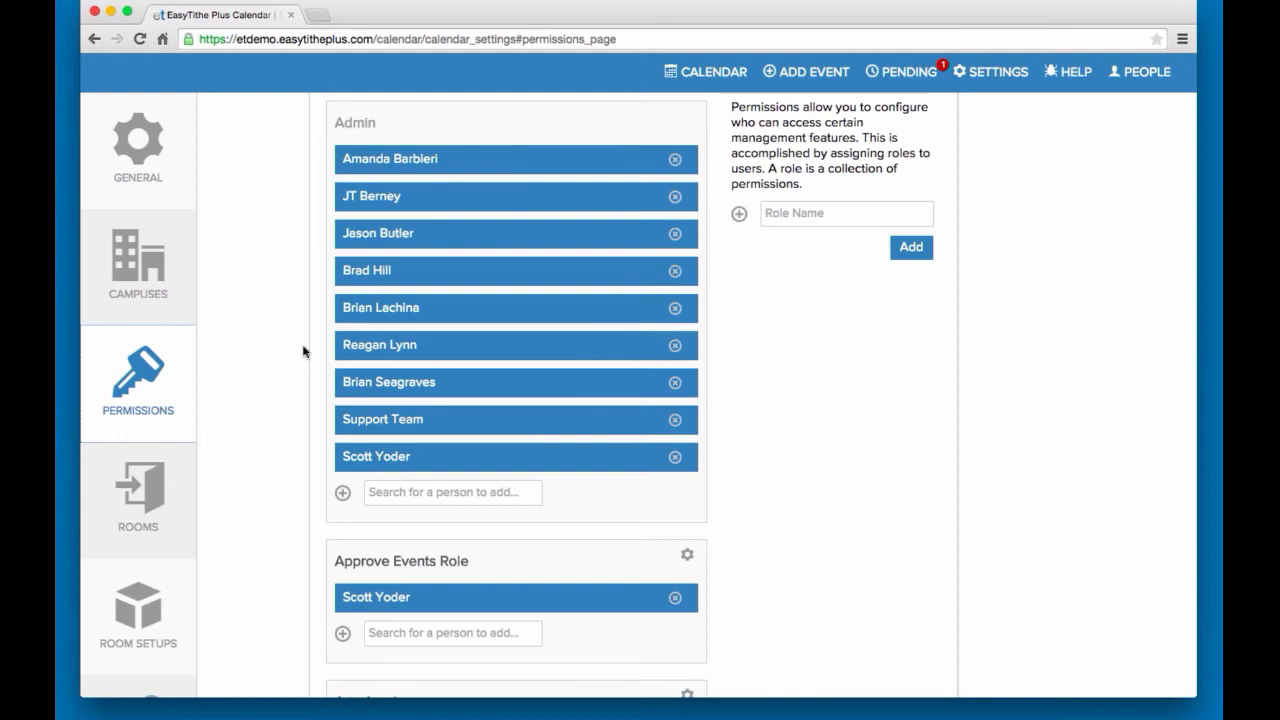
scroll(305, 355, "down", 3)
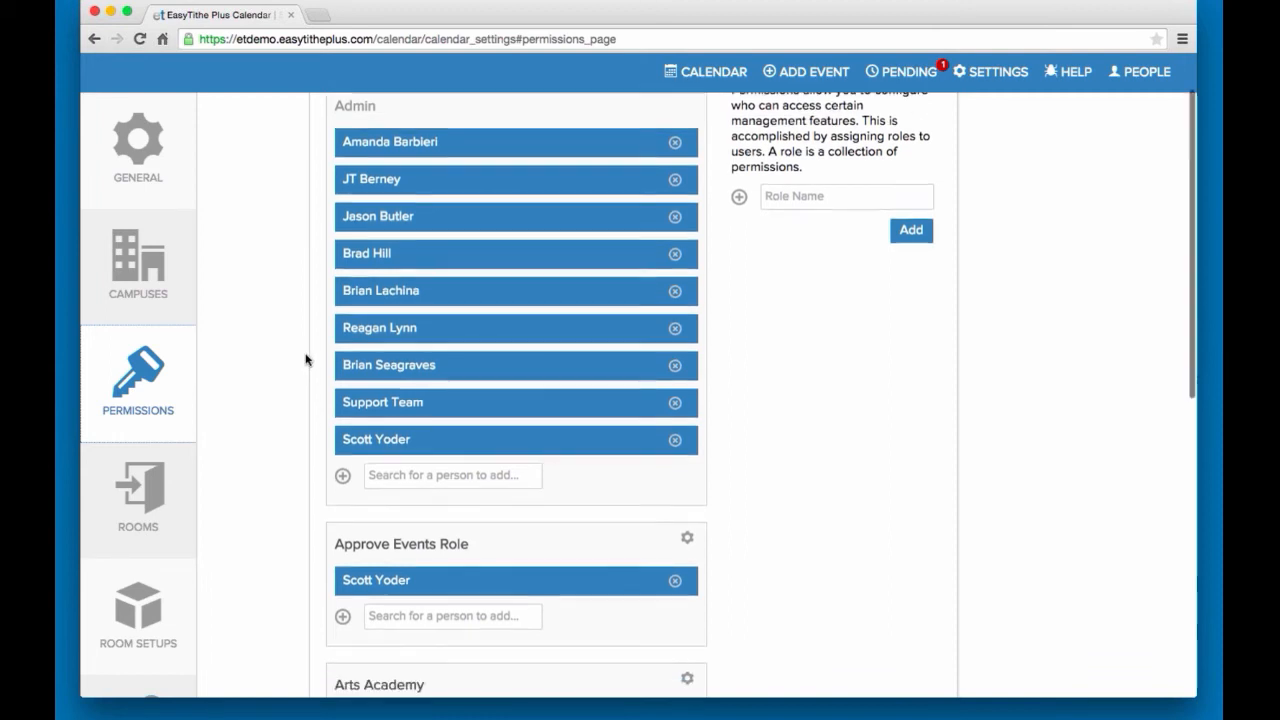
Finish reviewing the calendar's permission roles and return through the calendar to the people database
scroll(306, 360, "down", 3)
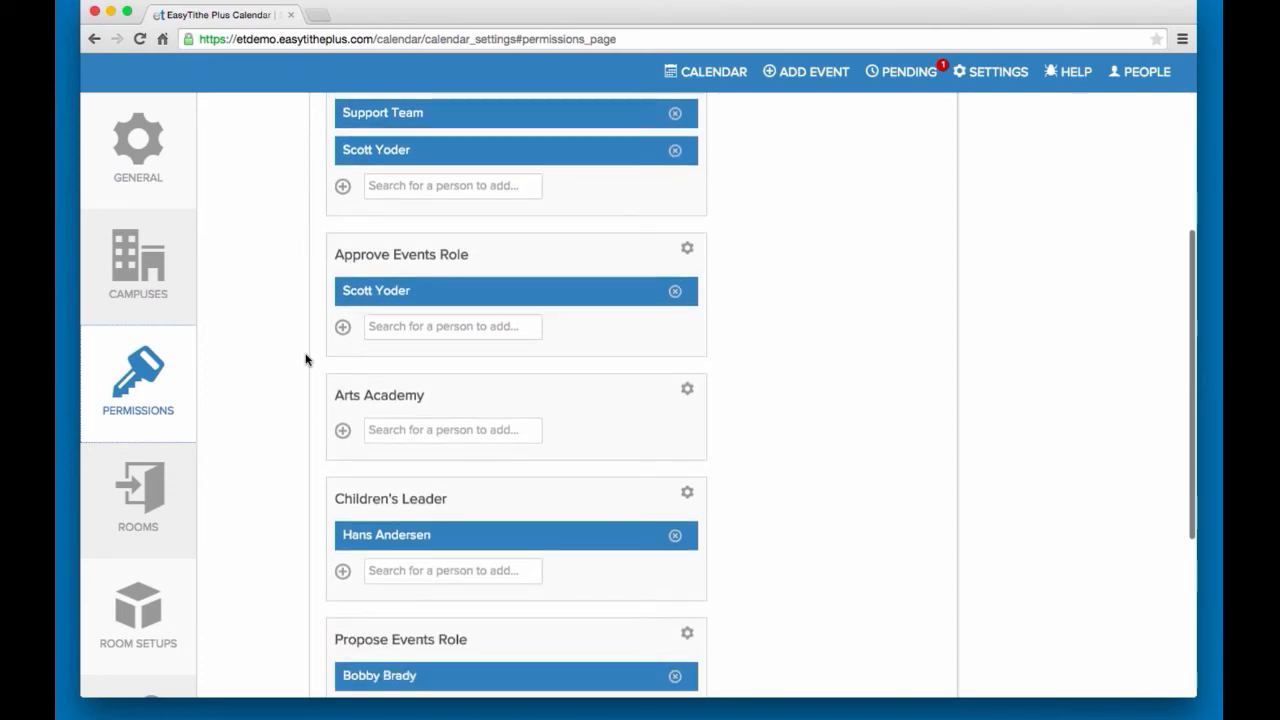
scroll(306, 358, "up", 7)
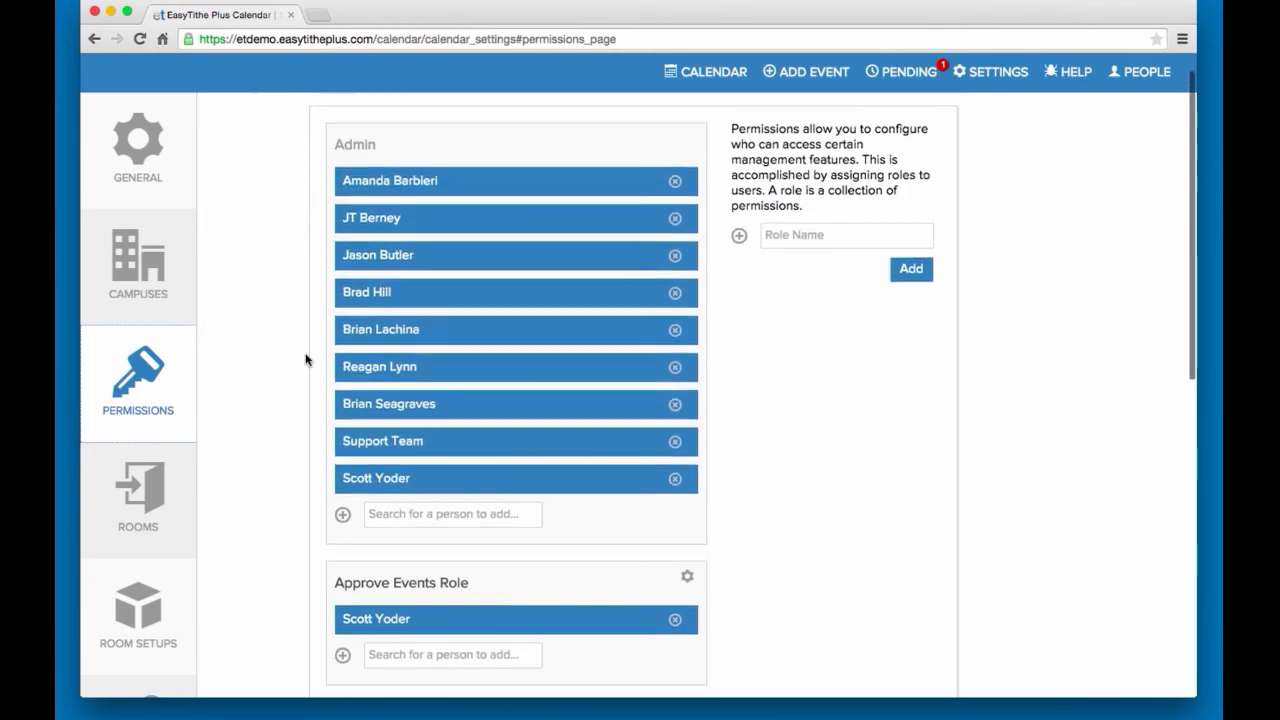
left_click(685, 78)
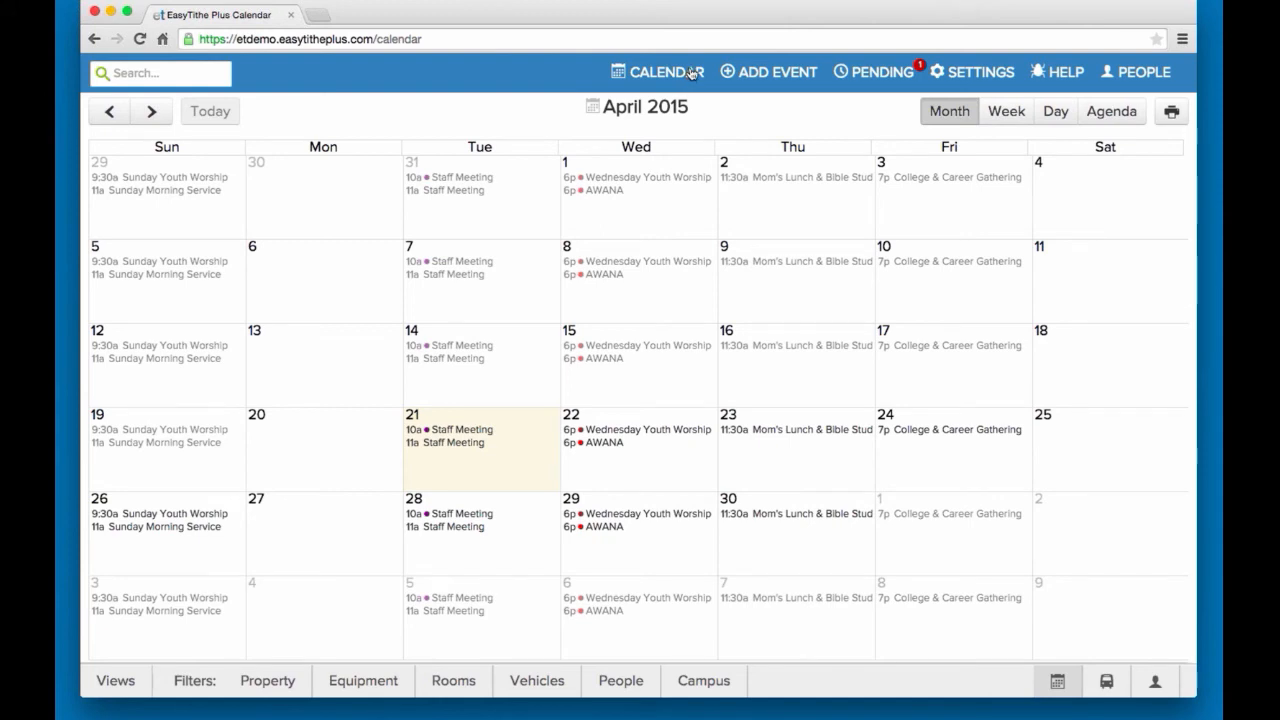
left_click(1152, 72)
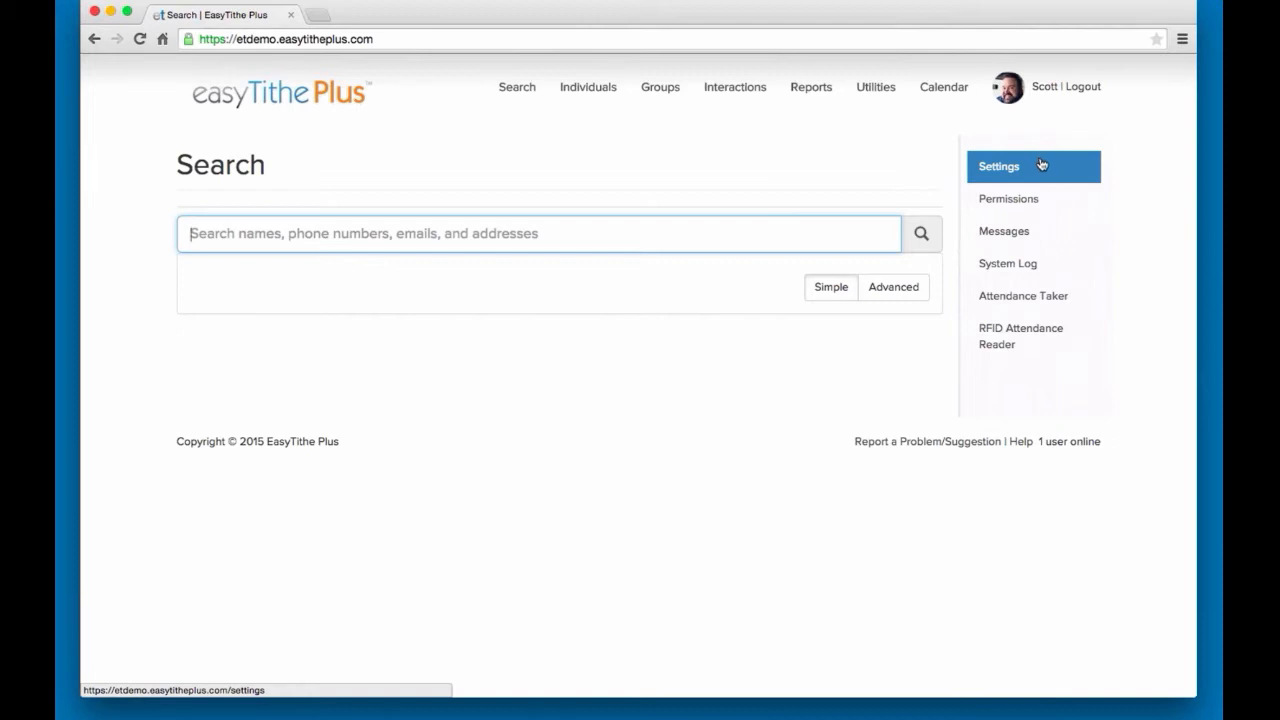
Open the people database's settings and examine the General options, from logo and organization name to the date, phone and currency formats
left_click(1039, 167)
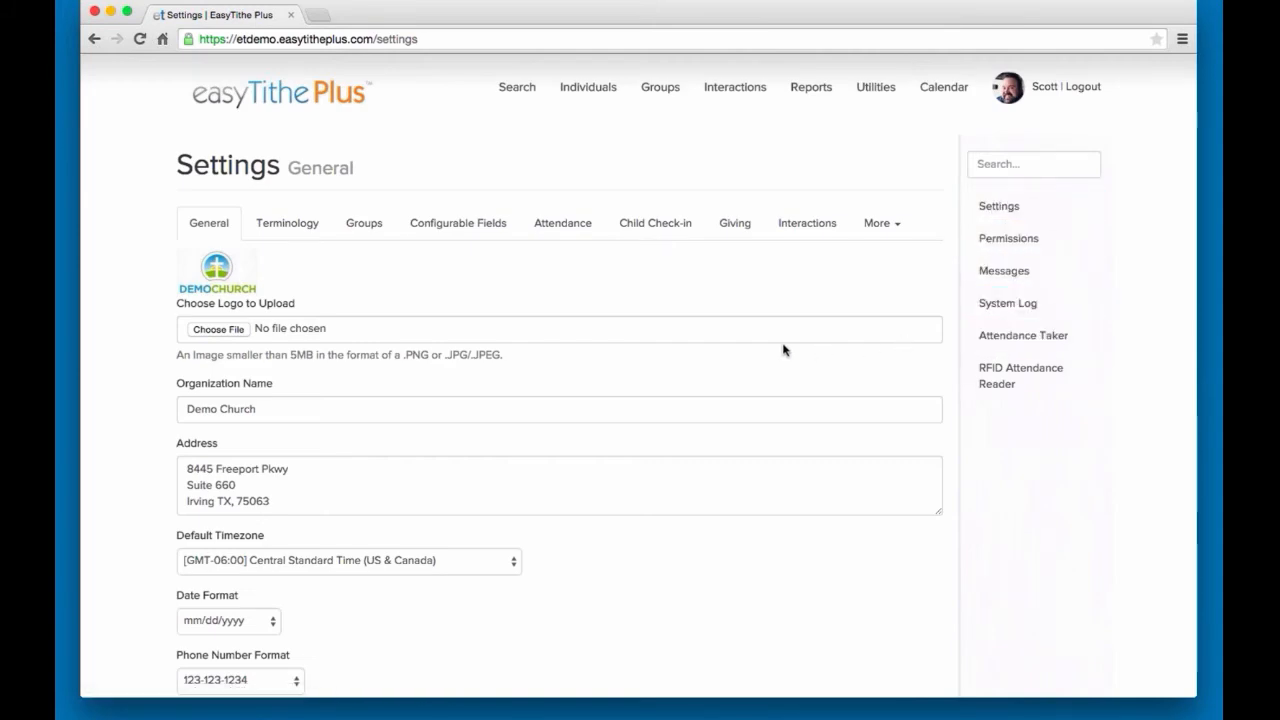
scroll(783, 348, "down", 5)
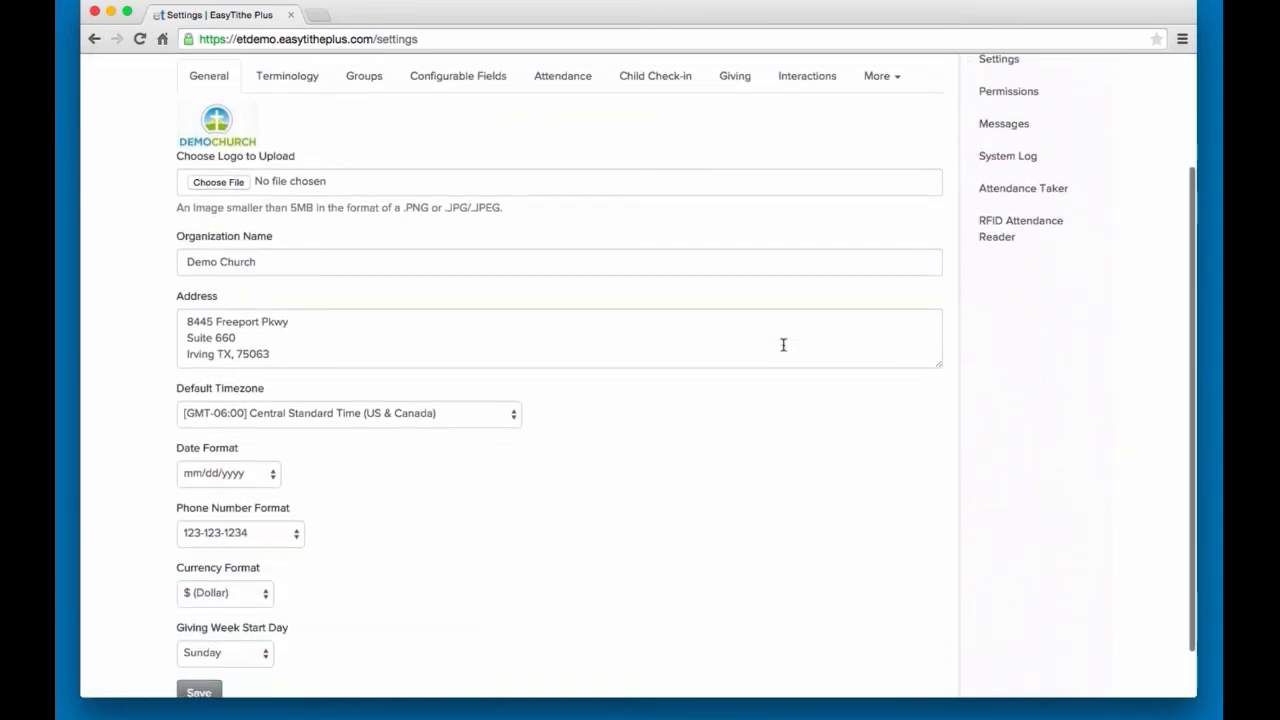
scroll(783, 346, "down", 2)
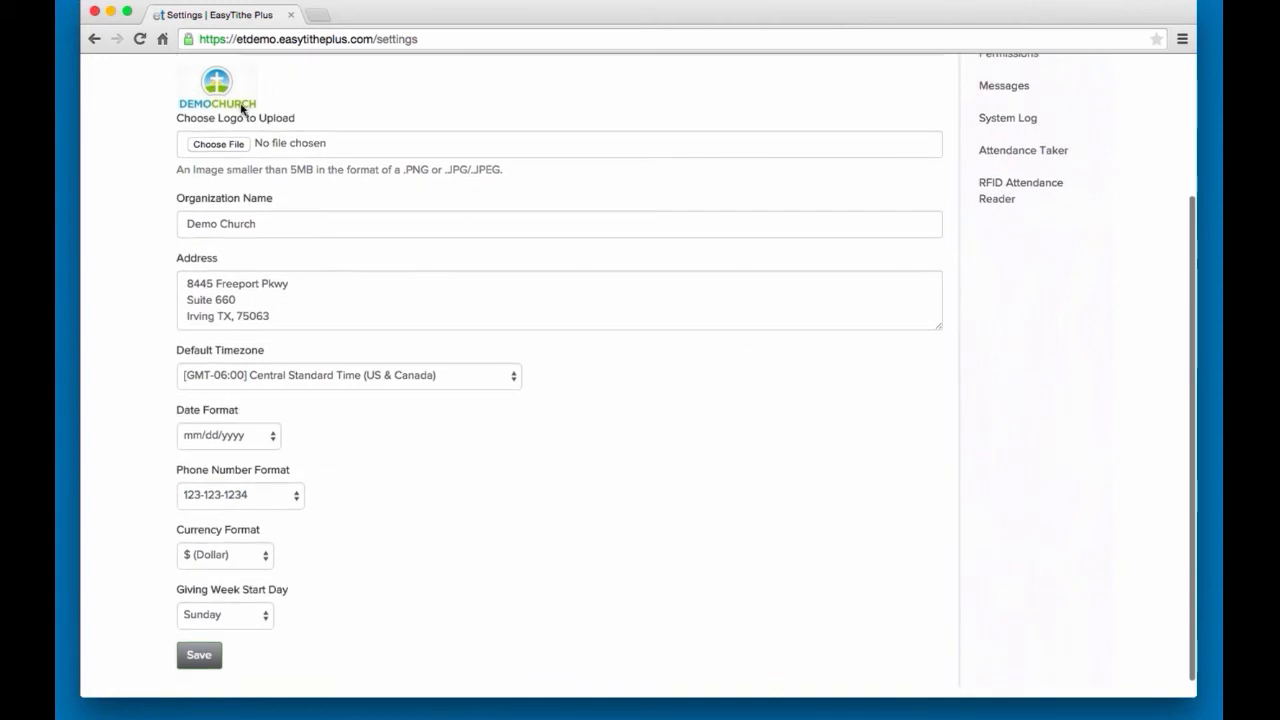
scroll(258, 134, "up", 2)
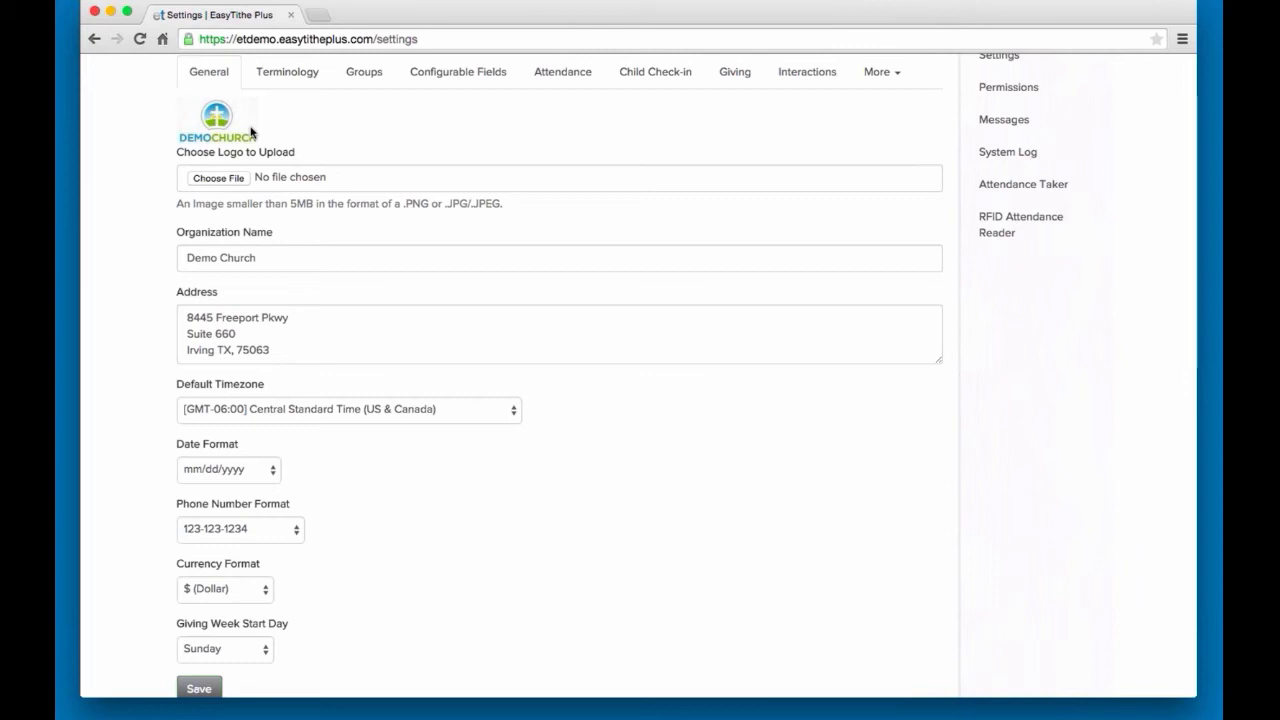
scroll(251, 132, "up", 3)
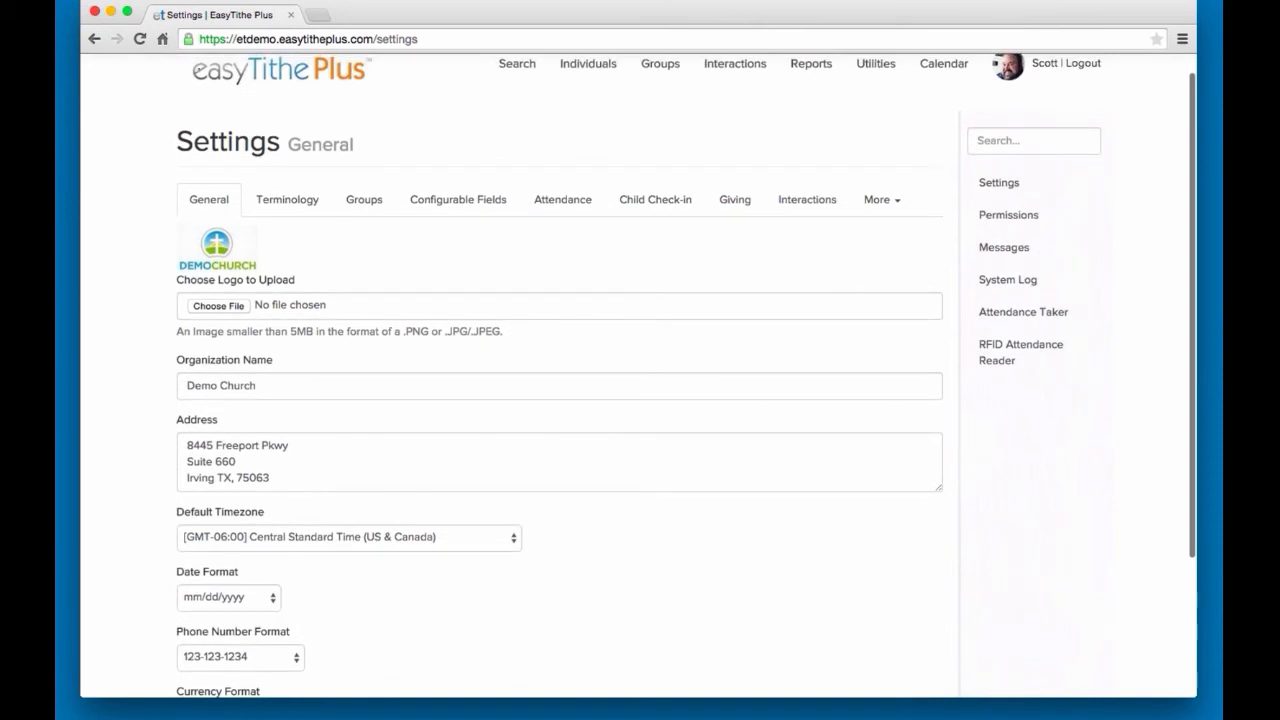
scroll(337, 114, "up", 1)
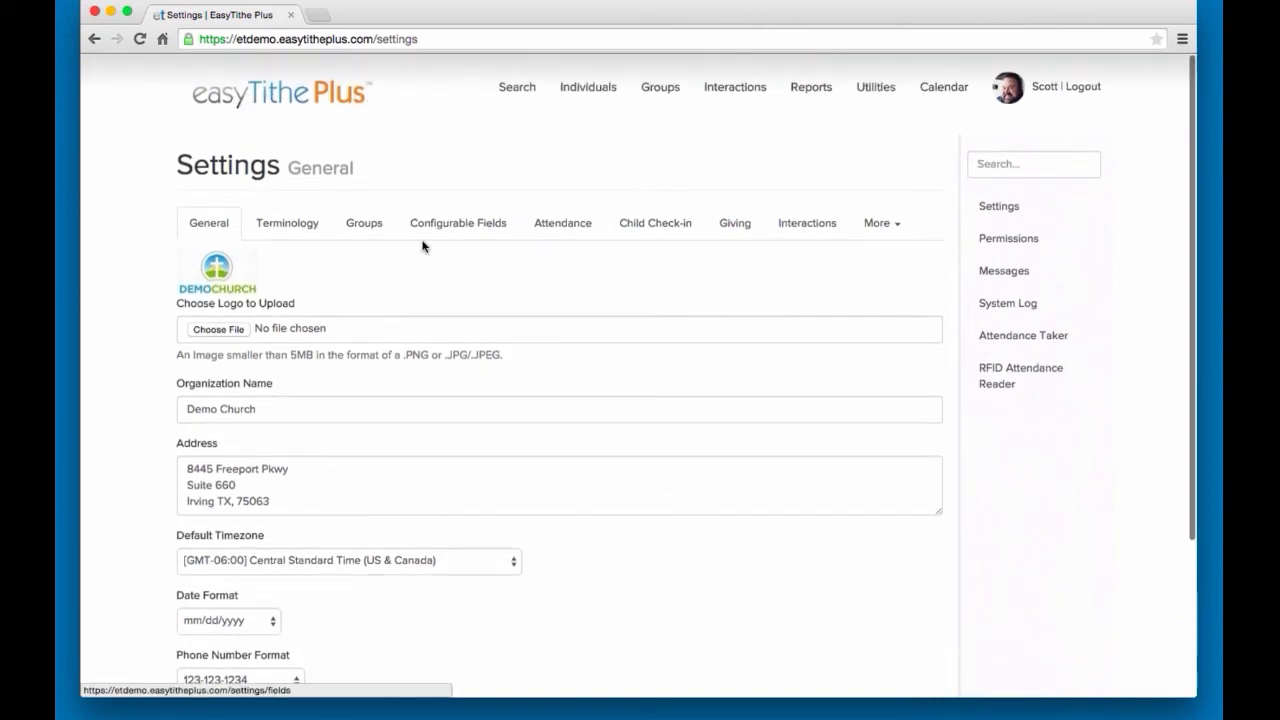
scroll(423, 246, "down", 1)
scroll(423, 297, "down", 1)
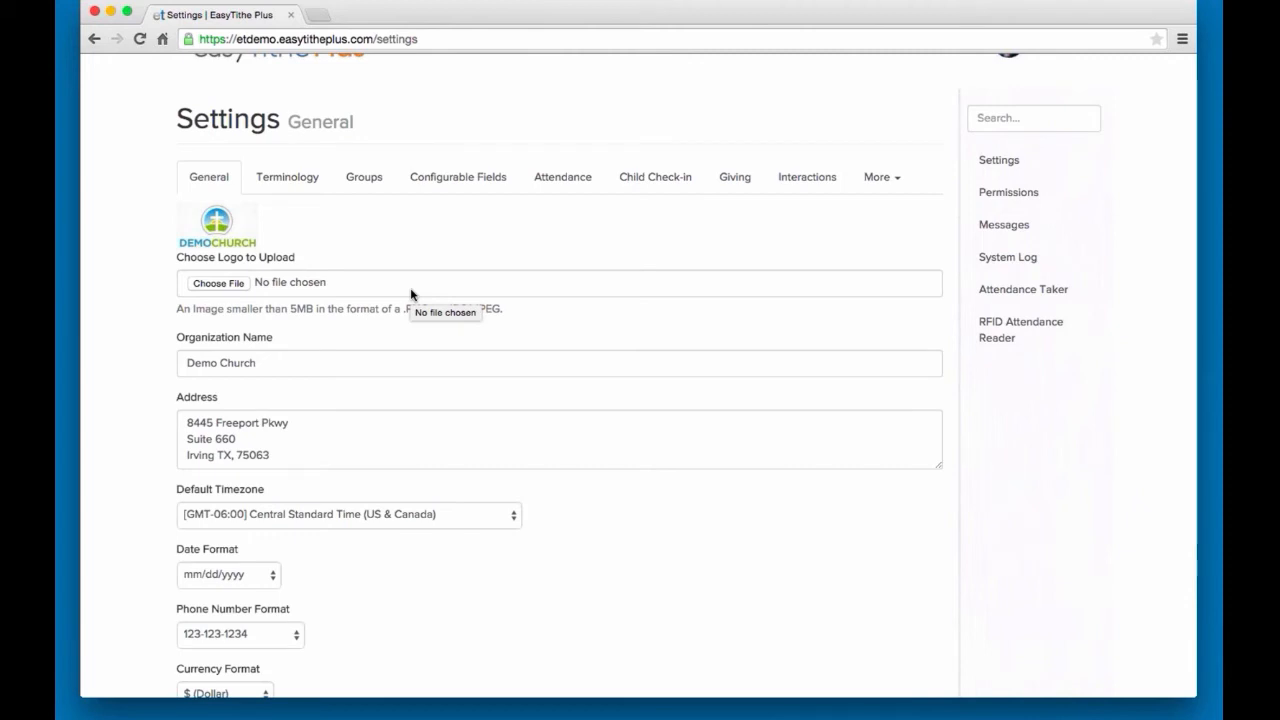
scroll(411, 294, "down", 1)
scroll(410, 294, "down", 3)
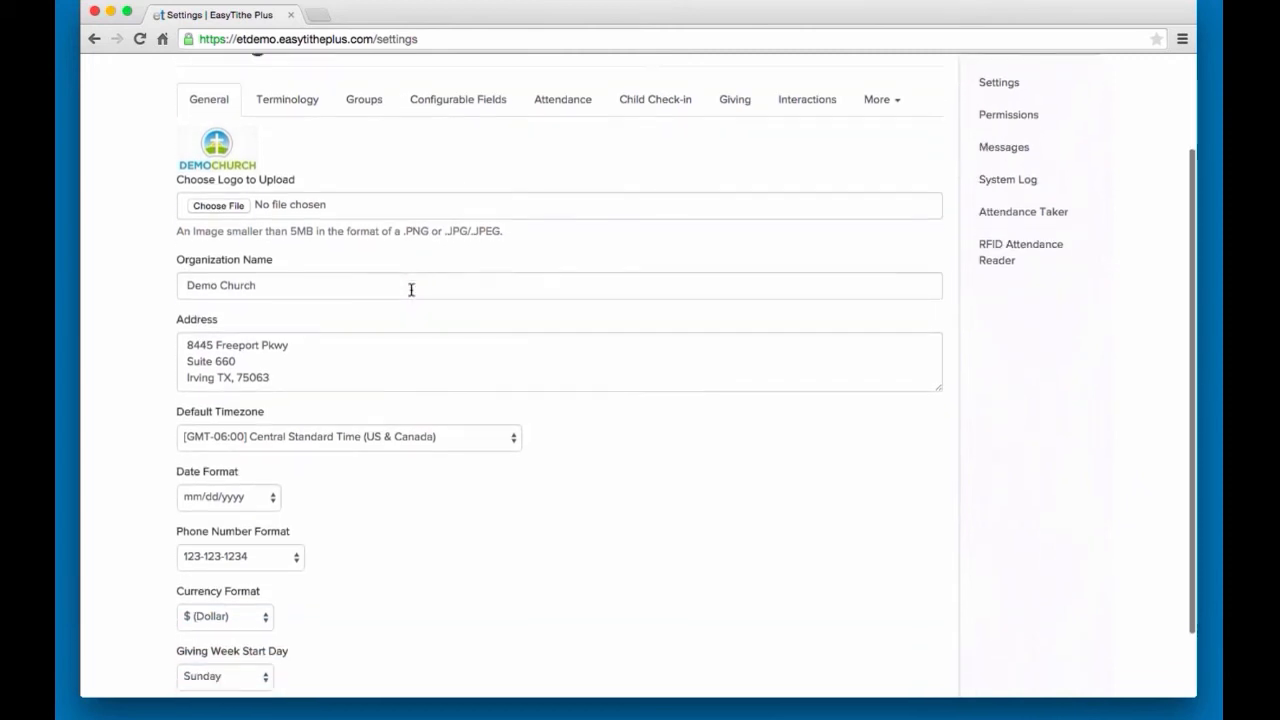
scroll(660, 329, "down", 1)
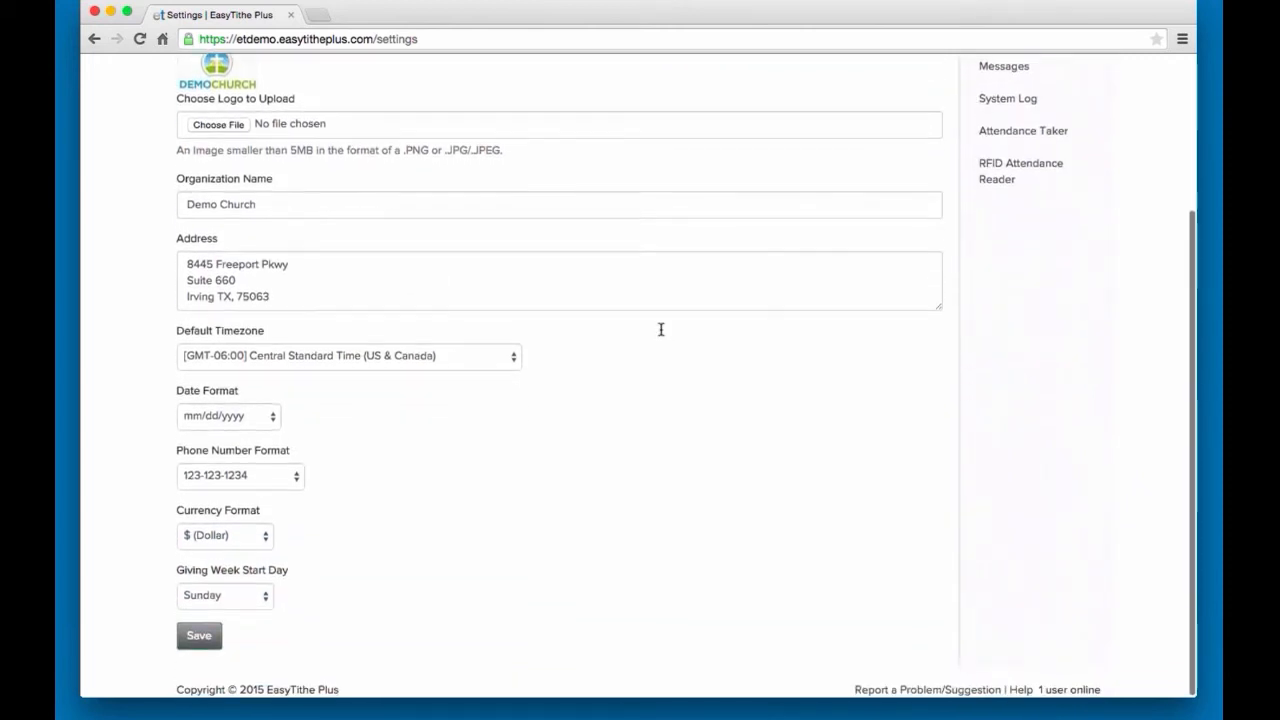
scroll(660, 334, "up", 5)
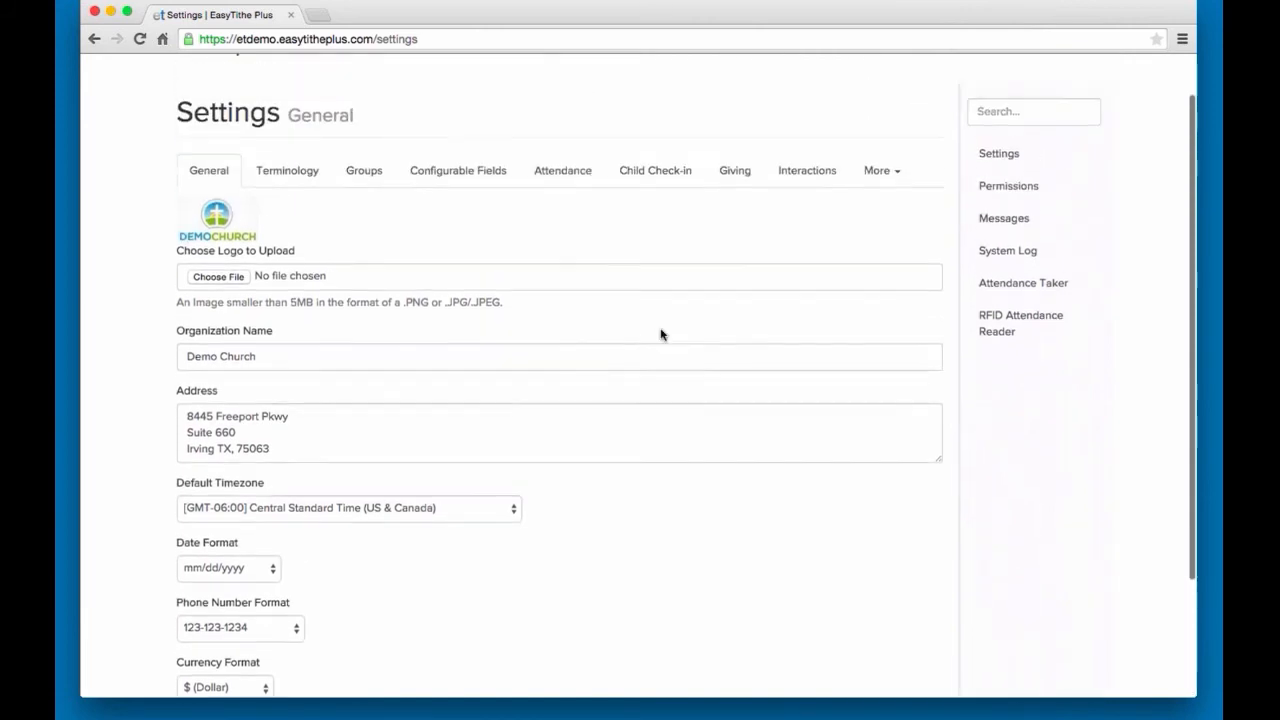
View the Terminology settings for groups and members, and open the Permissions page to review the global permissions
left_click(297, 186)
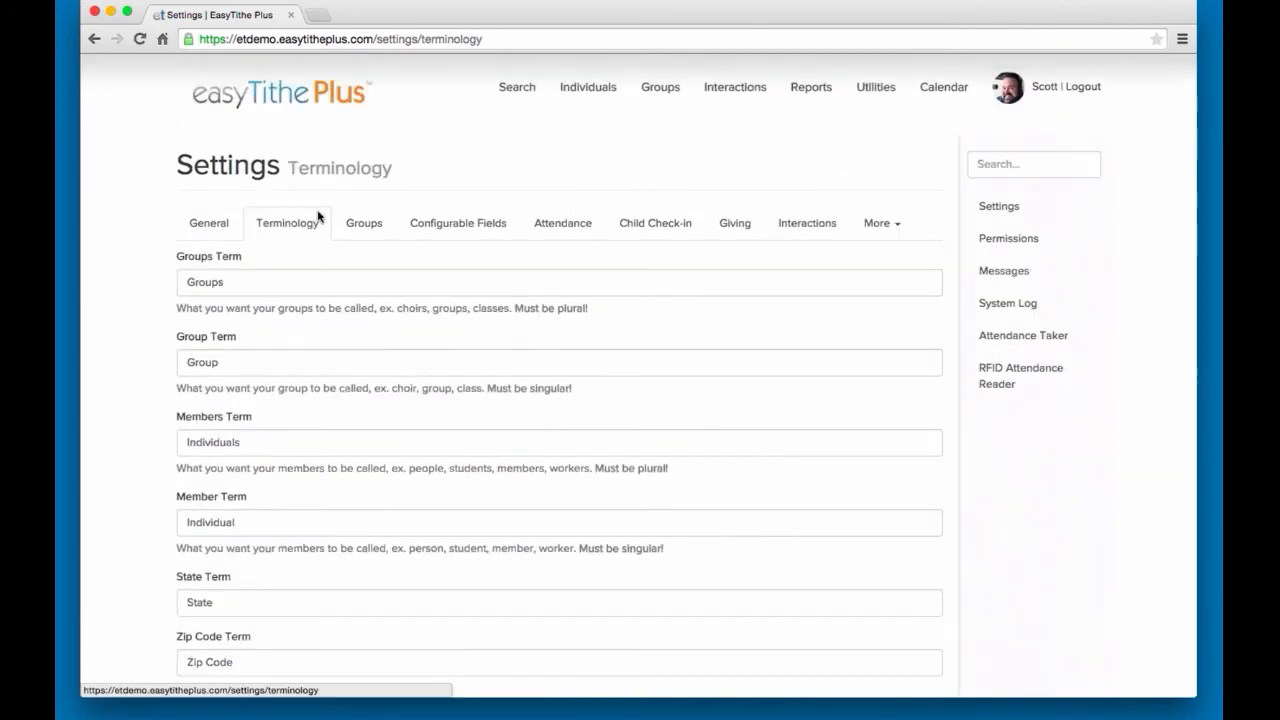
left_click(478, 230)
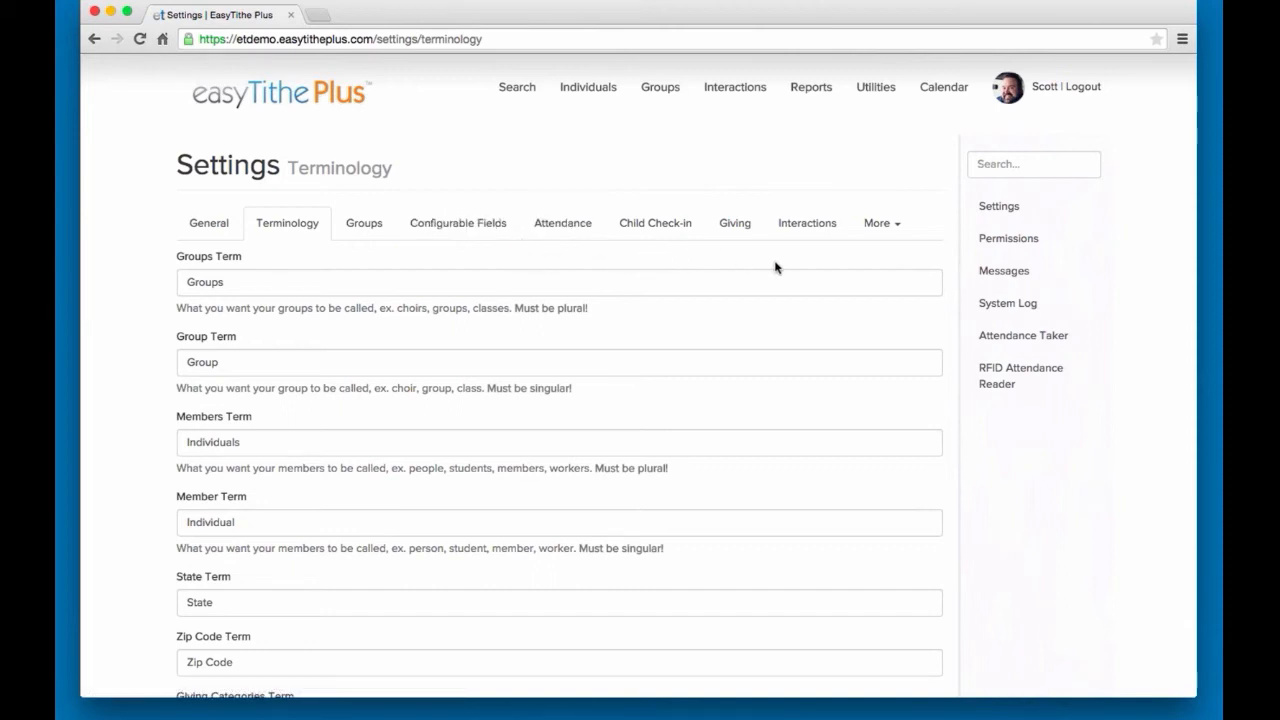
left_click(1046, 246)
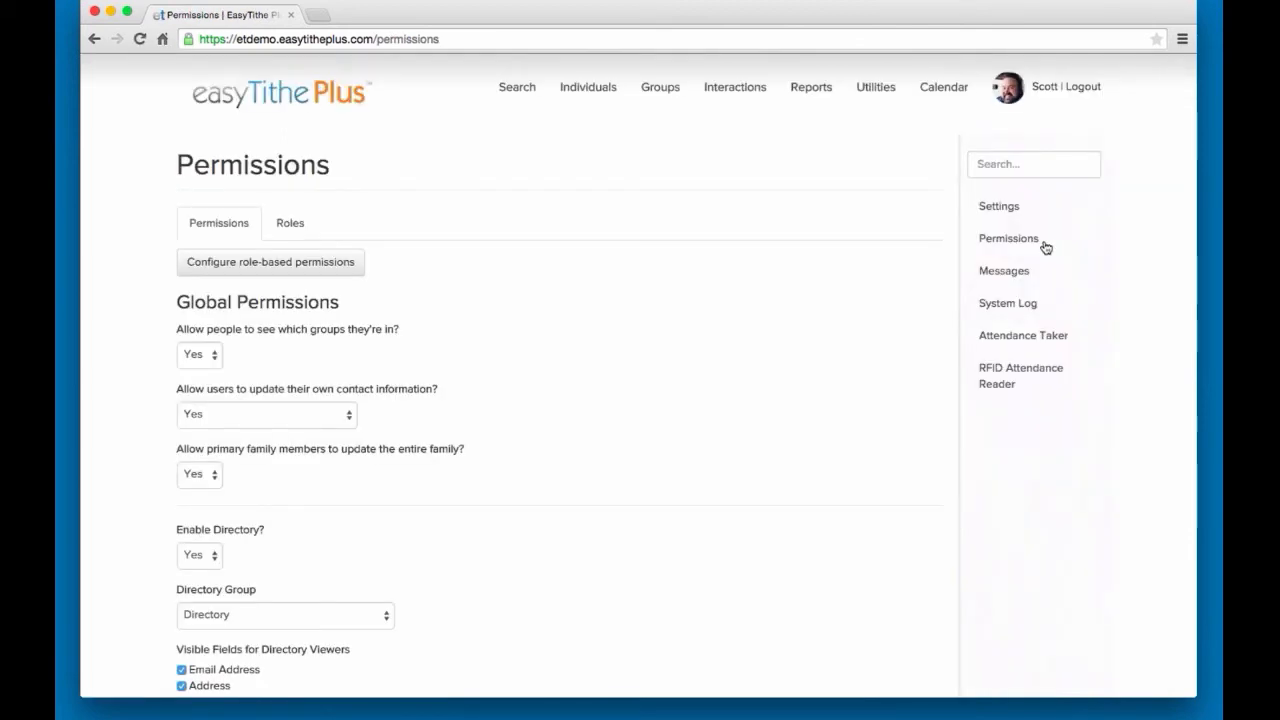
Open the Roles list and look over the Admin role, the other roles and the people assigned to them
left_click(290, 222)
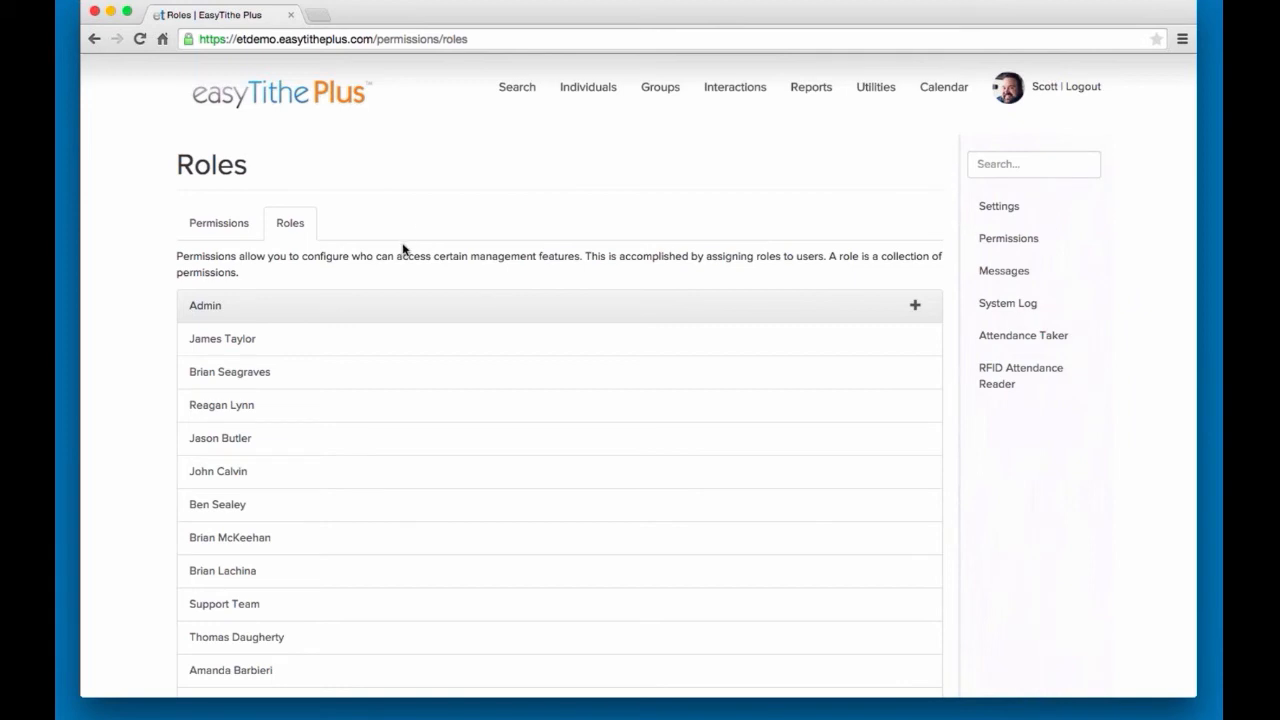
scroll(403, 251, "down", 3)
scroll(188, 209, "down", 2)
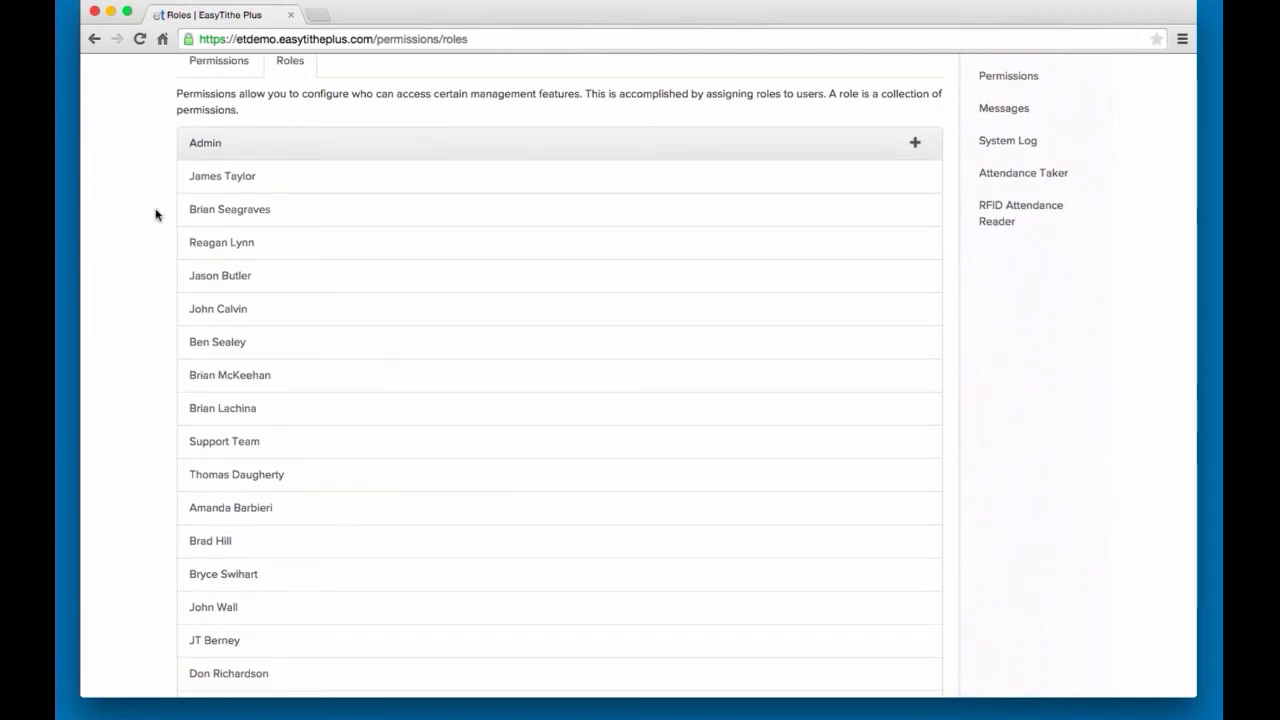
scroll(155, 214, "down", 2)
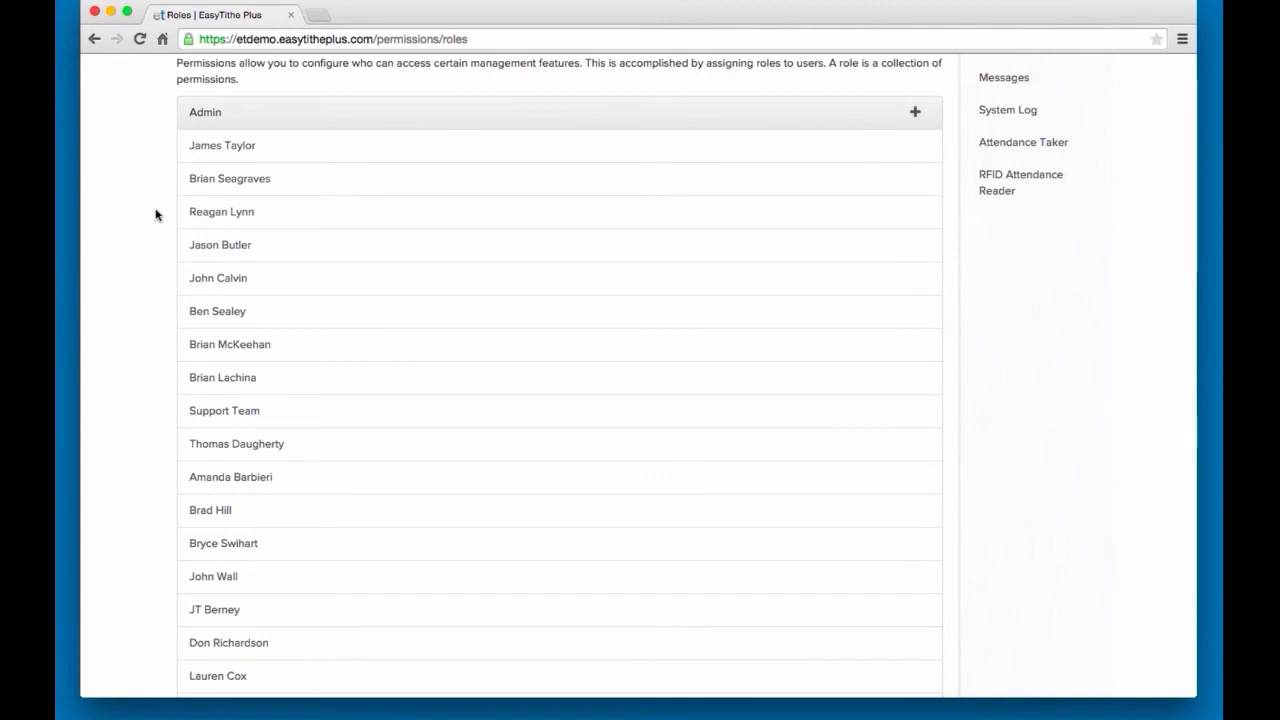
scroll(155, 214, "down", 10)
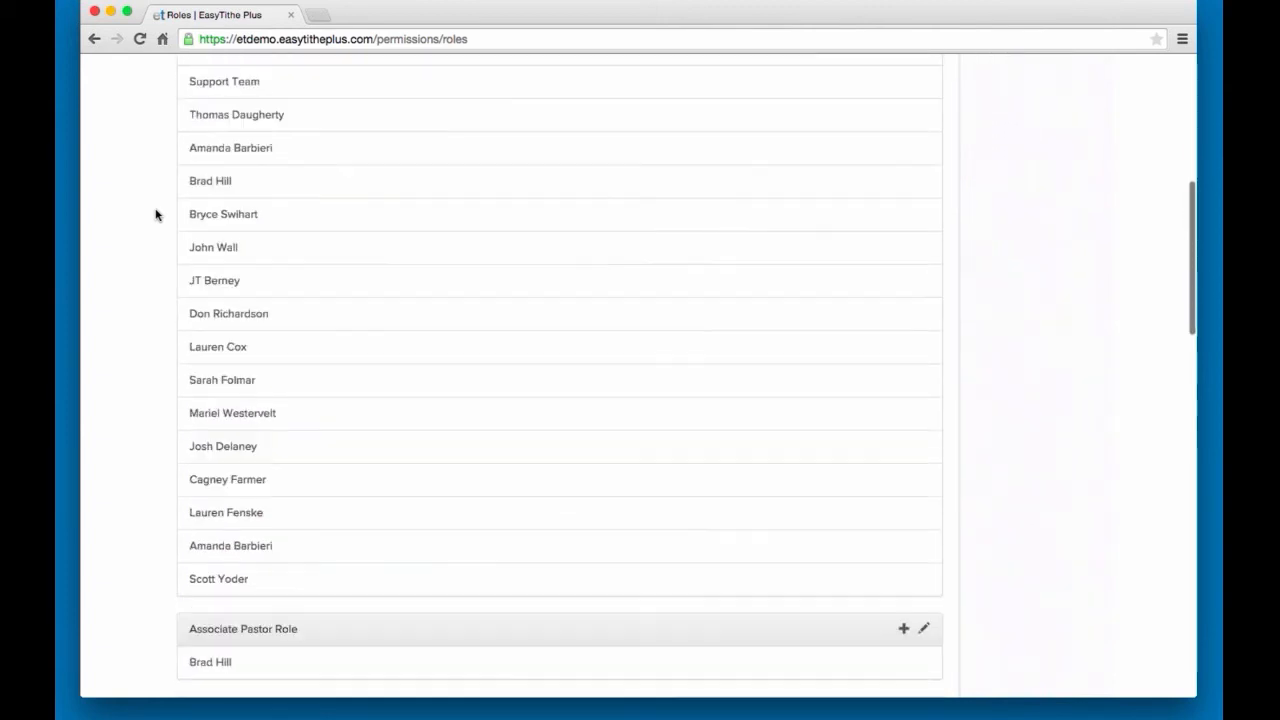
scroll(155, 214, "down", 5)
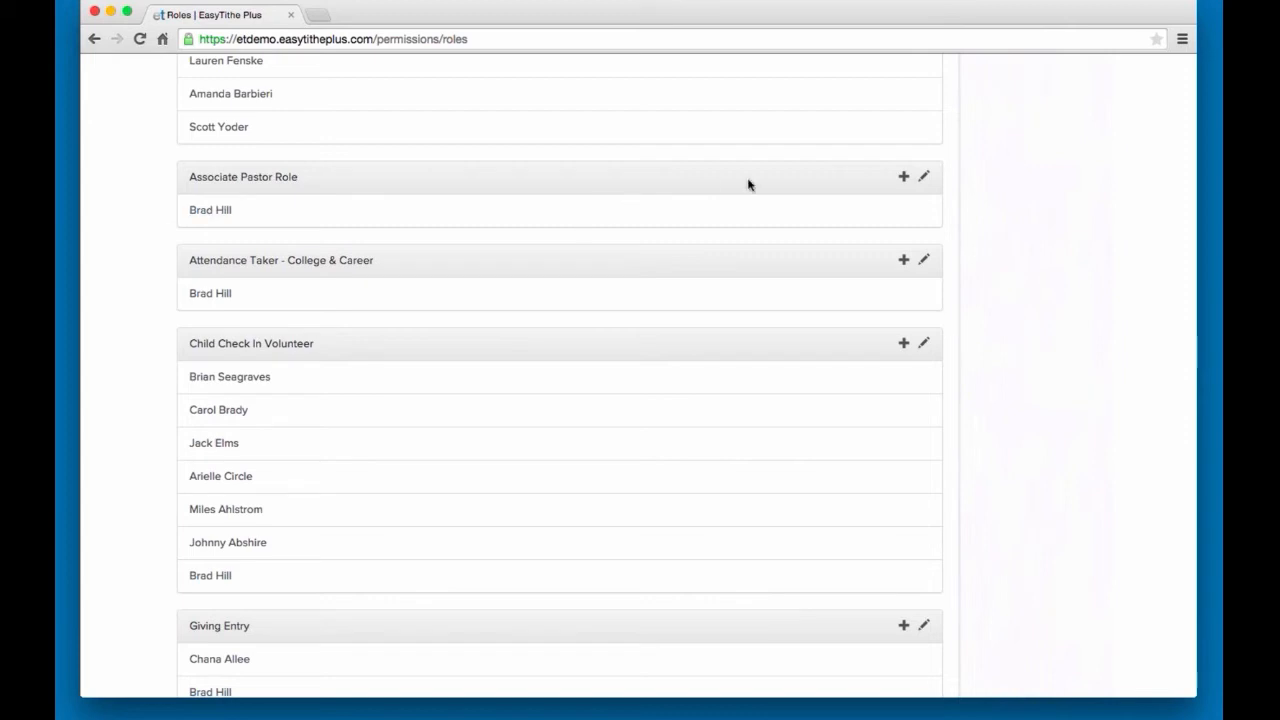
Open the Associate Pastor Role for editing and examine its permissions and the groups they can apply to
left_click(923, 177)
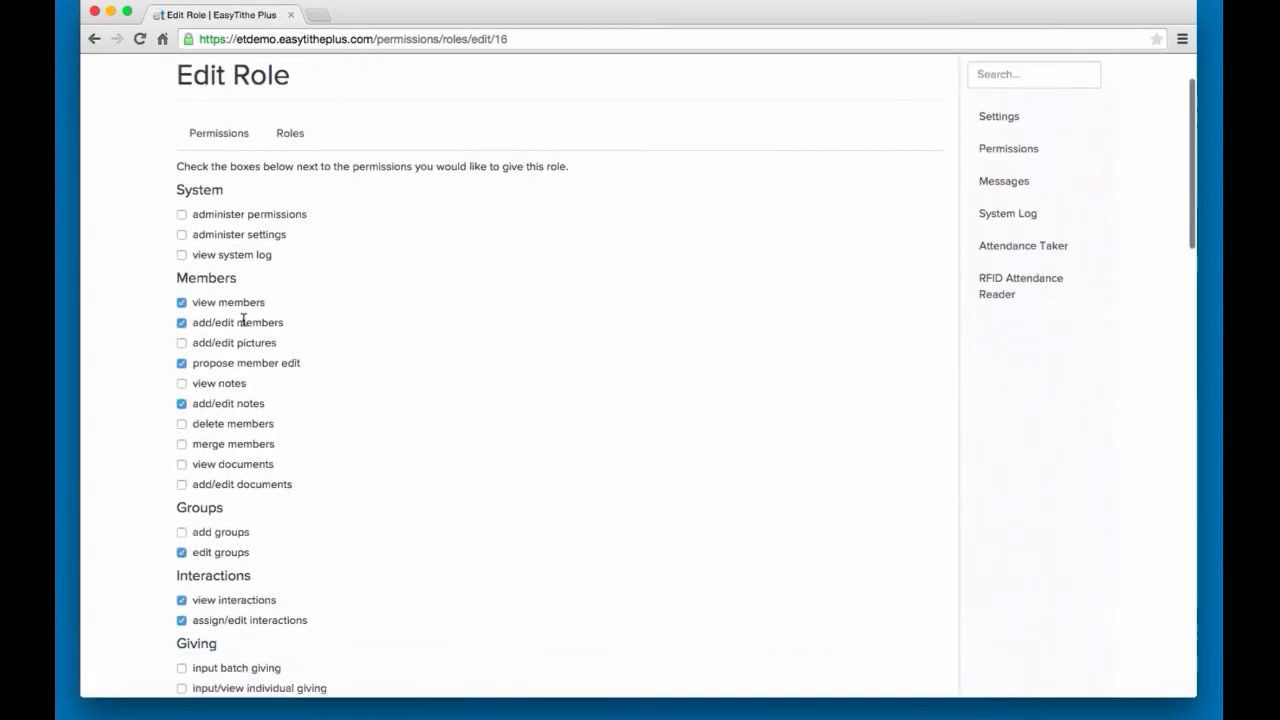
scroll(243, 325, "down", 2)
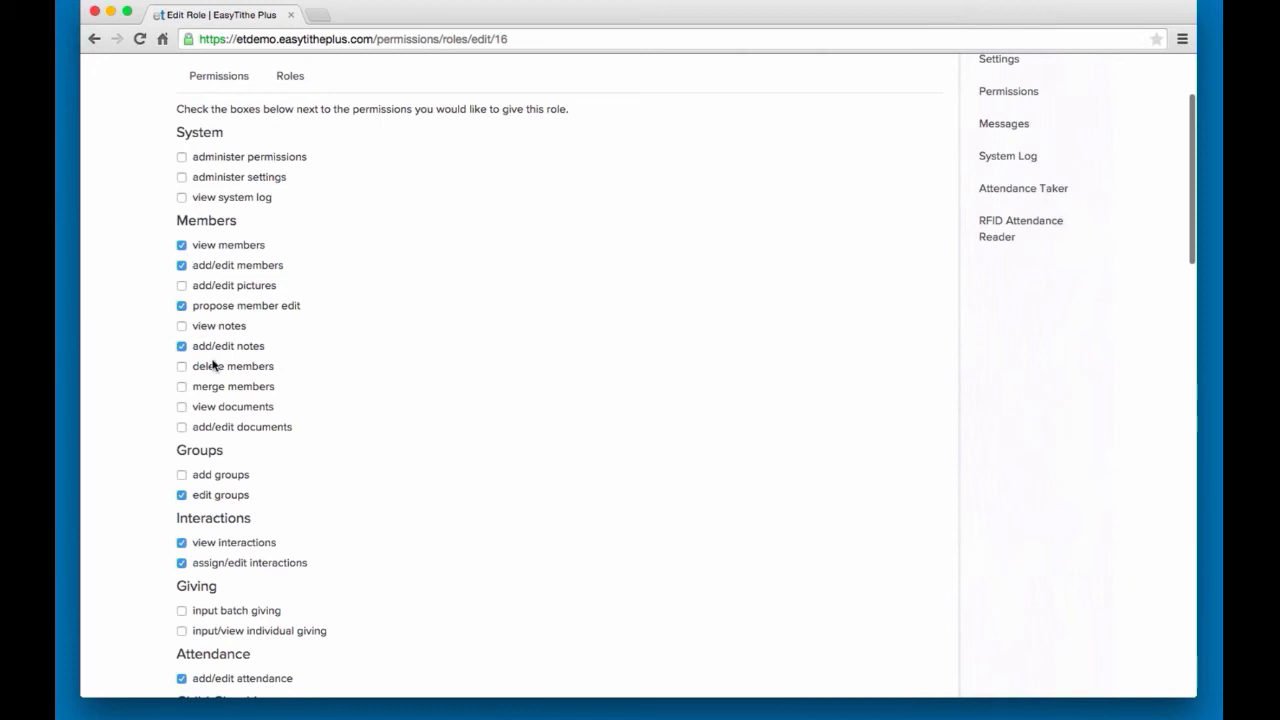
scroll(211, 360, "down", 4)
scroll(212, 360, "down", 13)
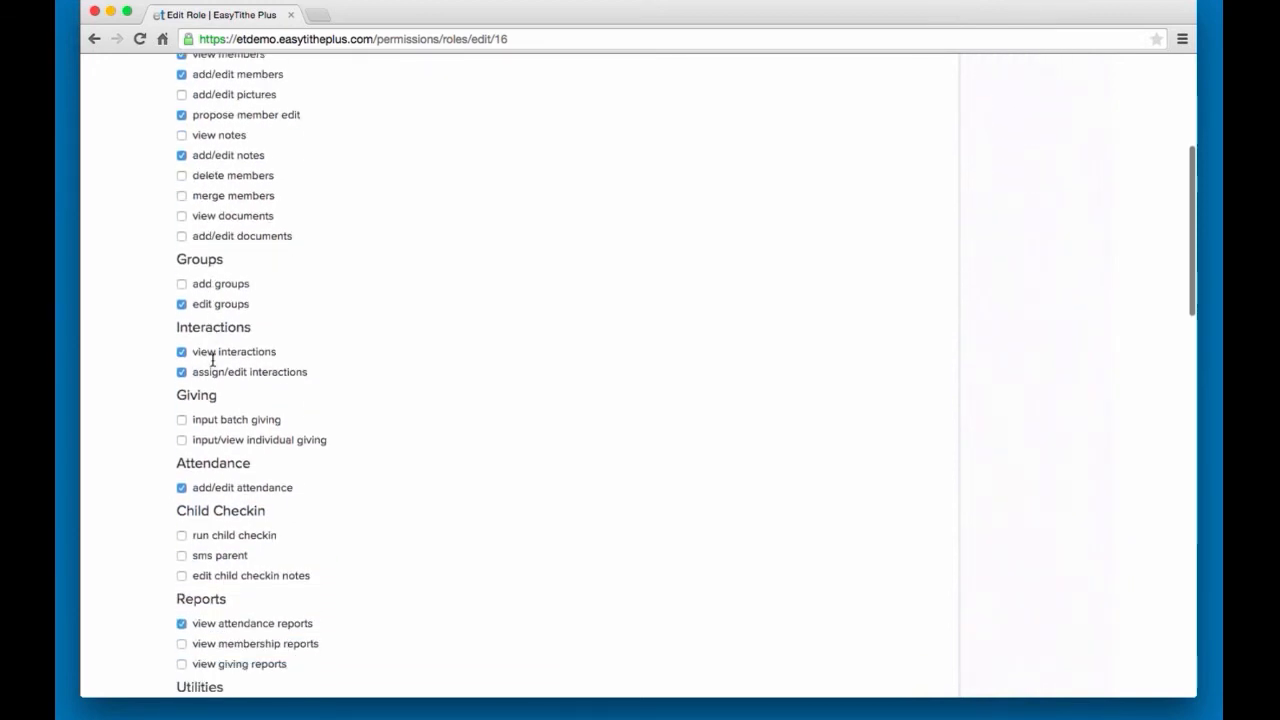
scroll(212, 364, "down", 5)
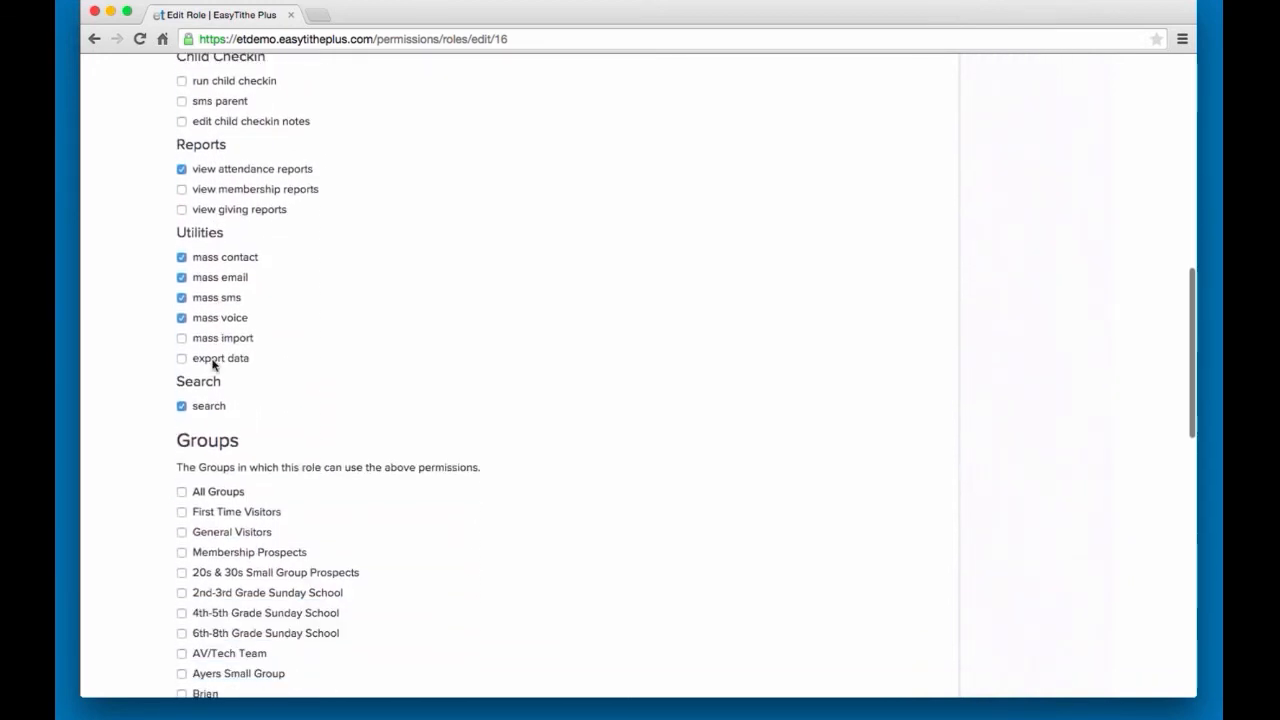
scroll(212, 362, "up", 6)
scroll(212, 360, "up", 18)
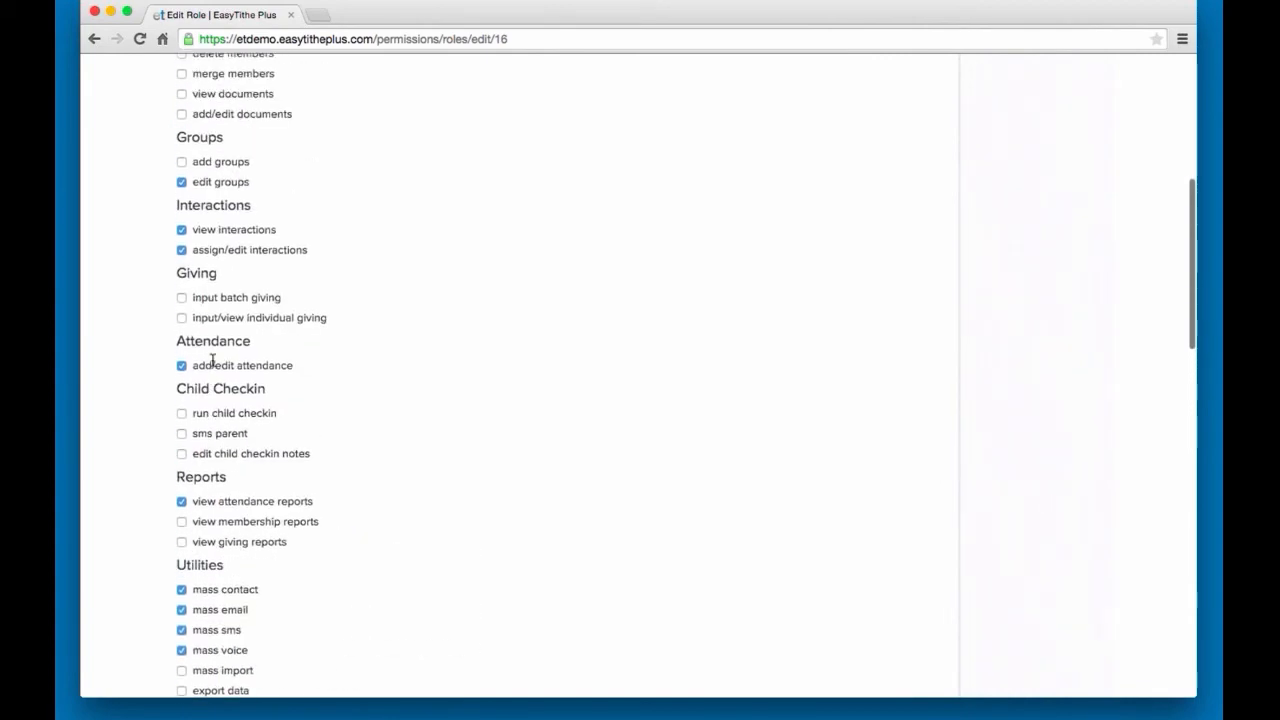
scroll(212, 362, "up", 3)
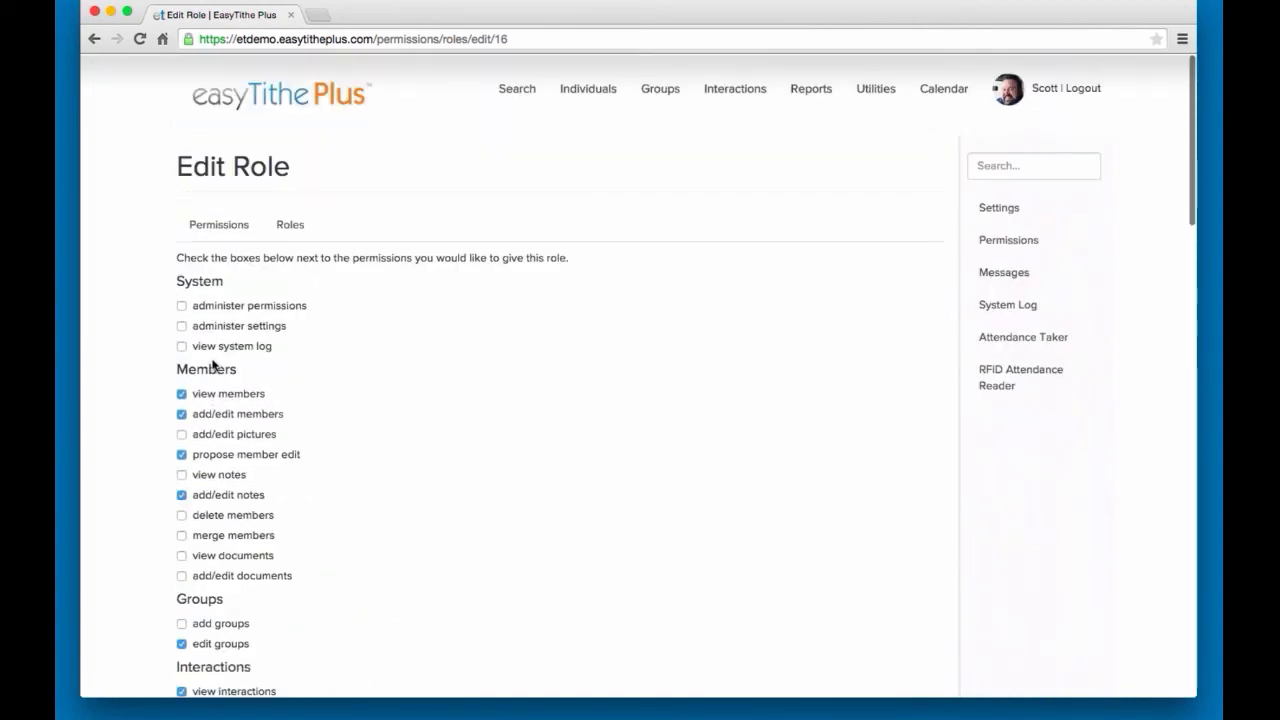
Return to the Roles list and open the person search for adding someone to the Associate Pastor Role
left_click(290, 223)
scroll(775, 444, "down", 20)
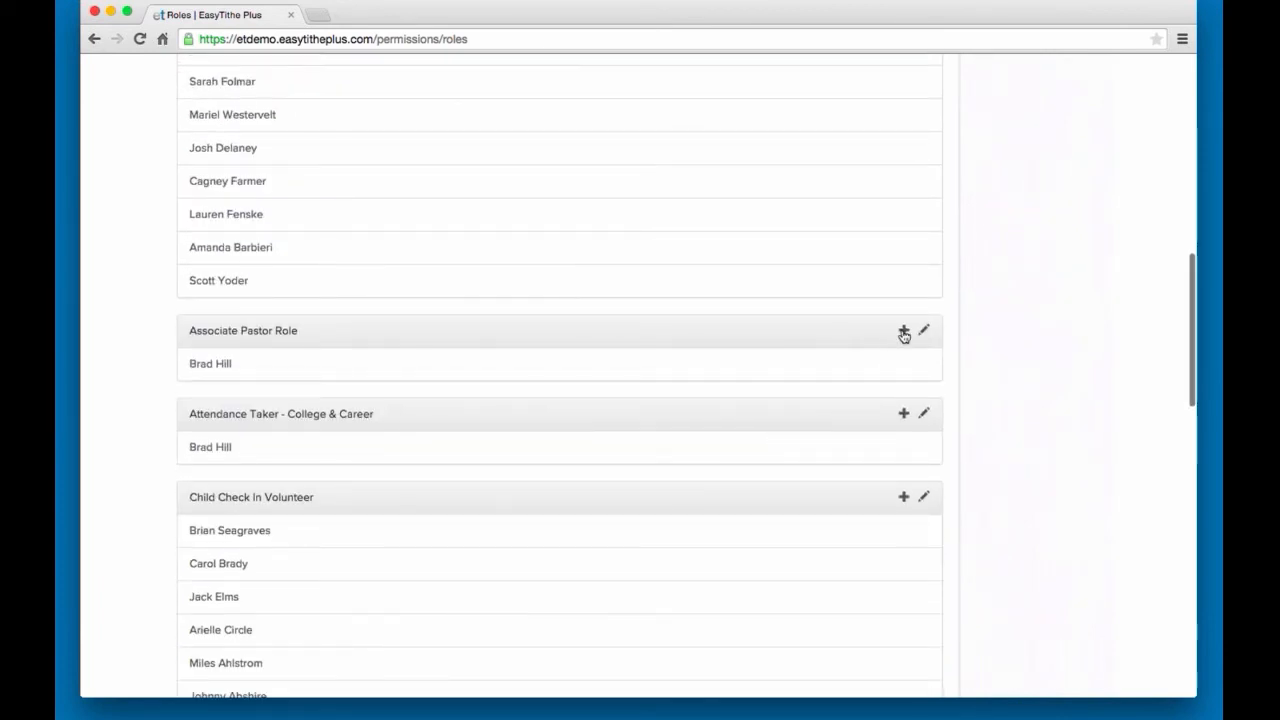
left_click(903, 330)
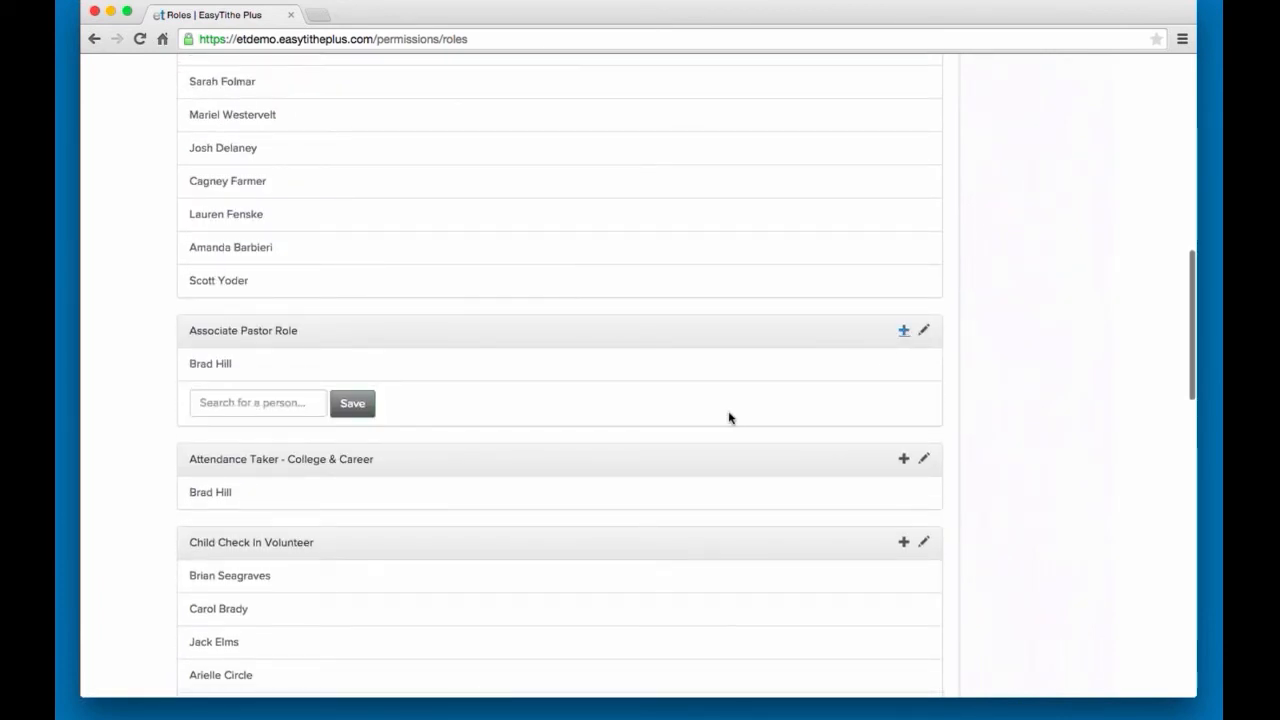
scroll(728, 418, "down", 1)
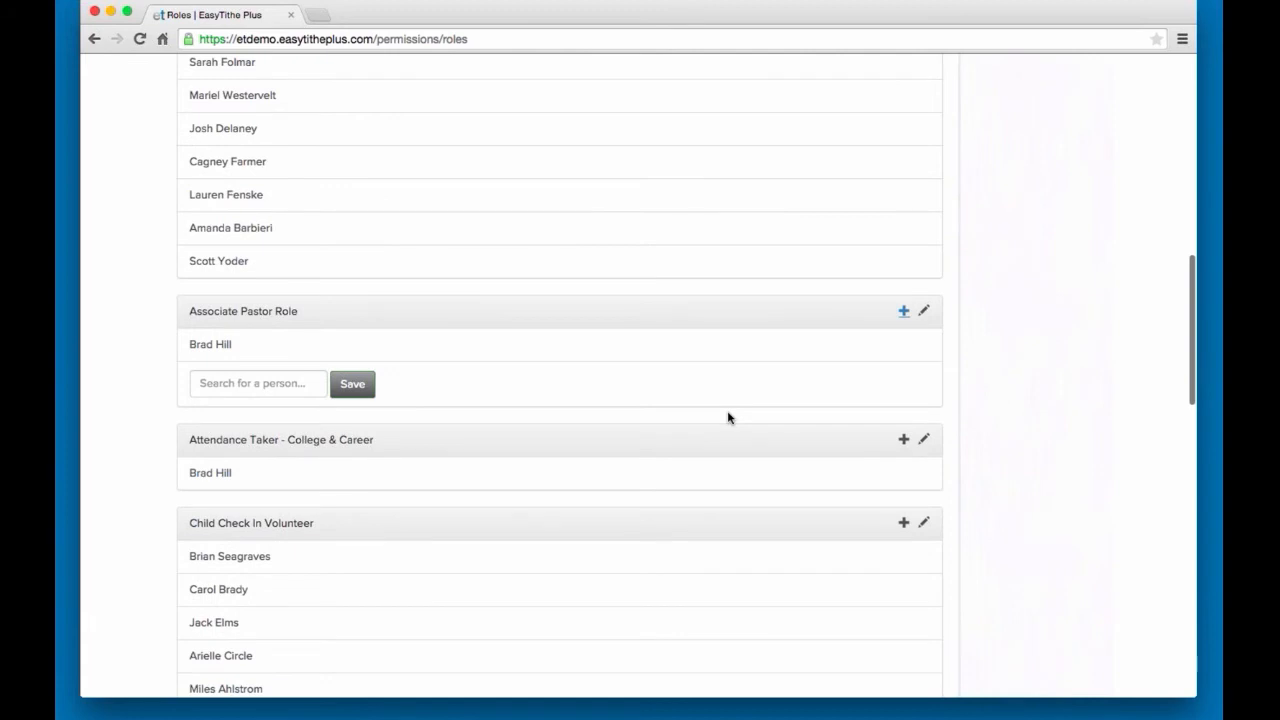
scroll(728, 418, "up", 20)
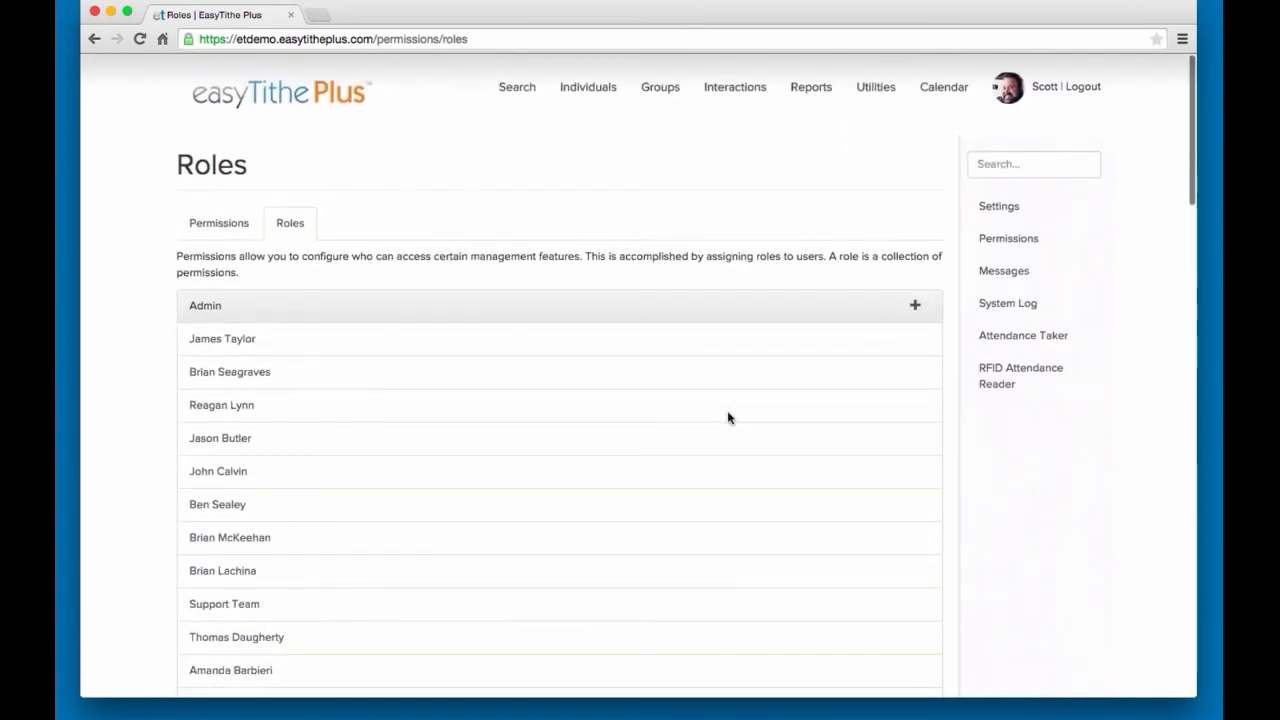